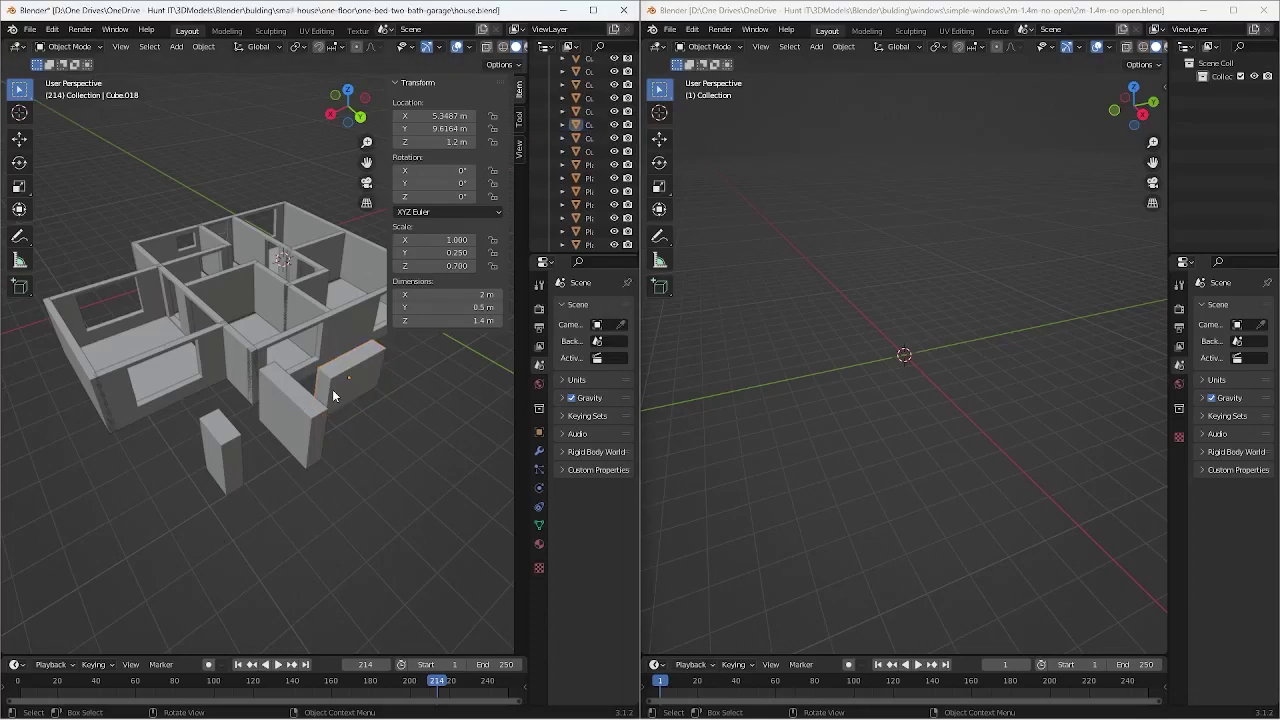
Select Cube.018, the small 2 m × 1.4 m block beside the house, and copy it
left_click(333, 391)
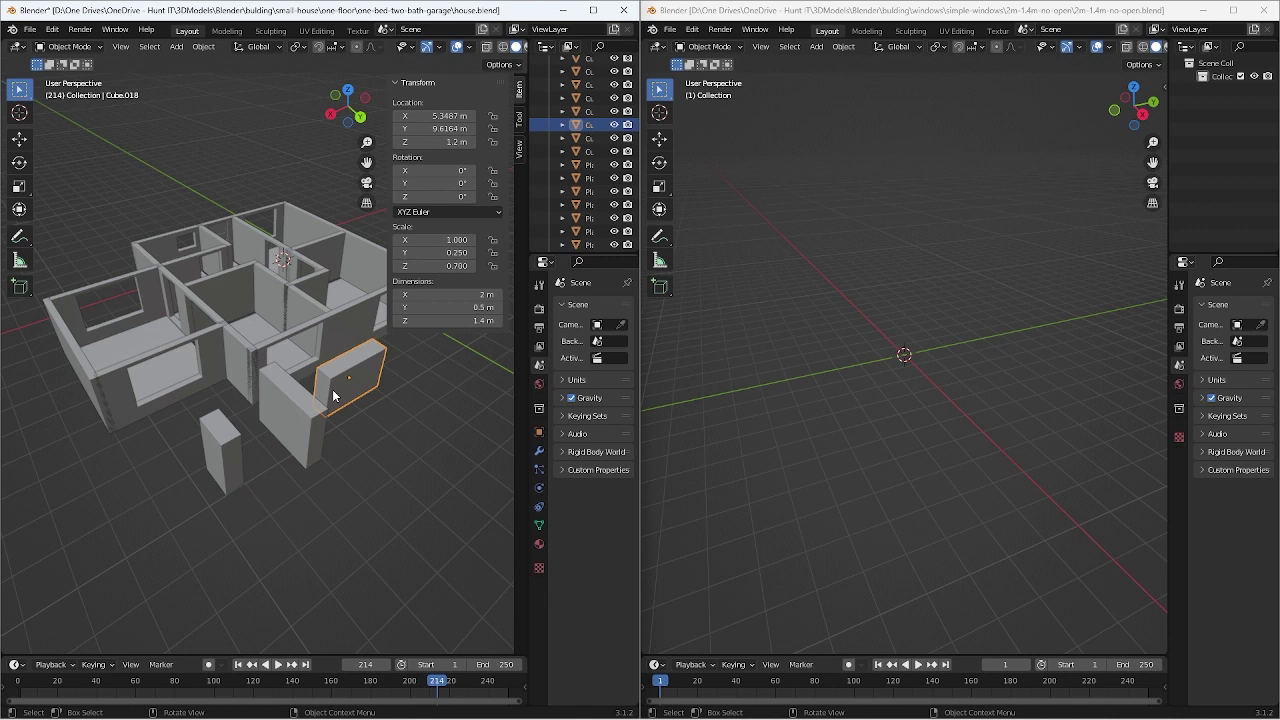
left_click(297, 424)
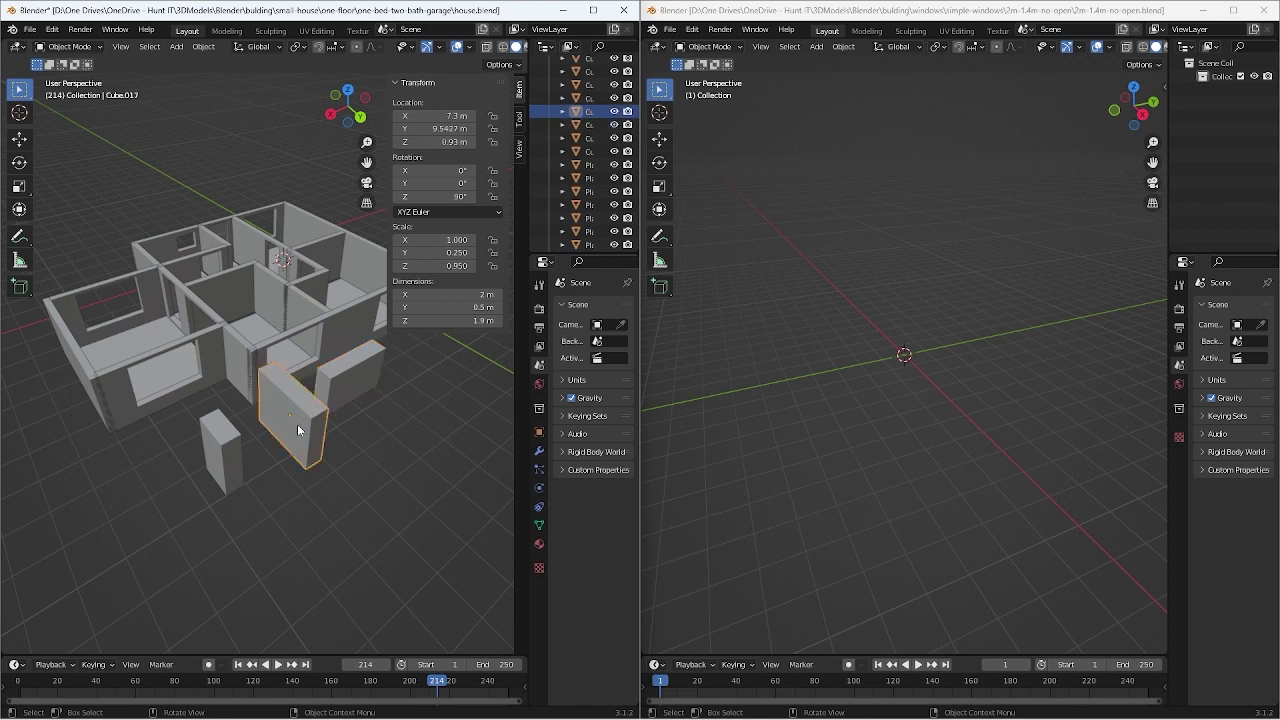
left_click(310, 419)
left_click(339, 380)
key("ctrl")
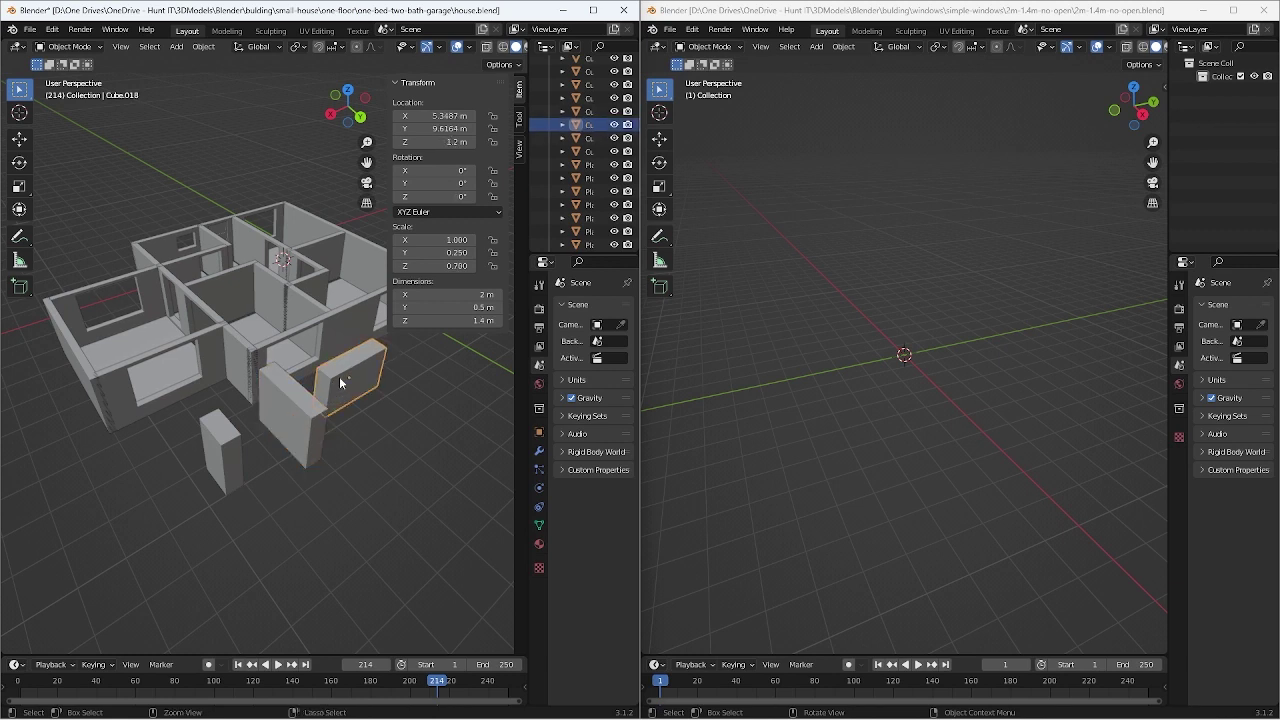
key("ctrl+c")
Paste the copied block into the window file and make it the active object
key("ctrl")
key("ctrl+c")
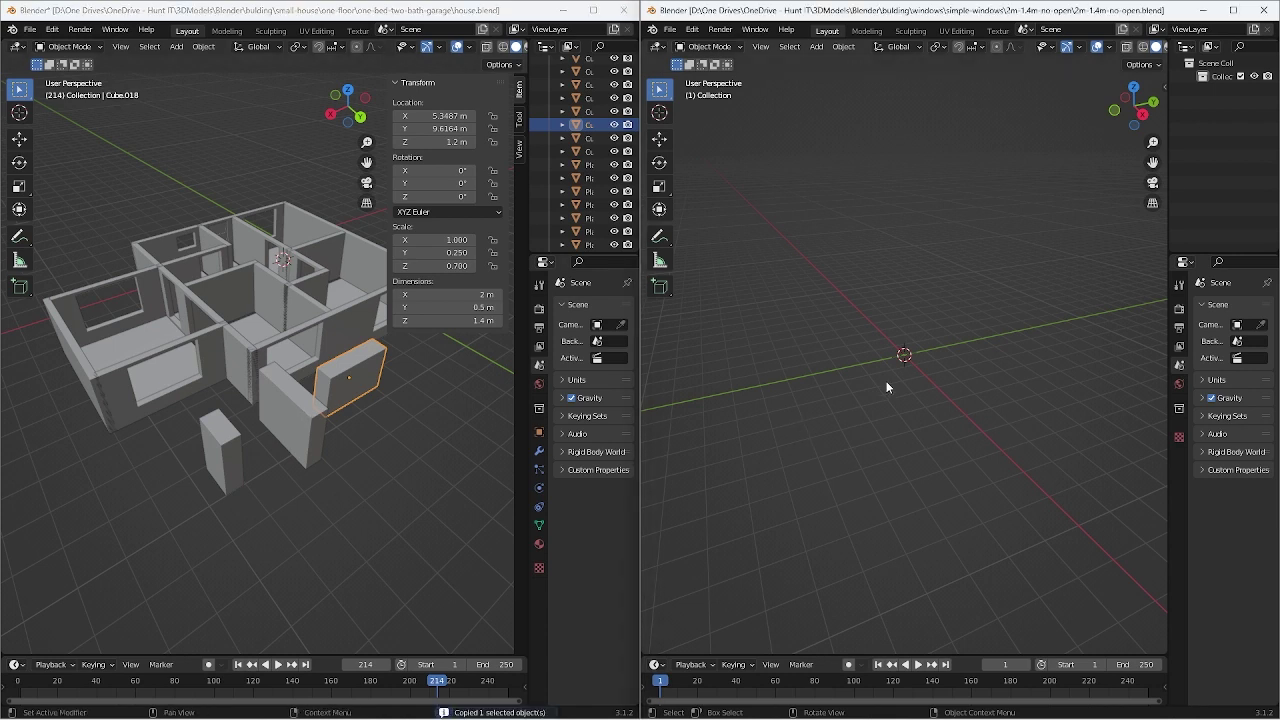
key("ctrl+v")
key("g")
left_click(1074, 359)
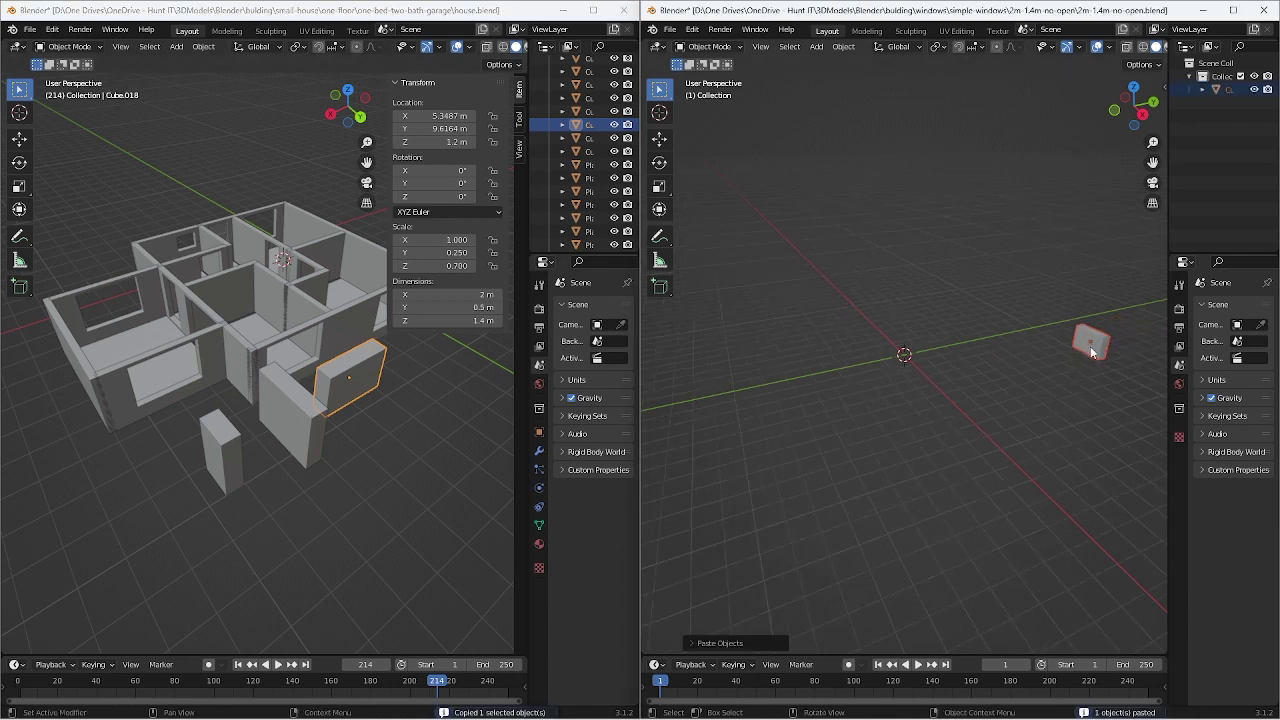
left_click(1090, 346)
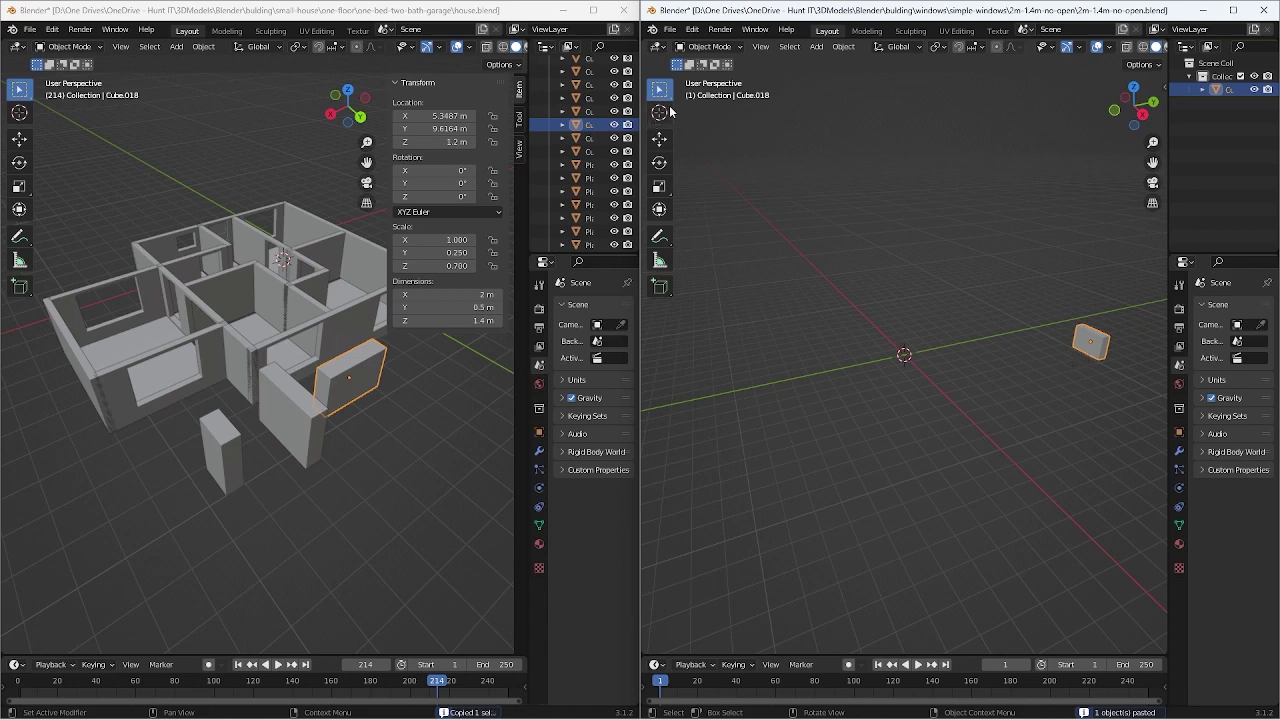
Set the pasted block's Location X, Y and Z to 0 in the sidebar
left_click(761, 47)
left_click(790, 73)
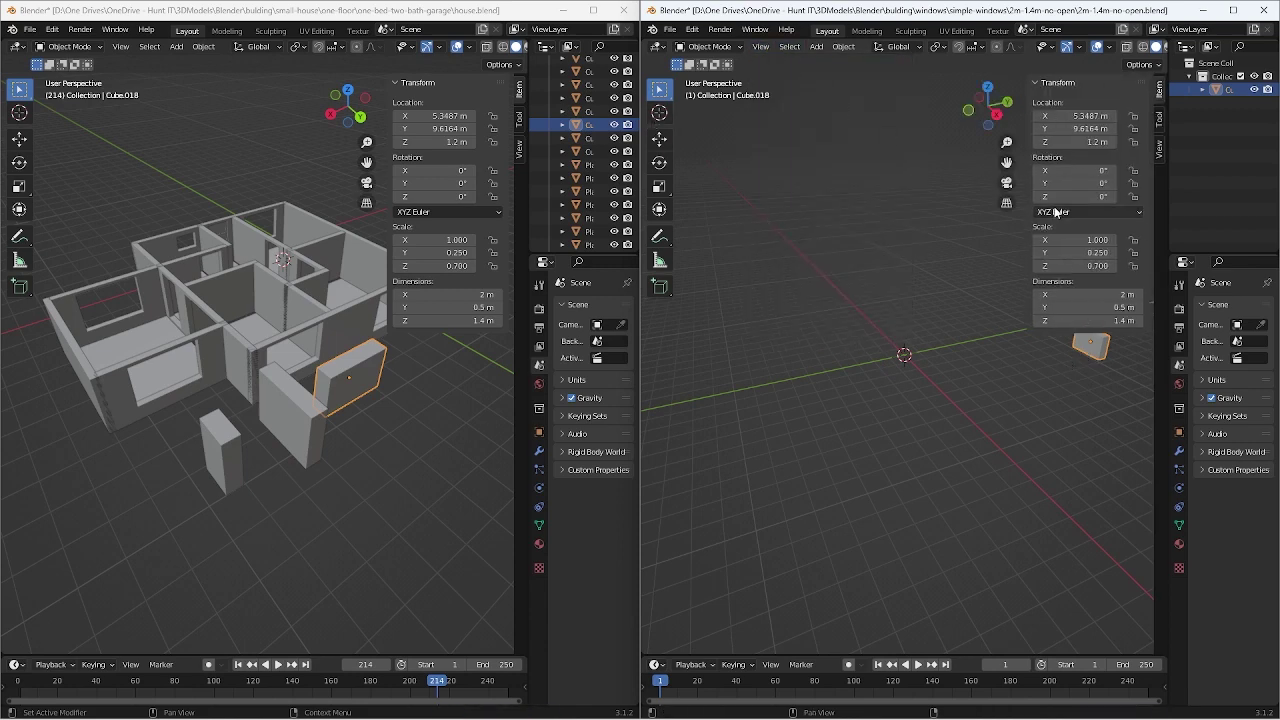
left_click(1070, 115)
type("0")
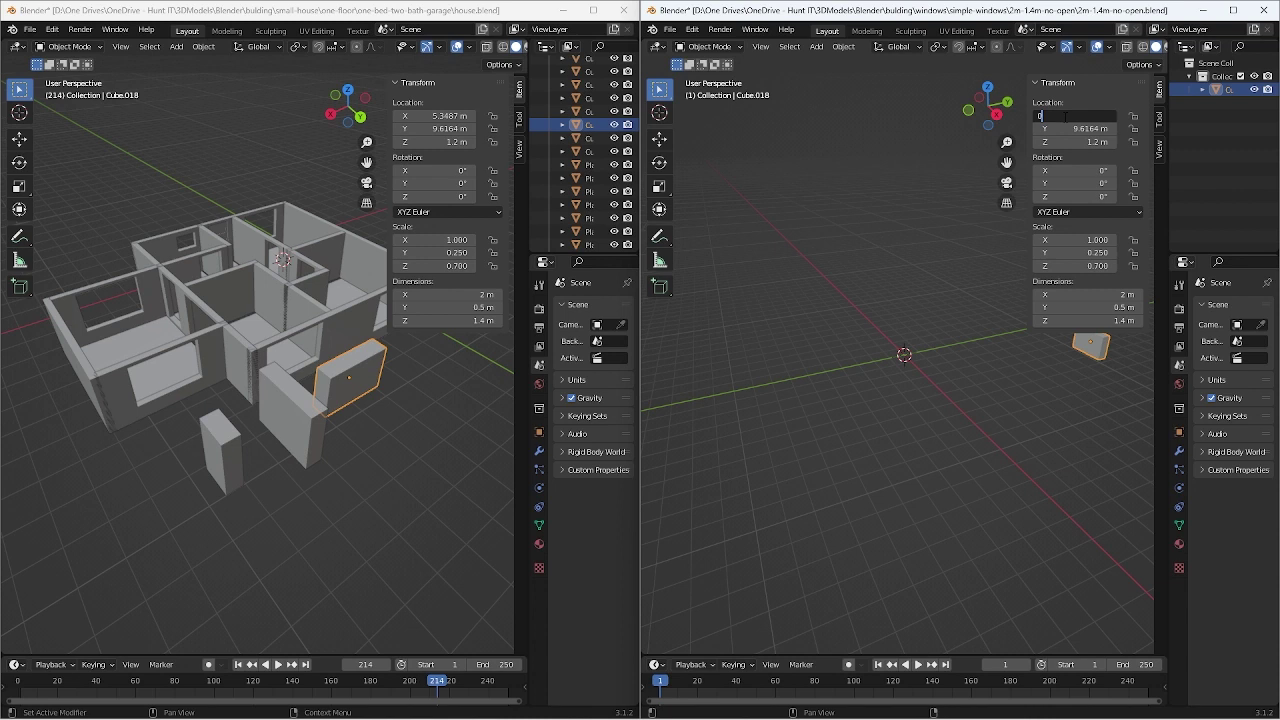
key("Tab")
type("0")
key("Tab")
type("0")
key("Return")
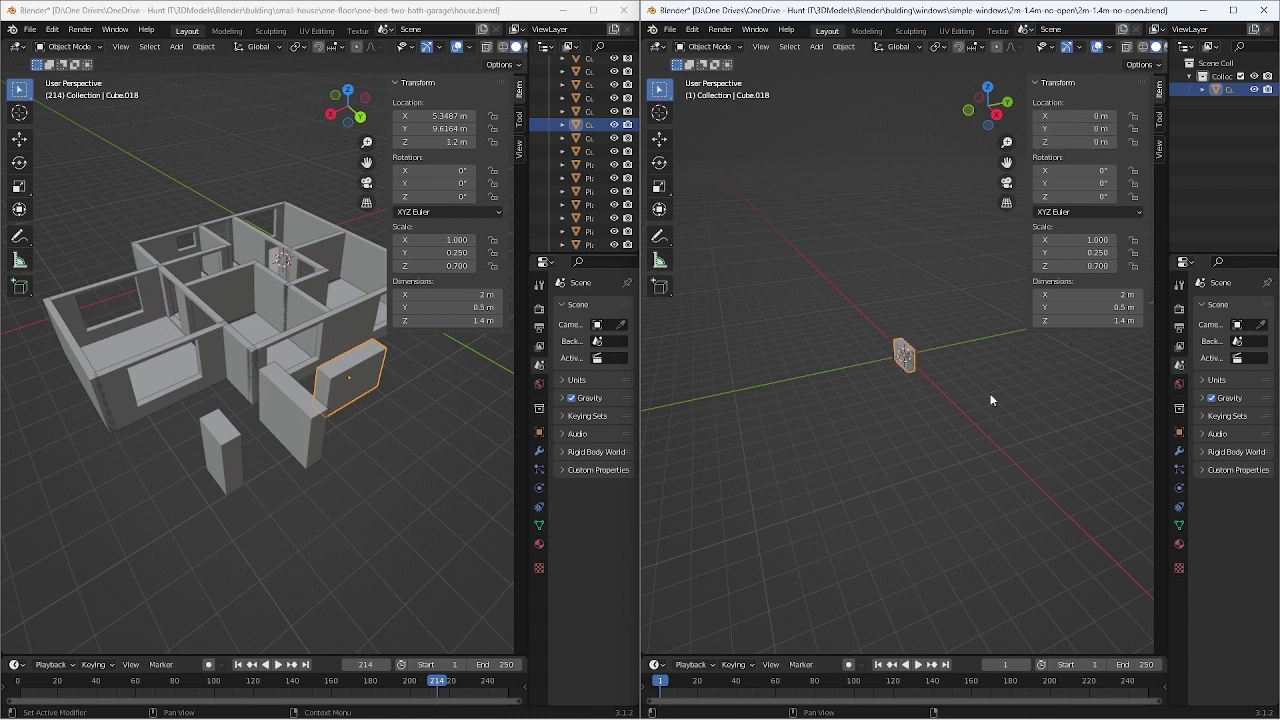
scroll(988, 374, "up", 3)
scroll(988, 374, "up", 5)
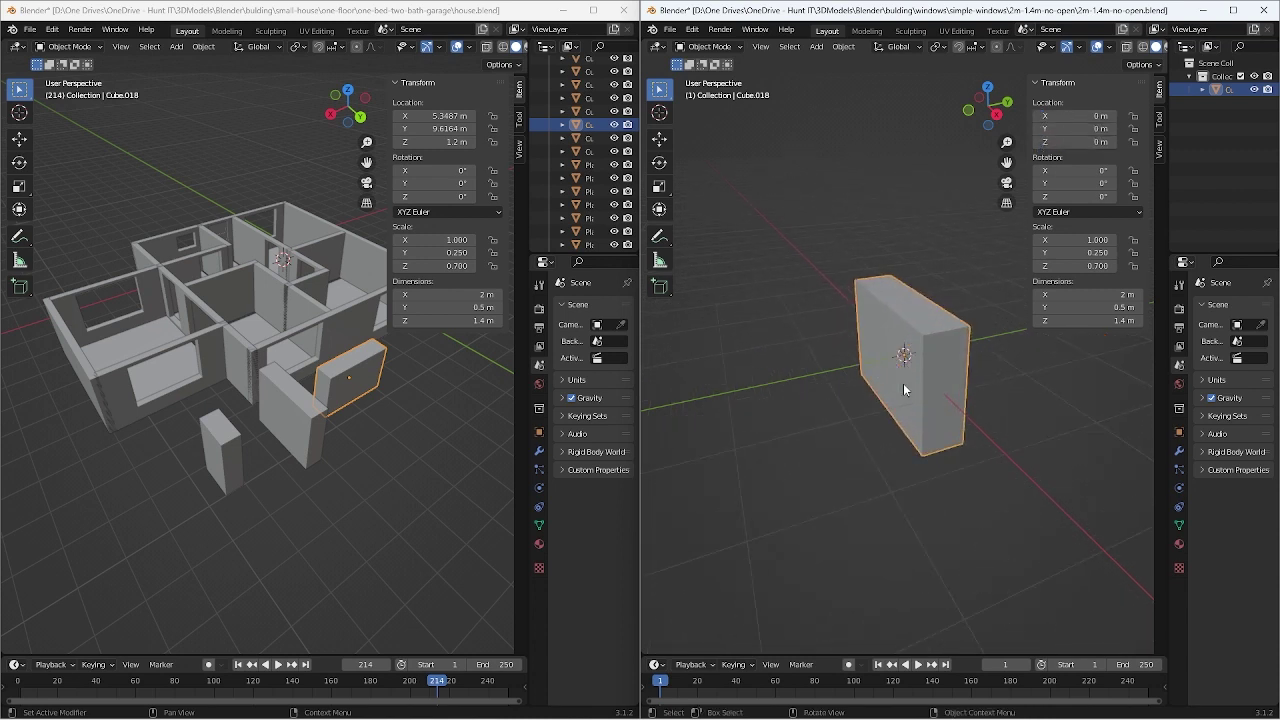
Snap the 3D cursor to the block's bottom-left corner vertex in a maximized window file
middle_click_drag(857, 428, 866, 419)
key("Tab")
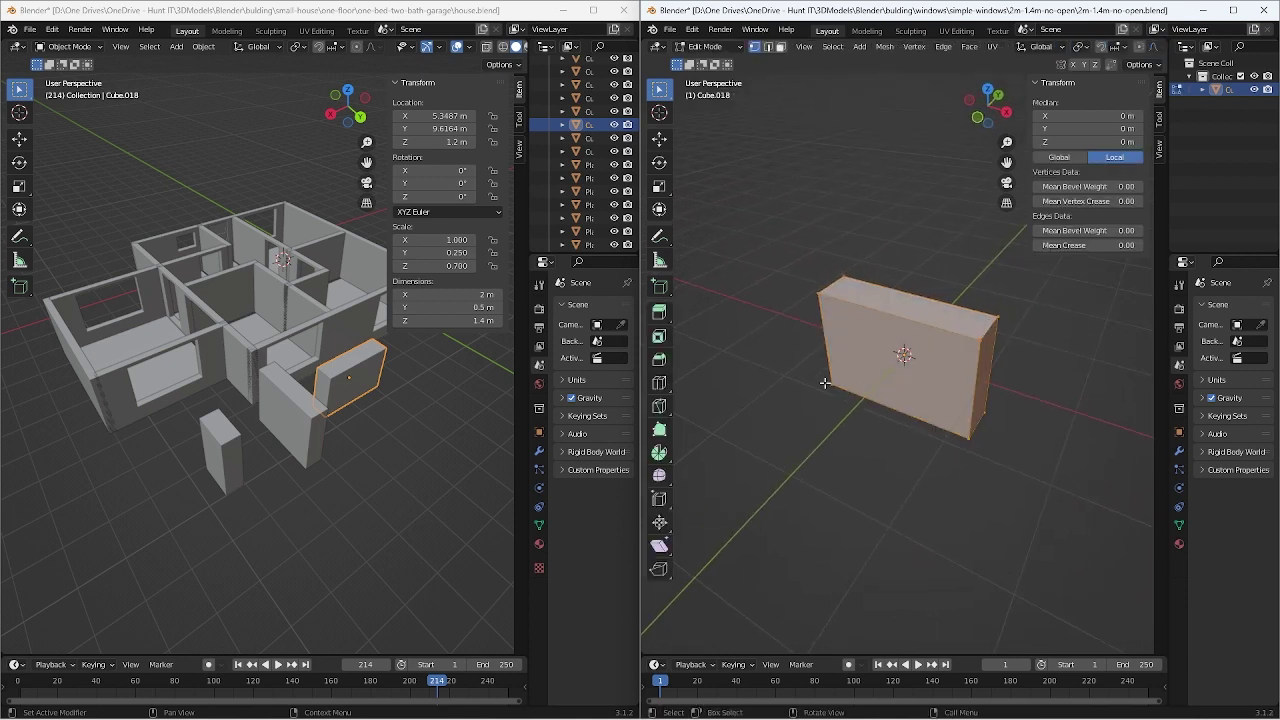
left_click(830, 390)
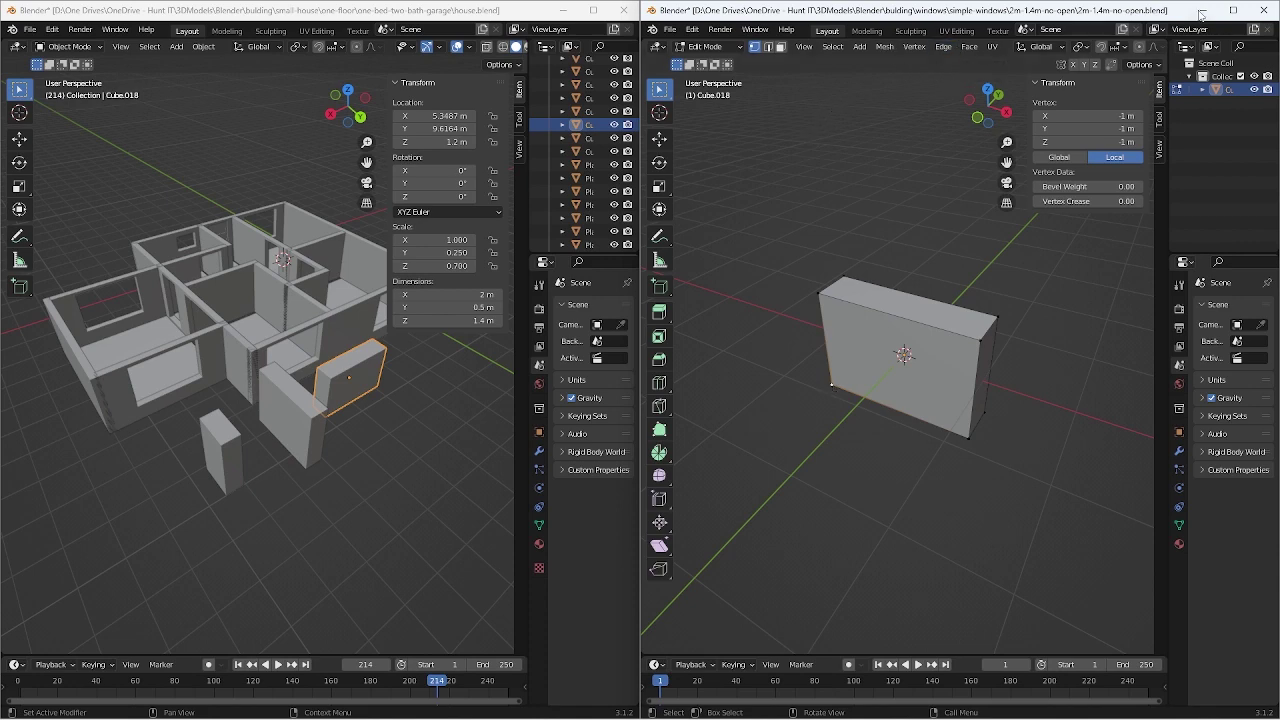
left_click(1232, 9)
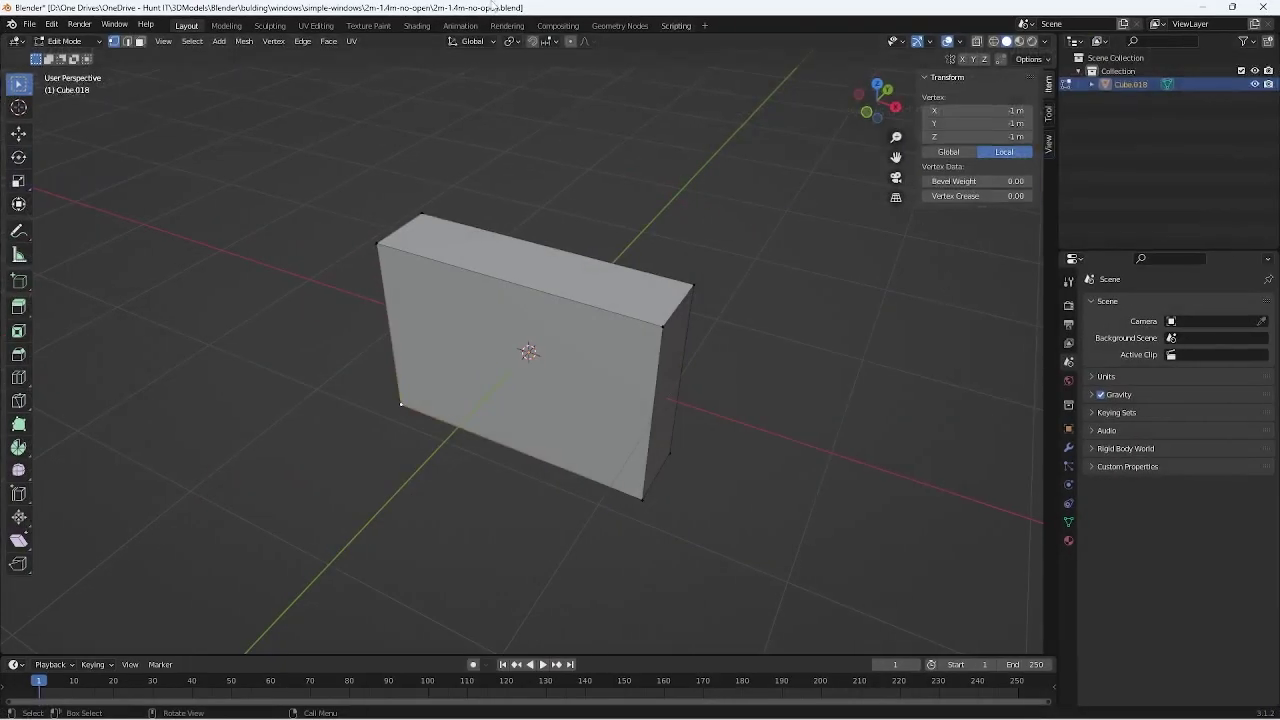
left_click(334, 44)
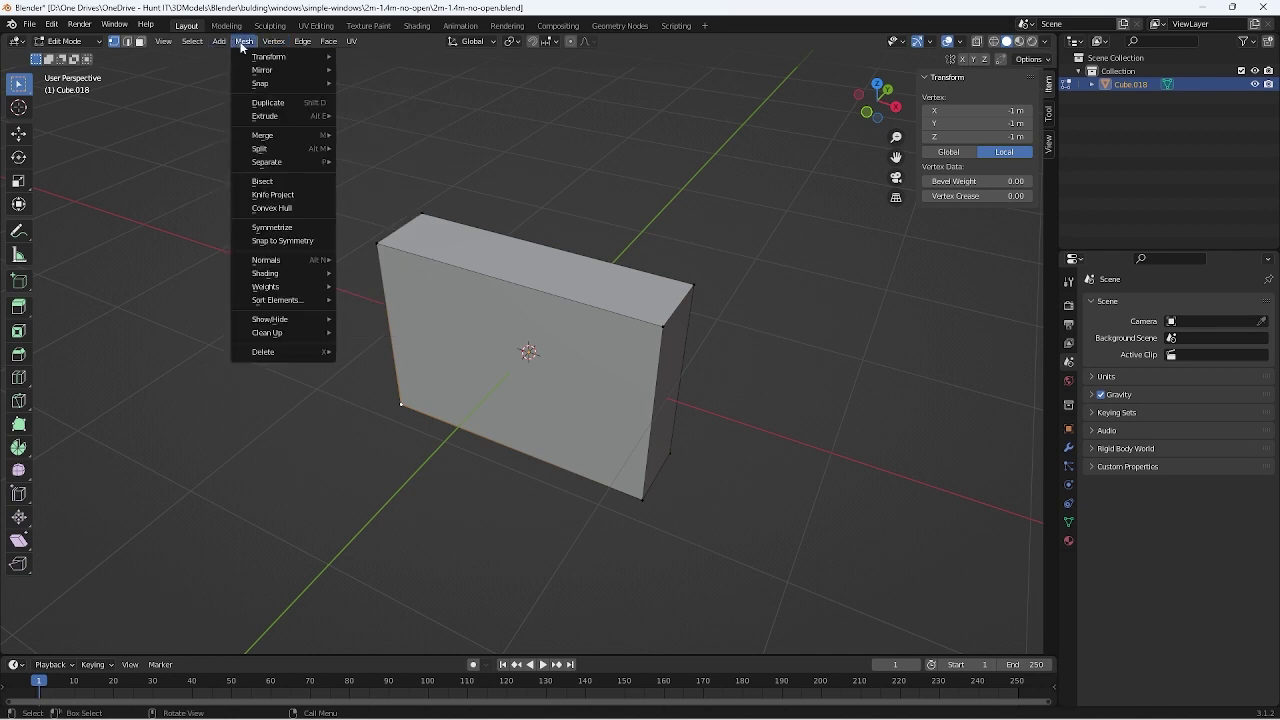
mouse_move(262, 83)
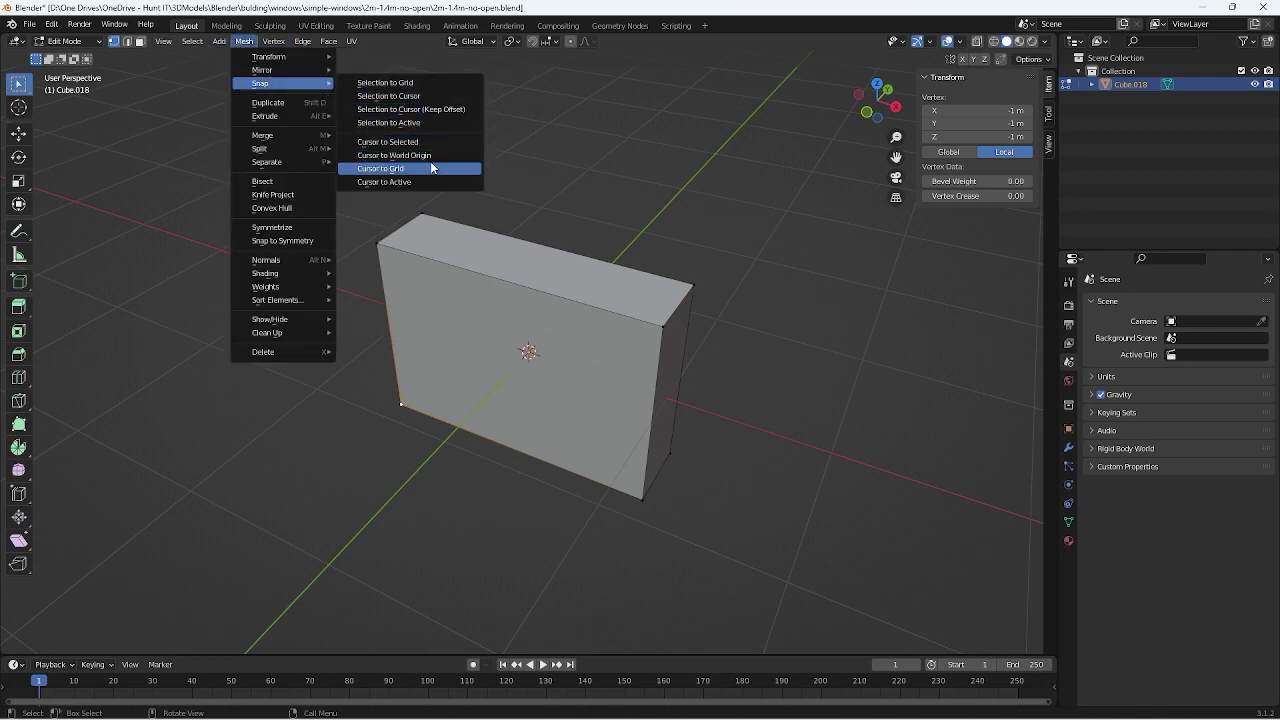
left_click(429, 141)
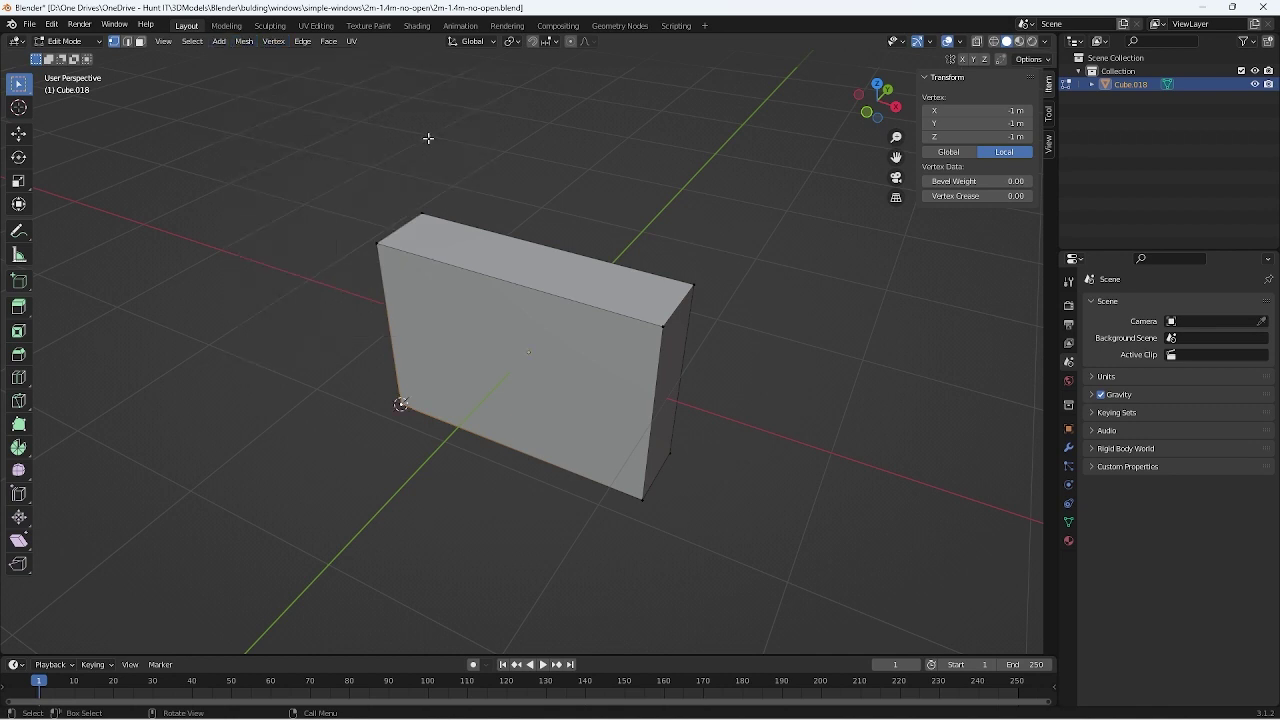
key("Tab")
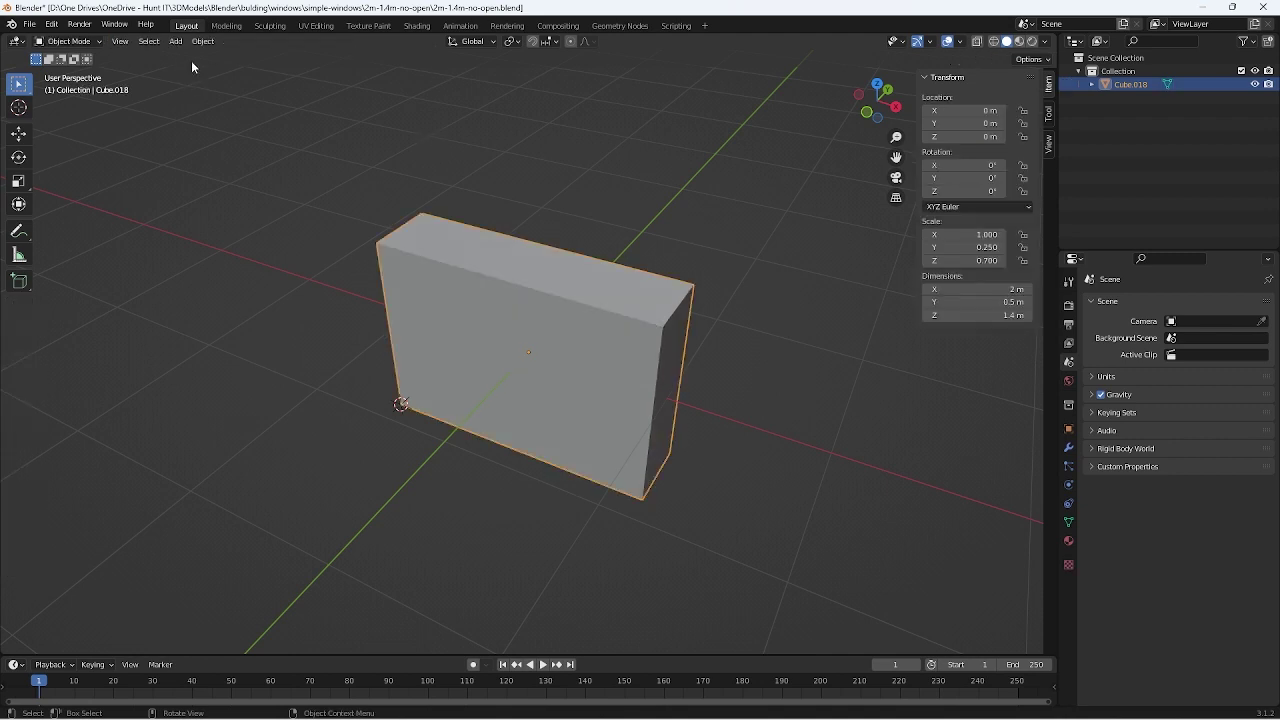
Set the block's origin to the 3D cursor, then zero its location and X rotation
left_click(203, 41)
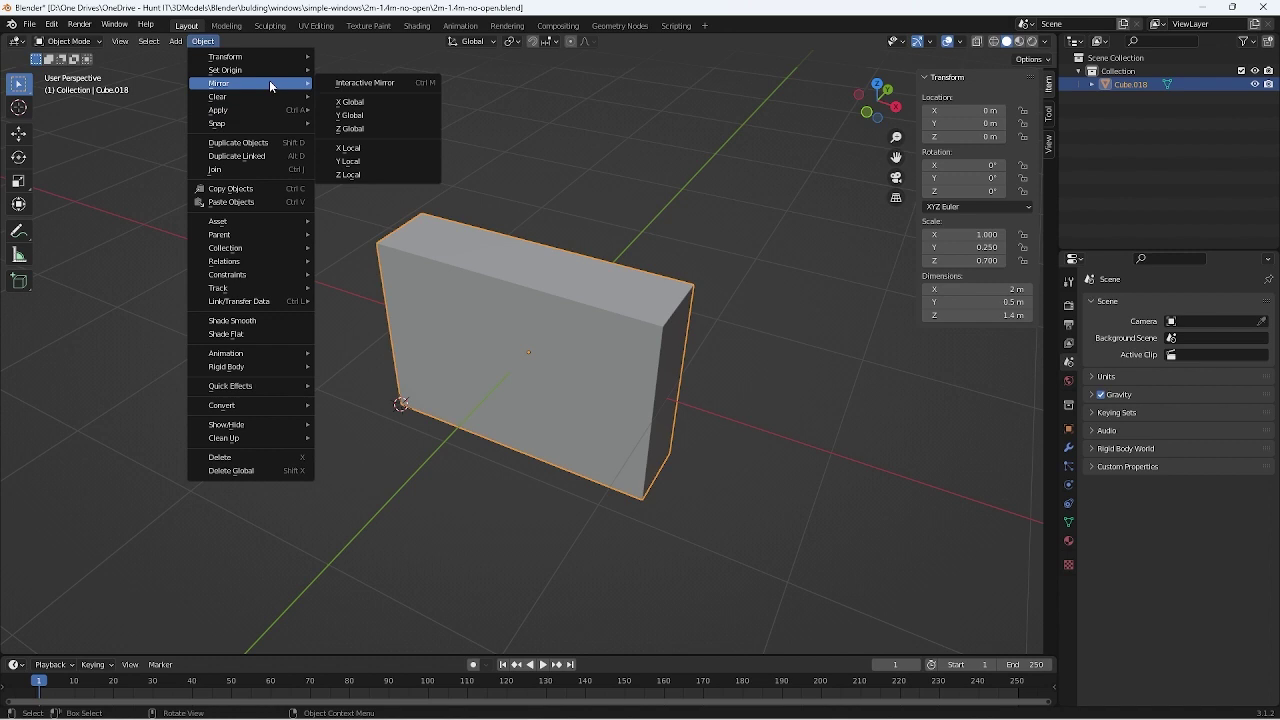
mouse_move(226, 70)
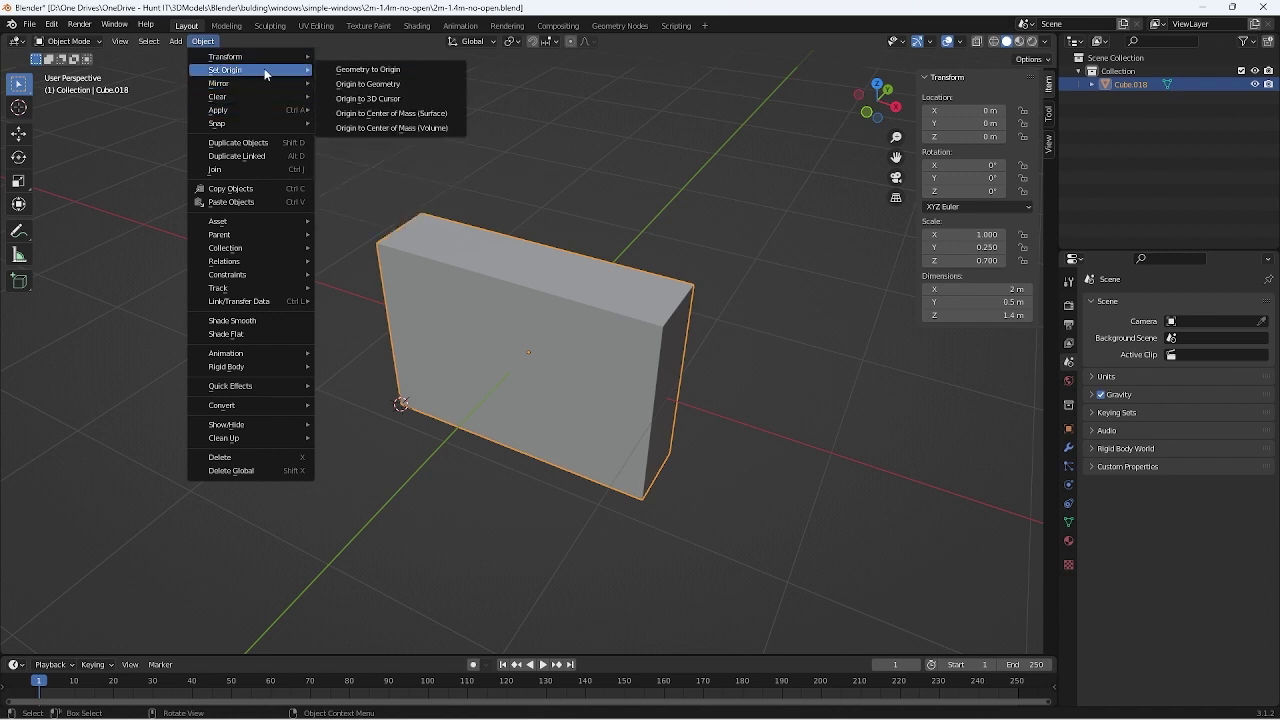
left_click(373, 94)
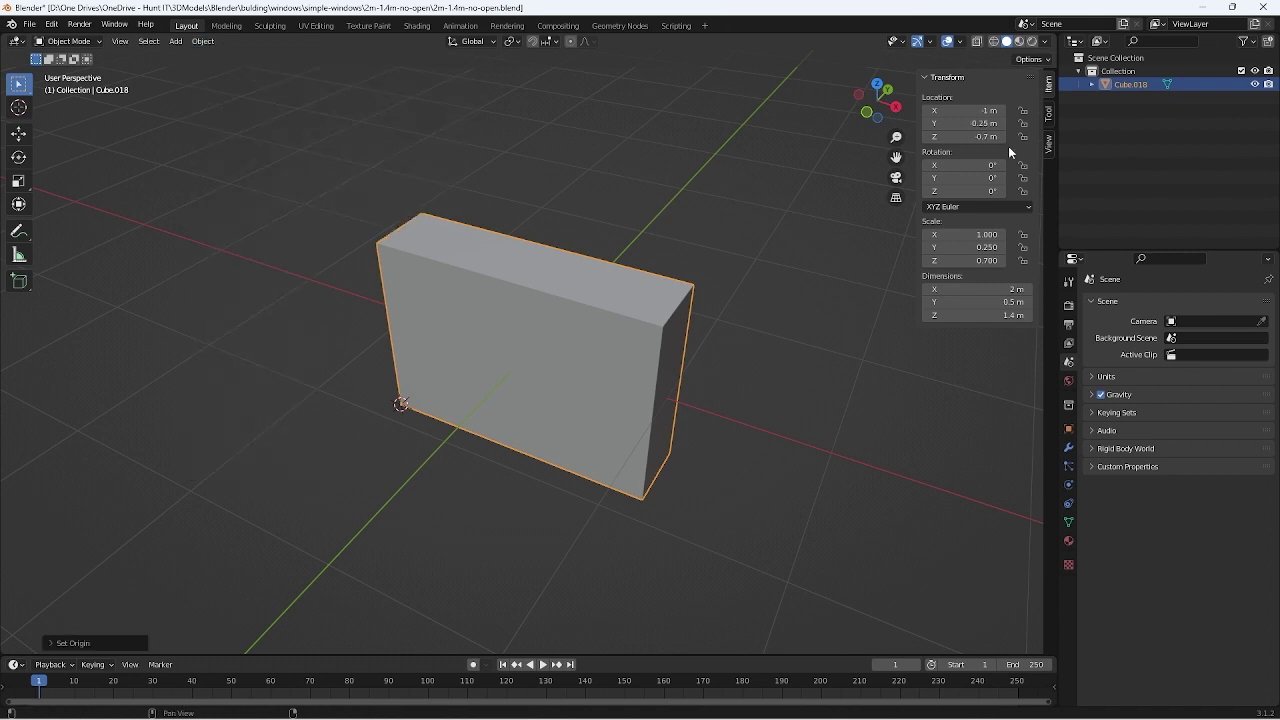
left_click(960, 110)
type("0")
key("Tab")
type("0")
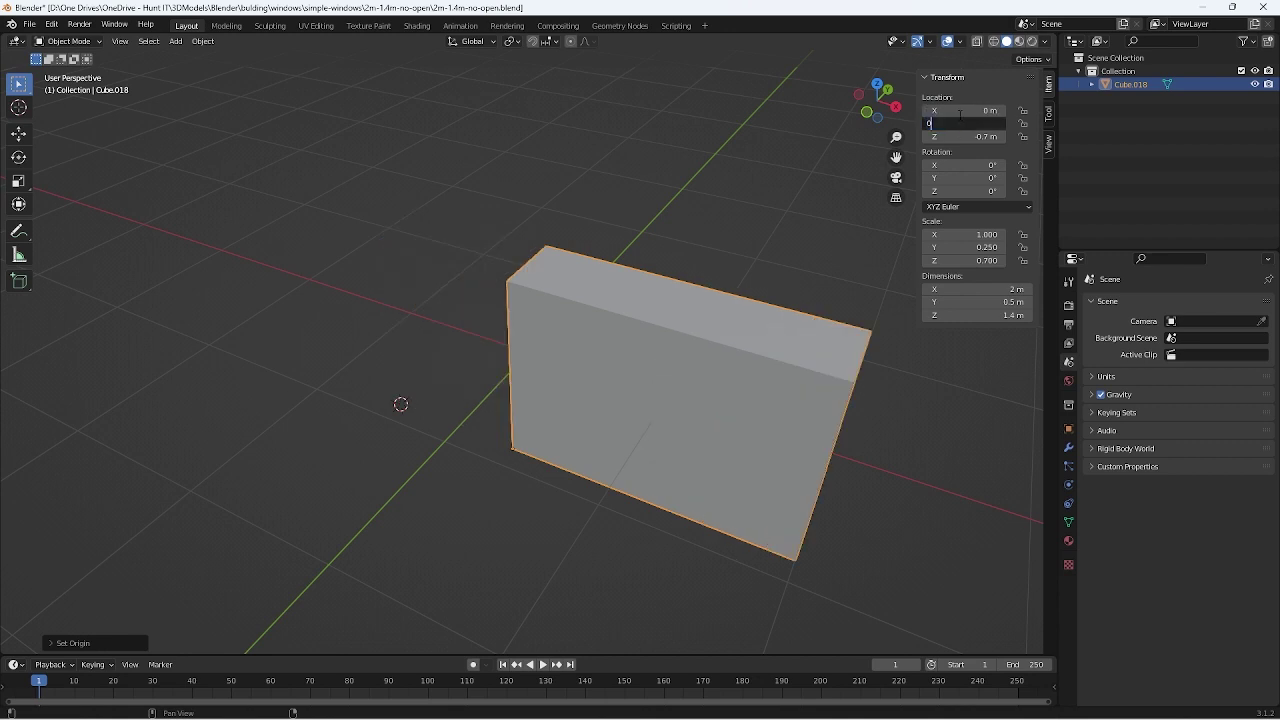
key("Tab")
type("0")
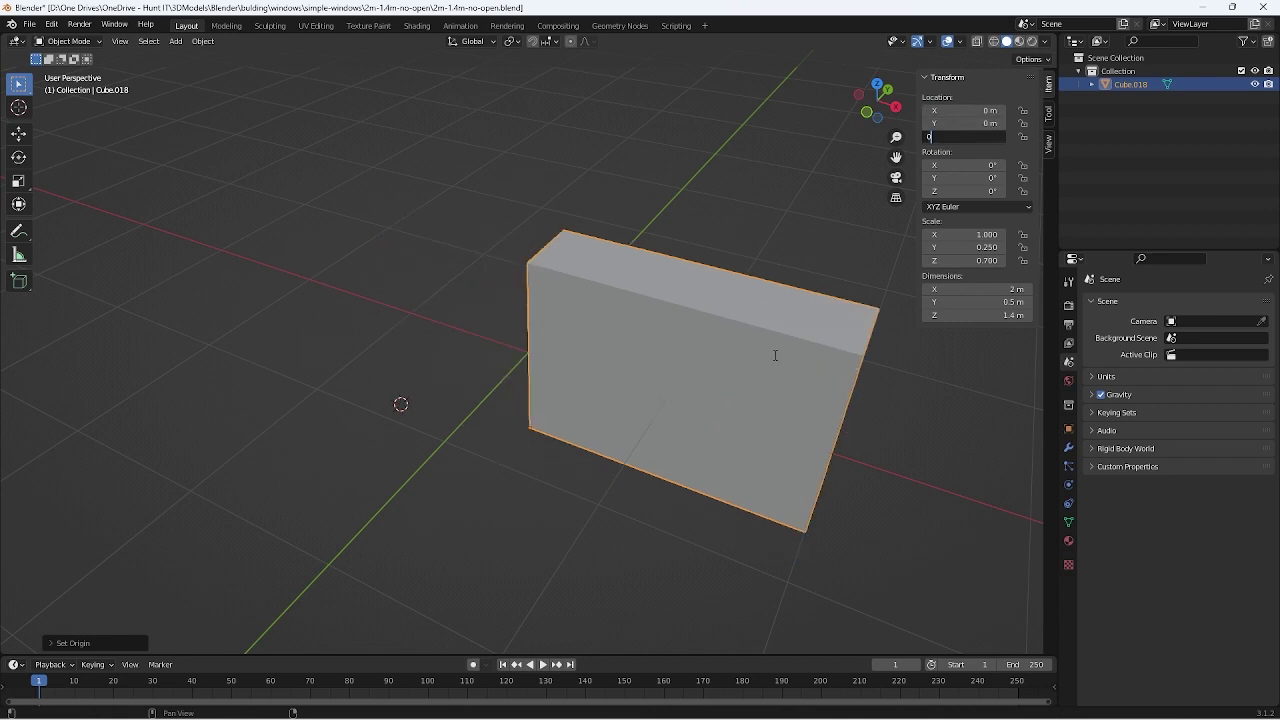
key("Tab")
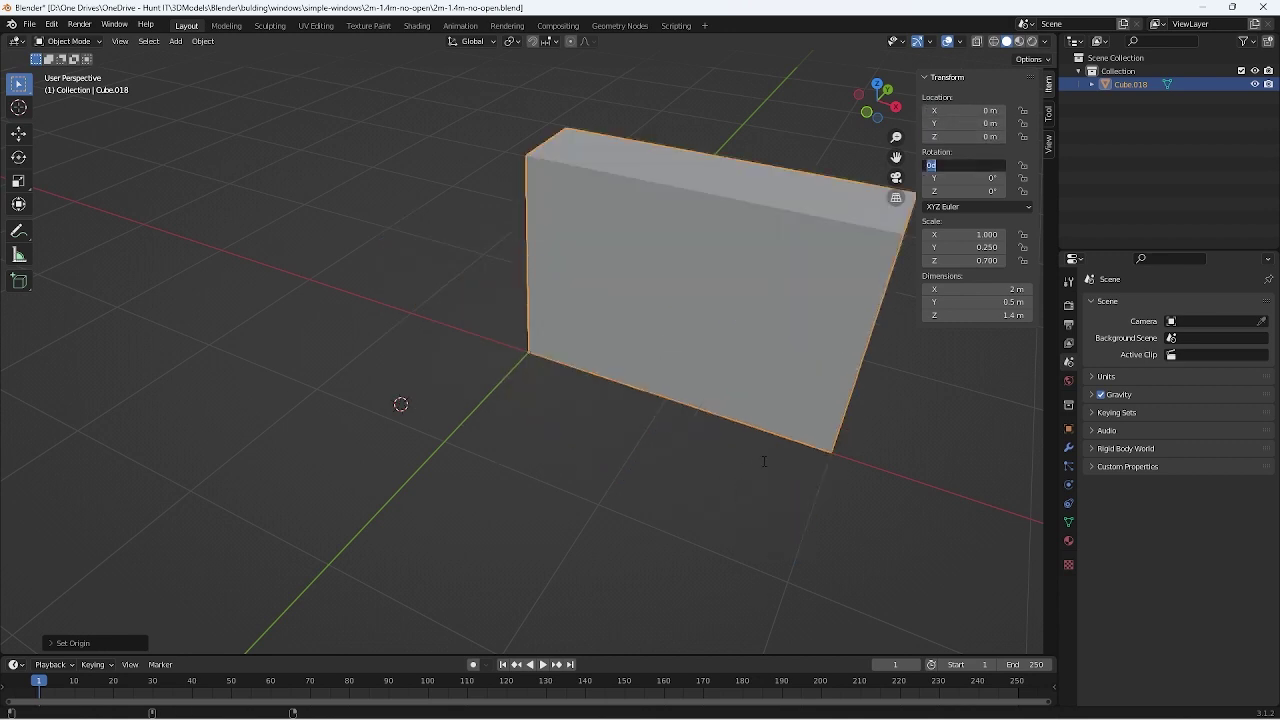
key("Return")
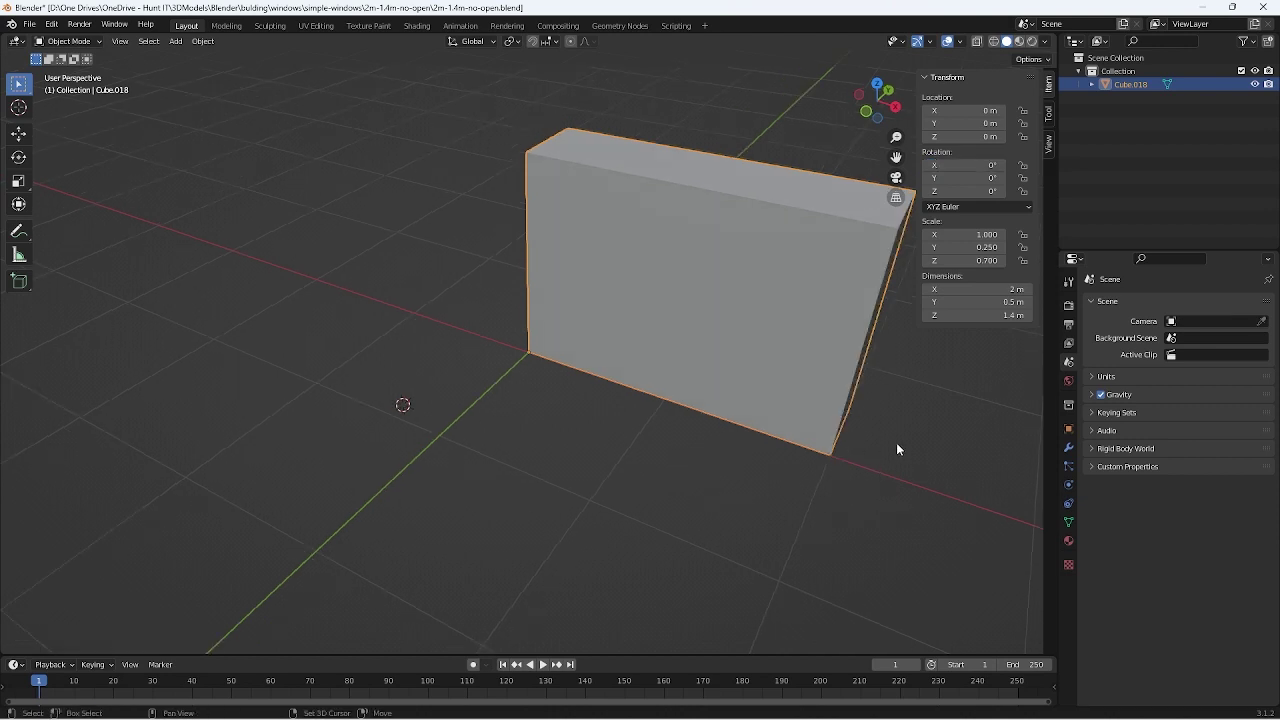
mouse_move(896, 442)
middle_mouse_down()
mouse_move(731, 457)
mouse_move(757, 460)
middle_mouse_up()
key("Tab")
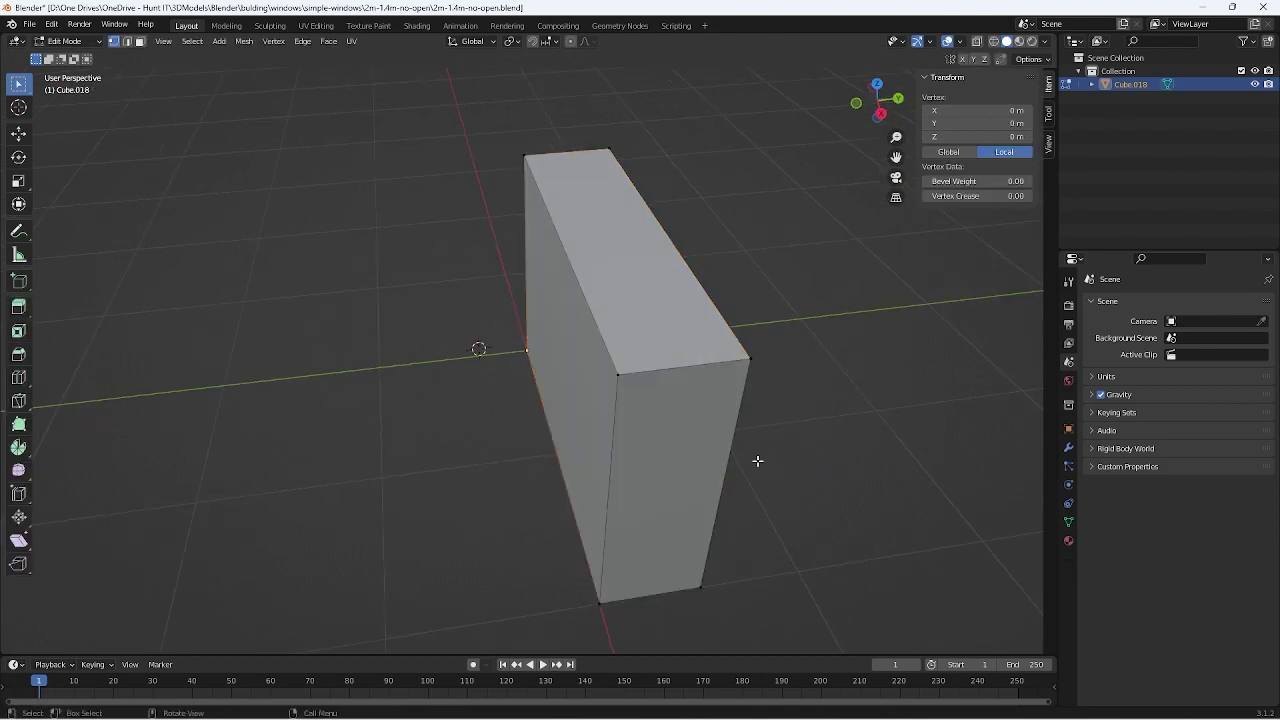
left_click(691, 577)
middle_click_drag(844, 437, 771, 443)
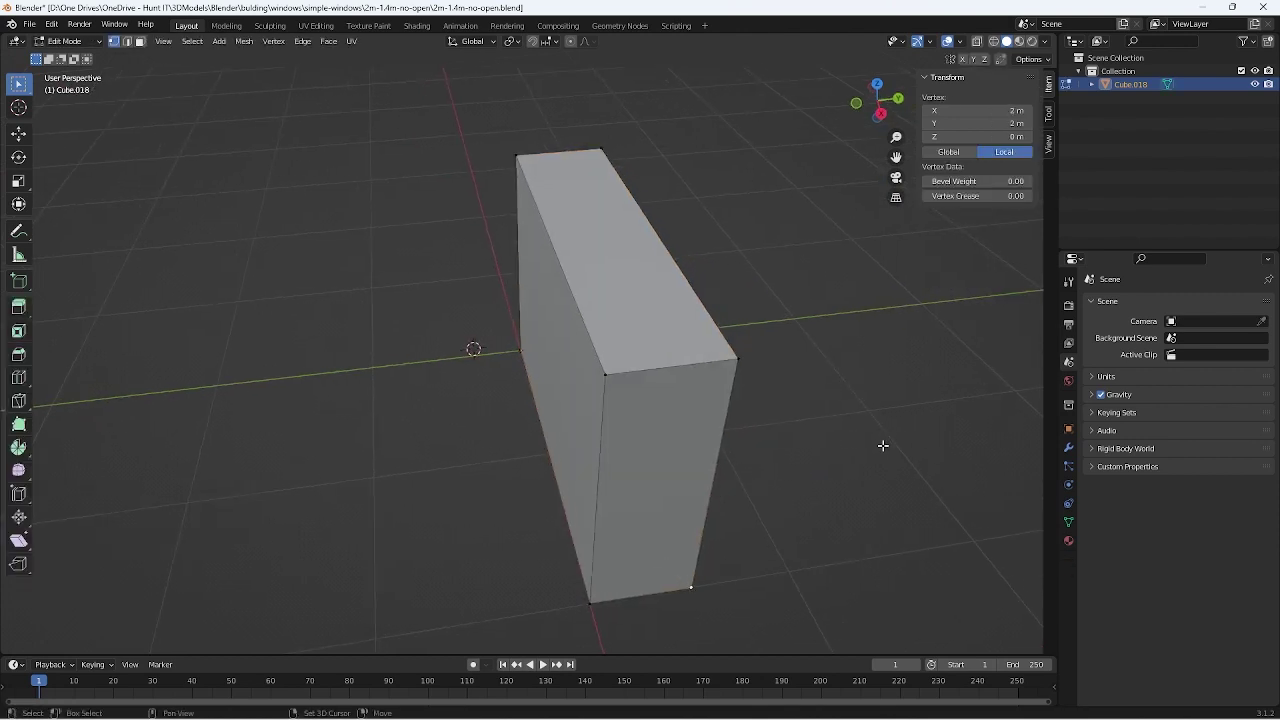
left_click(684, 353)
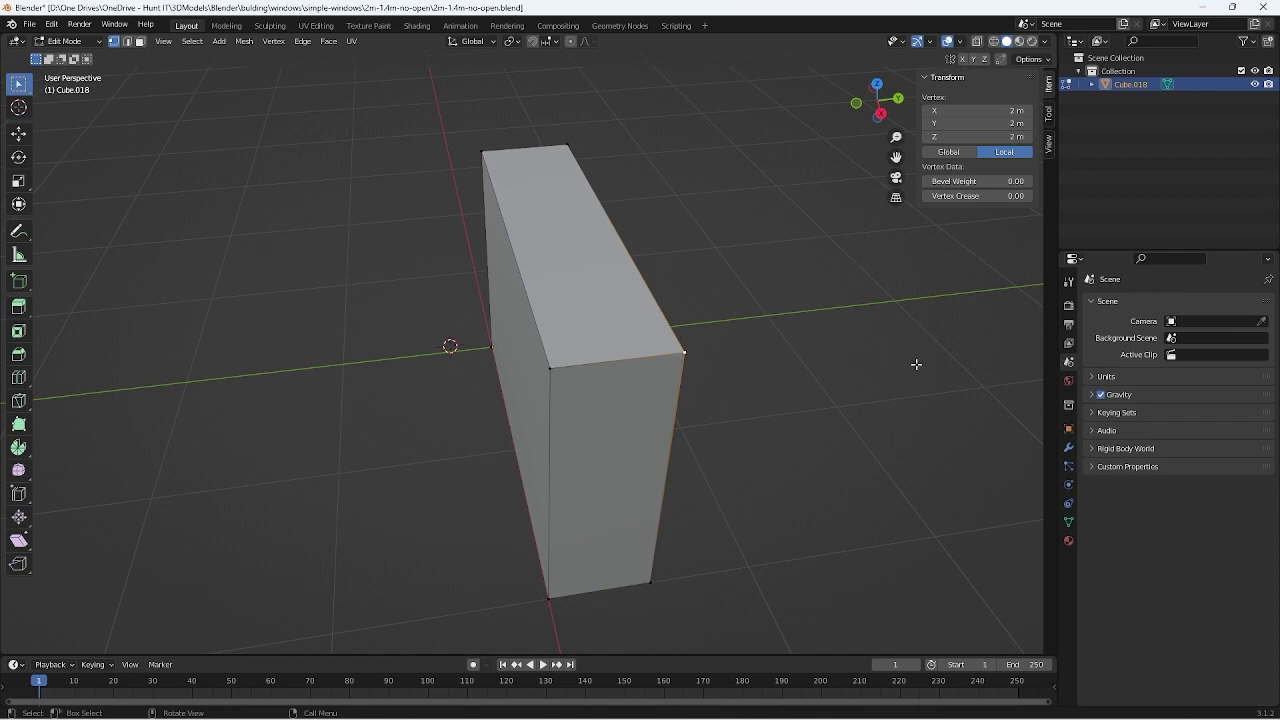
key("Tab")
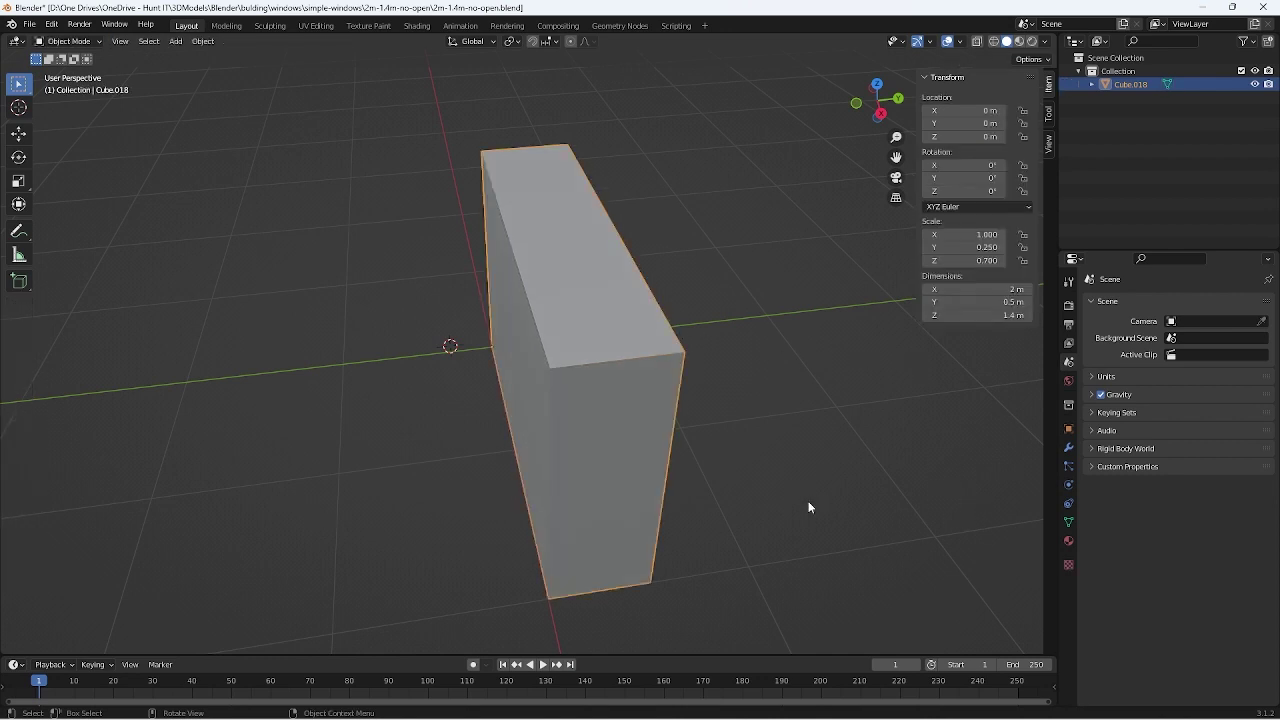
mouse_move(789, 475)
middle_mouse_down()
mouse_move(734, 462)
mouse_move(600, 480)
mouse_move(491, 474)
middle_mouse_up()
mouse_move(643, 509)
middle_mouse_down()
mouse_move(546, 431)
mouse_move(543, 477)
mouse_move(560, 460)
middle_mouse_up()
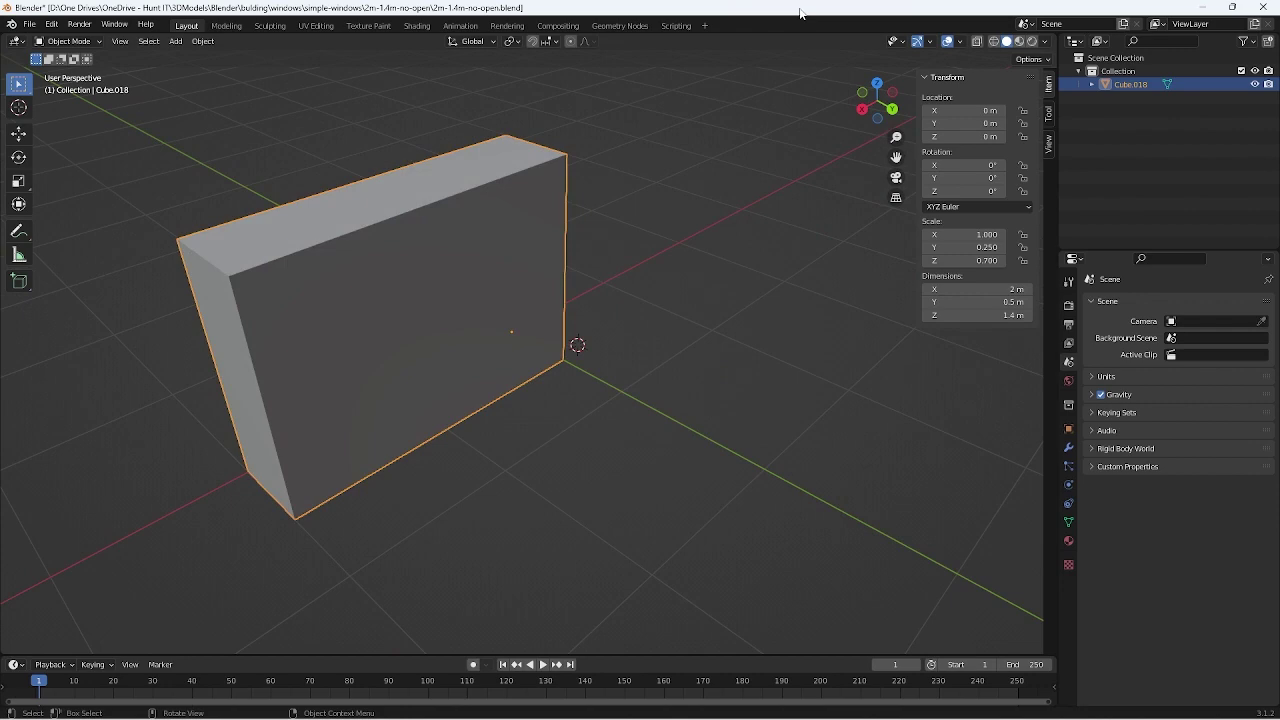
Check a house wall's thickness, then set the block's Y dimension to 0.1 m
left_click_drag(800, 12, 1275, 240)
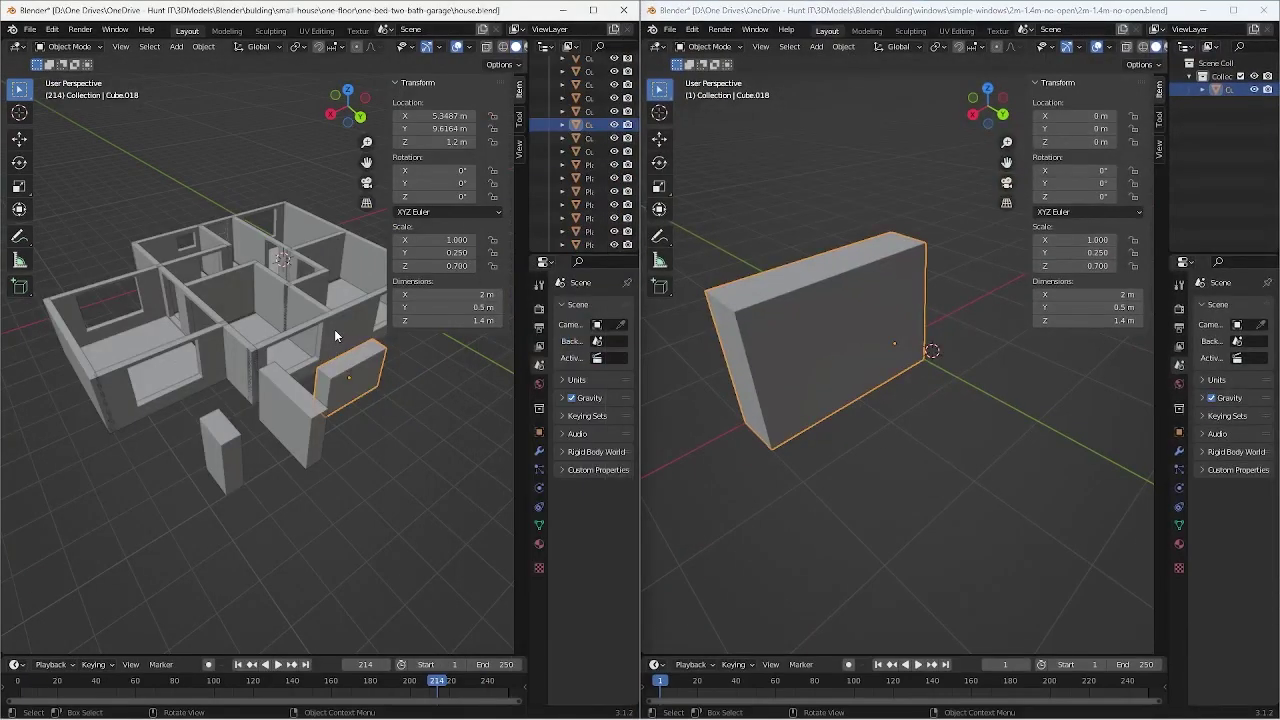
left_click(335, 331)
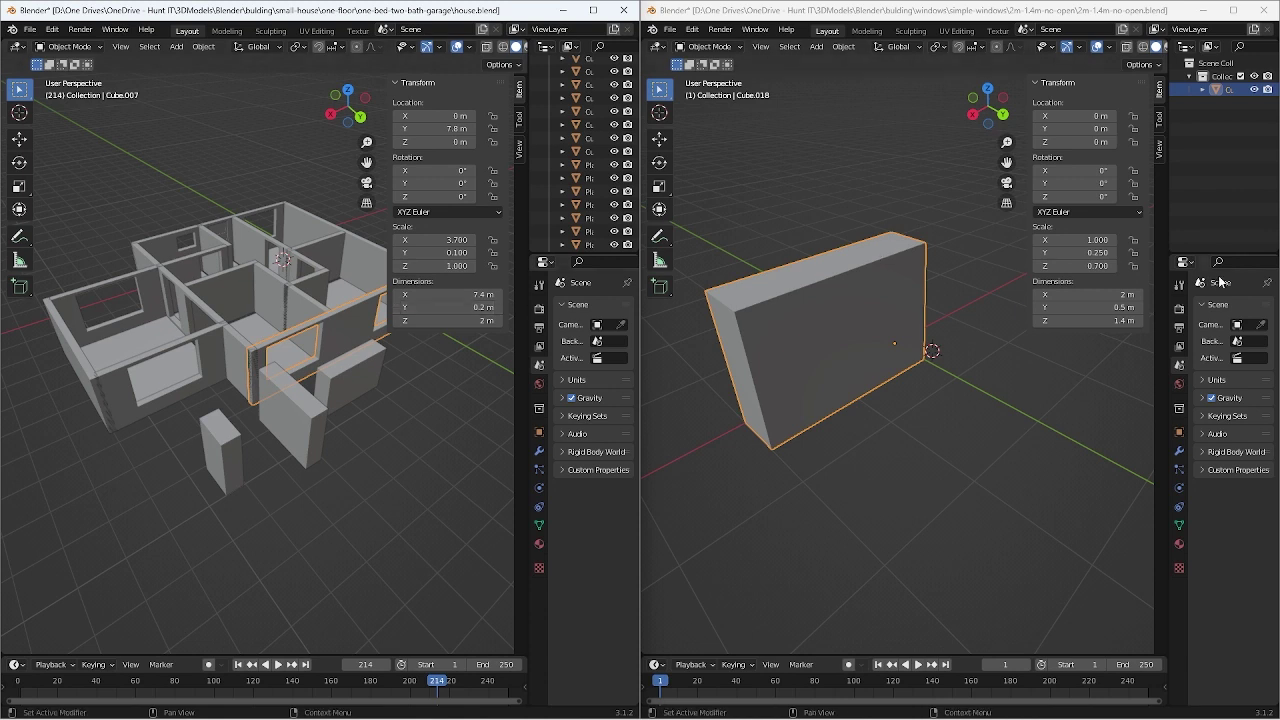
left_click(1112, 306)
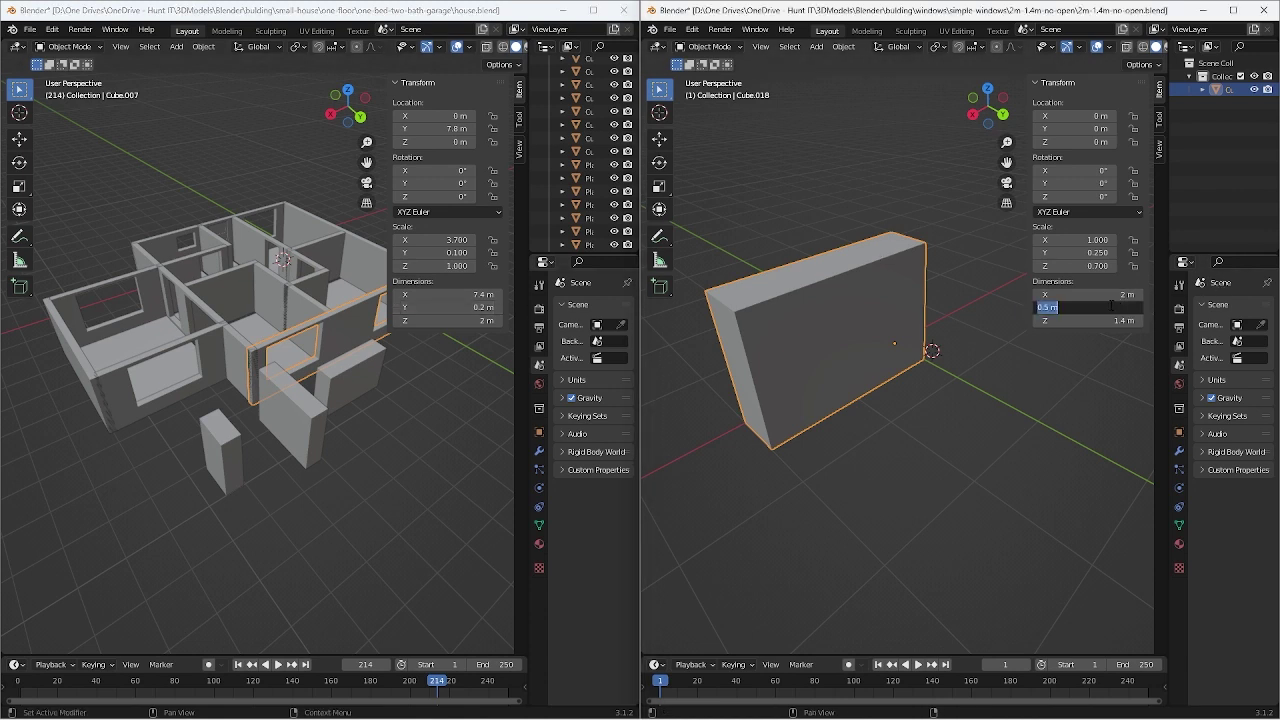
type("1")
key("Return")
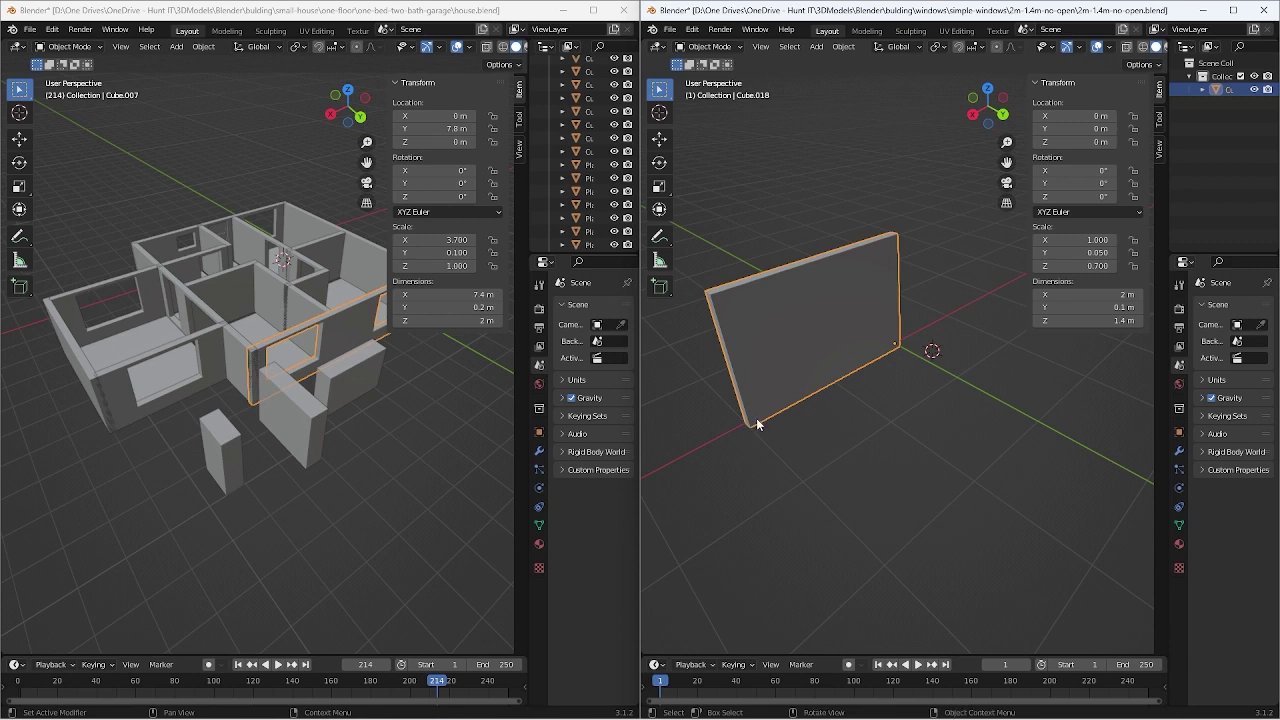
Paste the copied object into the window file and scale it down slightly
mouse_move(758, 422)
middle_mouse_down()
mouse_move(814, 443)
mouse_move(784, 392)
middle_mouse_up()
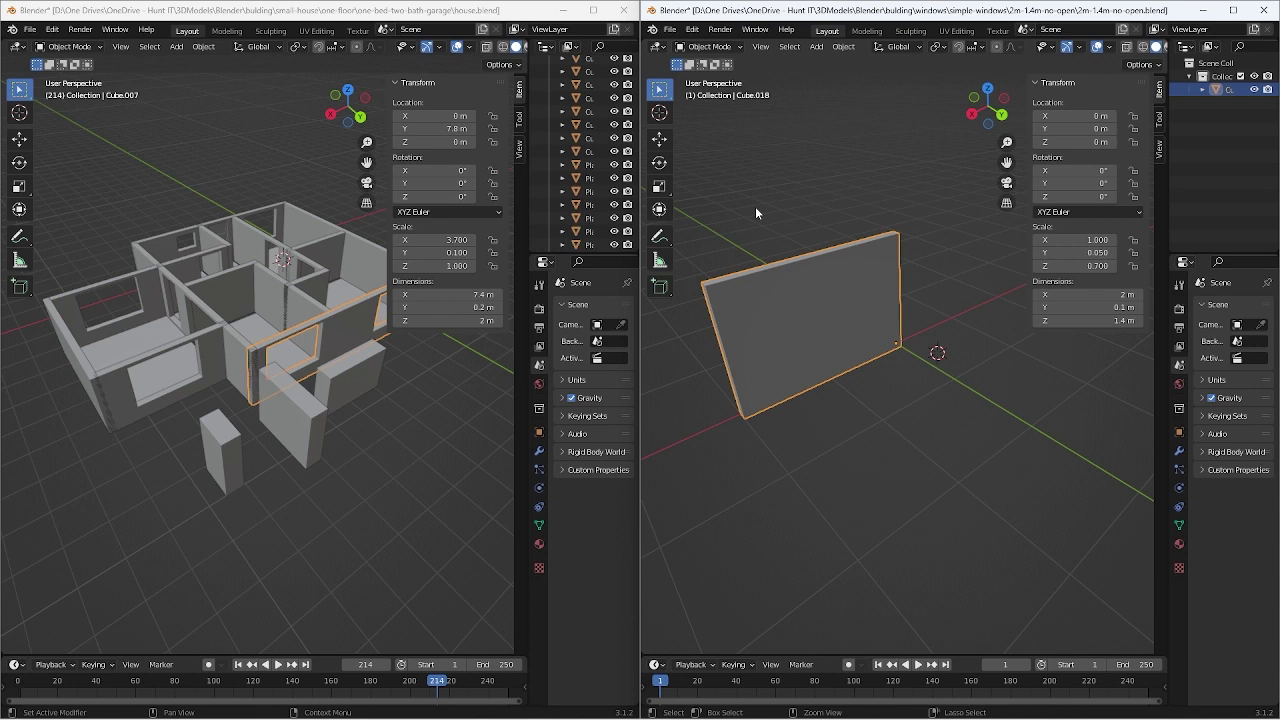
key("ctrl+v")
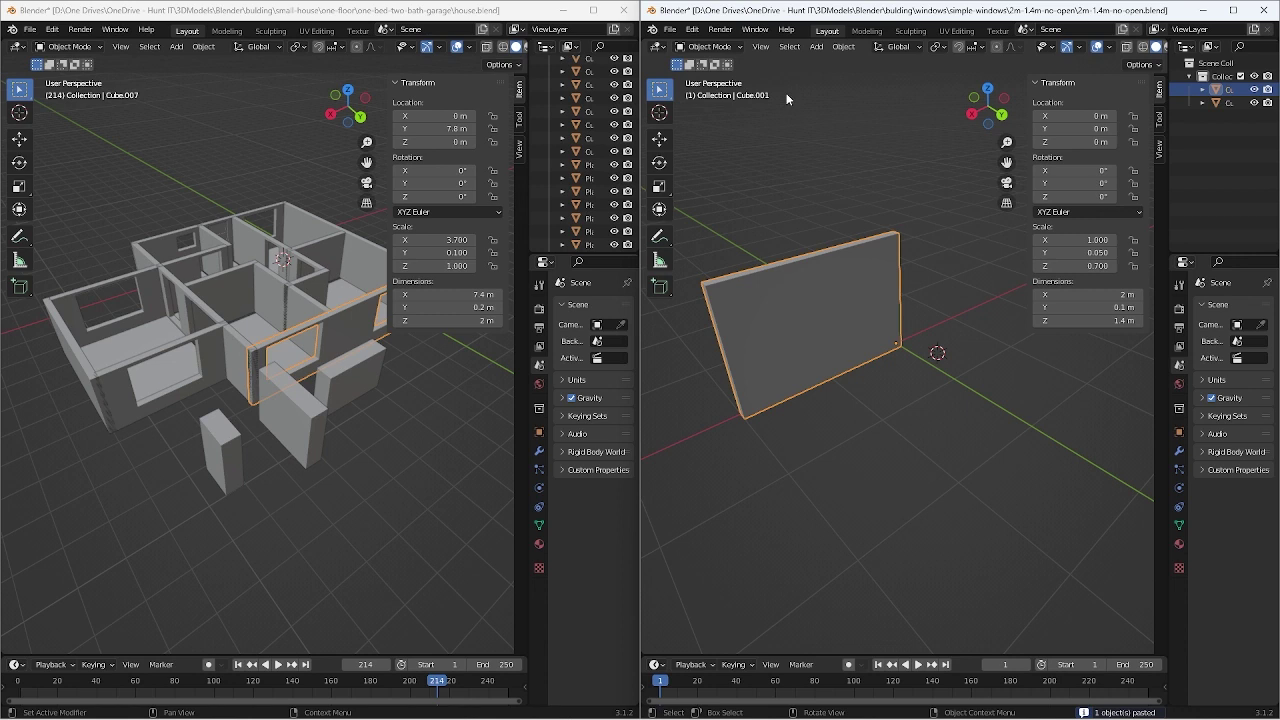
key("s")
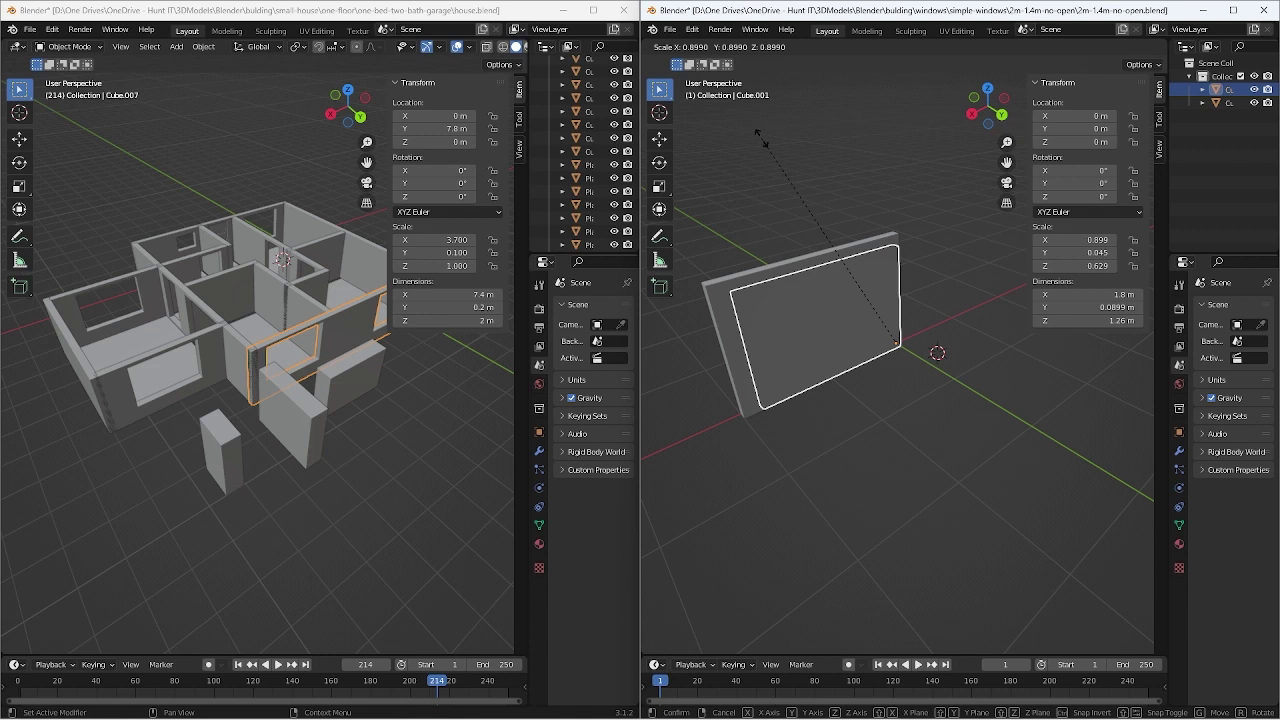
right_click(762, 140)
Select the inner panel and set its width to 1.9 m, thickness initially 0.12 m
left_click(818, 328)
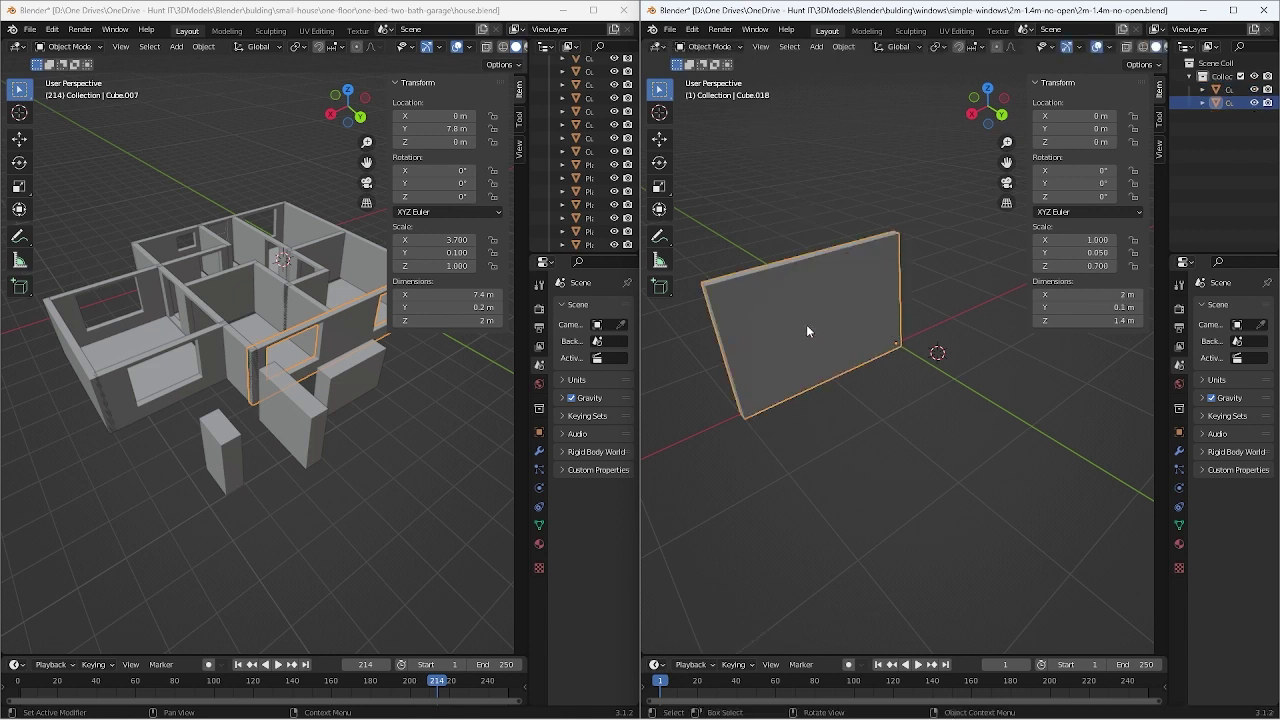
left_click(857, 342)
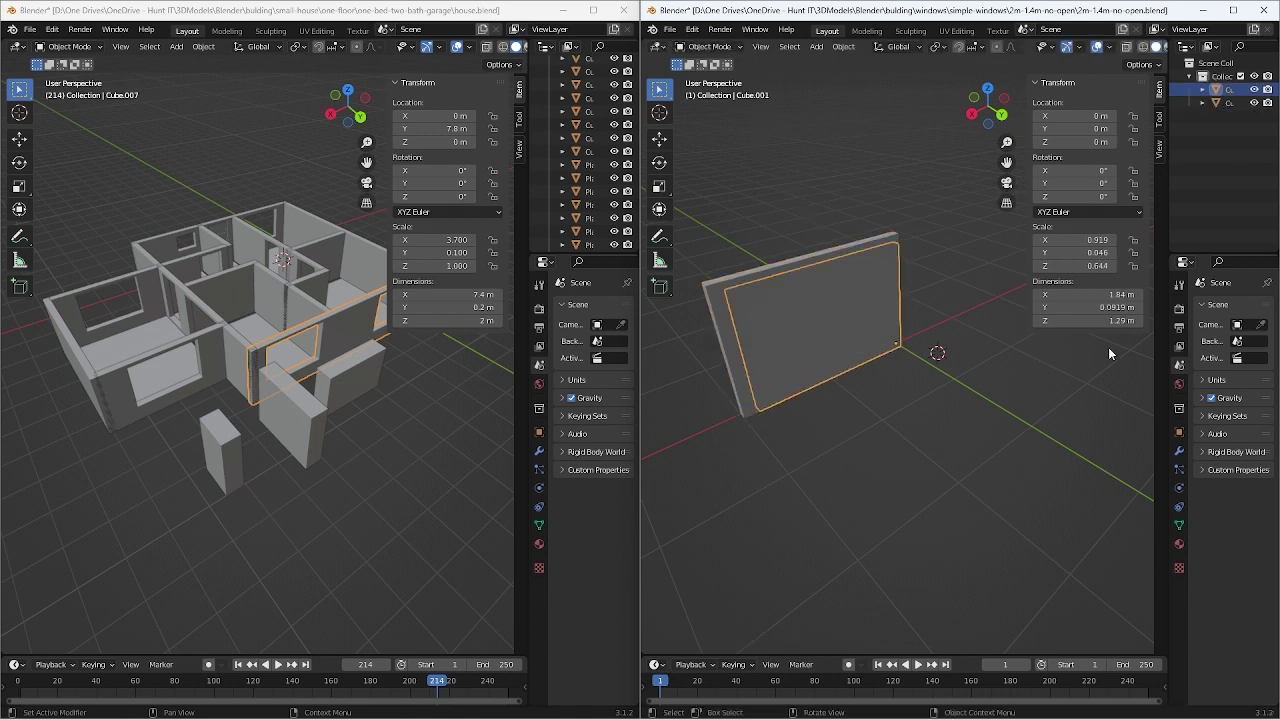
double_click(1100, 294)
type("1.9")
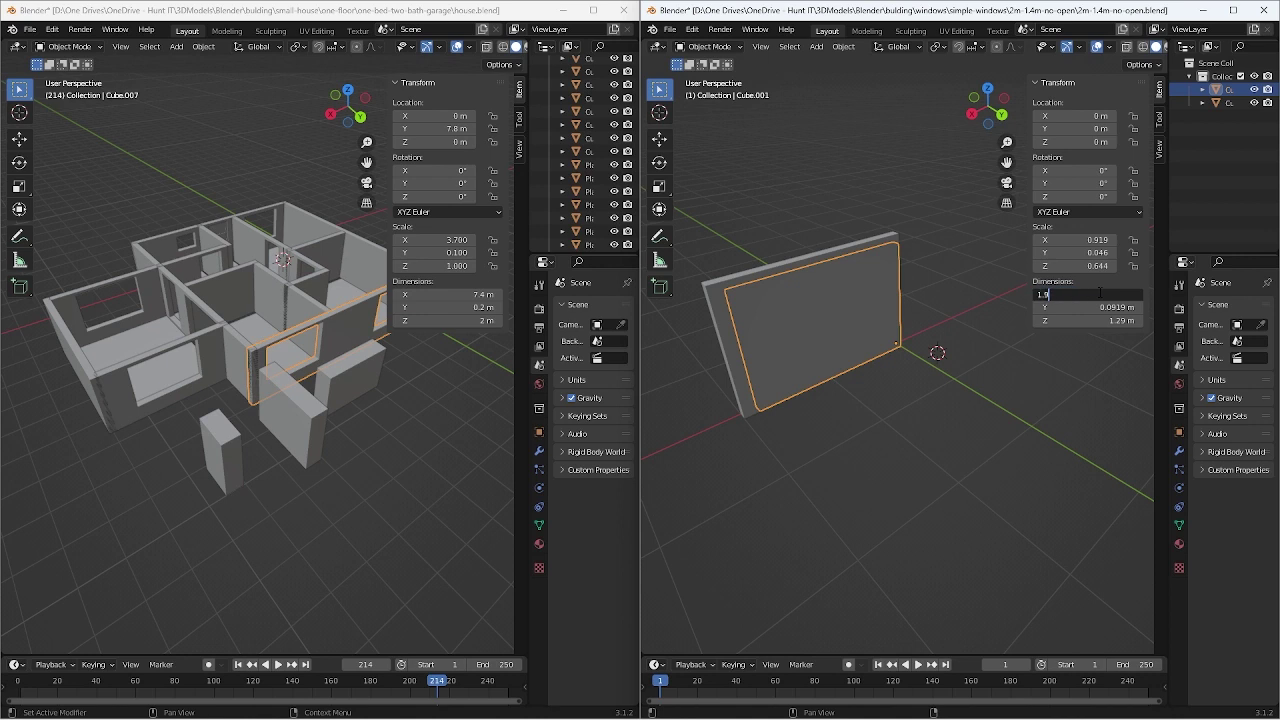
key("Tab")
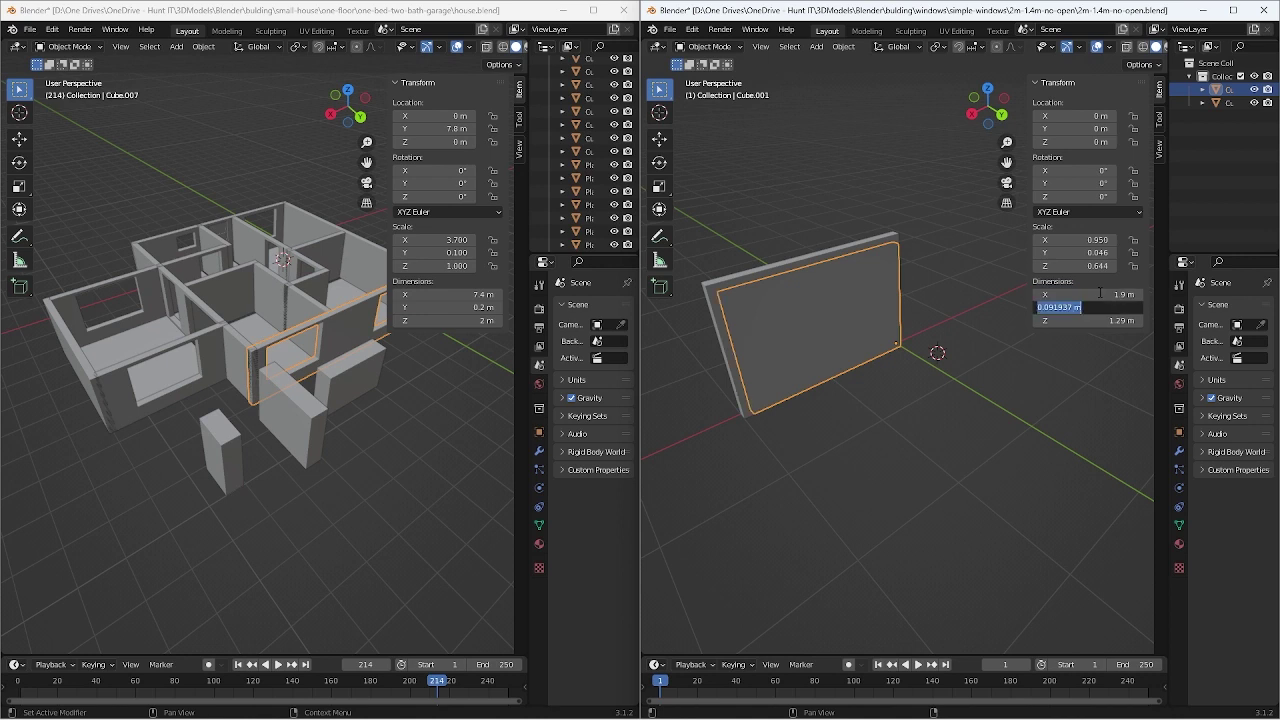
key("BackSpace")
type("0.12")
key("Return")
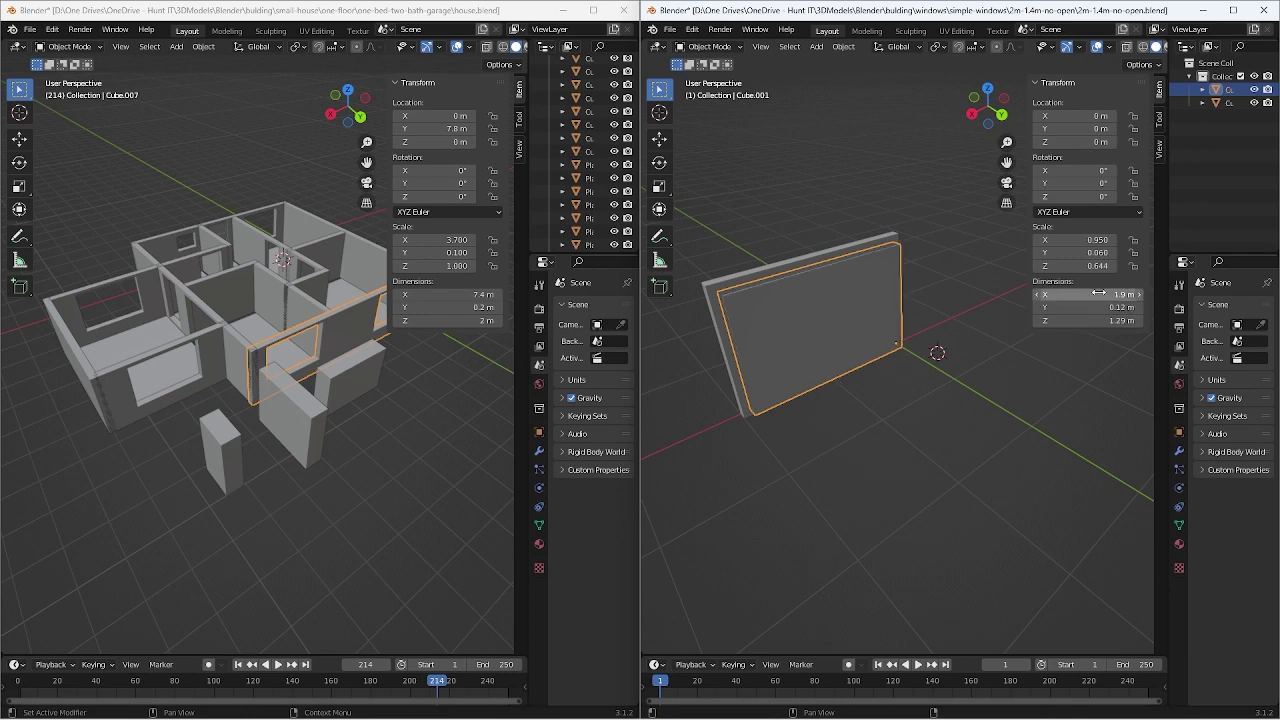
Correct the inner panel's thickness to 0.15 m after trying 0.02 m and 1.5 m
mouse_move(771, 433)
middle_mouse_down()
mouse_move(935, 485)
mouse_move(867, 440)
middle_mouse_up()
left_click(1100, 307)
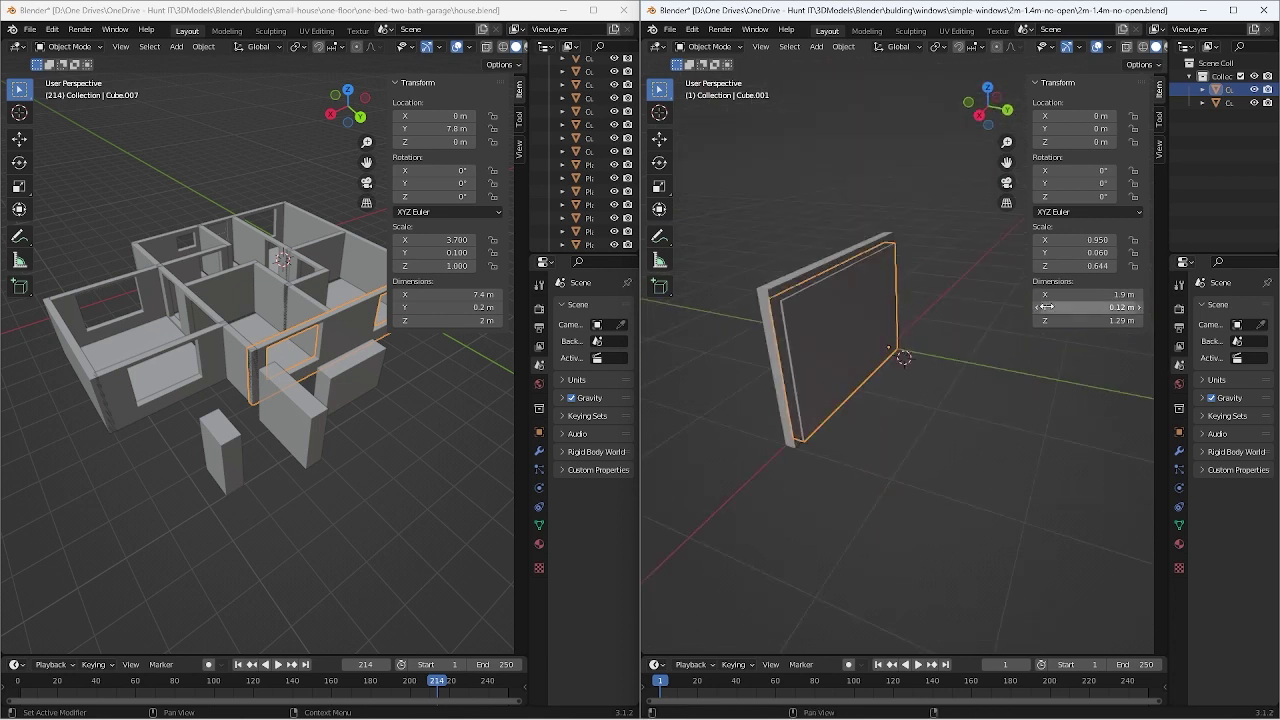
type("0.02")
key("Return")
left_click(1123, 307)
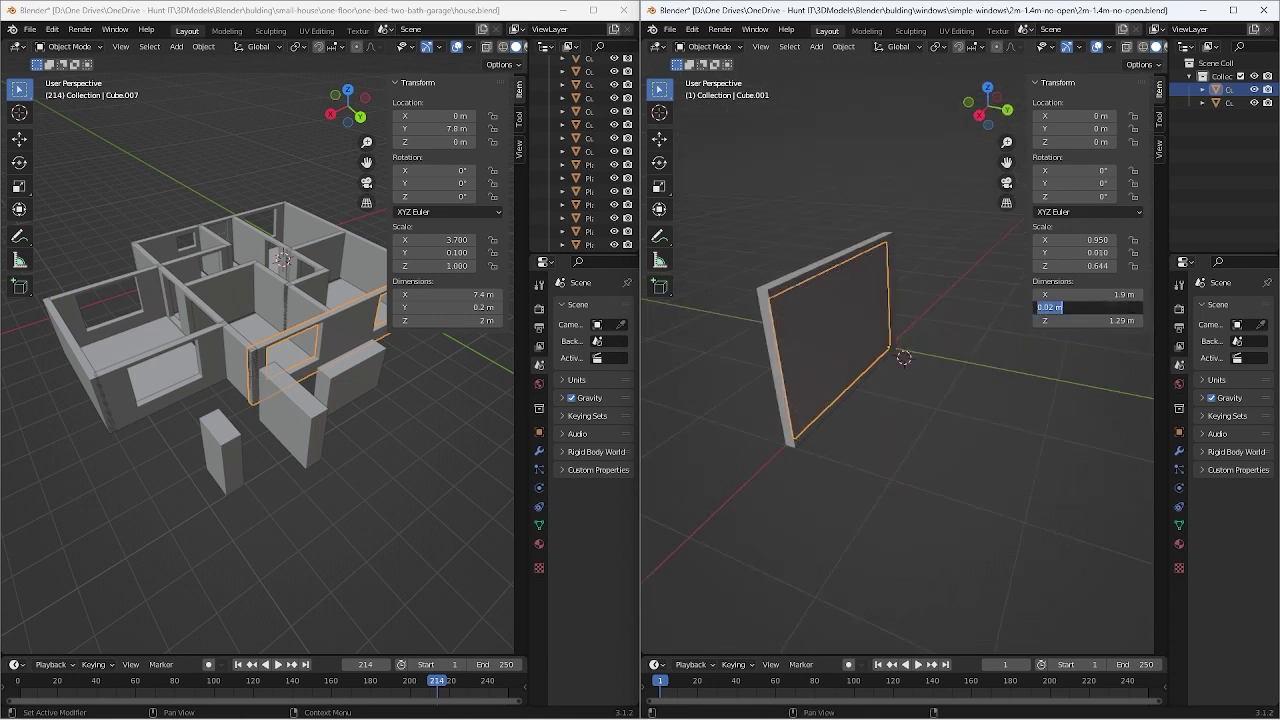
type("1")
type(".5")
key("Return")
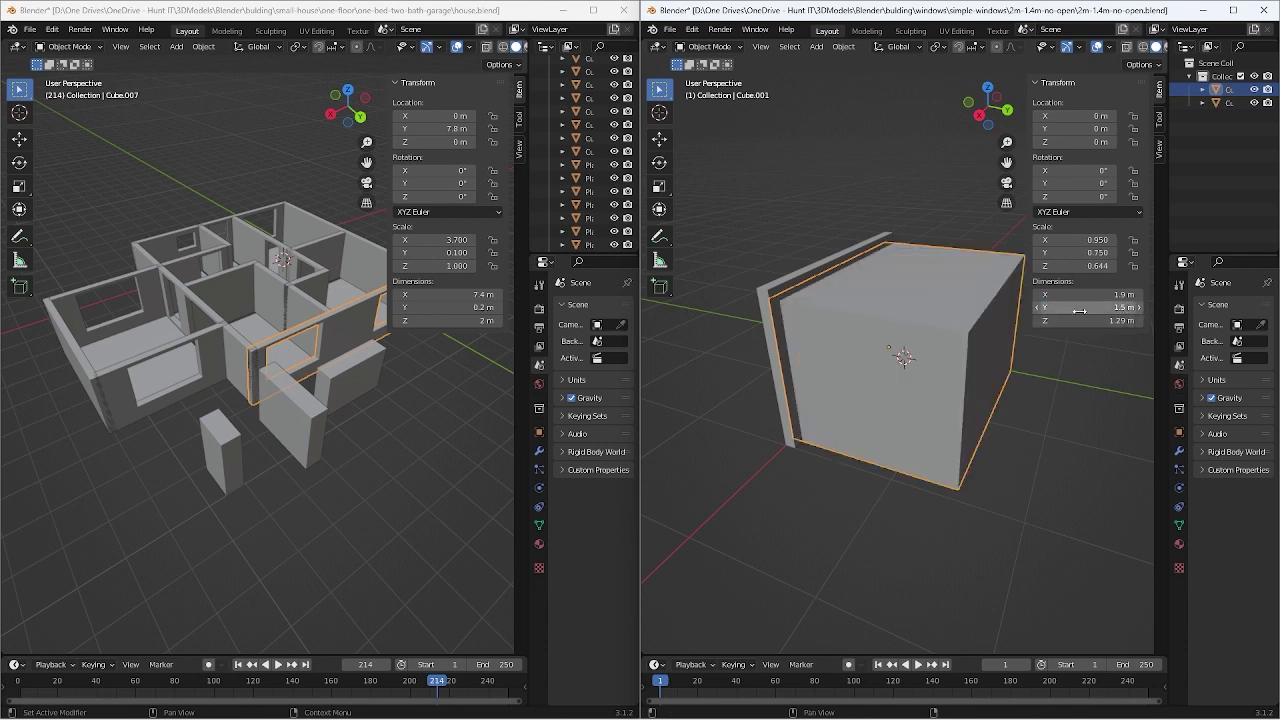
left_click(1079, 307)
type("0.15")
key("Return")
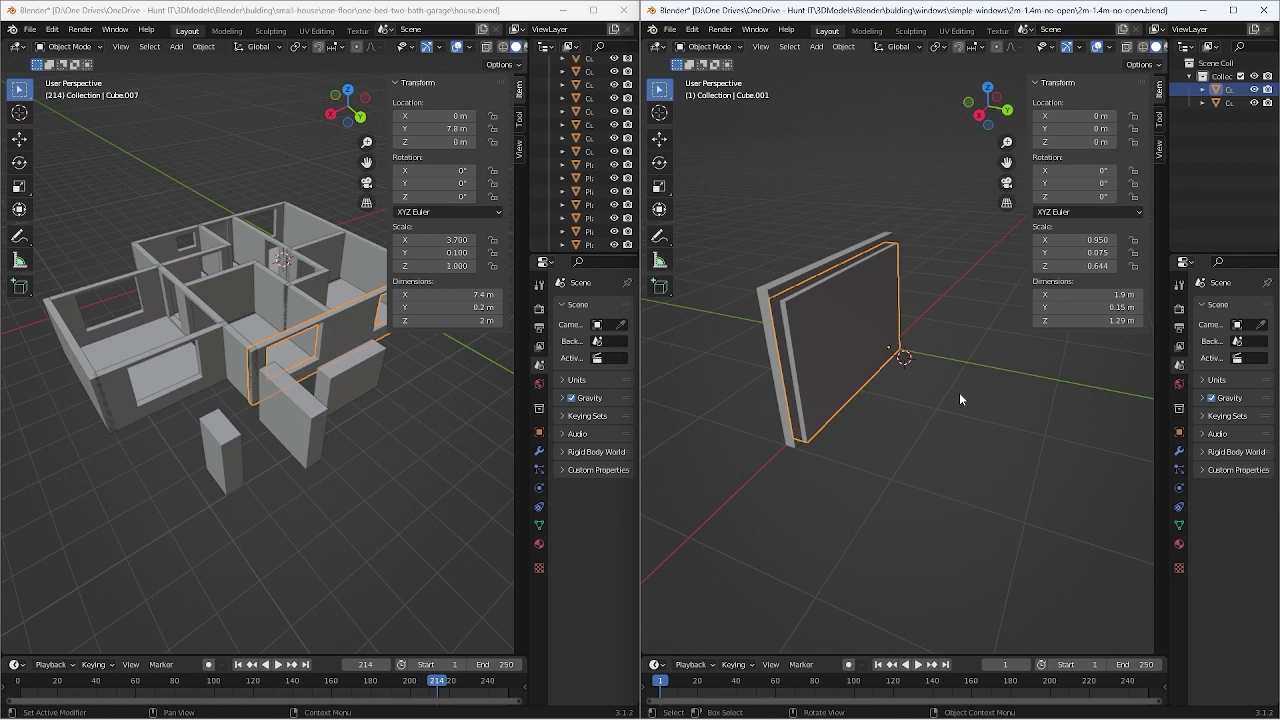
key("x")
key("Escape")
mouse_move(862, 357)
middle_mouse_down()
mouse_move(986, 408)
mouse_move(652, 232)
middle_mouse_up()
left_click(660, 141)
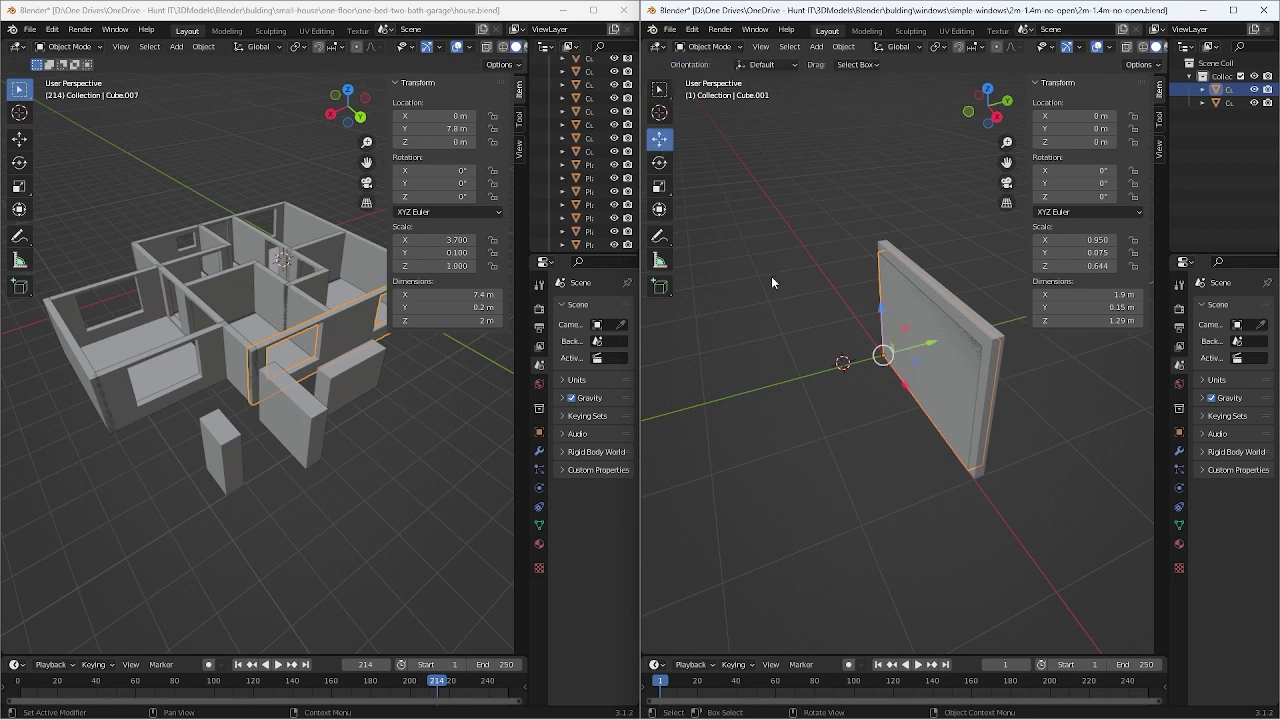
Set the inner panel's height (Dimensions Z) to 1.3 m
left_click_drag(933, 346, 926, 350)
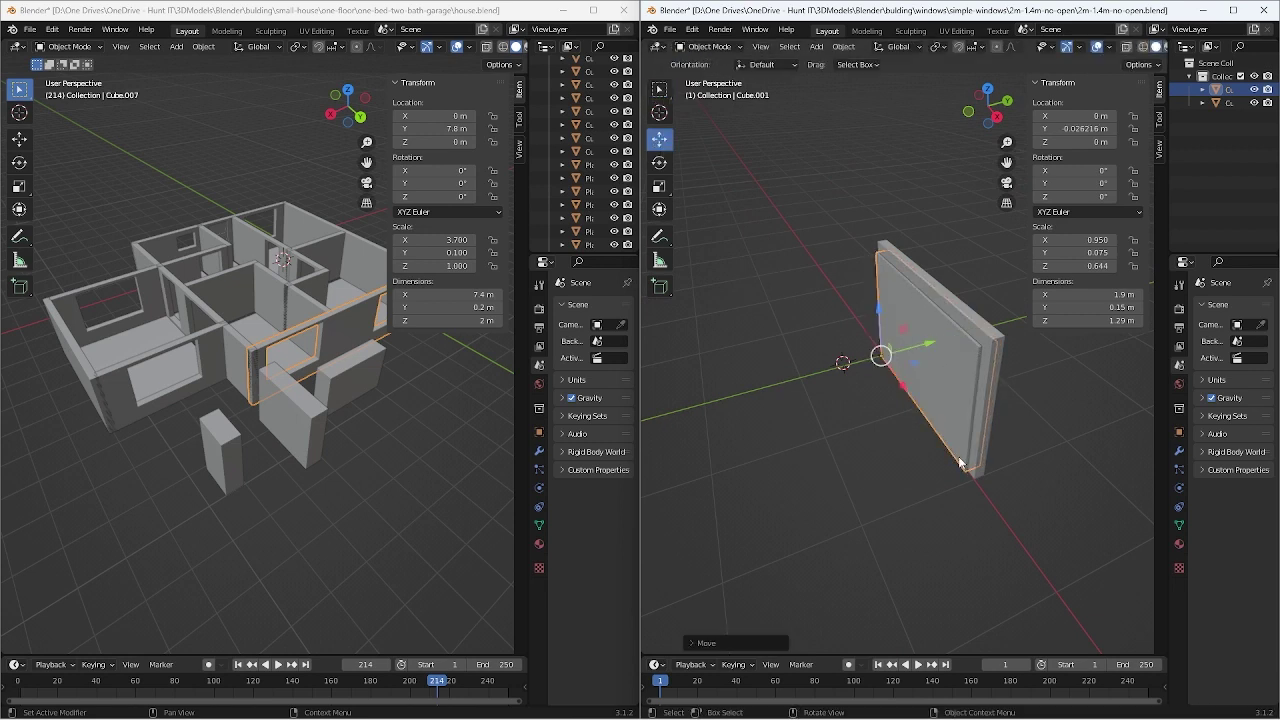
mouse_move(975, 505)
middle_mouse_down()
mouse_move(913, 512)
mouse_move(970, 543)
mouse_move(857, 500)
middle_mouse_up()
left_click(910, 513)
left_click(834, 274)
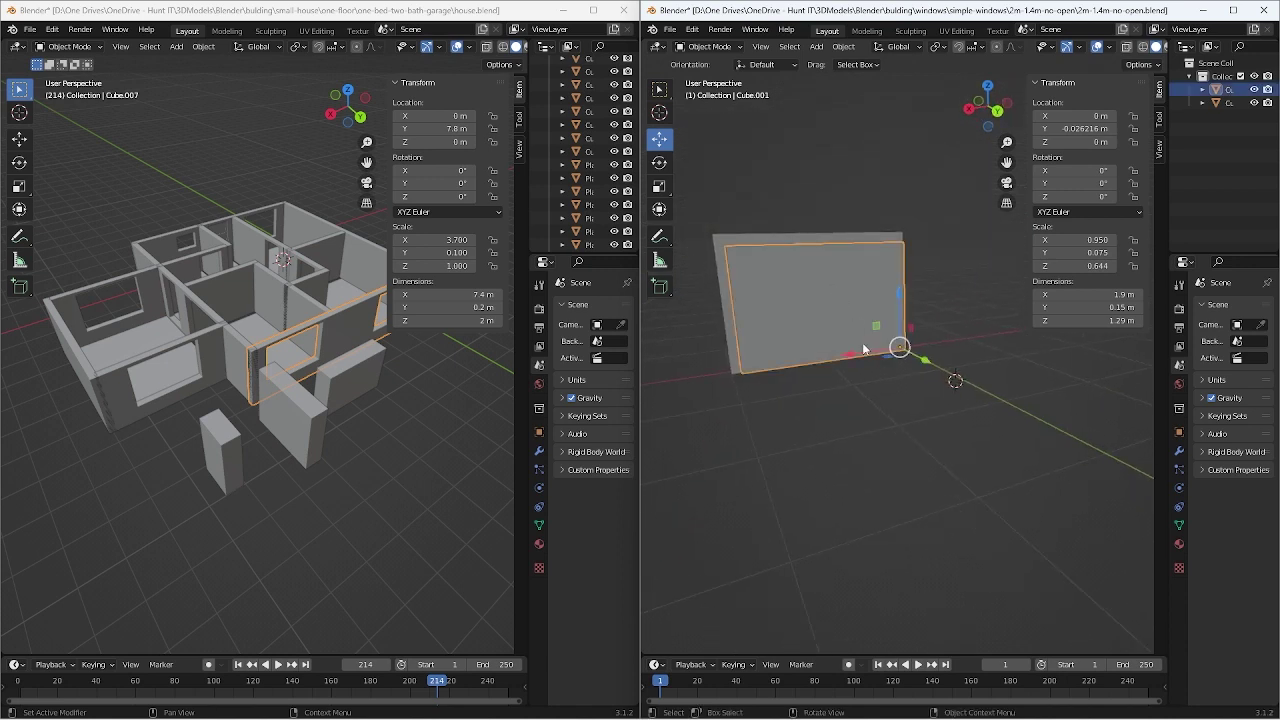
left_click(1088, 320)
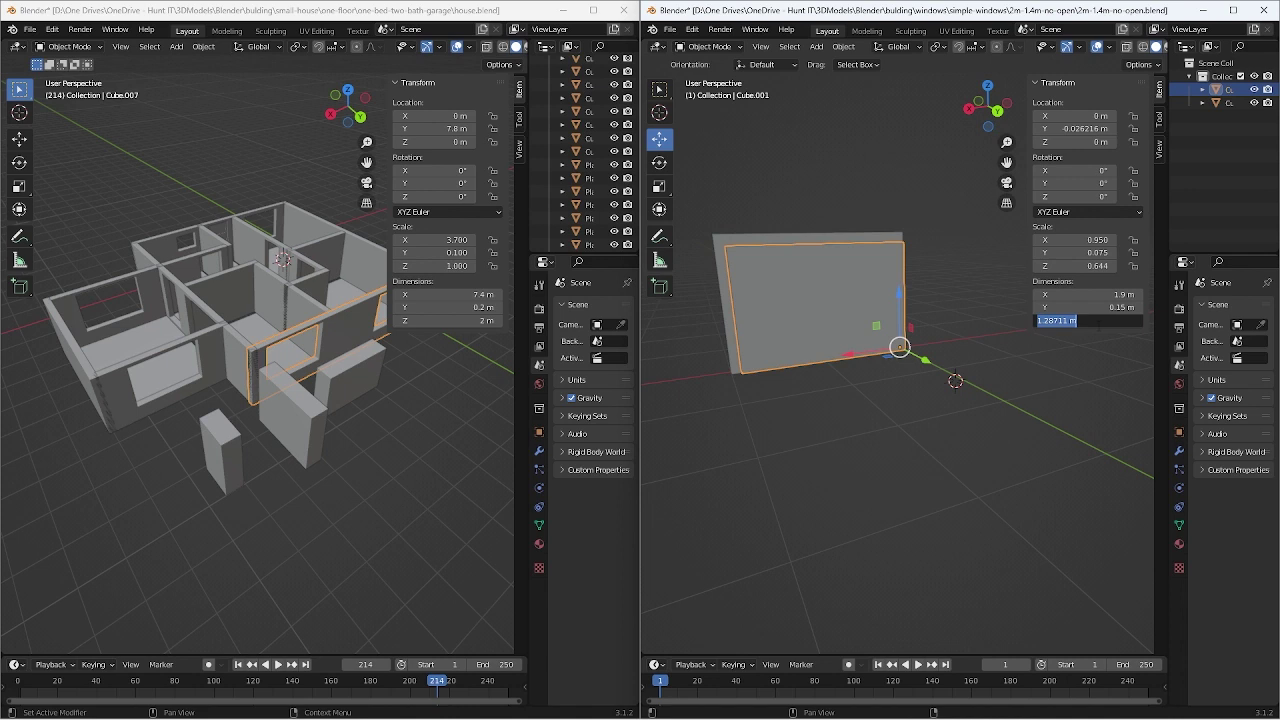
type("1.3")
key("Return")
Move the inner panel roughly into place, raising it and repositioning it with G
left_click(924, 427)
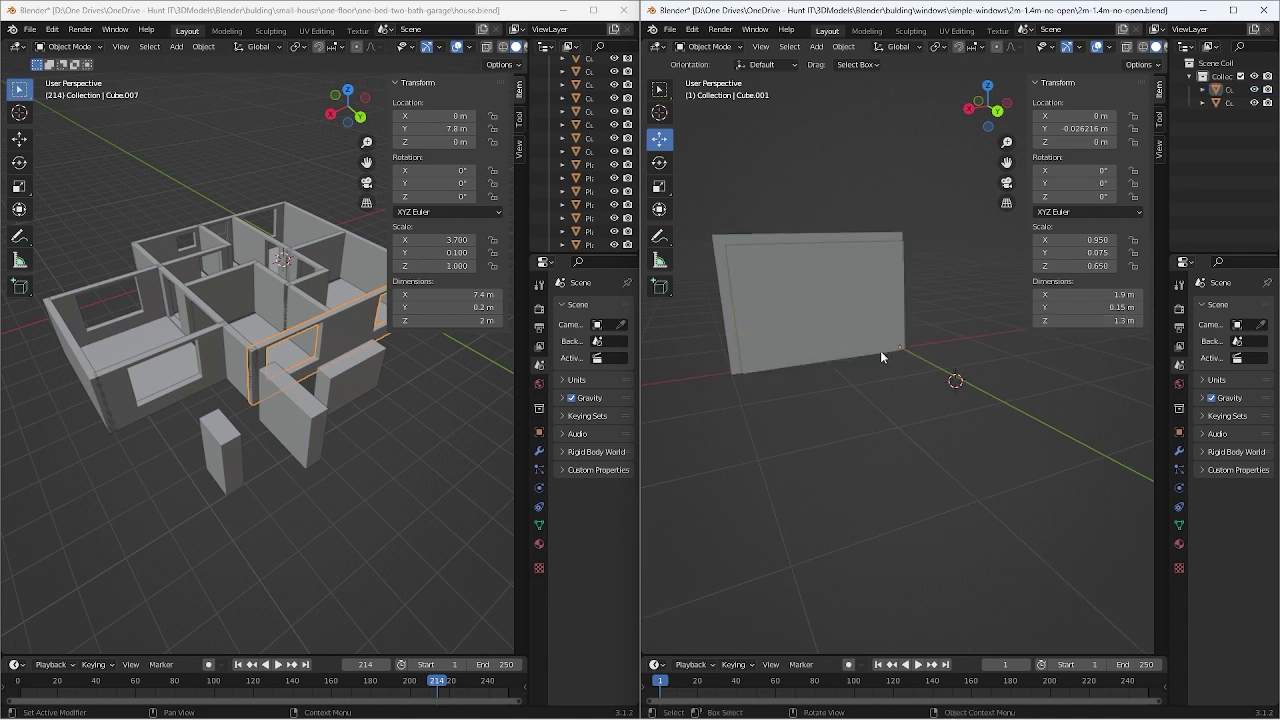
mouse_move(880, 350)
middle_mouse_down()
mouse_move(853, 398)
mouse_move(860, 360)
middle_mouse_up()
left_click(848, 295)
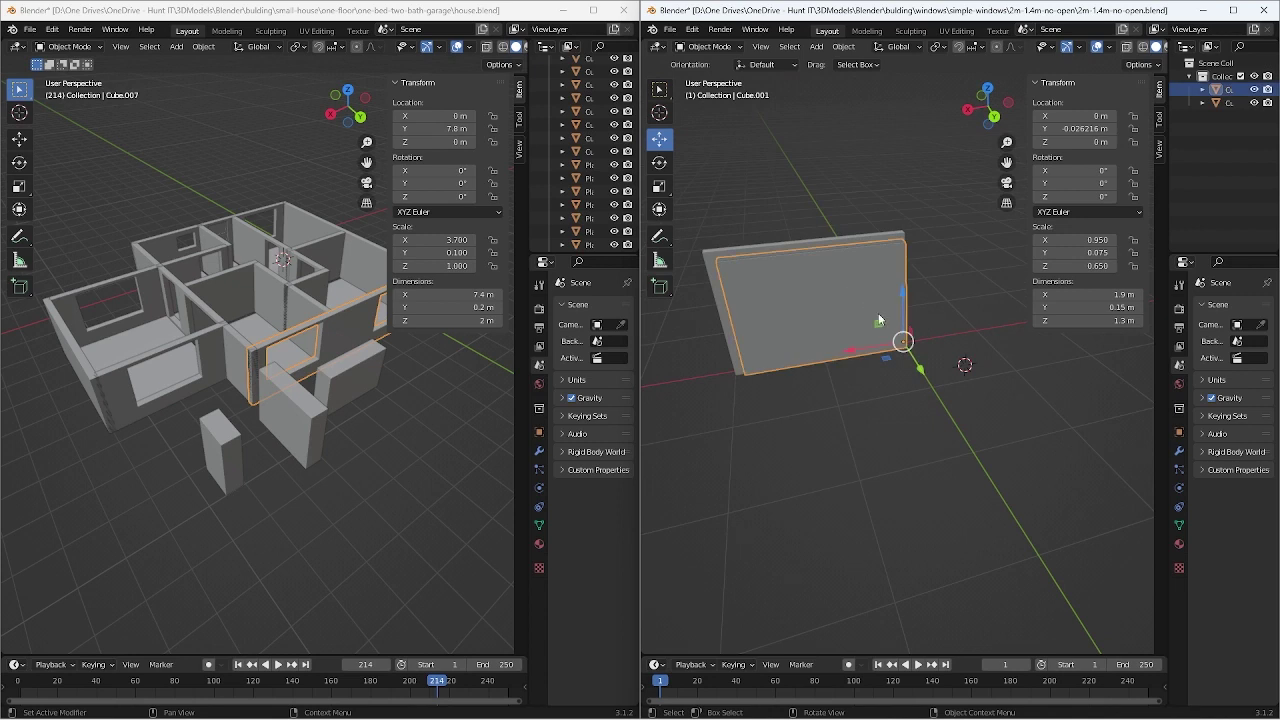
left_click_drag(900, 291, 899, 283)
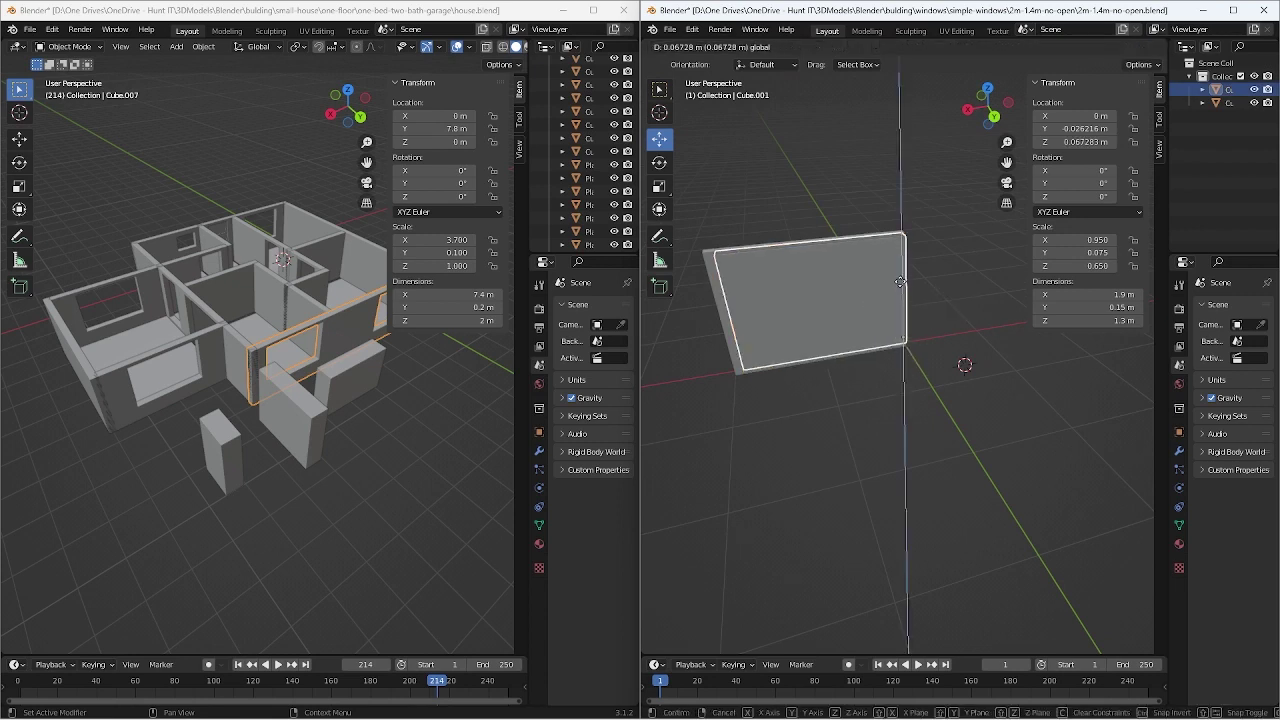
left_click(900, 285)
scroll(895, 312, "up", 2)
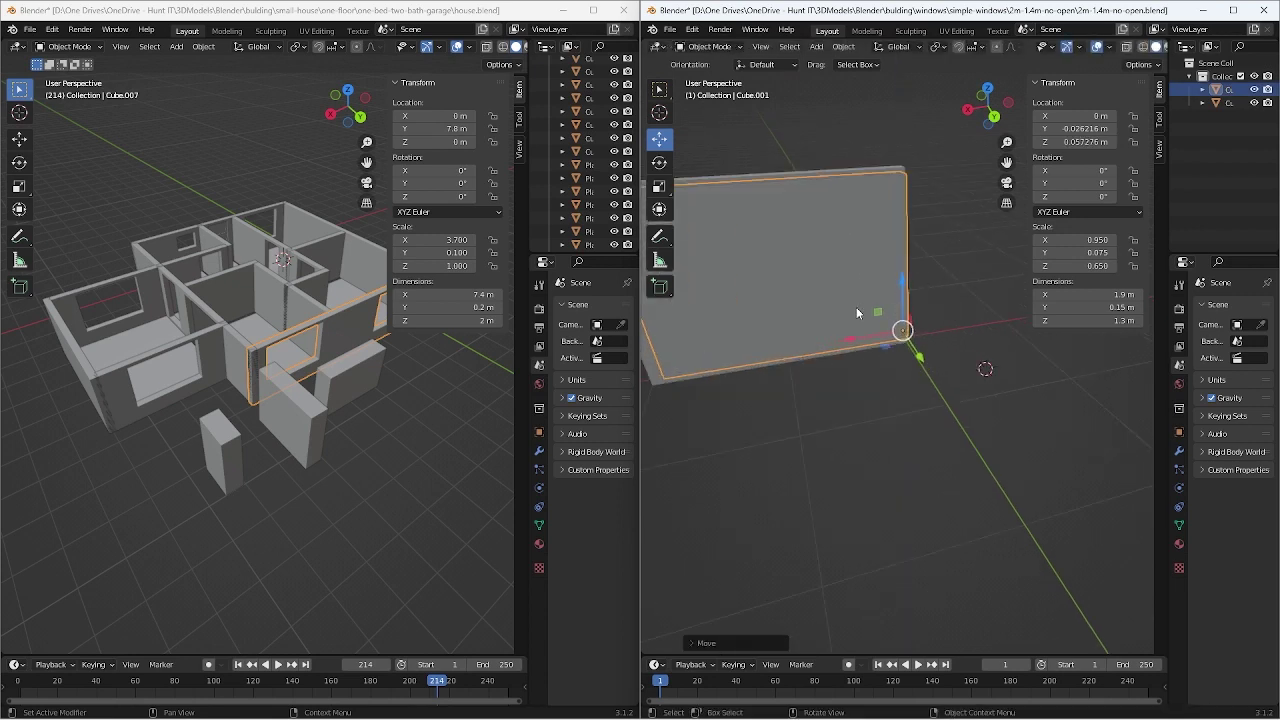
key("g")
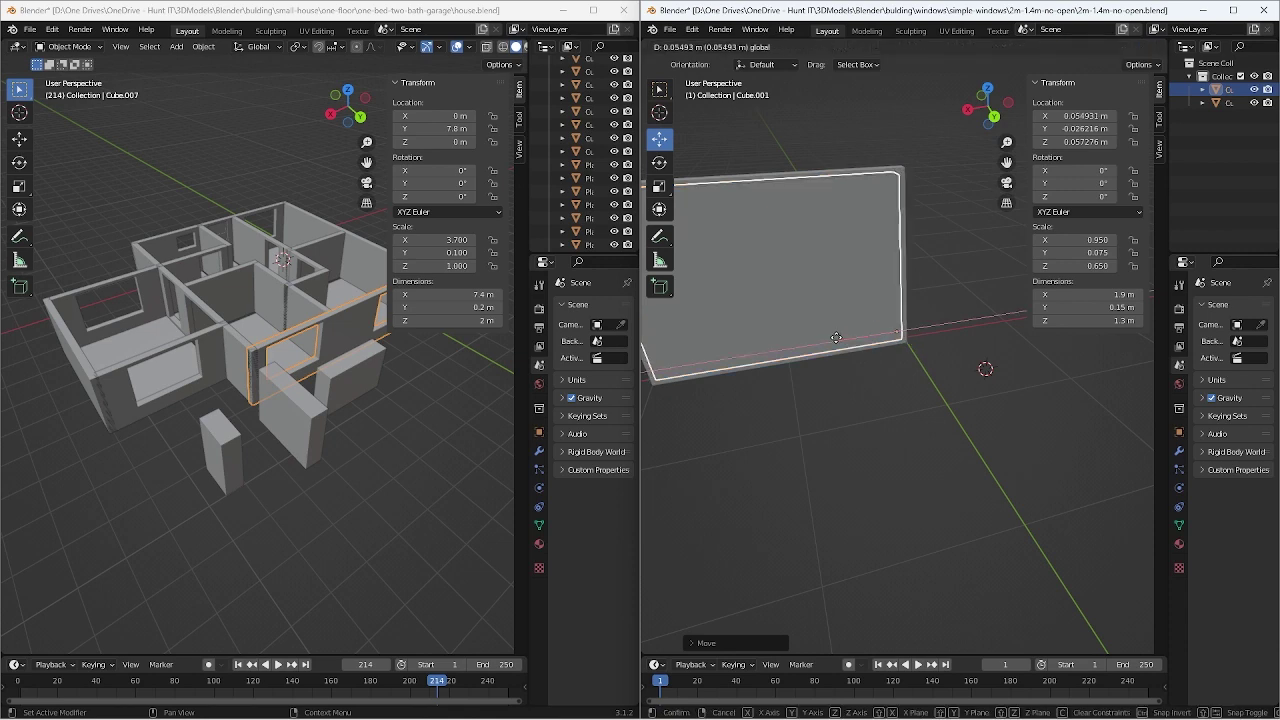
left_click(836, 338)
mouse_move(780, 351)
middle_mouse_down()
mouse_move(820, 336)
mouse_move(907, 358)
middle_mouse_up()
mouse_move(928, 400)
middle_mouse_down()
mouse_move(1051, 412)
mouse_move(1015, 412)
middle_mouse_up()
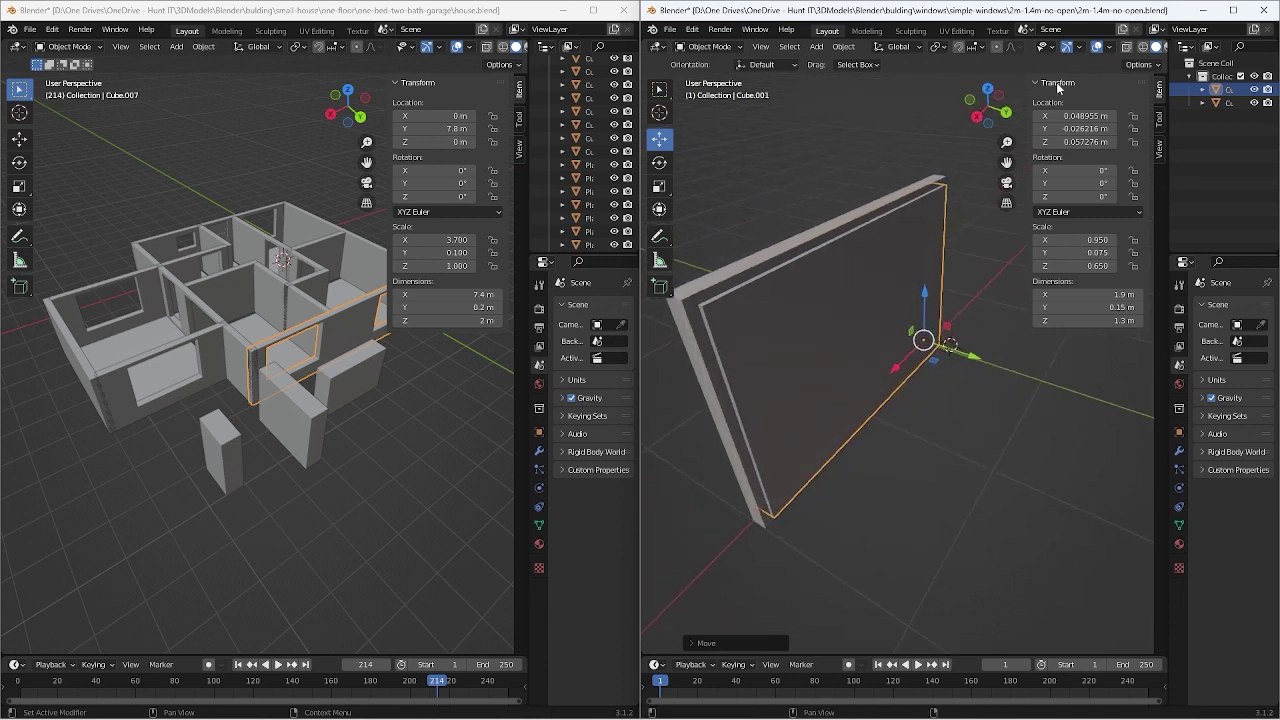
Set the inner panel's Location X to 0.05 m and Z to 0.05 m
left_click(1075, 115)
key("BackSpace")
key("Return")
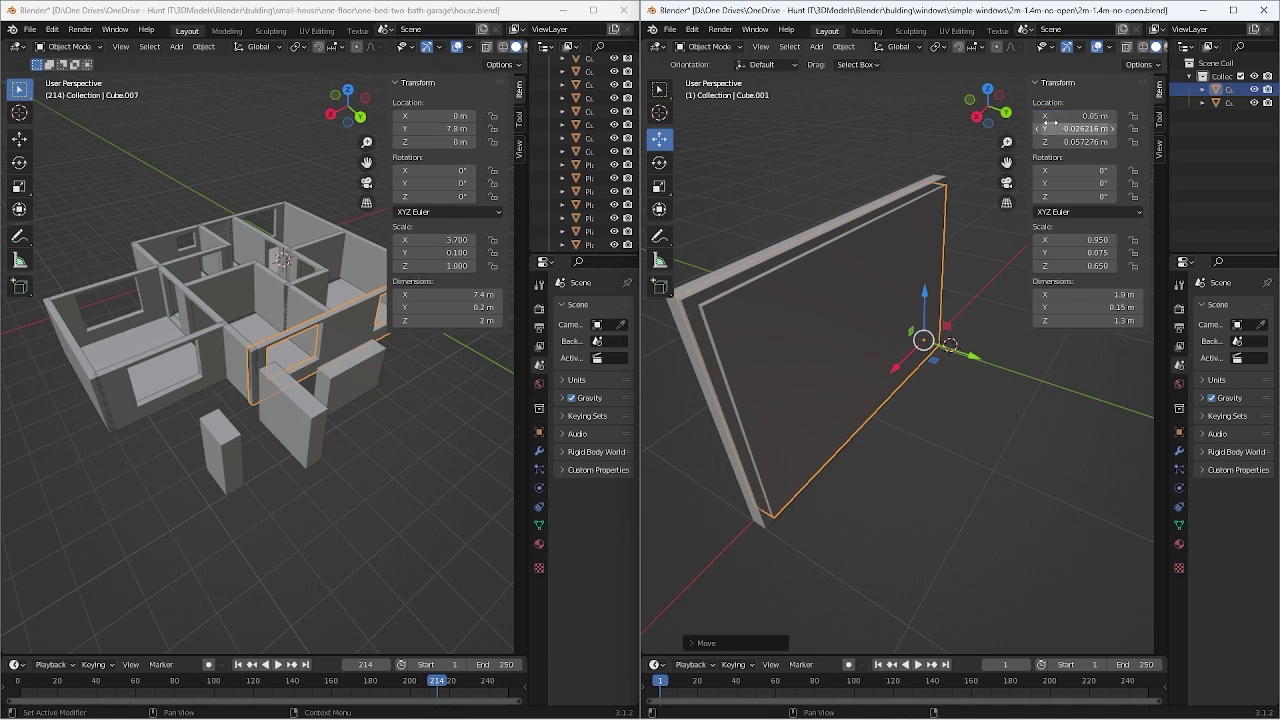
left_click(1051, 123)
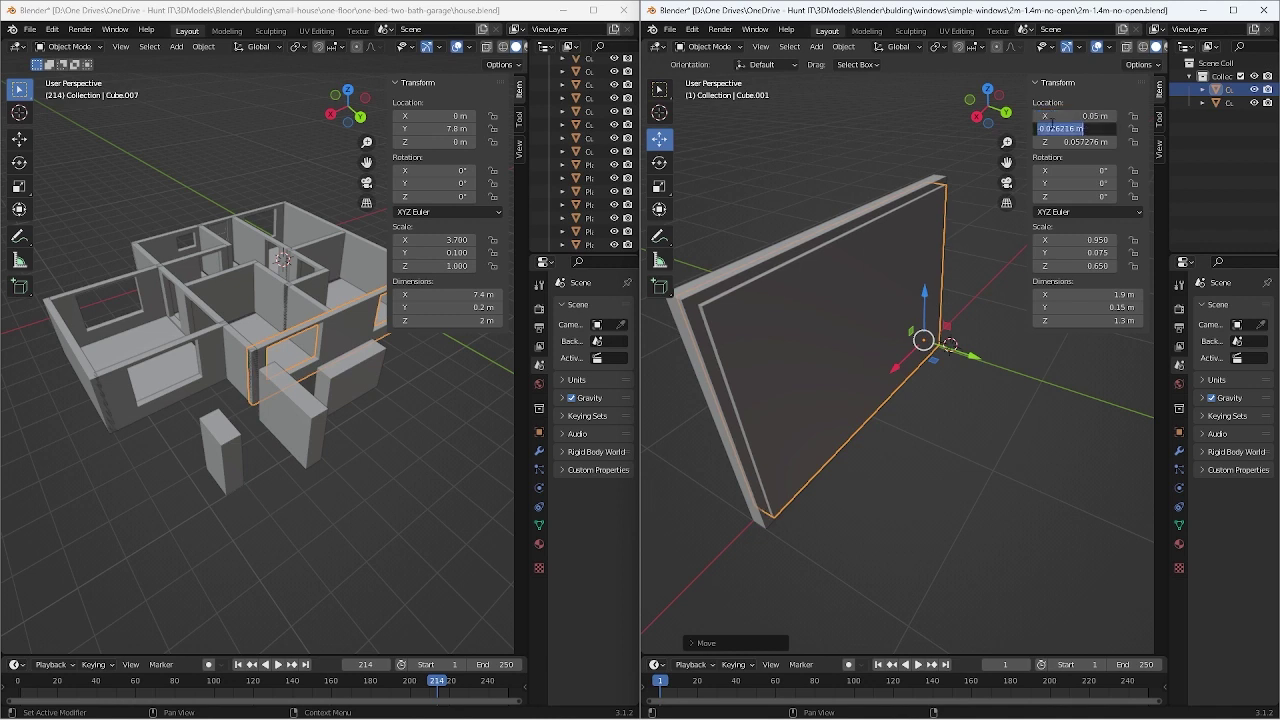
key("Home")
type("-")
key("Tab")
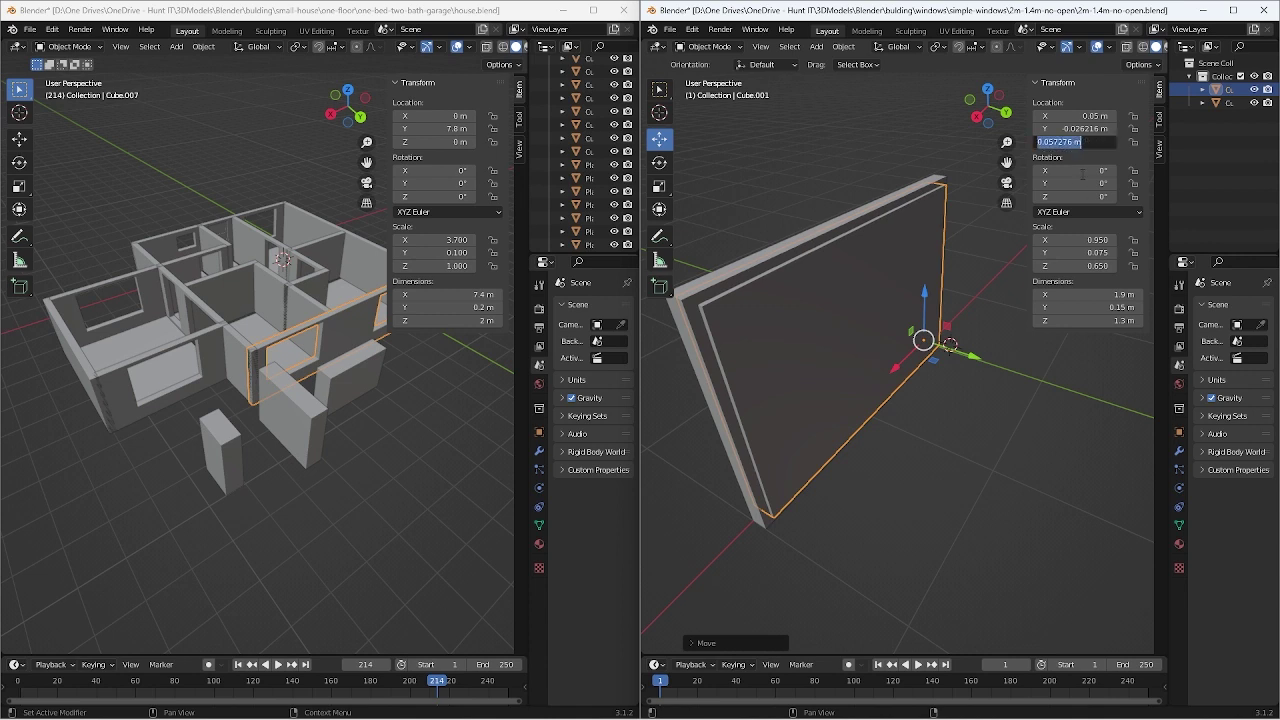
key("BackSpace")
key("Return")
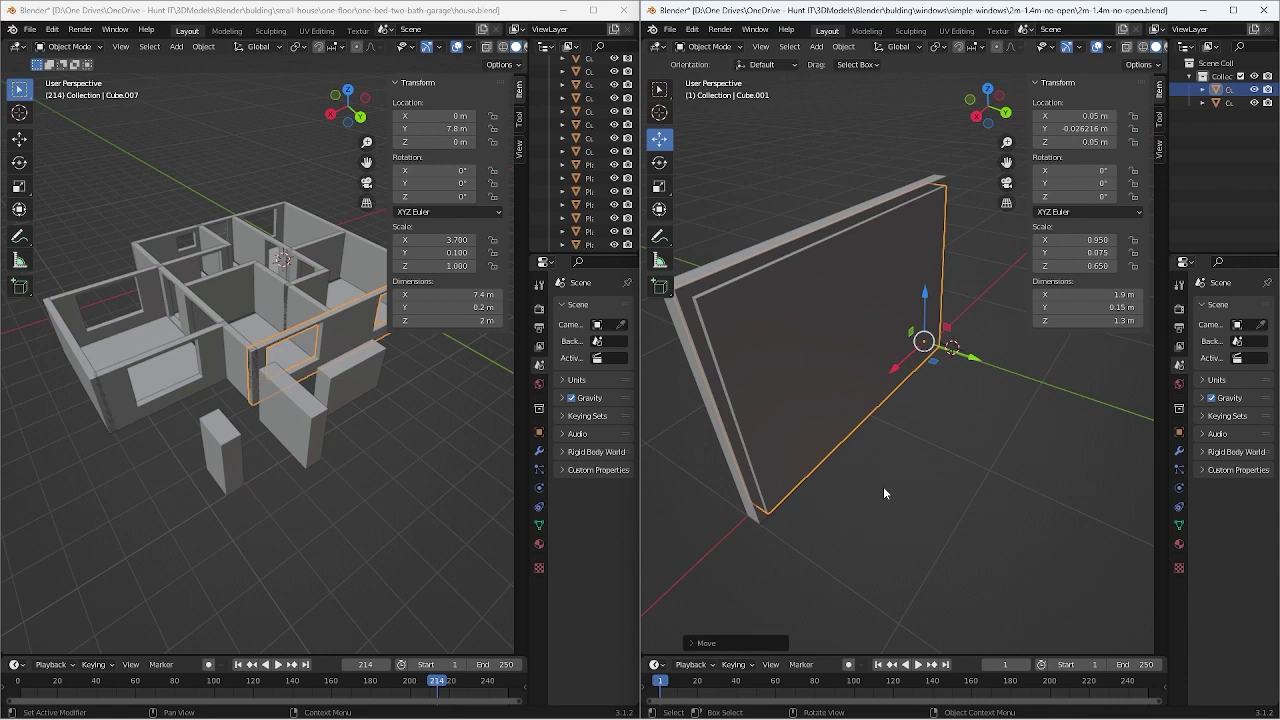
middle_click_drag(750, 392, 898, 378)
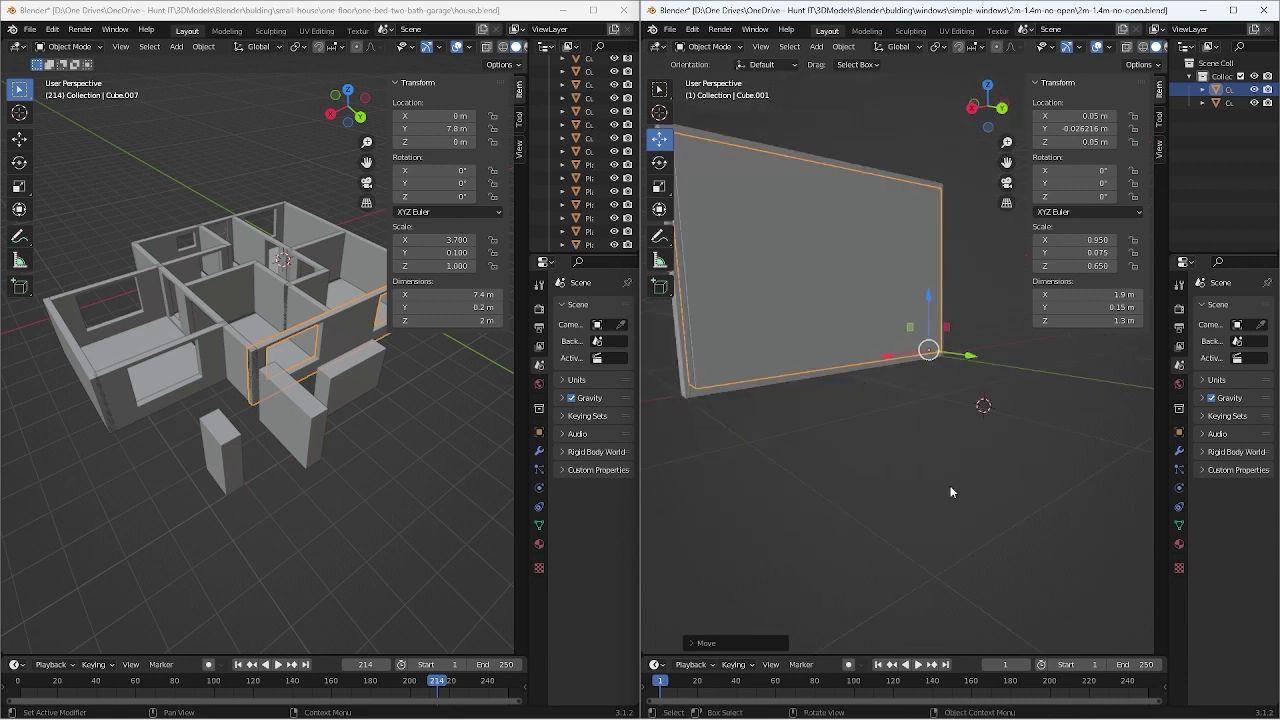
mouse_move(936, 429)
middle_mouse_down()
mouse_move(881, 458)
mouse_move(846, 443)
mouse_move(1021, 506)
mouse_move(930, 429)
mouse_move(974, 495)
middle_mouse_up()
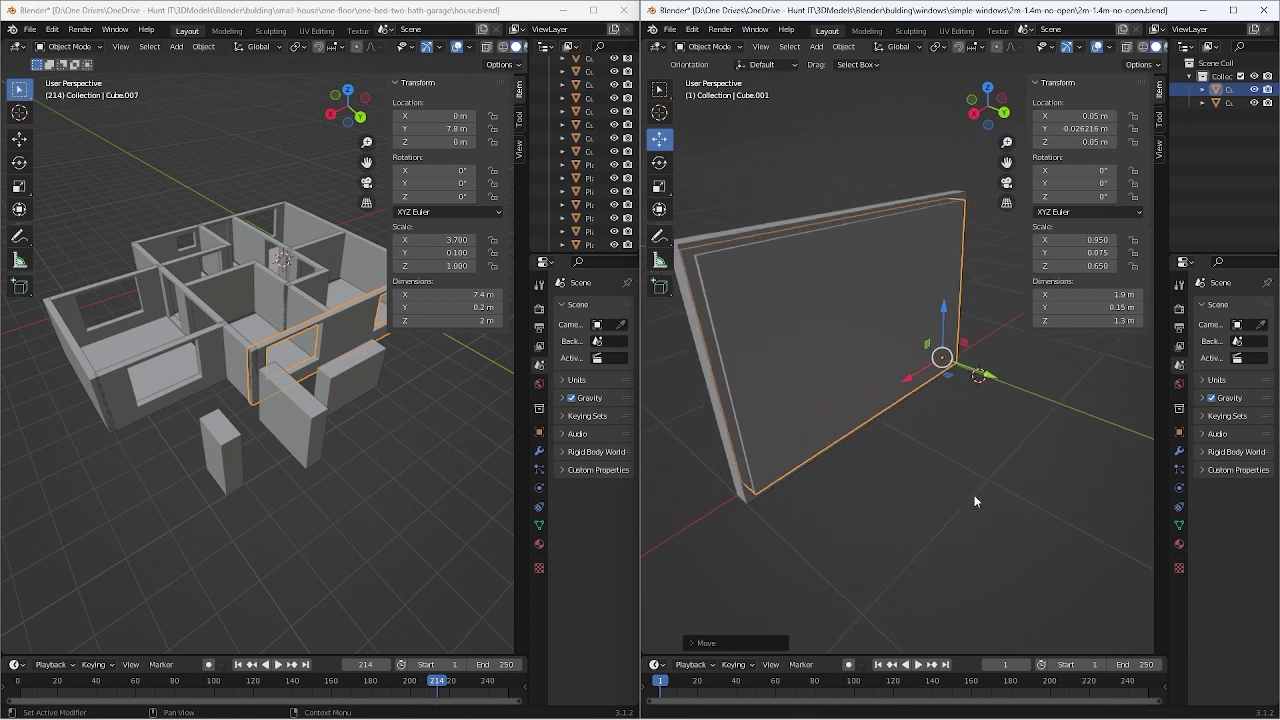
Select the outer wall and inner panel, with the window file maximized
left_click(848, 306)
left_click(762, 231)
left_click(791, 274, "shift")
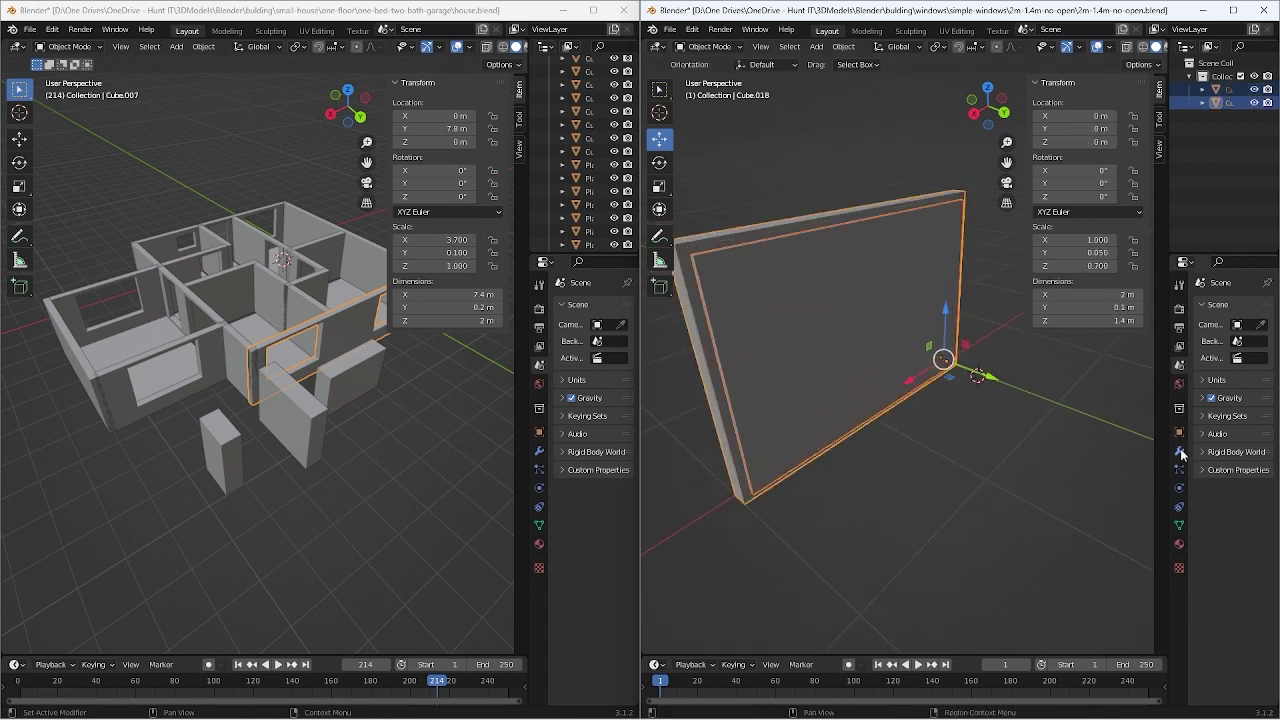
left_click(1234, 10)
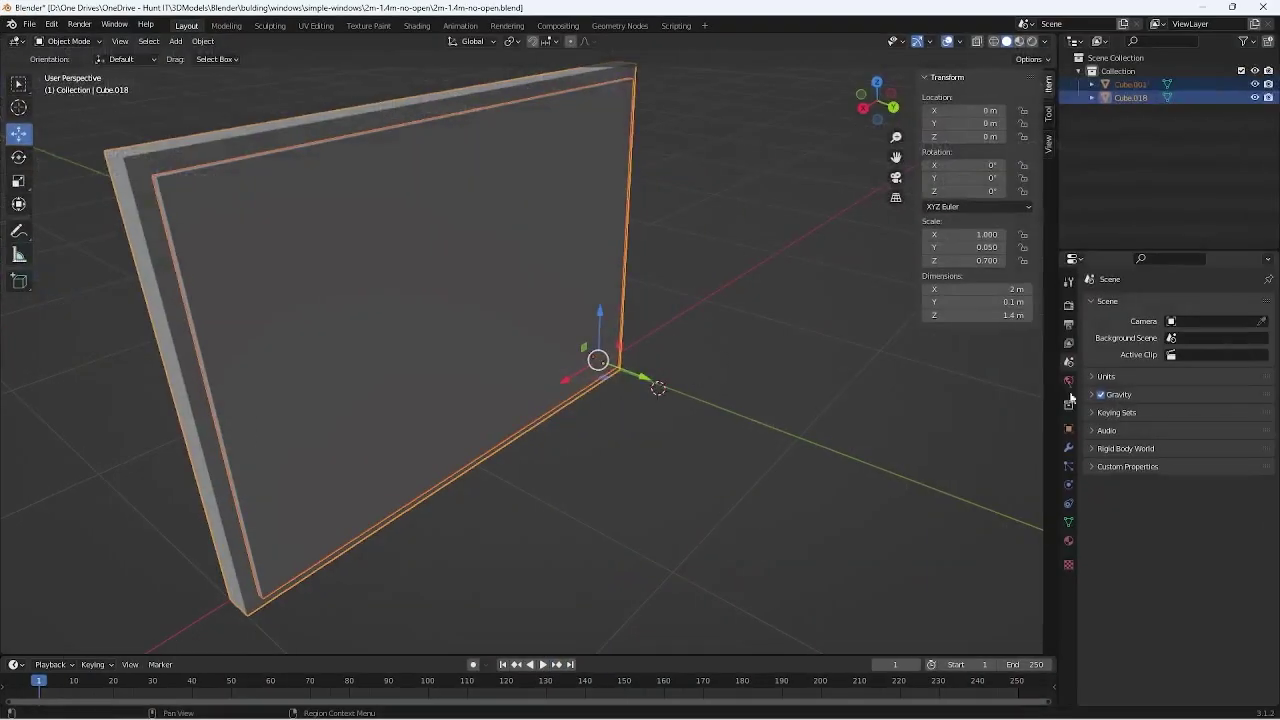
Add a Boolean modifier to the wall cutting with Cube.001, then select Cube.001 alone
left_click(1065, 447)
left_click(1113, 302)
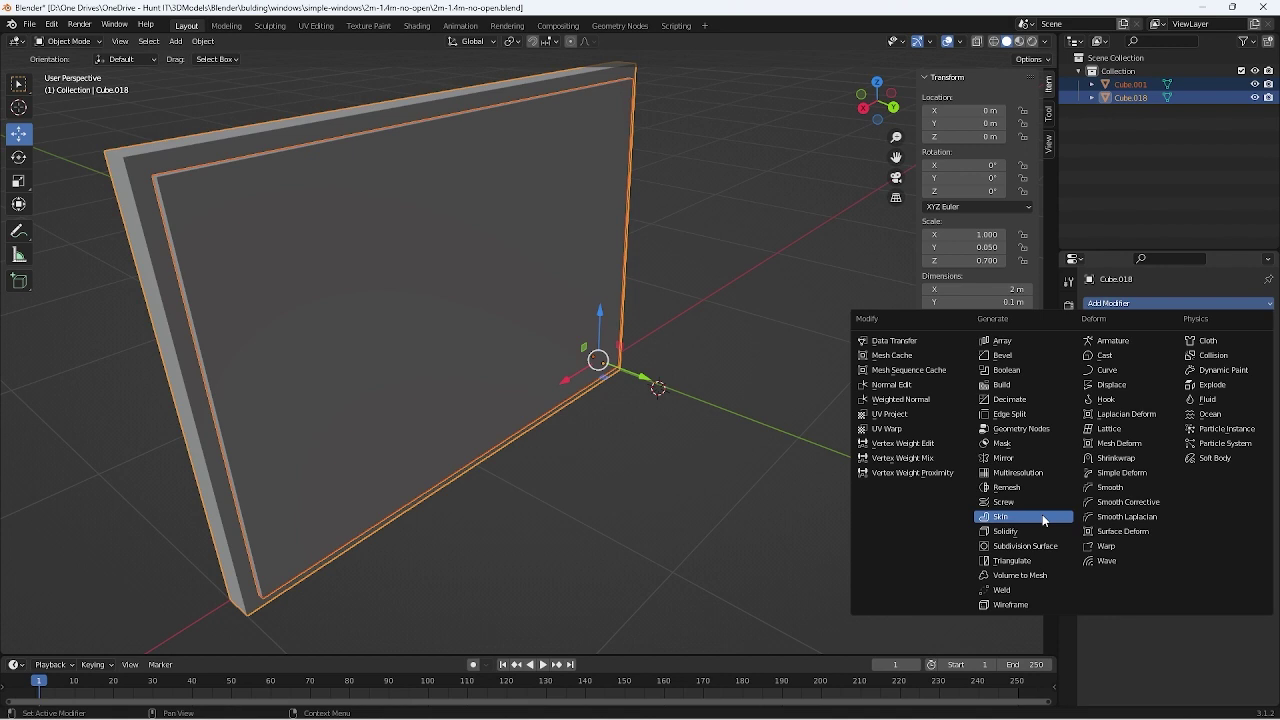
left_click(1028, 370)
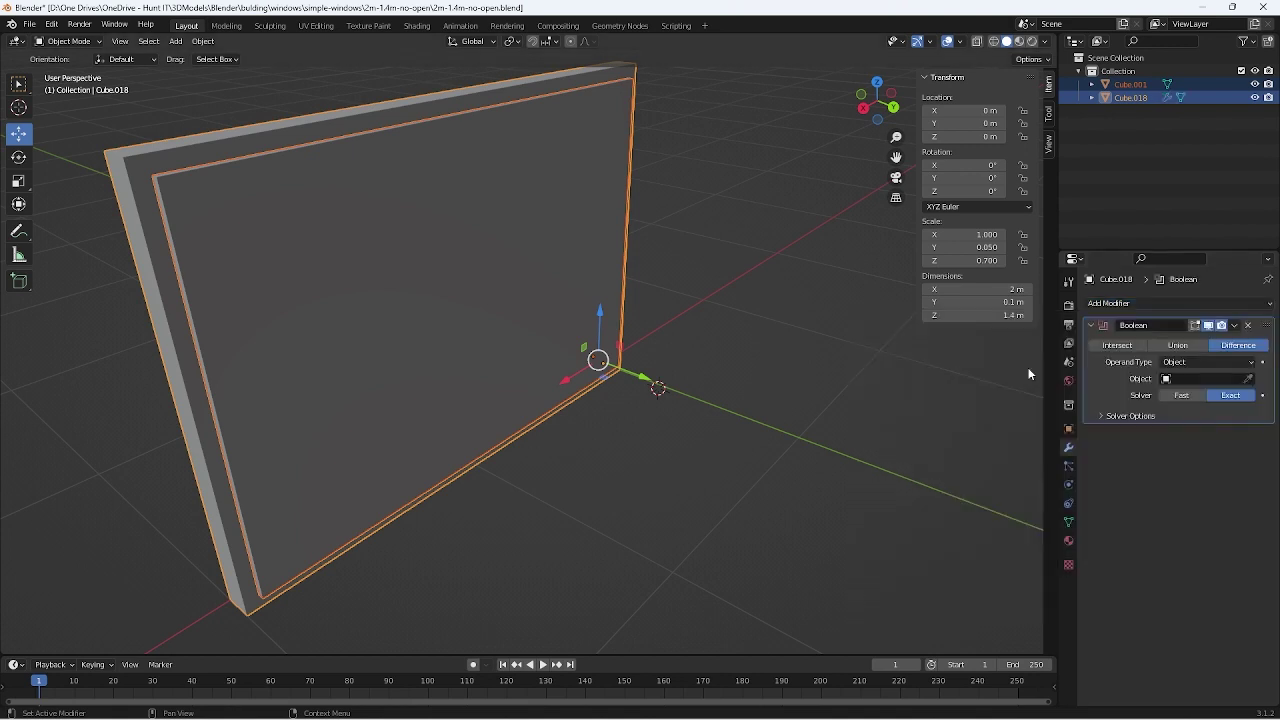
left_click(1247, 378)
left_click(497, 354)
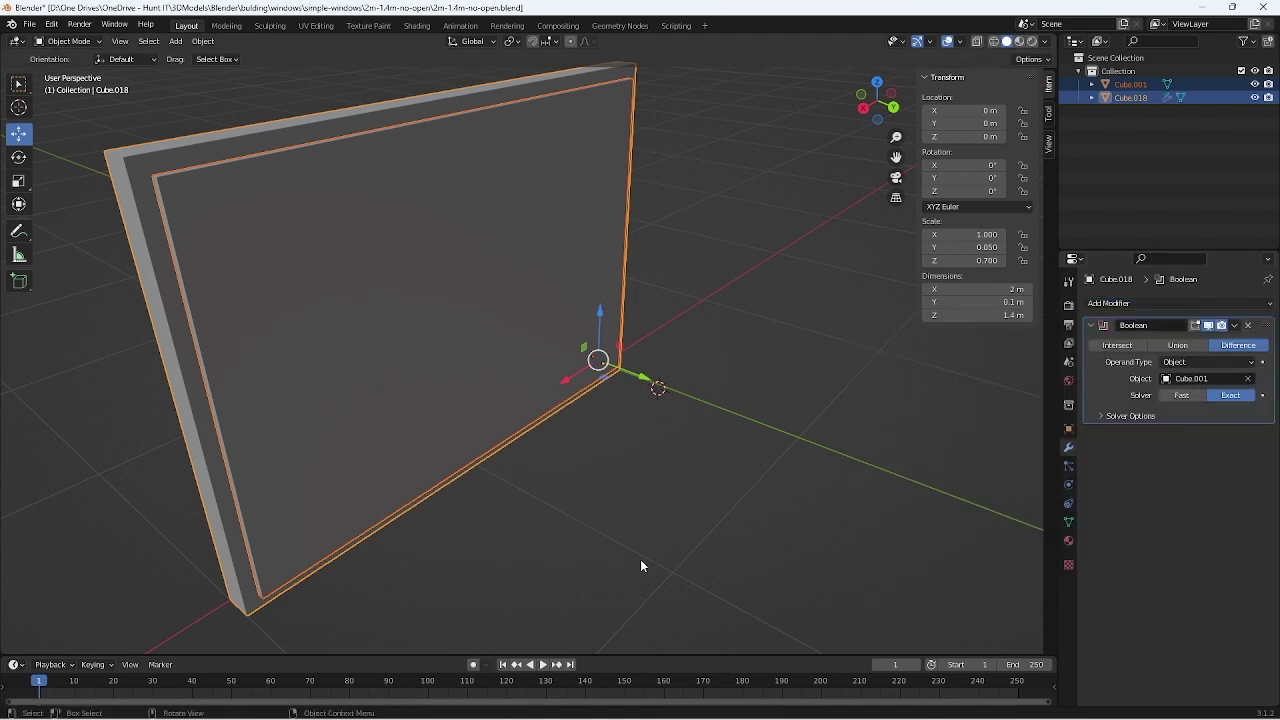
left_click(637, 548)
left_click(504, 350)
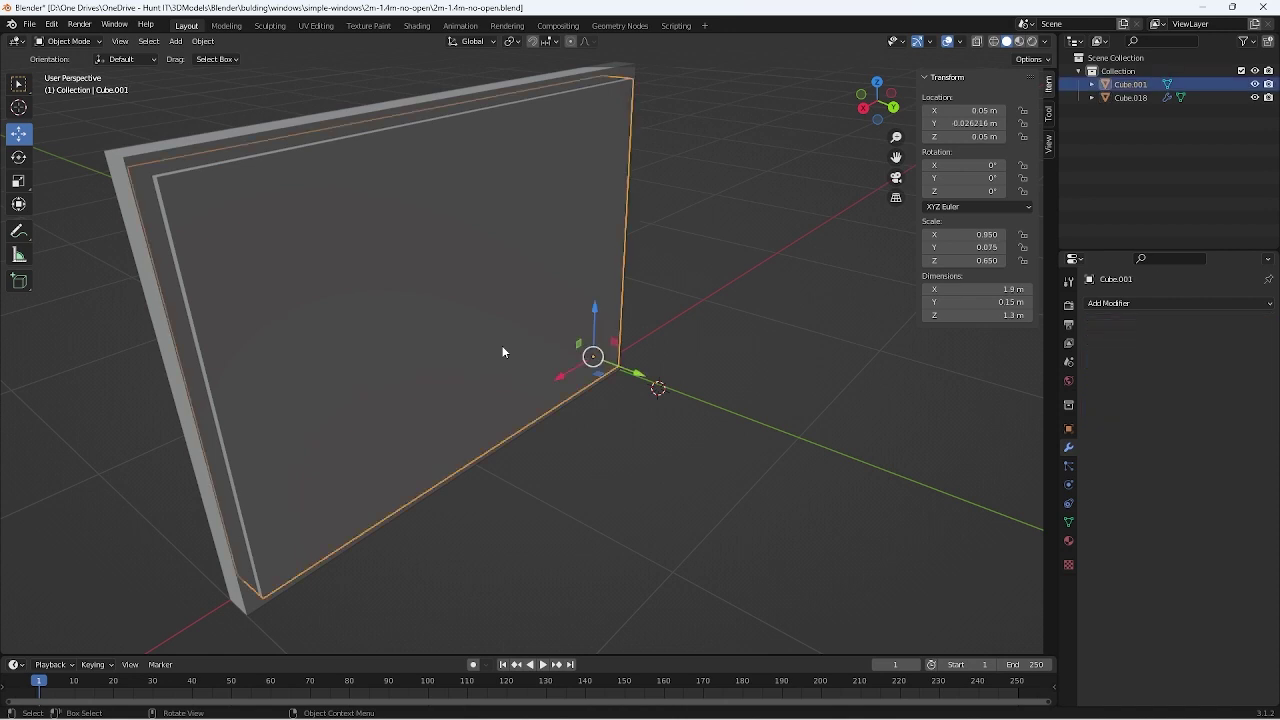
key("h")
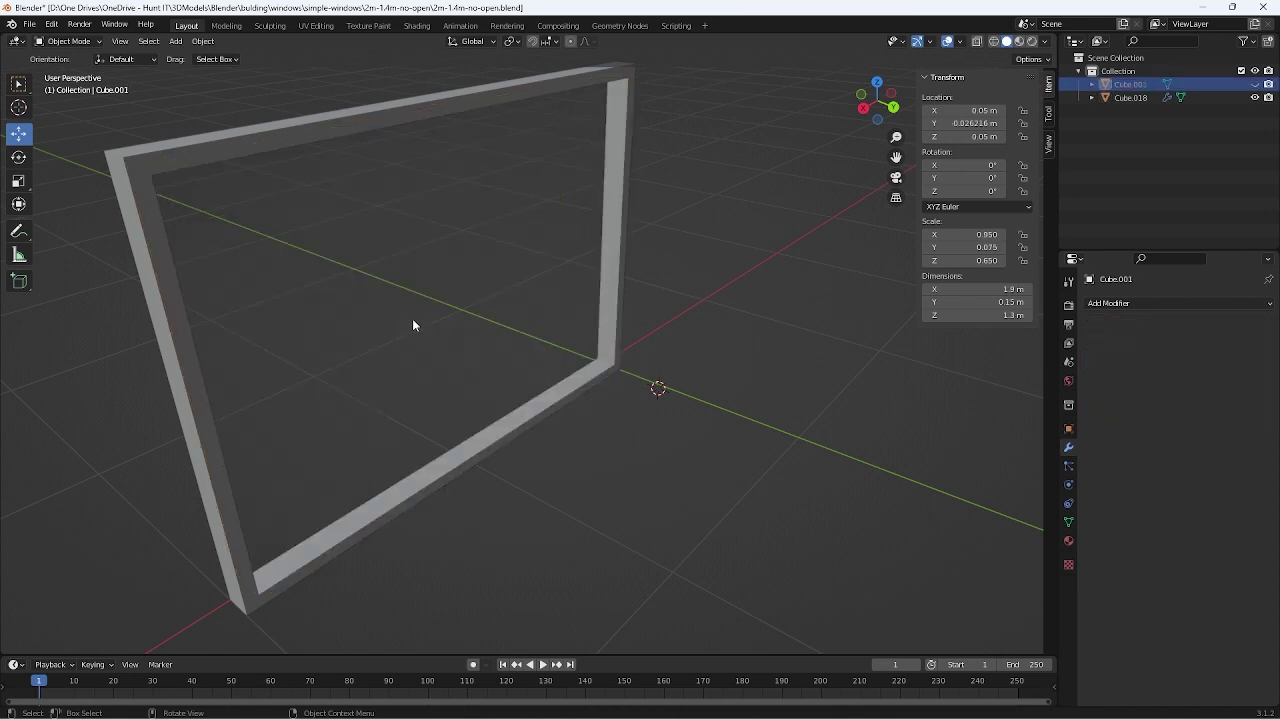
scroll(535, 500, "down", 5)
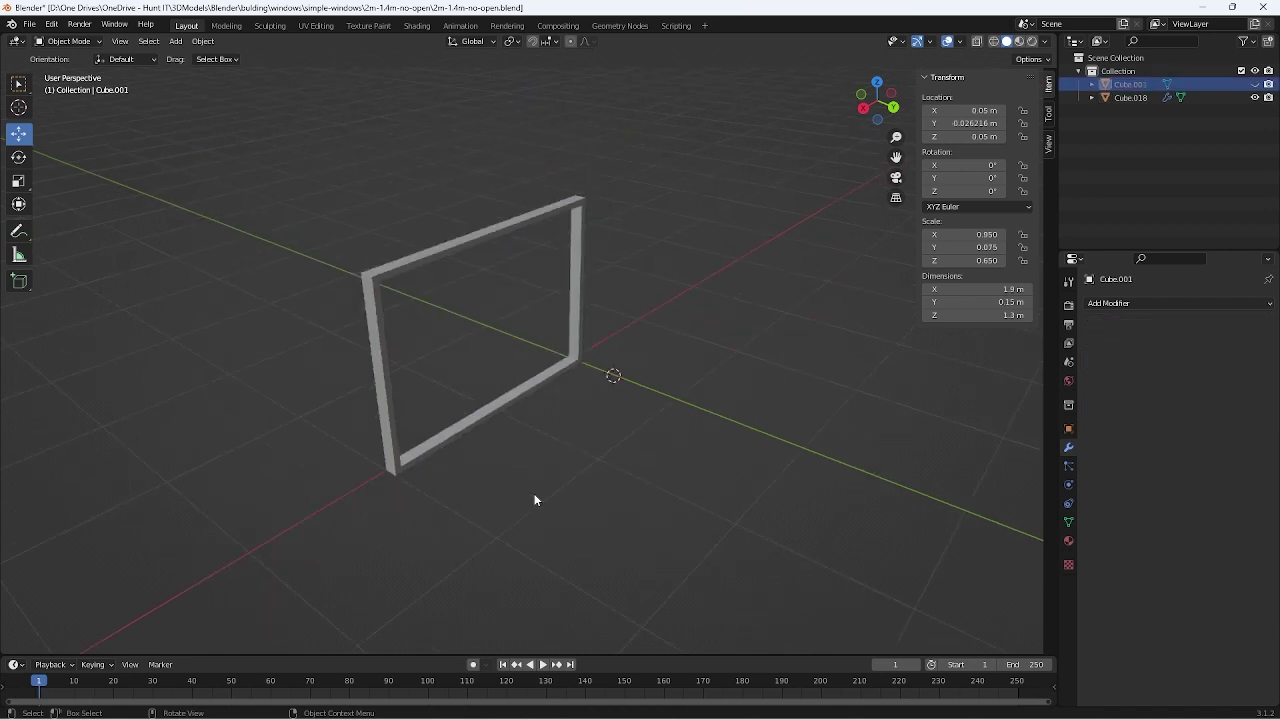
mouse_move(535, 500)
middle_mouse_down()
mouse_move(443, 469)
mouse_move(571, 480)
mouse_move(508, 537)
mouse_move(546, 500)
mouse_move(328, 364)
middle_mouse_up()
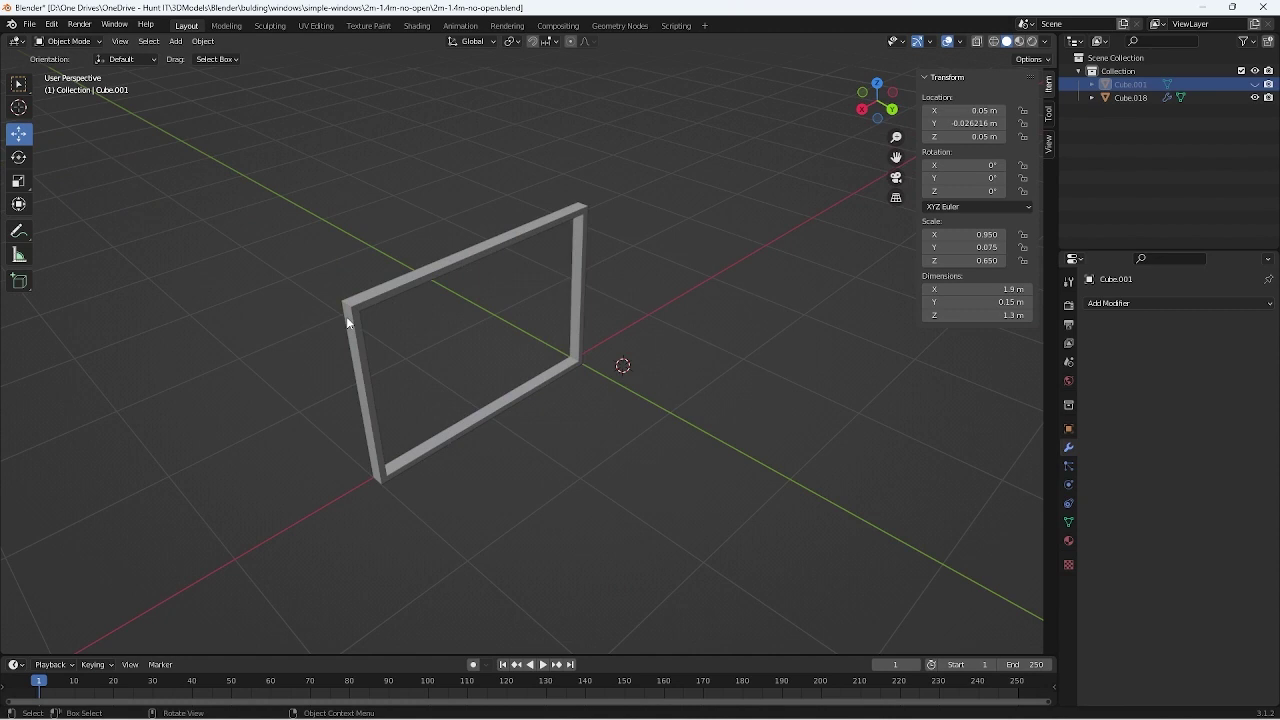
left_click(346, 316)
key("Tab")
scroll(415, 370, "up", 2)
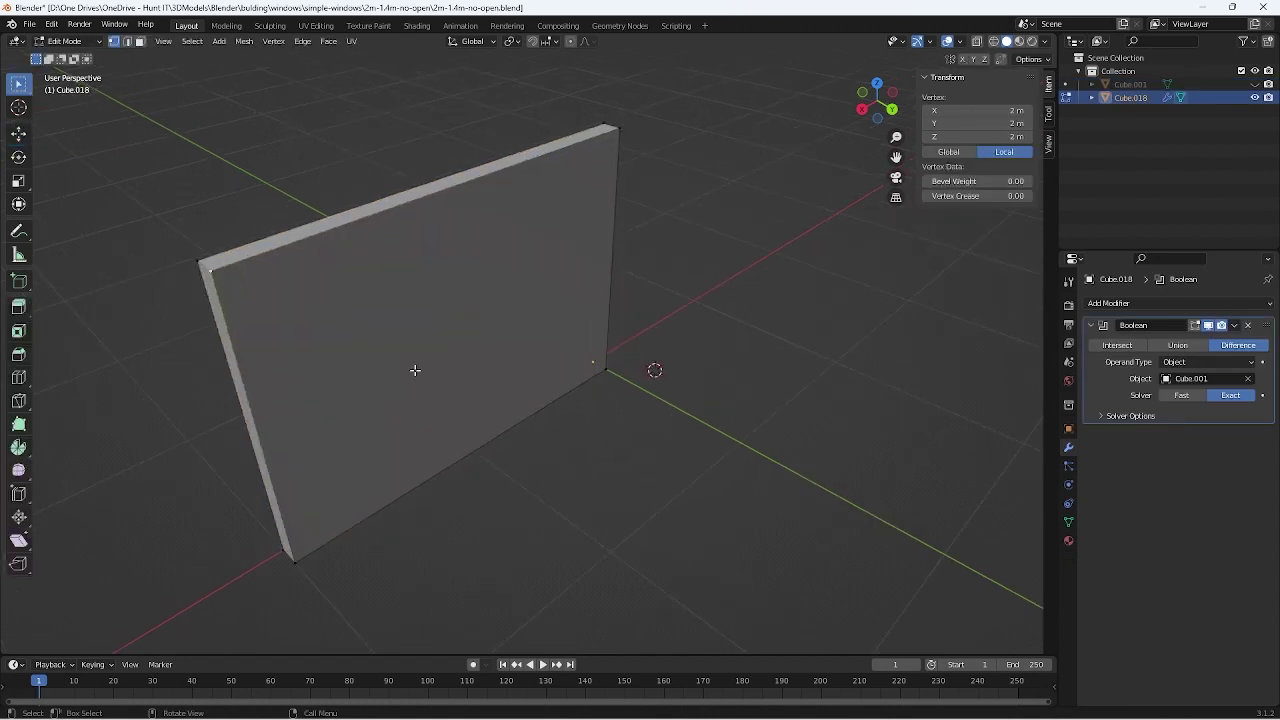
mouse_move(526, 477)
middle_mouse_down()
mouse_move(530, 440)
mouse_move(531, 477)
middle_mouse_up()
key("Tab")
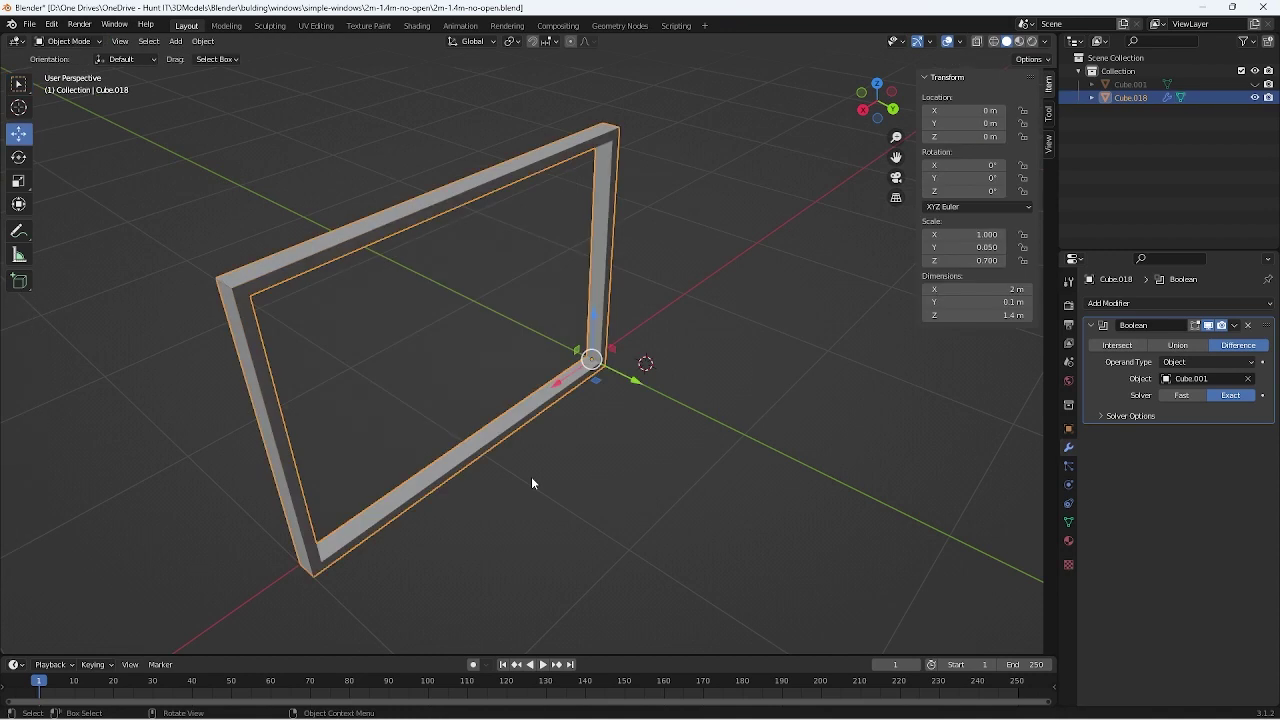
key("ctrl+z")
key("ctrl+z")
key("ctrl+z")
key("ctrl+z")
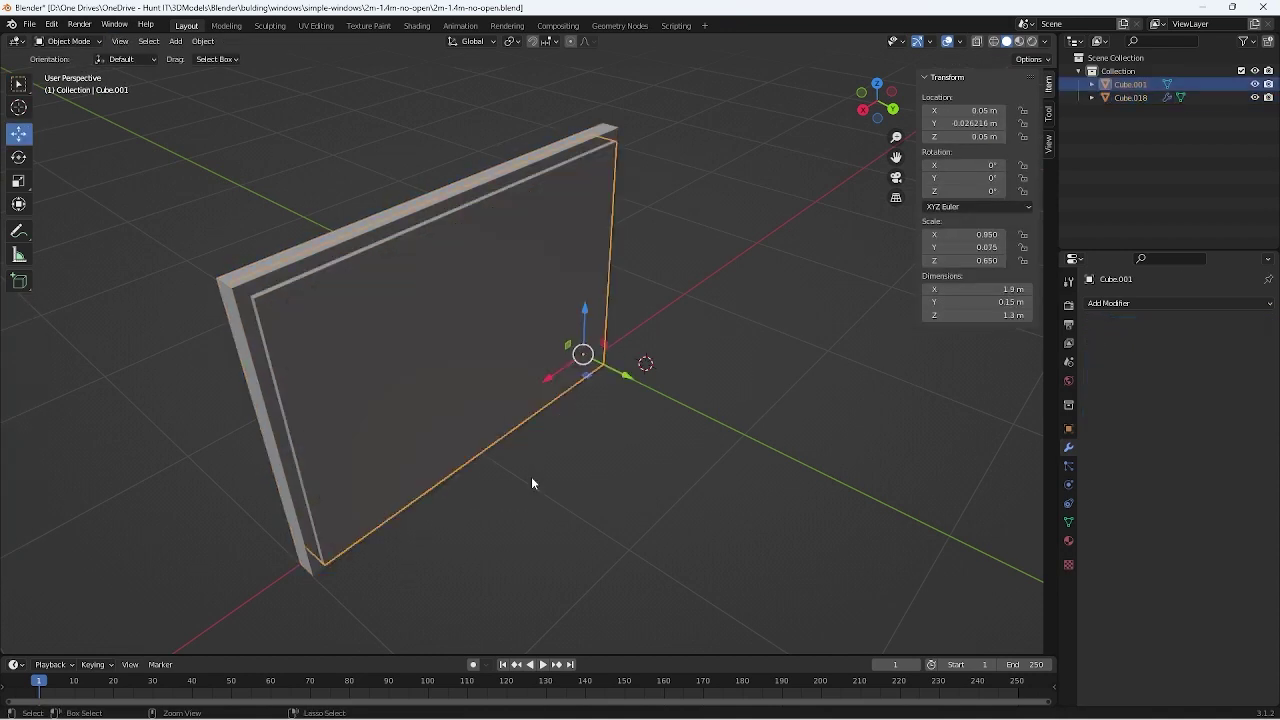
left_click(238, 295)
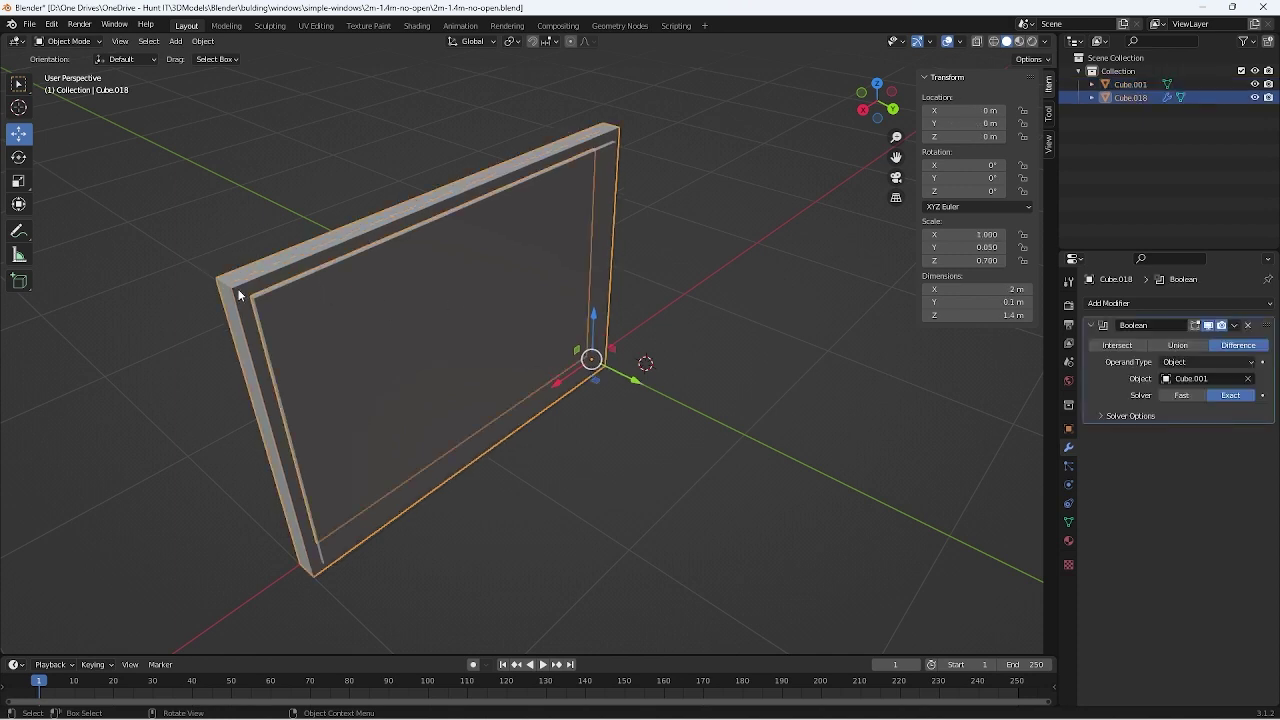
left_click(331, 347)
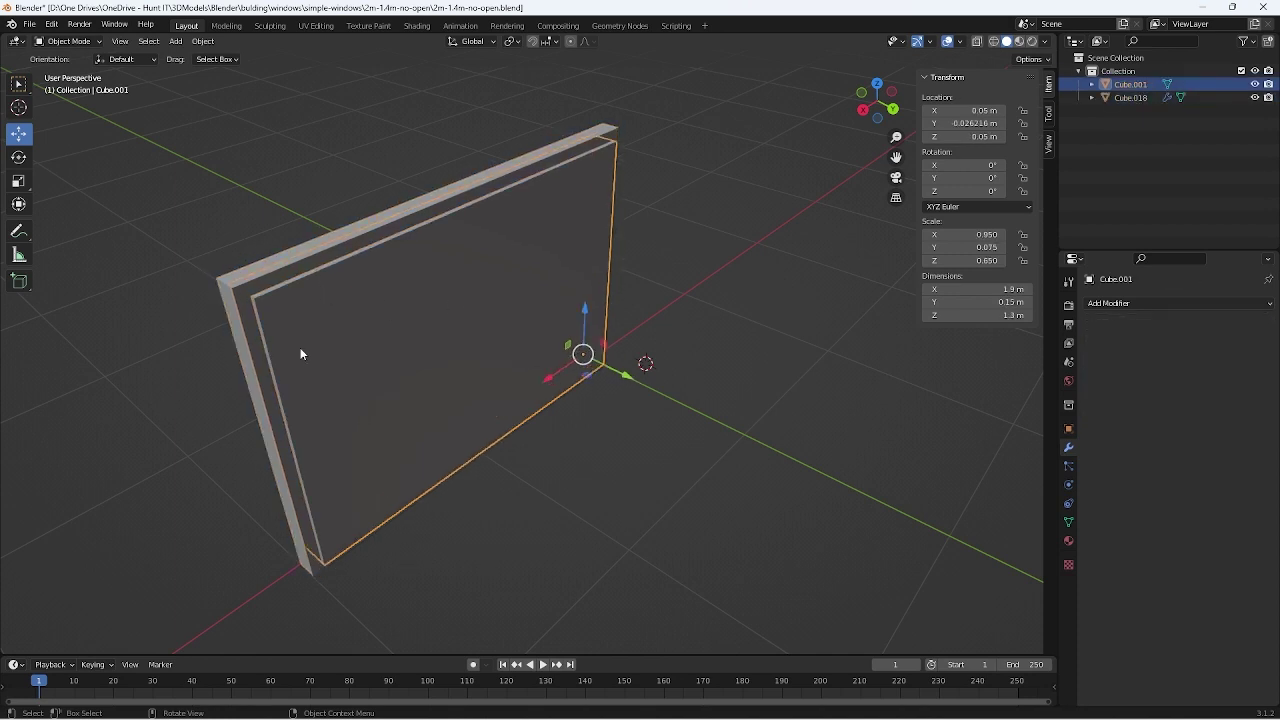
key("h")
left_click(242, 290)
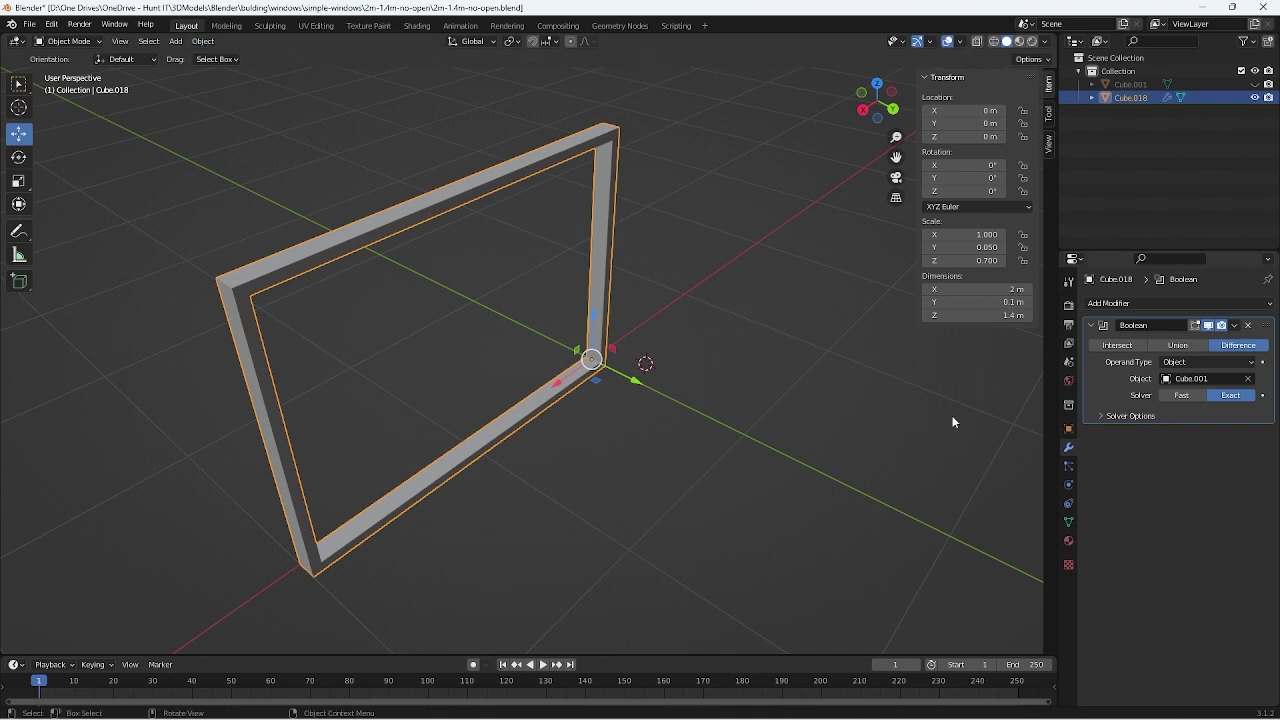
Apply all transforms to the frame Cube.018, resetting its scale to 1
left_click(204, 41)
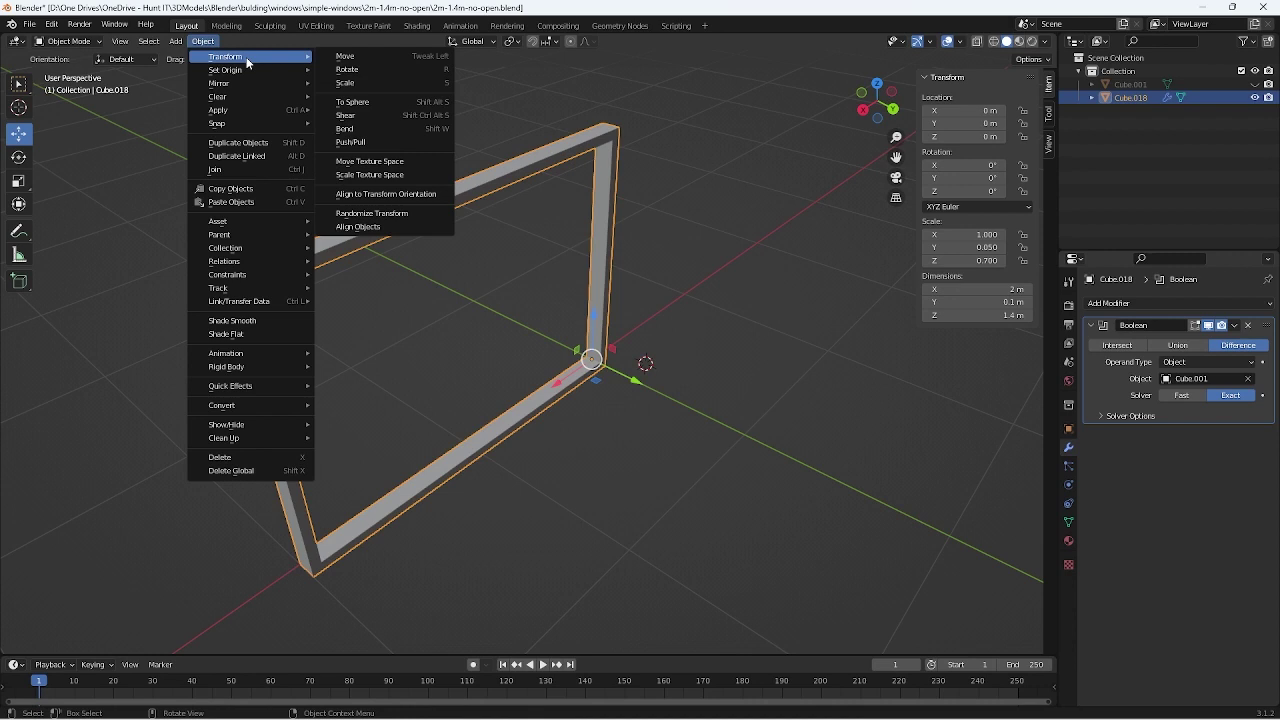
mouse_move(219, 110)
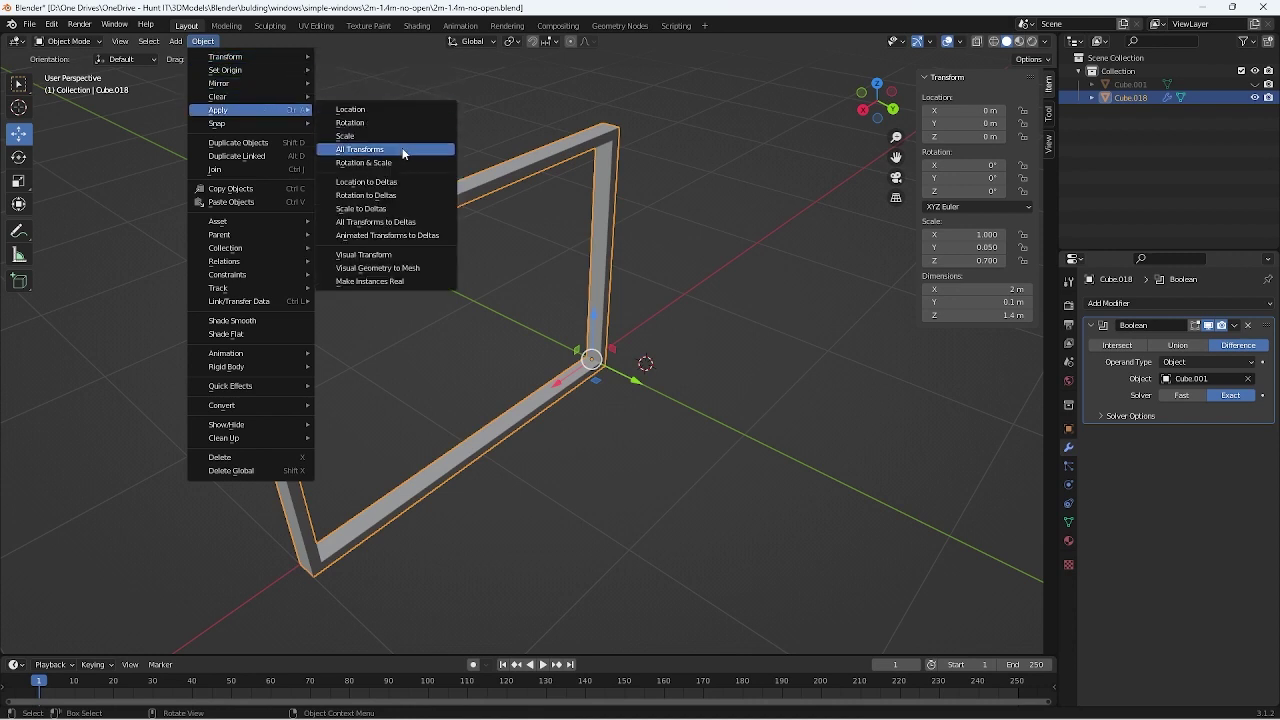
left_click(403, 152)
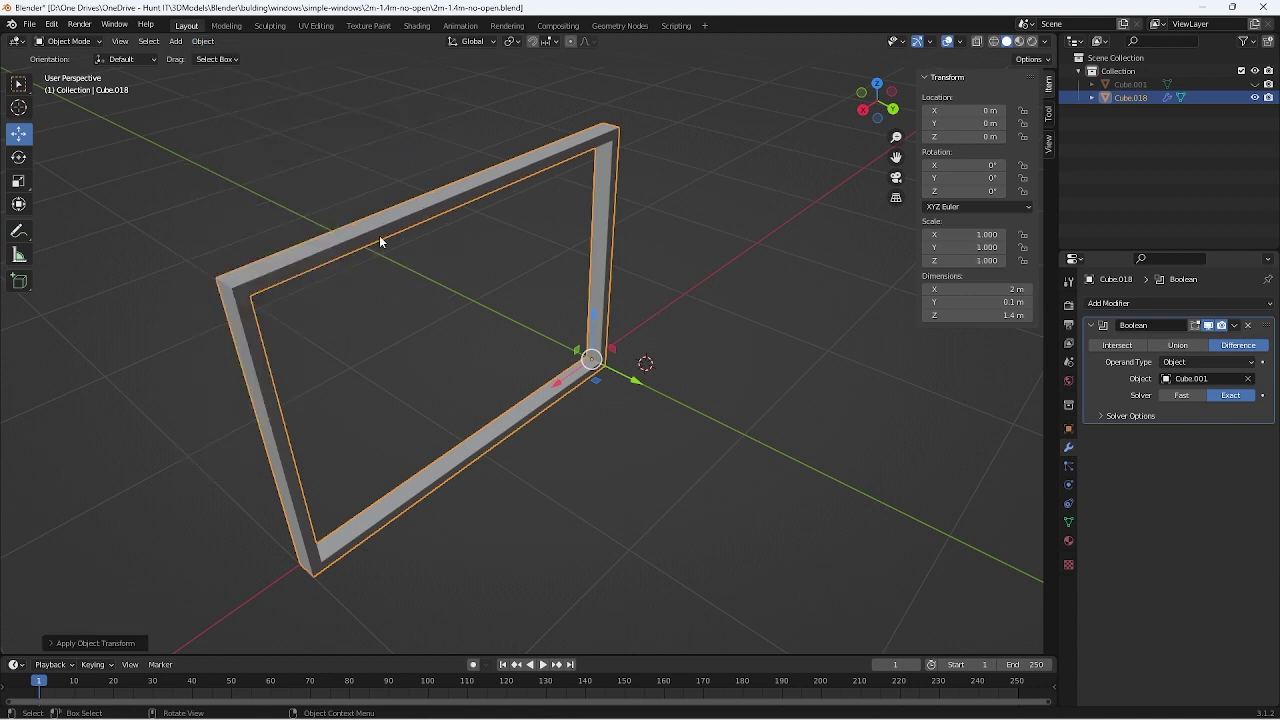
left_click(502, 362)
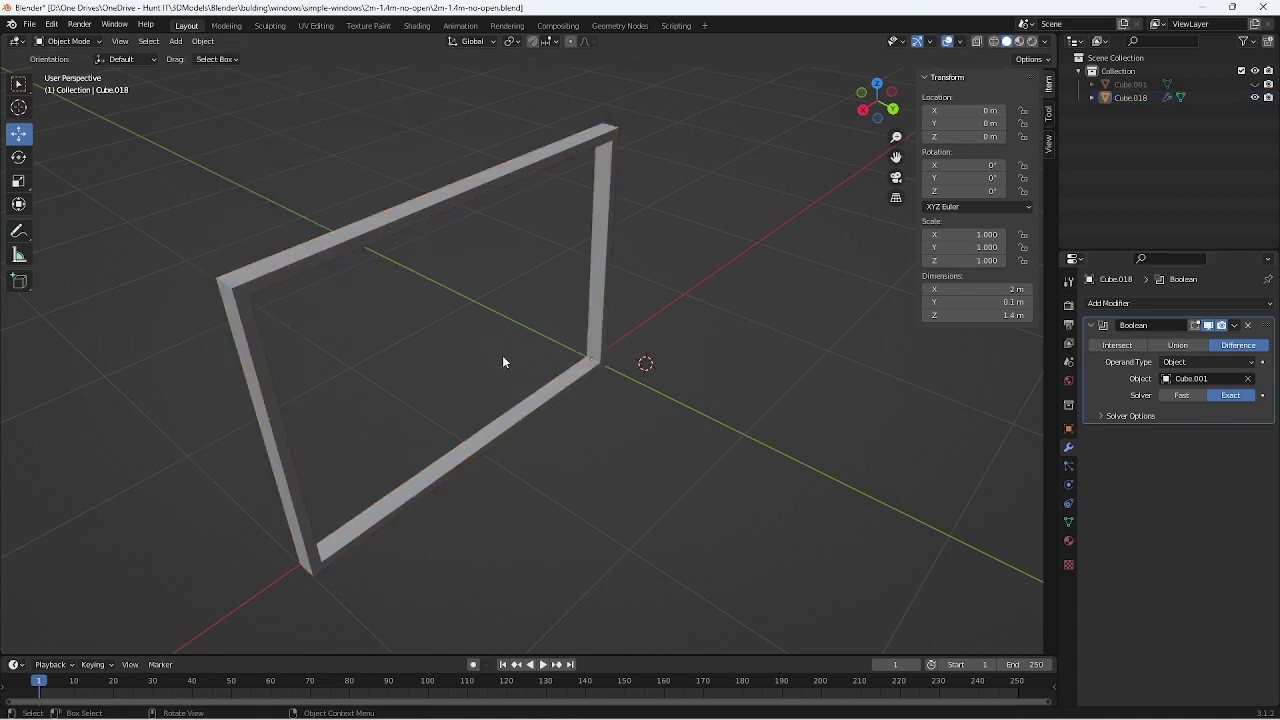
left_click(365, 237)
key("Tab")
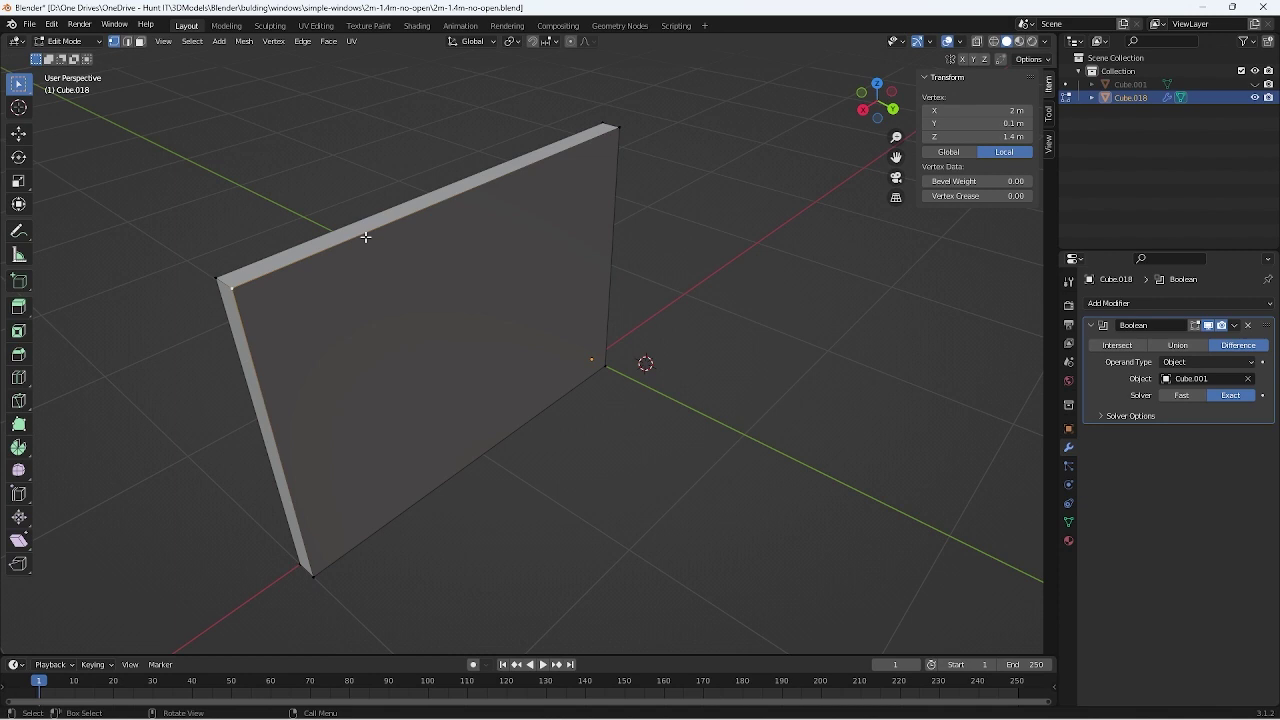
key("Tab")
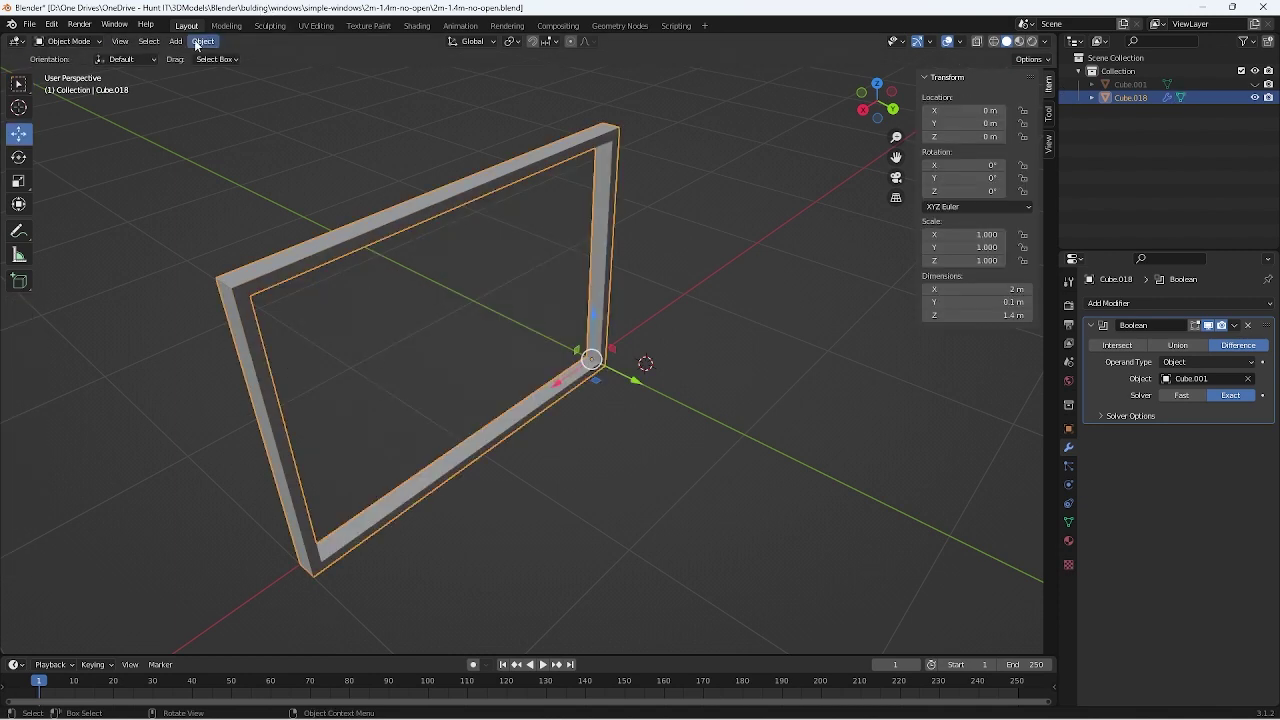
Convert Cube.018 to a mesh, baking the Boolean cut into its geometry
left_click(196, 41)
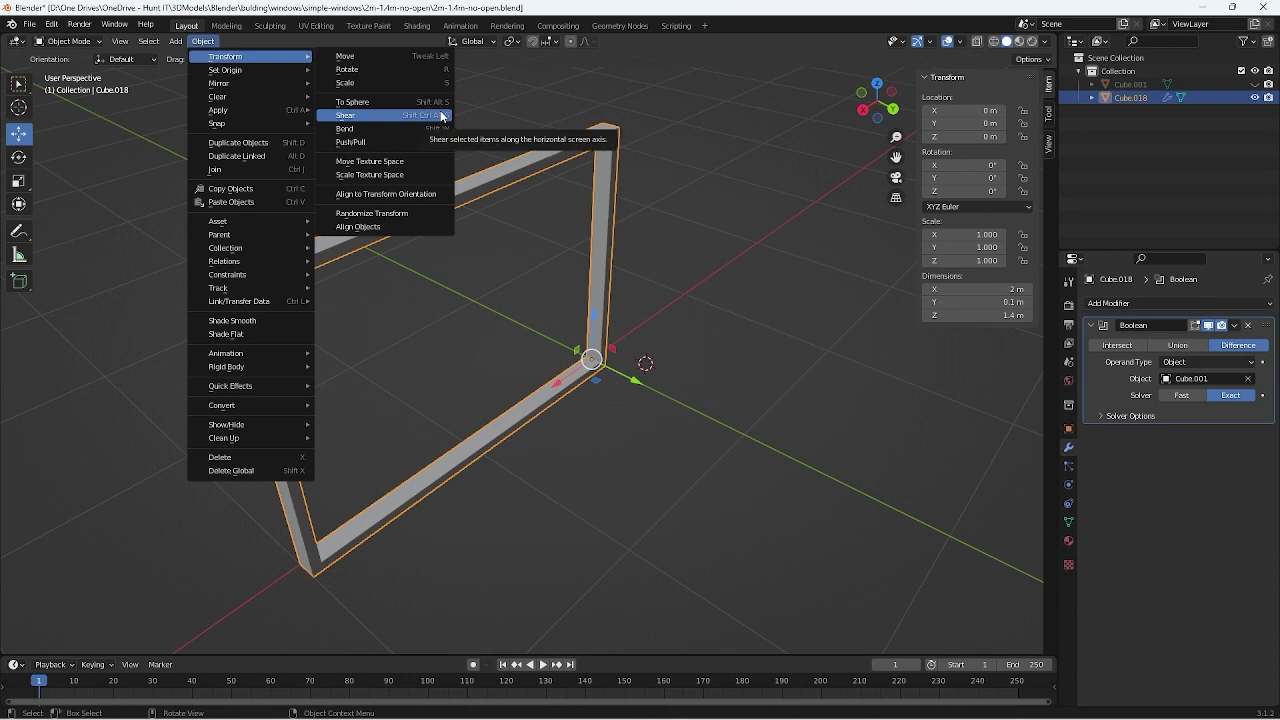
mouse_move(218, 109)
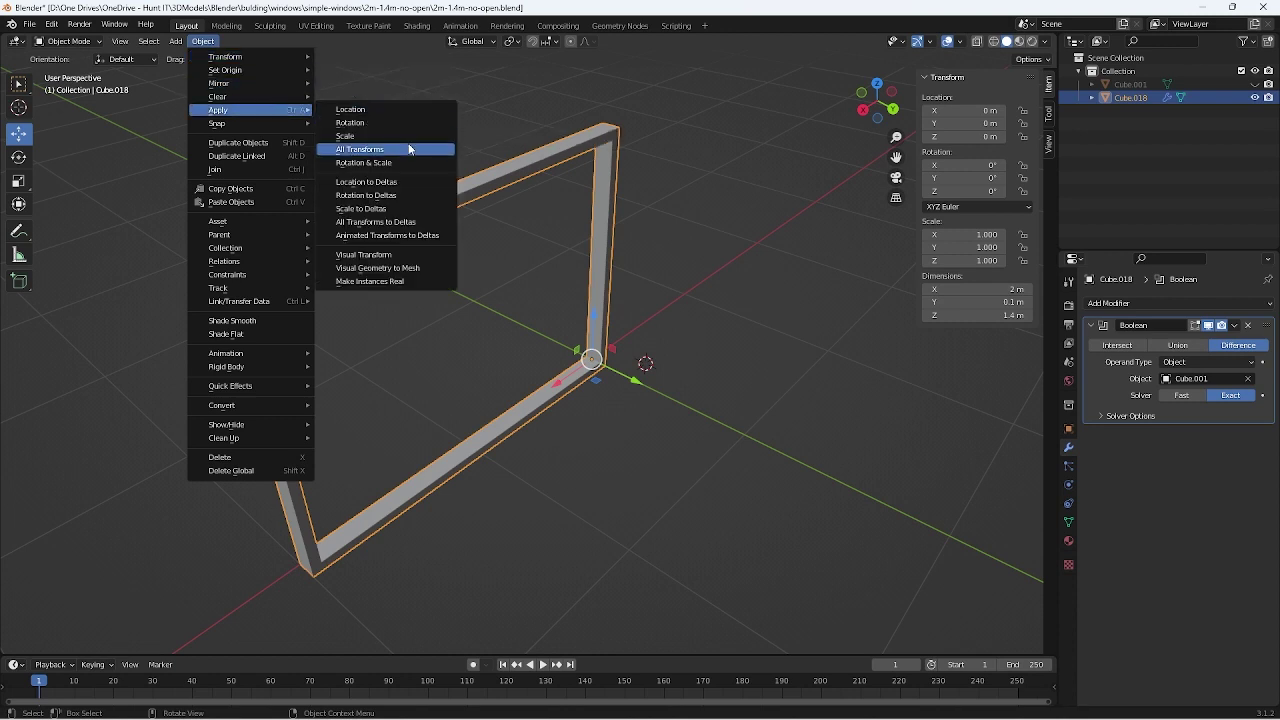
left_click(404, 253)
left_click(175, 41)
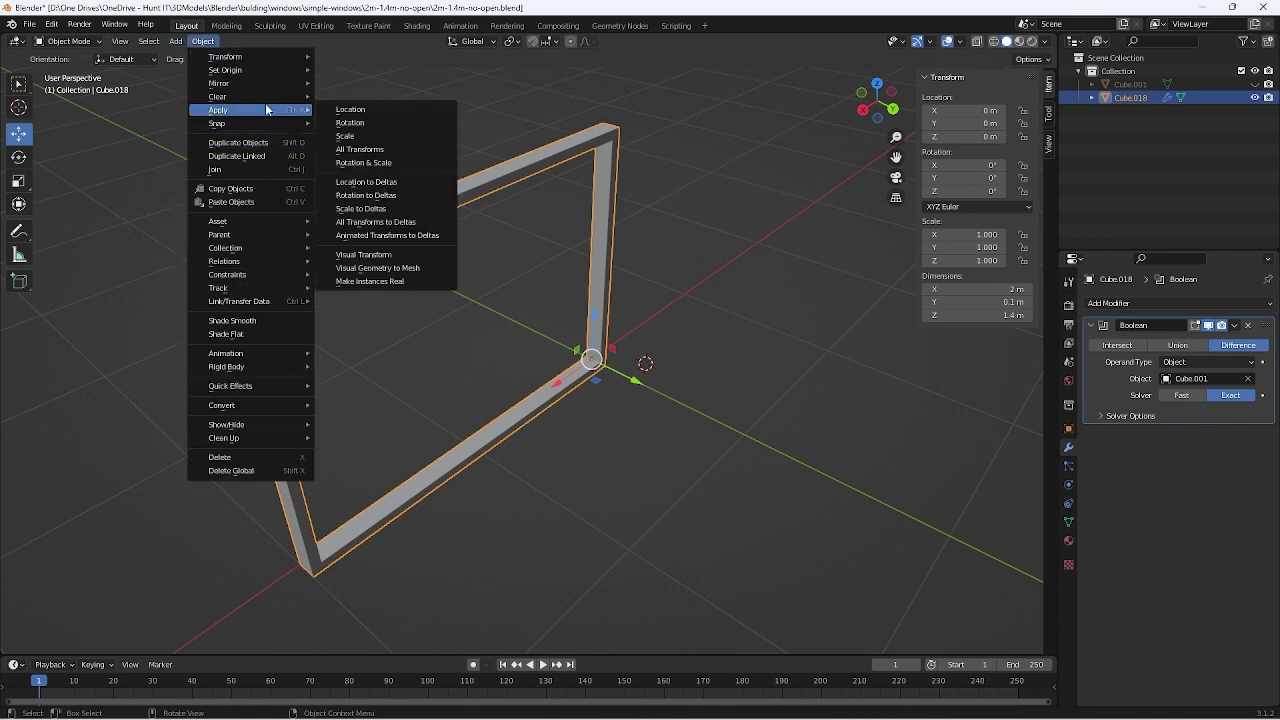
left_click(390, 270)
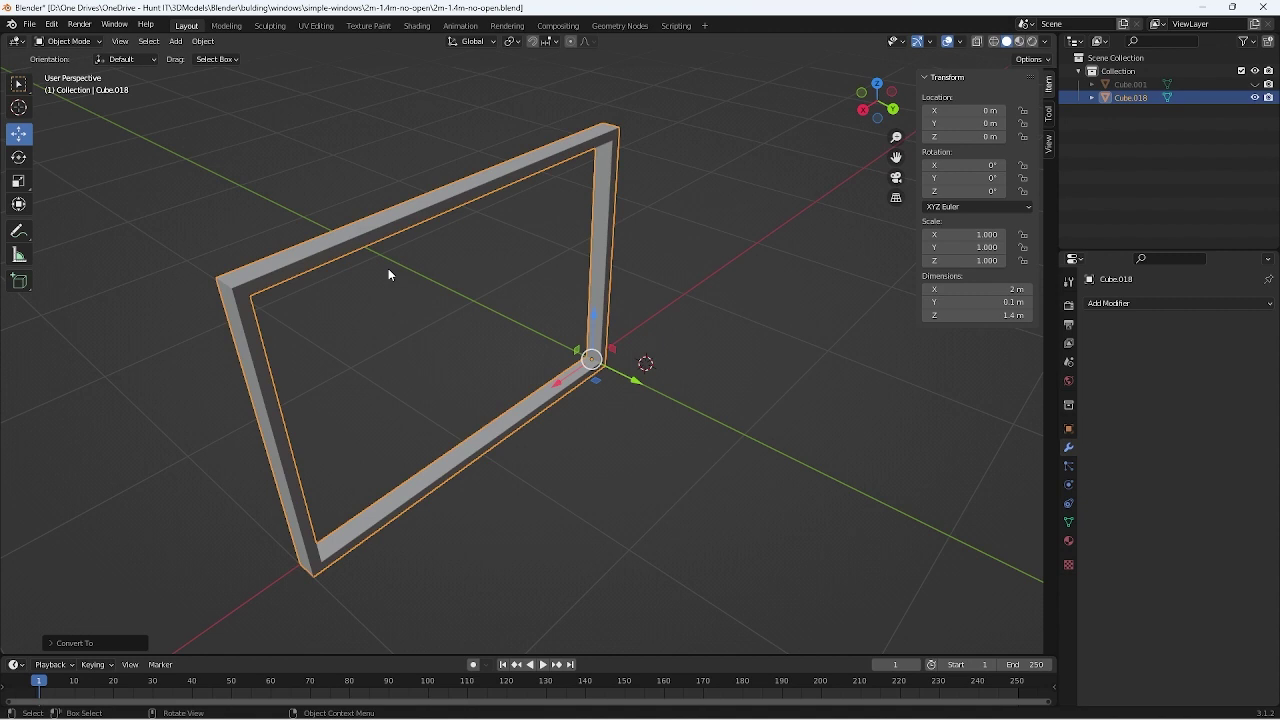
left_click(433, 424)
Select the frame, enter Edit Mode, and inspect its corner vertices and inner edge loops
left_click(325, 243)
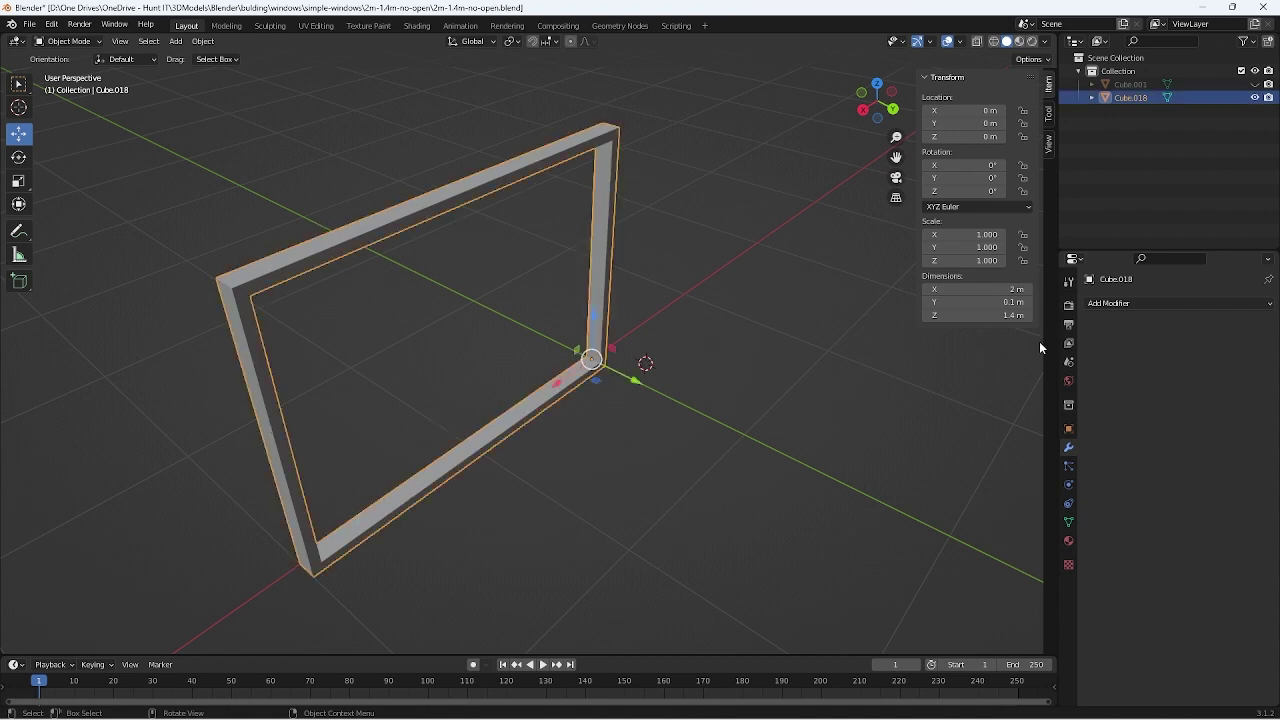
key("Tab")
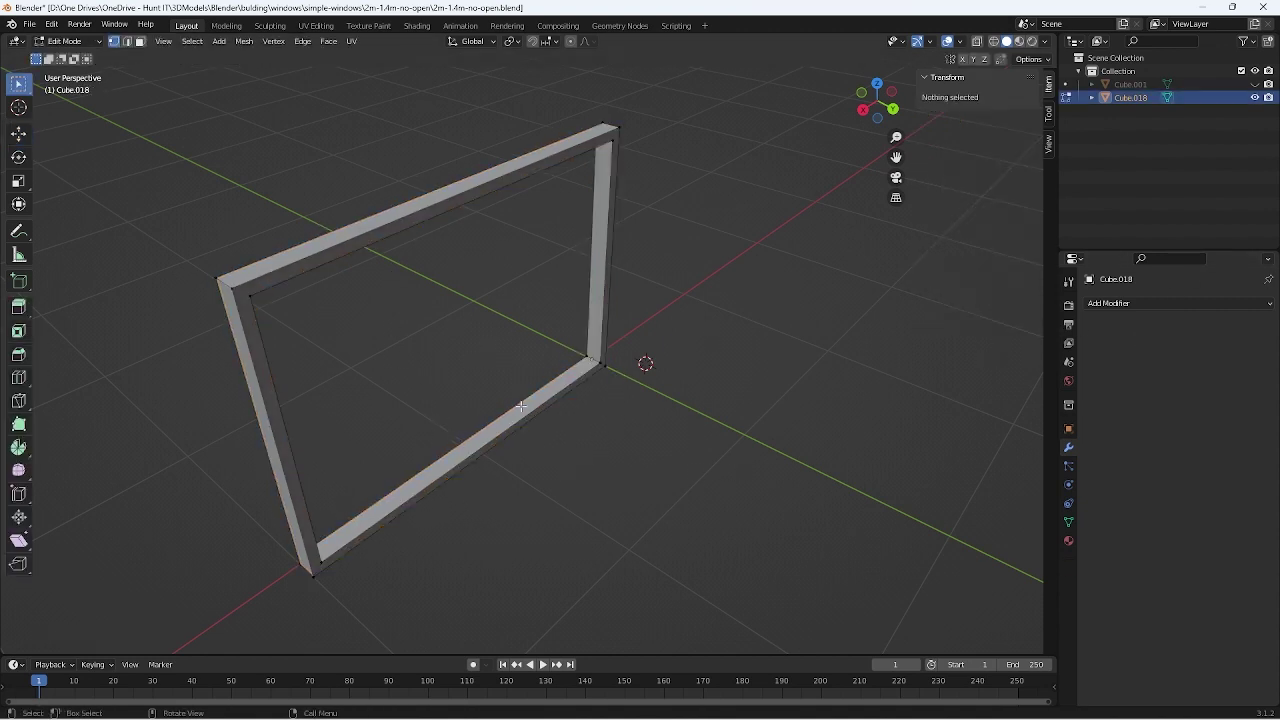
middle_click_drag(424, 440, 391, 389)
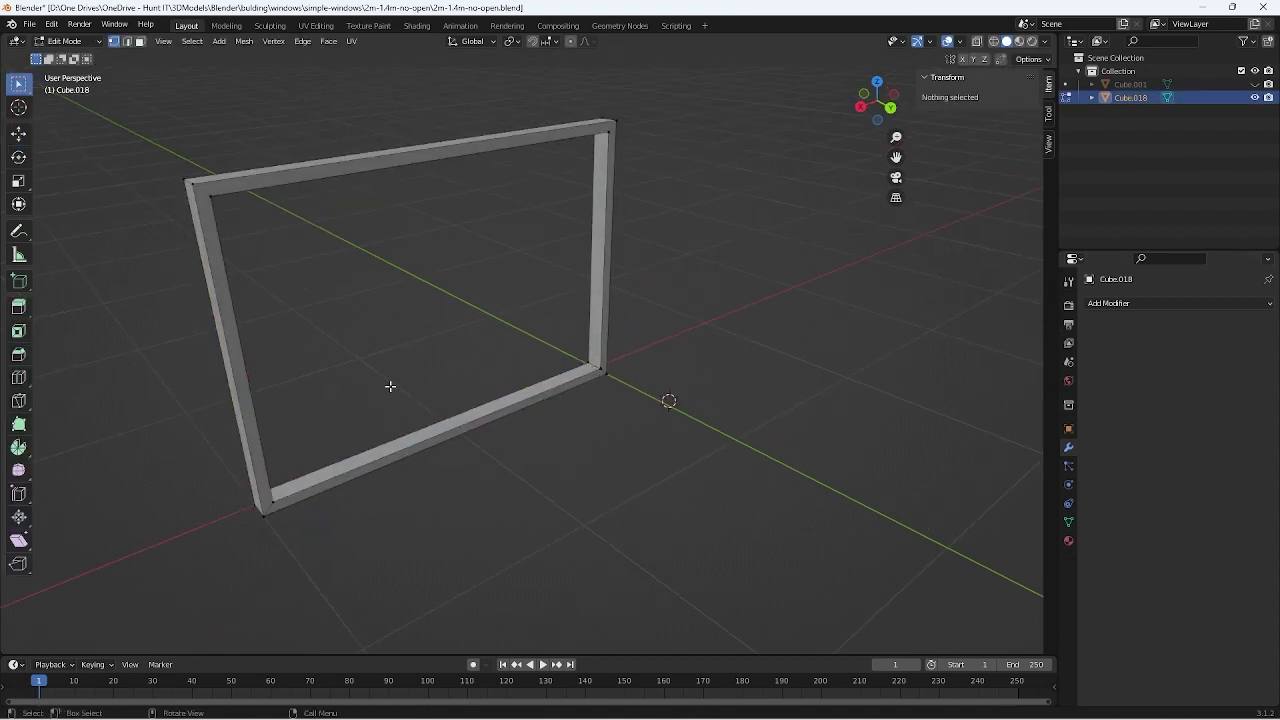
left_click(190, 179)
left_click(210, 194)
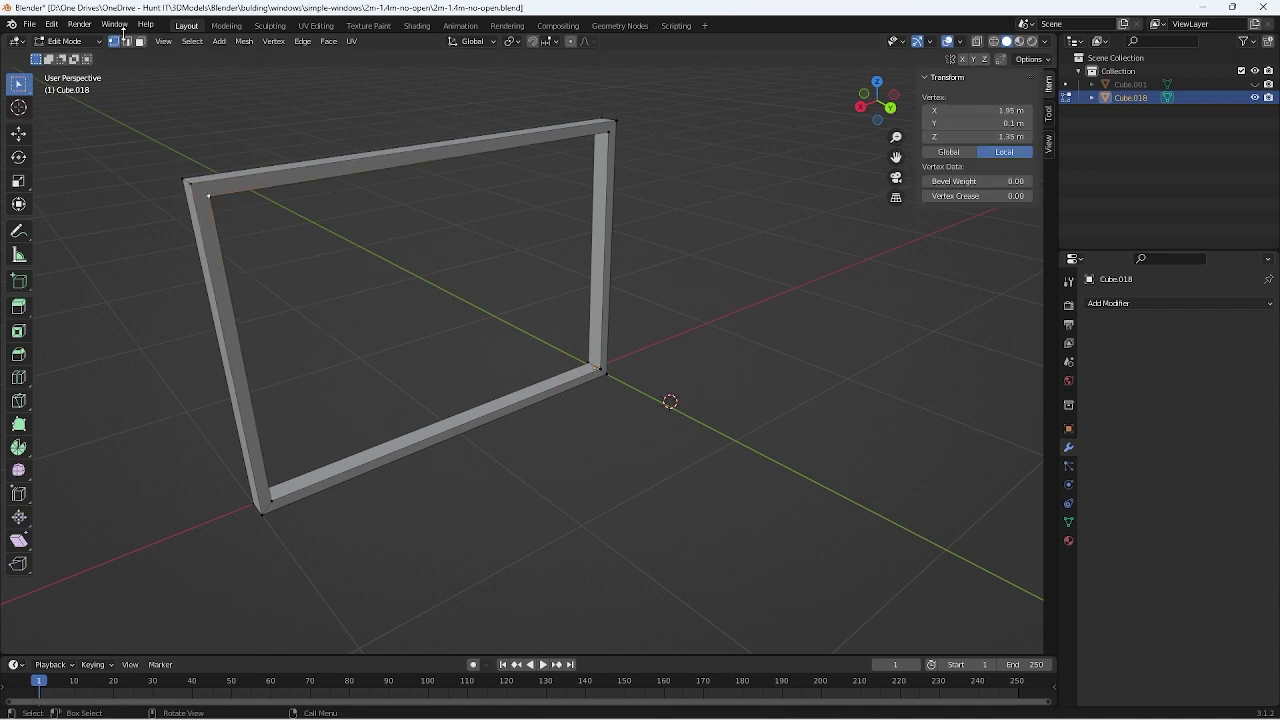
left_click(127, 41)
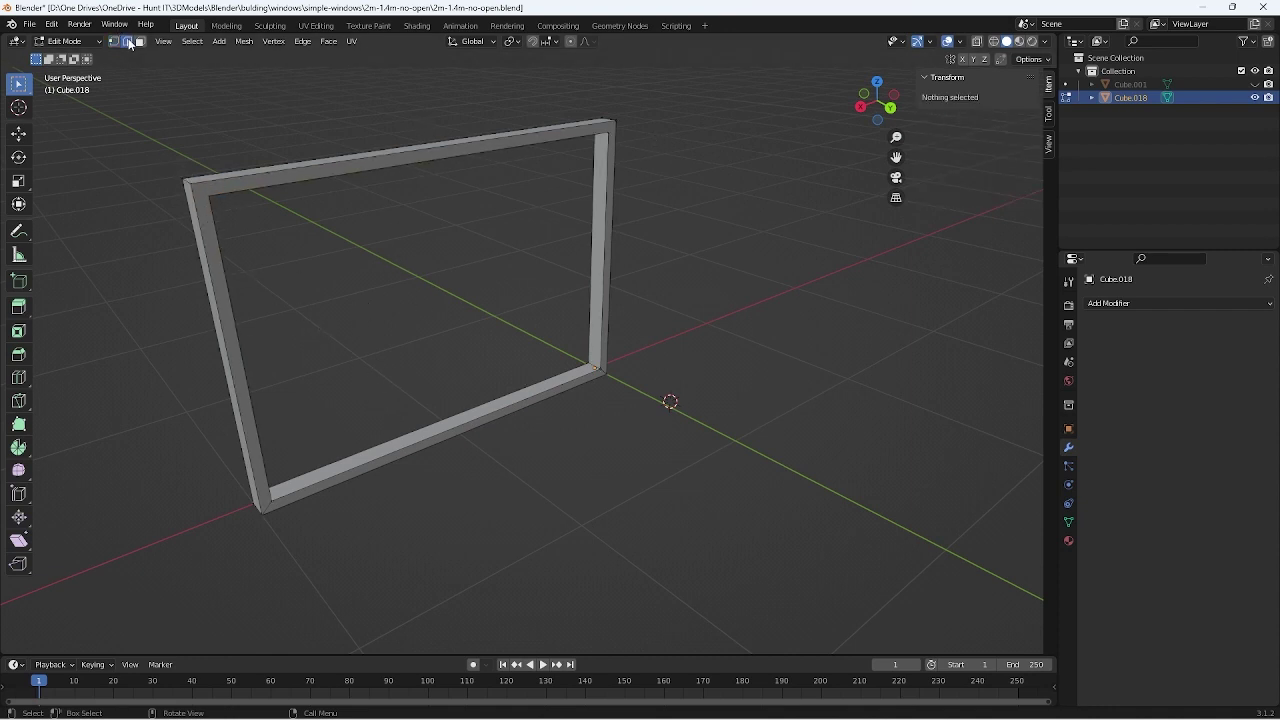
left_click(230, 191)
left_click(224, 285, "alt")
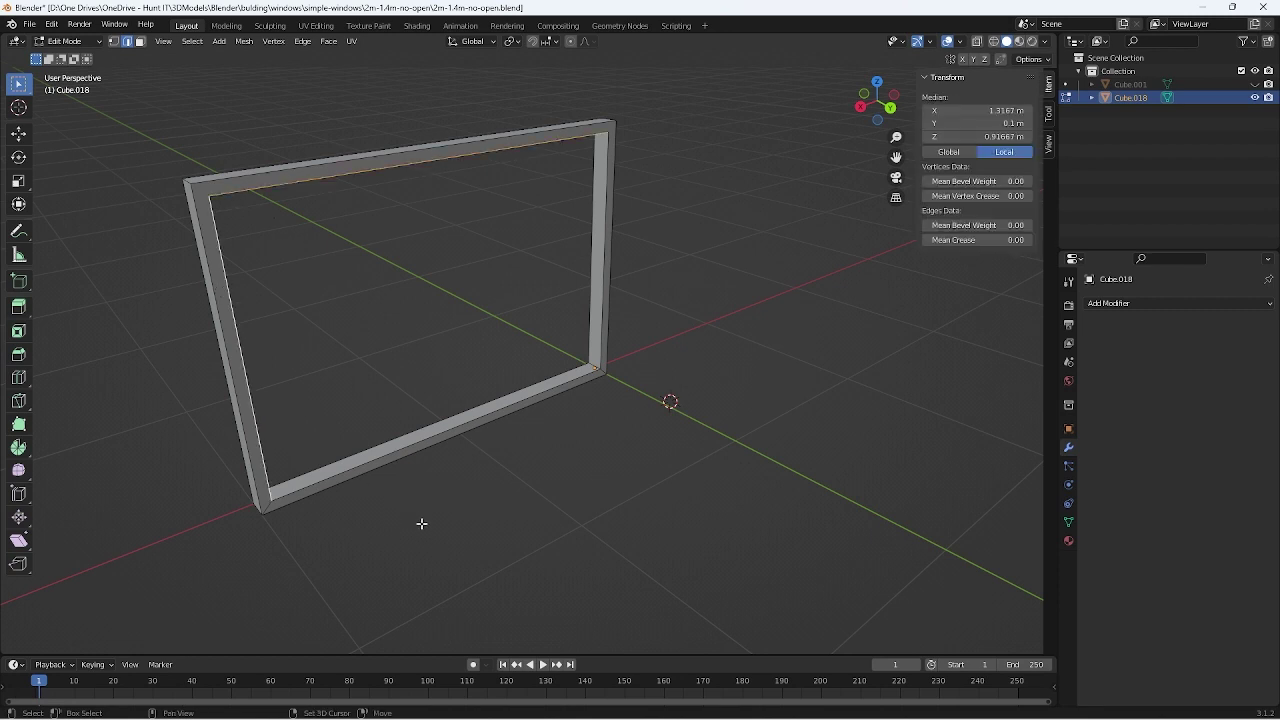
left_click(372, 465, "alt+shift")
Inspect the frame's bottom corner edges, right vertical edge and bottom-left vertex from lower views
scroll(645, 352, "up", 2)
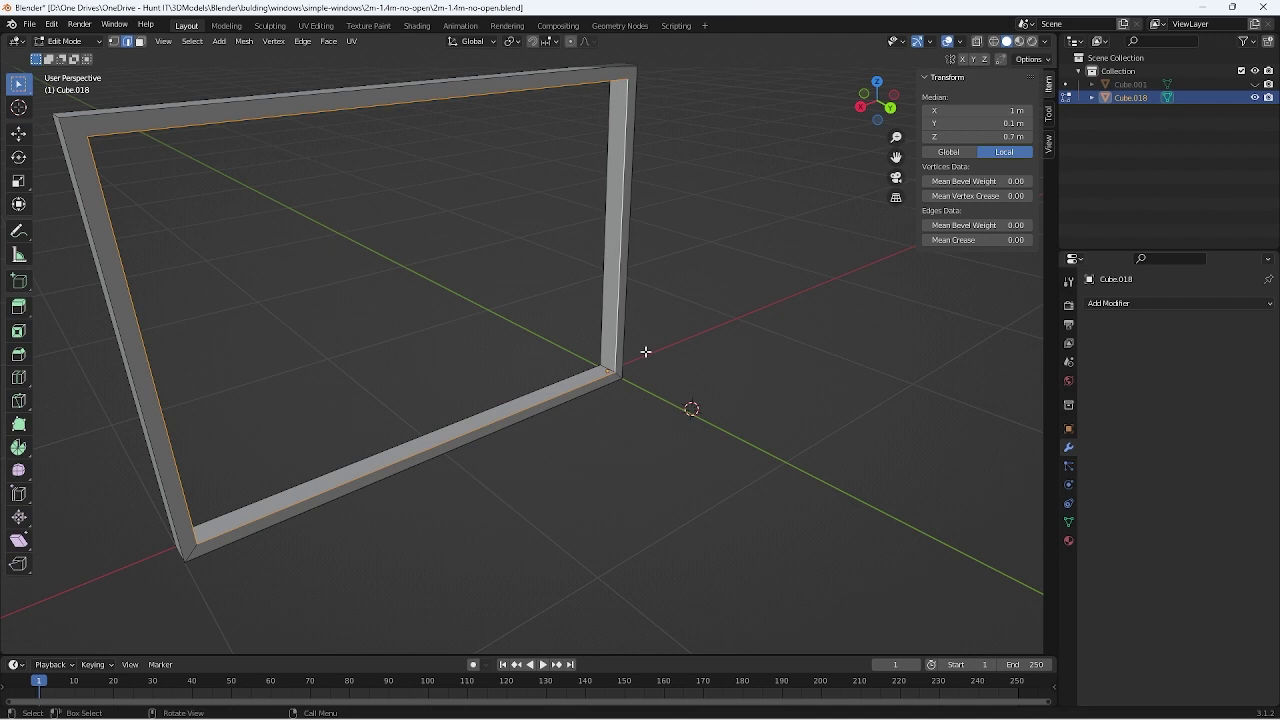
middle_click_drag(647, 380, 651, 366)
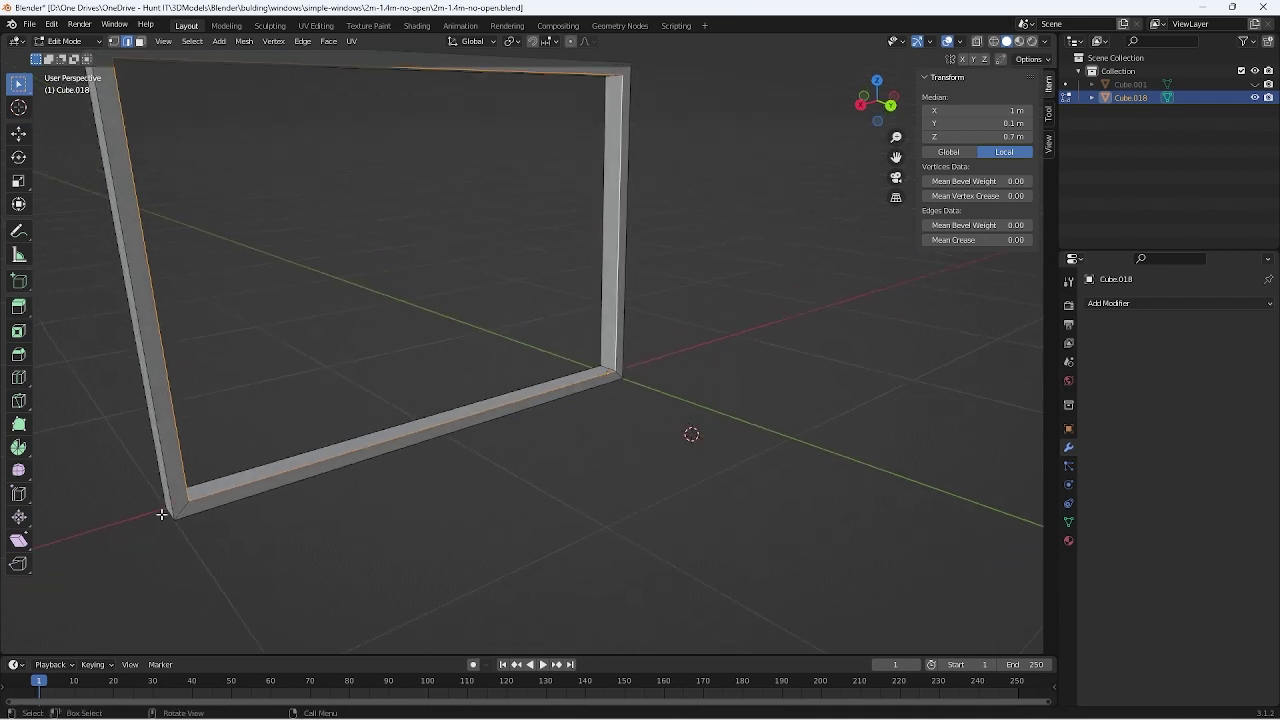
left_click(180, 510)
left_click(616, 376)
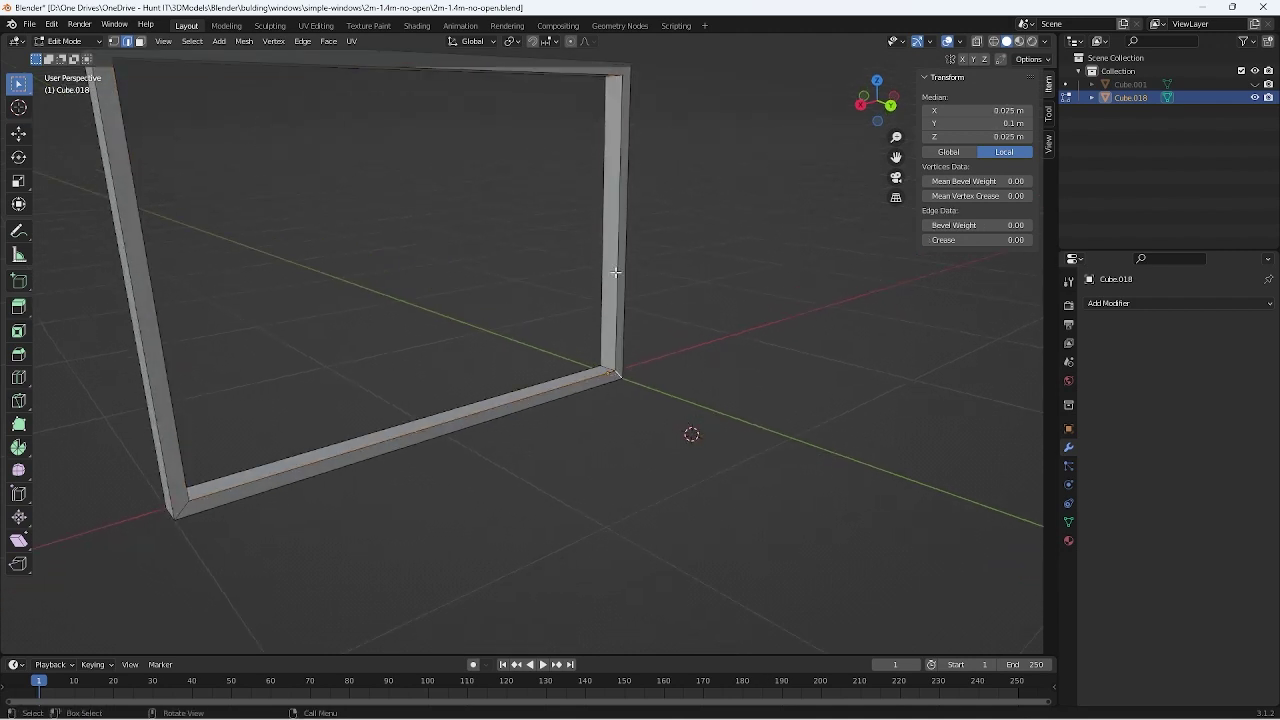
mouse_move(620, 240)
middle_mouse_down()
mouse_move(614, 260)
mouse_move(620, 93)
middle_mouse_up()
left_click(634, 84)
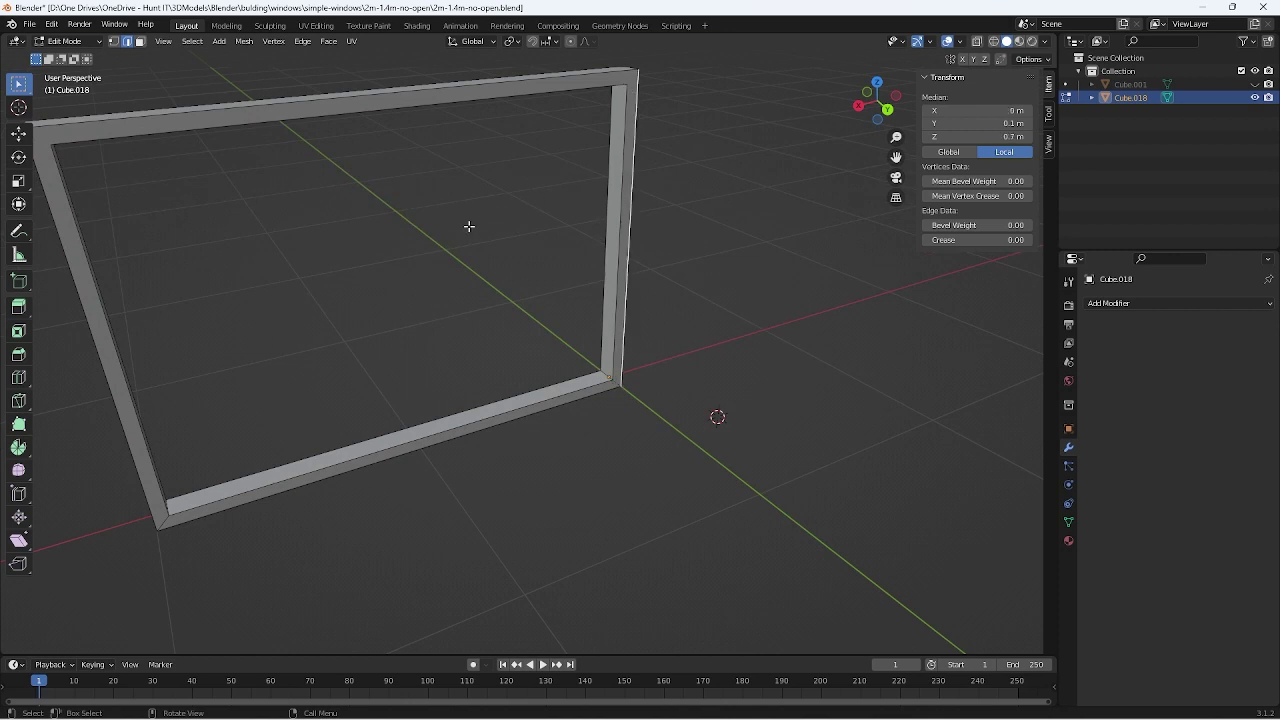
mouse_move(469, 223)
middle_mouse_down()
mouse_move(734, 280)
mouse_move(415, 409)
mouse_move(674, 369)
mouse_move(634, 380)
mouse_move(491, 363)
middle_mouse_up()
left_click(458, 365)
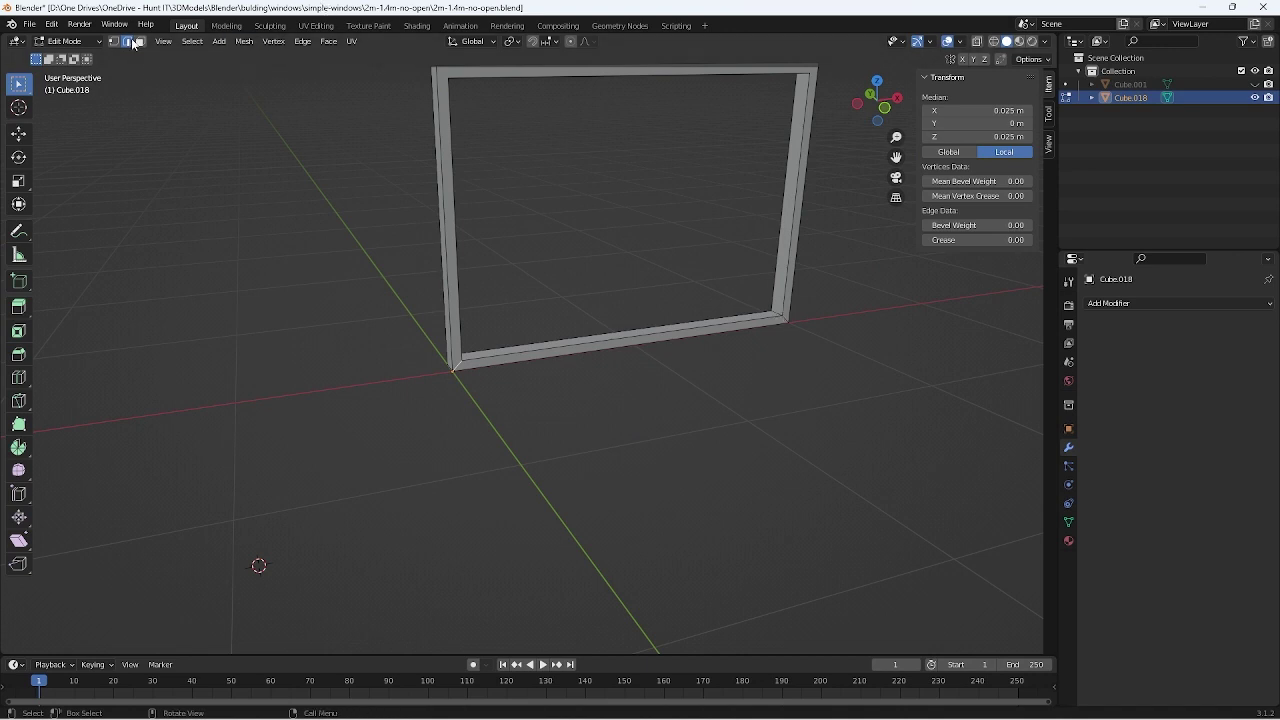
Switch to Face select, select all frame faces, and make the bottom face active
left_click(141, 43)
key("a")
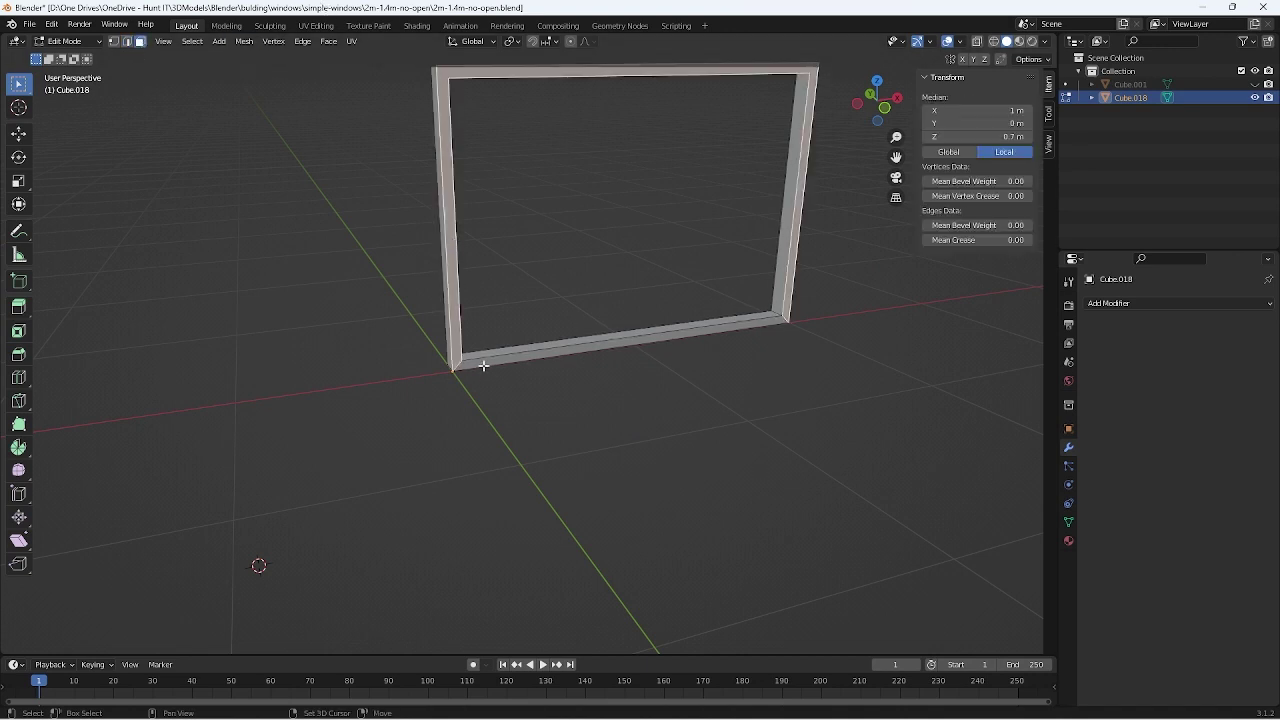
left_click(482, 359, "shift")
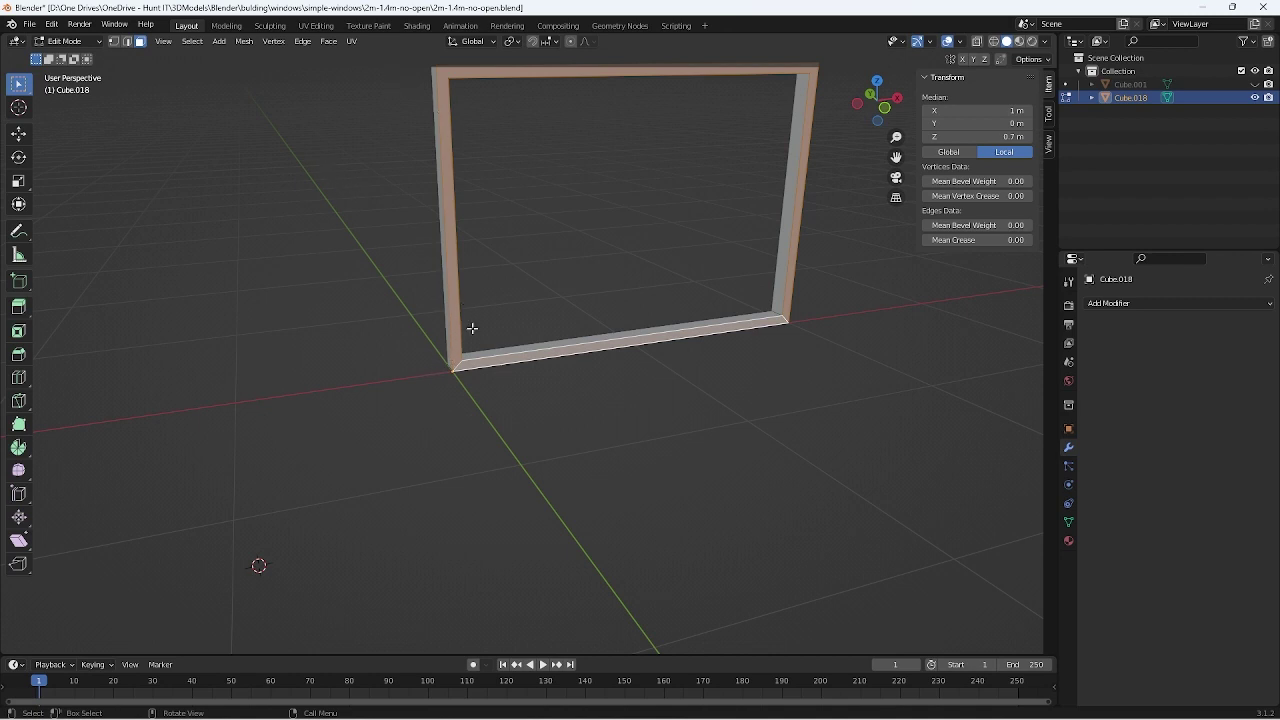
scroll(467, 329, "up", 3)
scroll(478, 257, "down", 3)
Dissolve the selected frame faces, then dissolve the bottom face loop
right_click(476, 370)
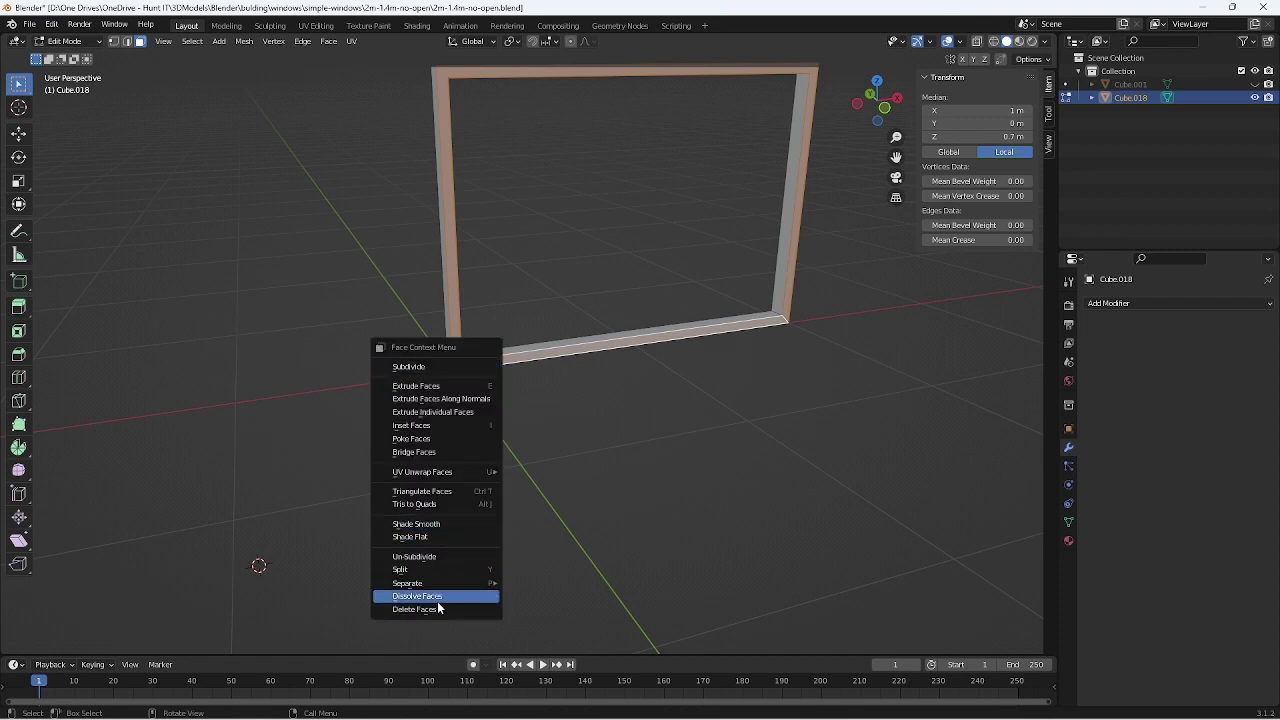
left_click(438, 598)
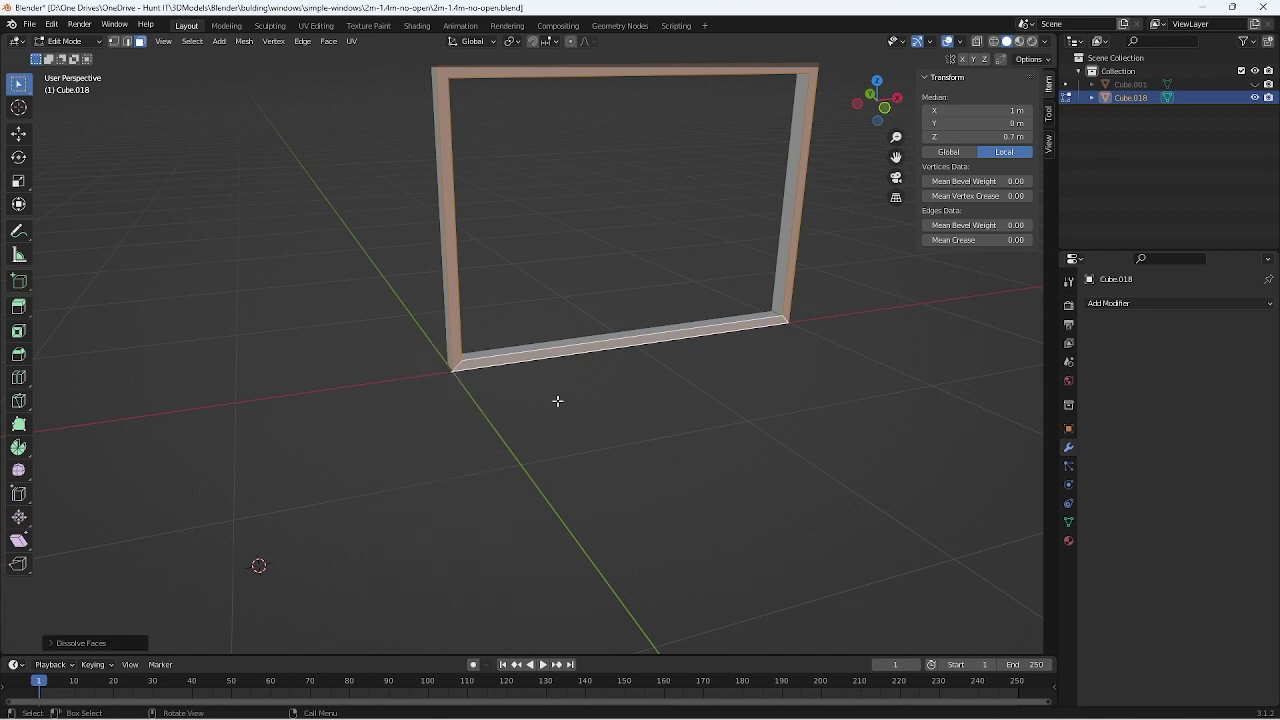
left_click(500, 377)
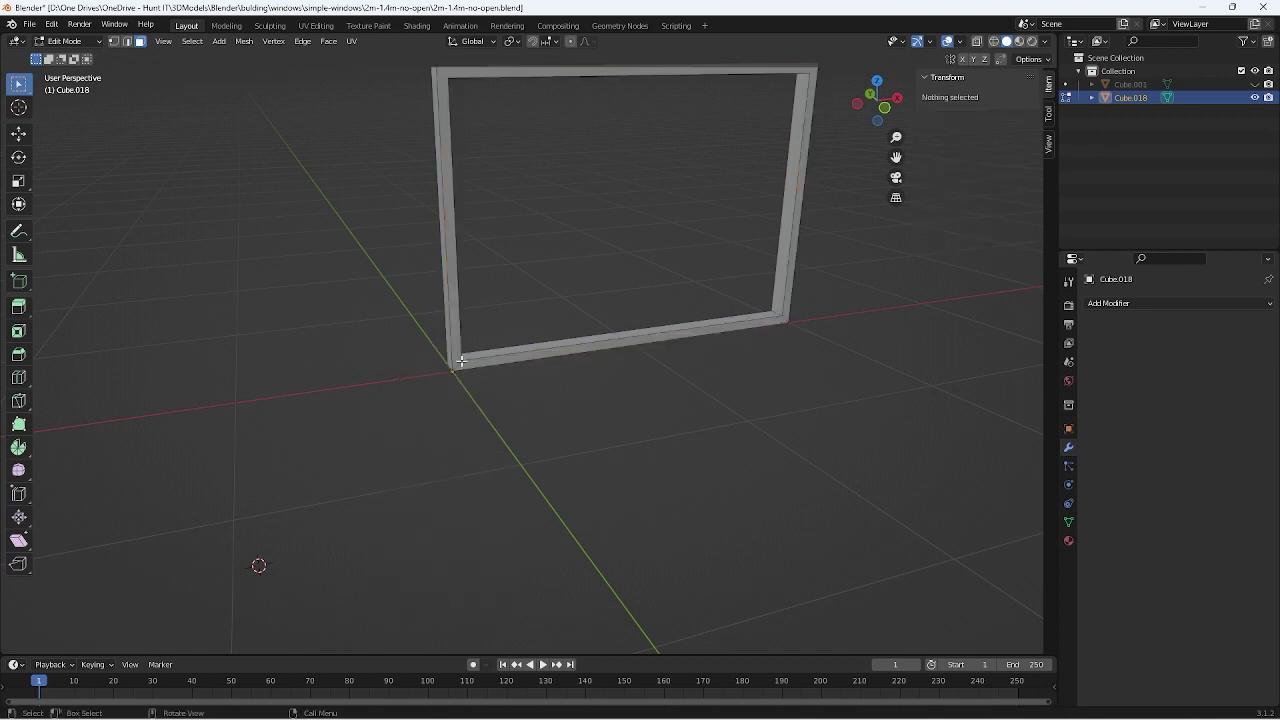
left_click(461, 360)
left_click(461, 360, "alt")
right_click(455, 362)
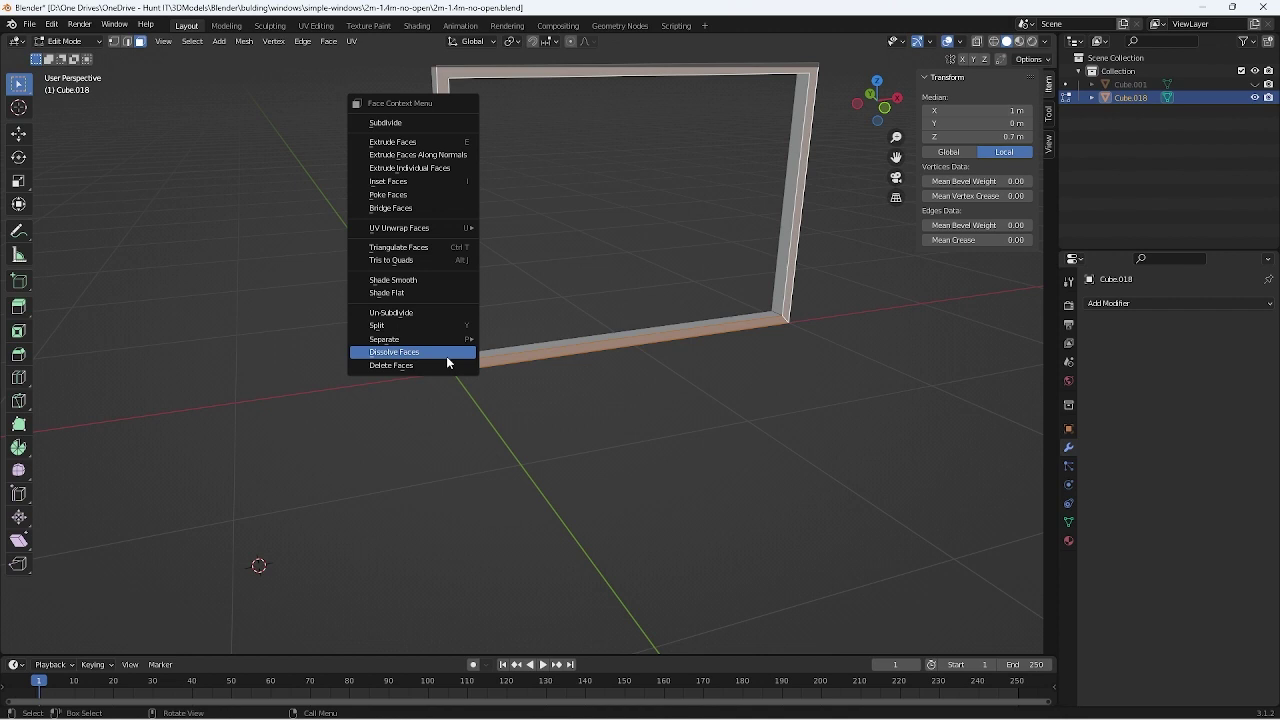
left_click(447, 360)
left_click(494, 400)
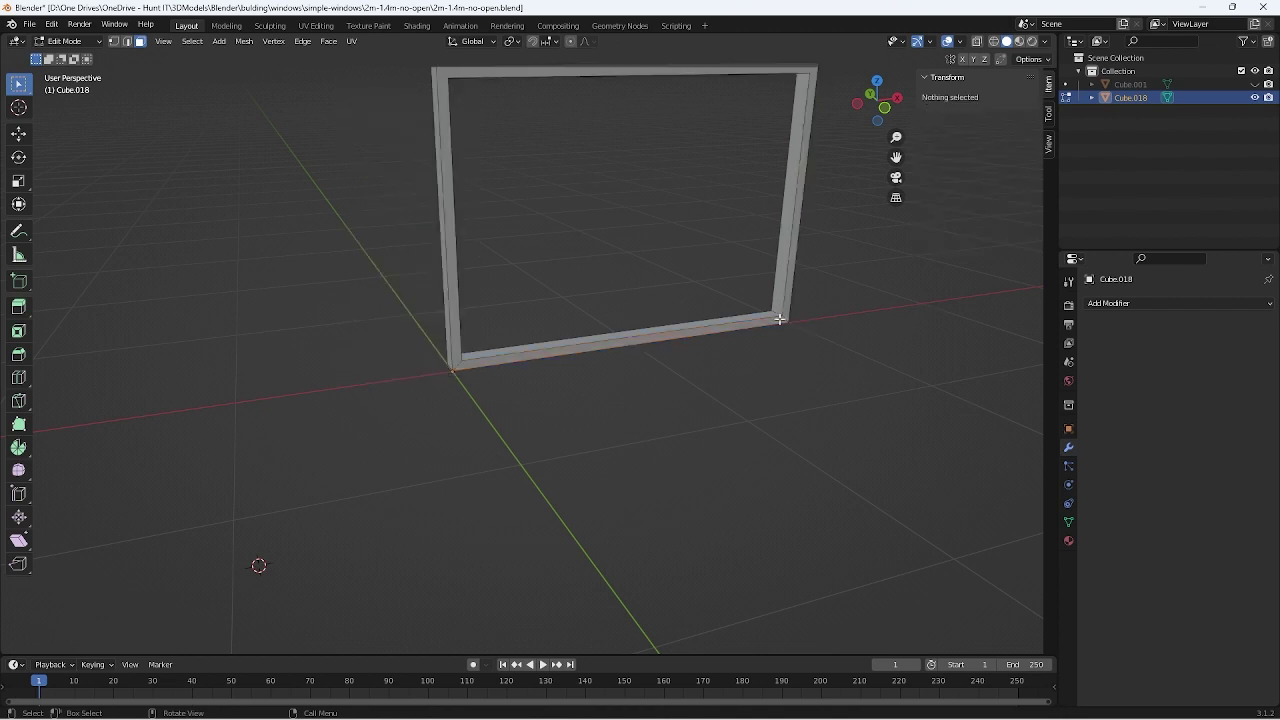
Dissolve the split faces along the frame's bottom bar
left_click(780, 319)
right_click(788, 290)
left_click(788, 290)
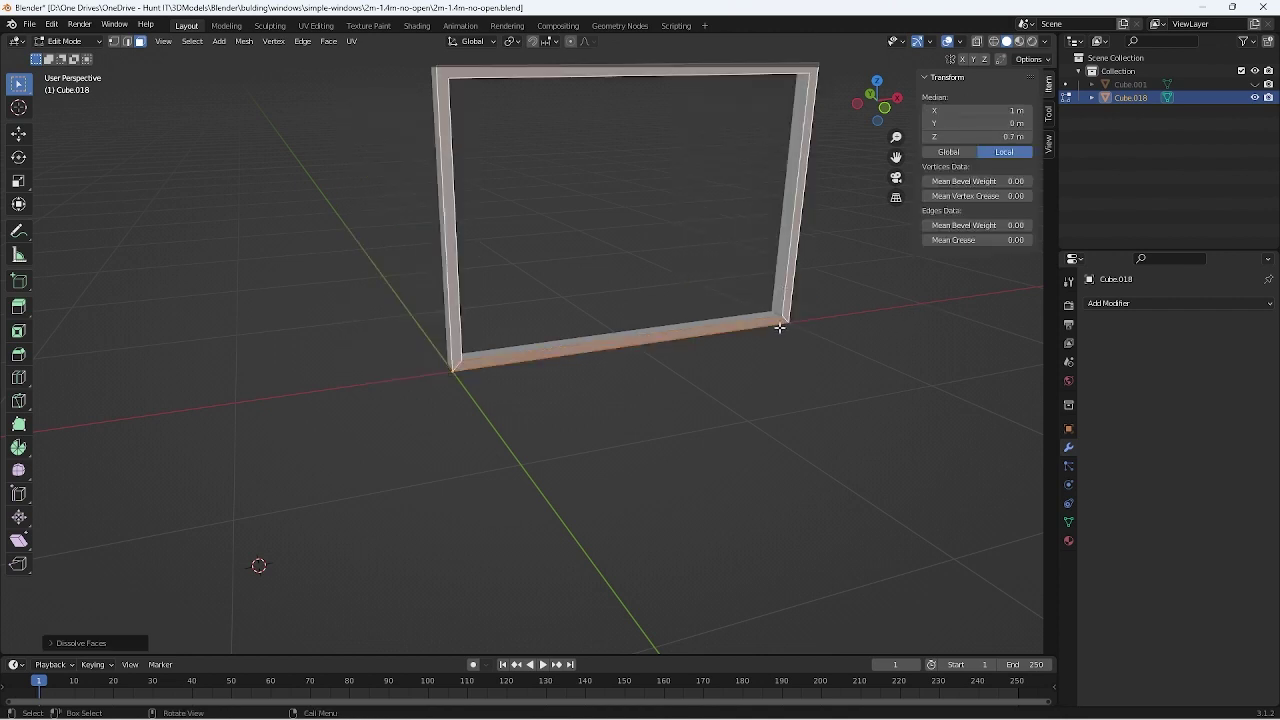
scroll(780, 327, "up", 2)
left_click(546, 276)
scroll(561, 310, "up", 1)
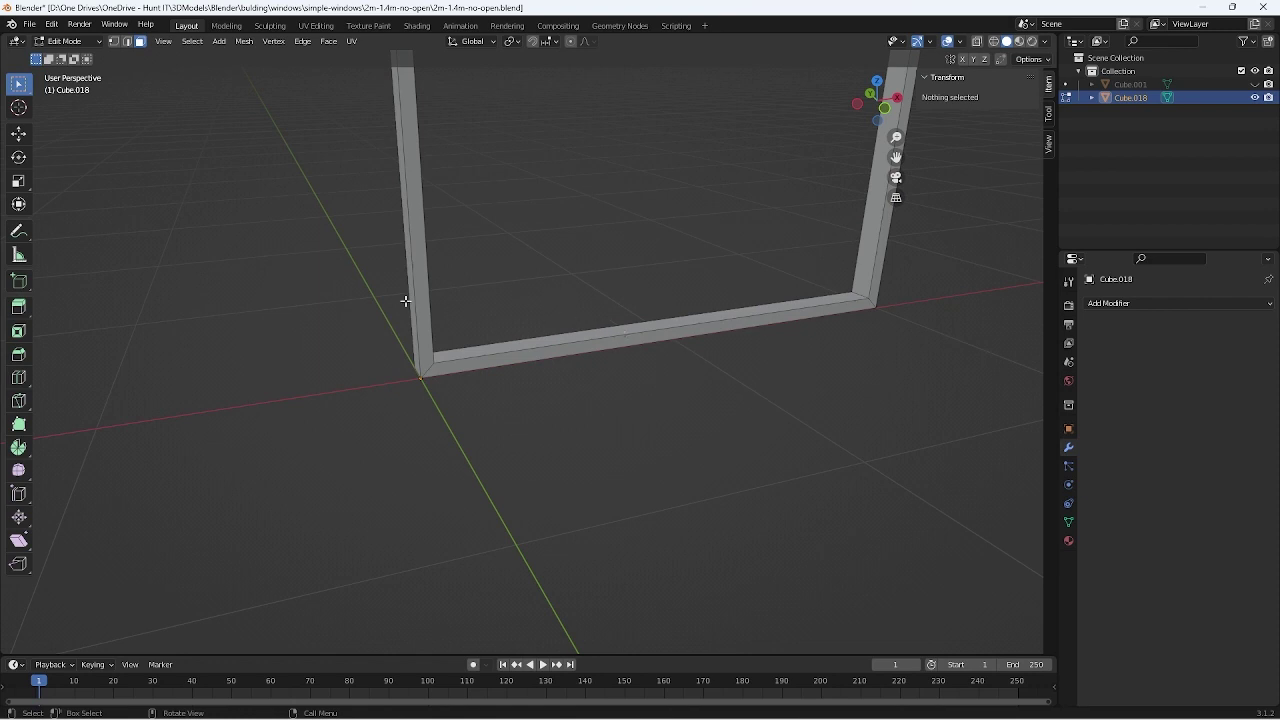
middle_click_drag(405, 300, 593, 442)
Dissolve the inner right face loop, then select the whole linked frame from the bottom bar
left_click(555, 412)
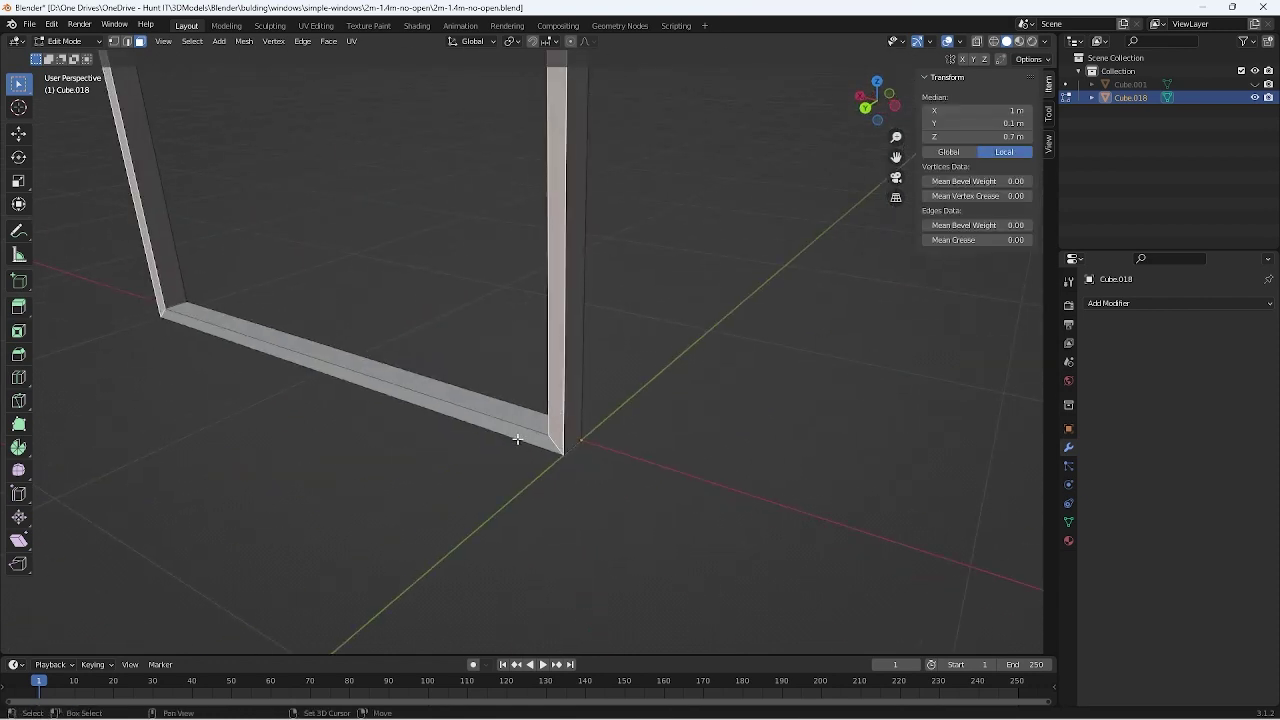
left_click(510, 431, "alt+shift")
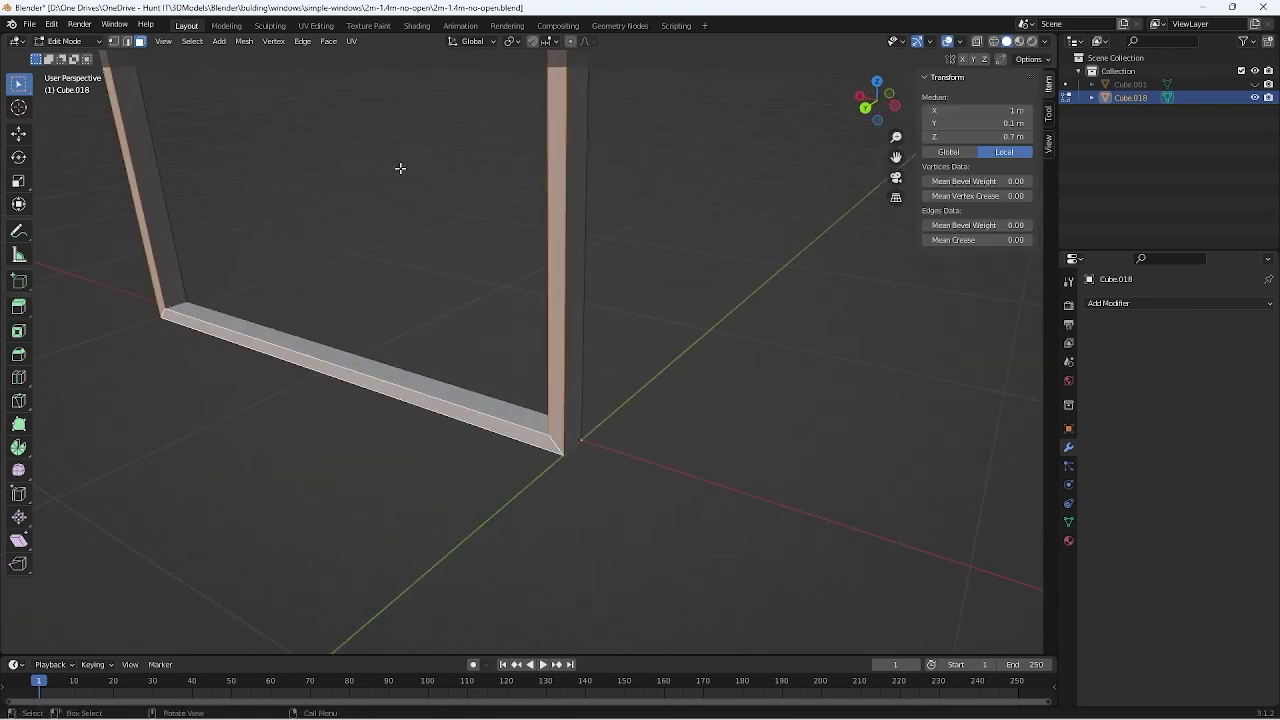
right_click(311, 372)
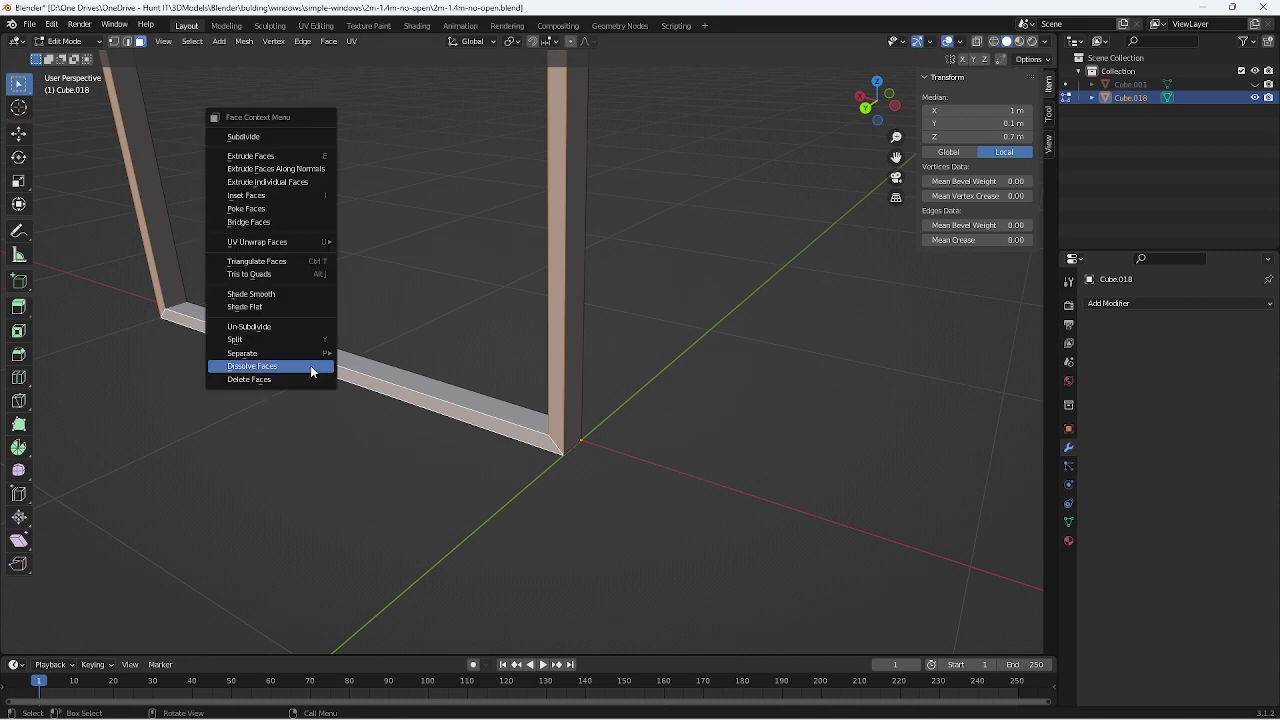
left_click(310, 366)
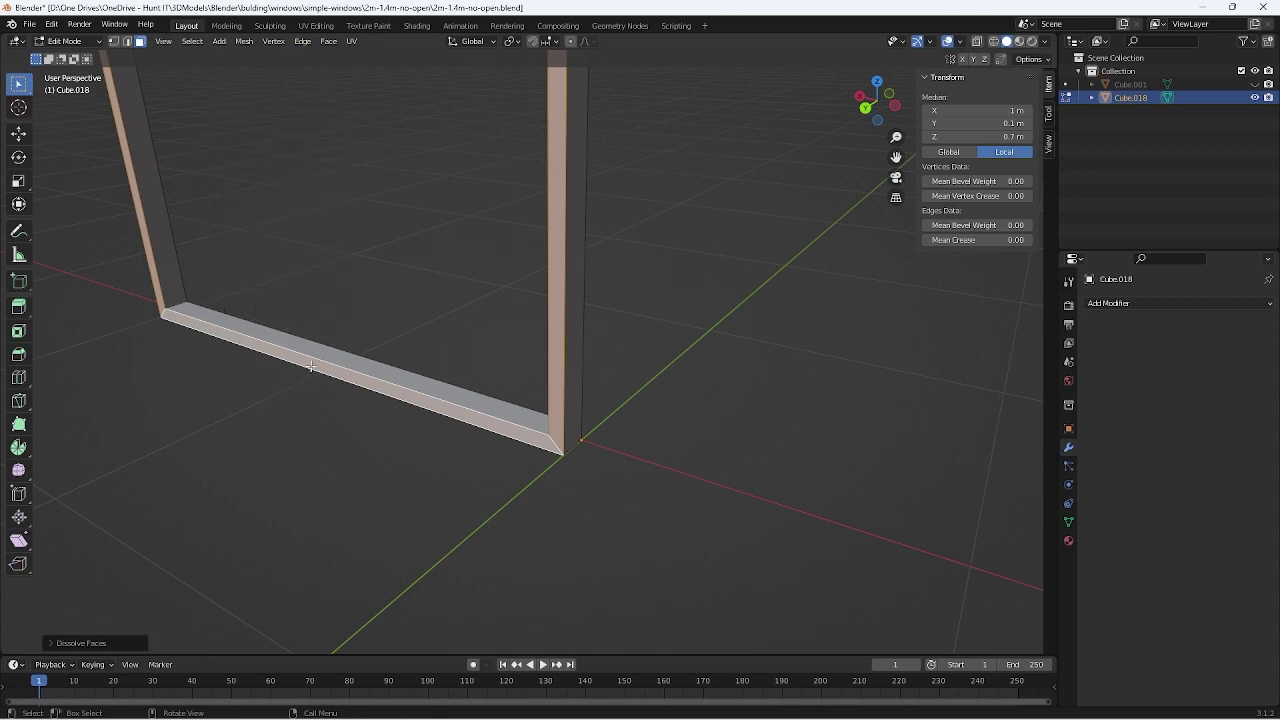
key("alt+a")
left_click(177, 318)
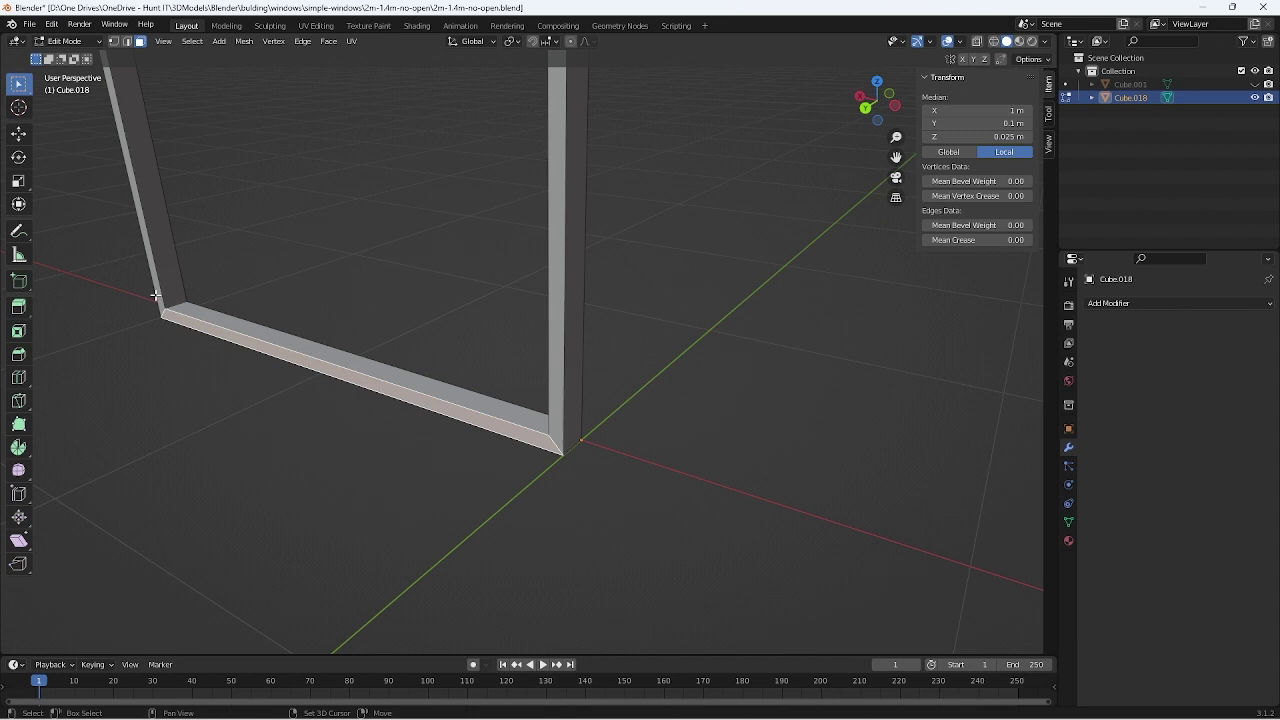
key("ctrl+l")
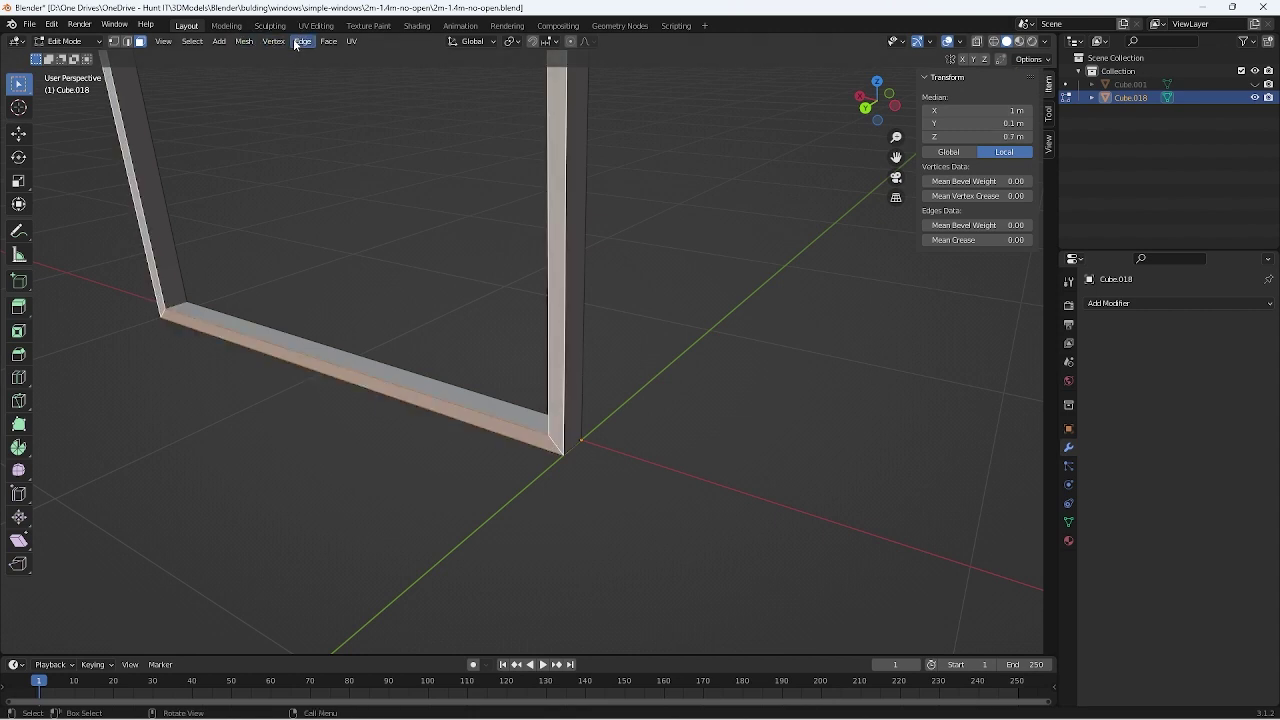
Select the frame's inner faces on the bottom, left and right bars
left_click(302, 41)
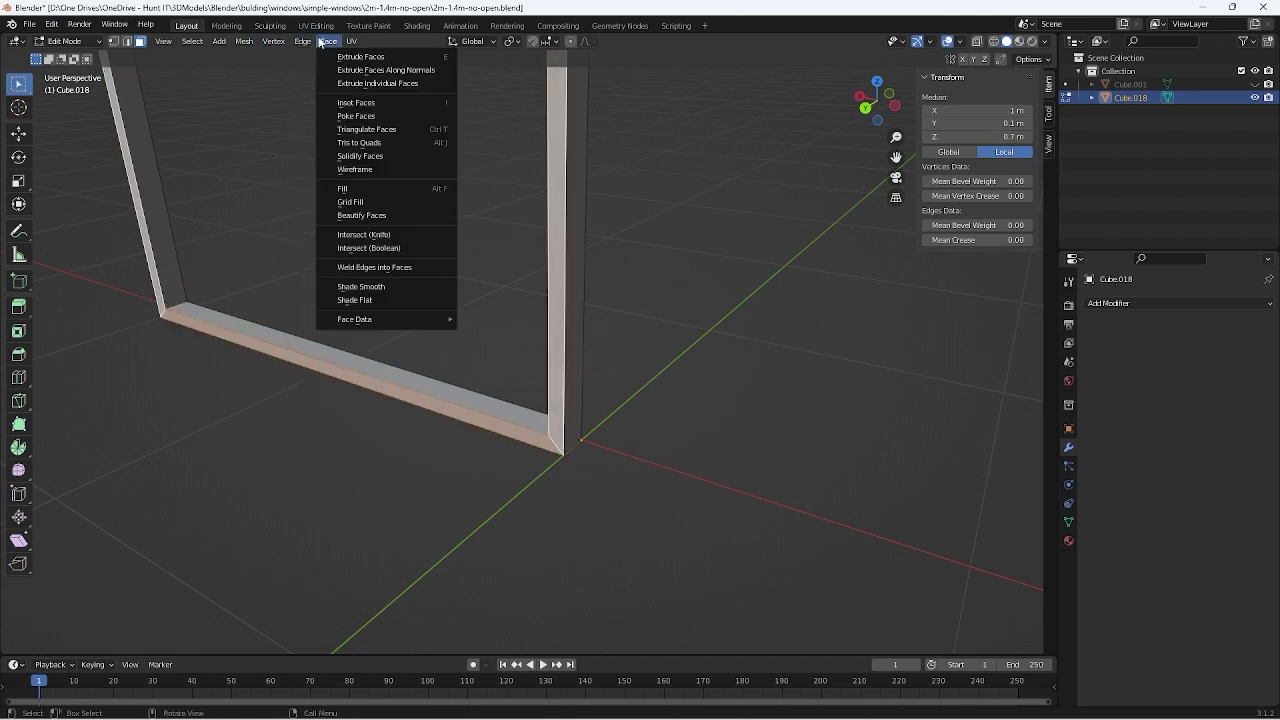
left_click(291, 349)
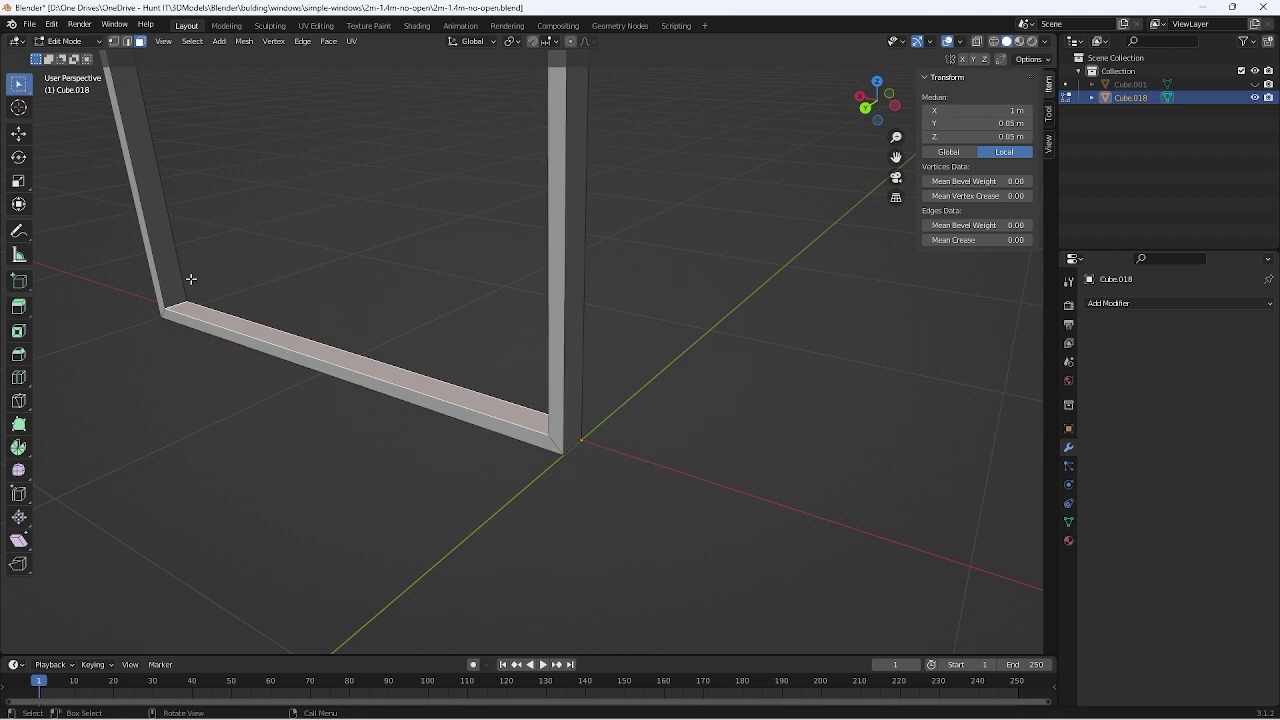
left_click(150, 206, "shift")
scroll(205, 220, "down", 2)
mouse_move(228, 221)
middle_mouse_down()
mouse_move(223, 189)
mouse_move(497, 306)
middle_mouse_up()
left_click(376, 145, "shift")
scroll(360, 203, "up", 3)
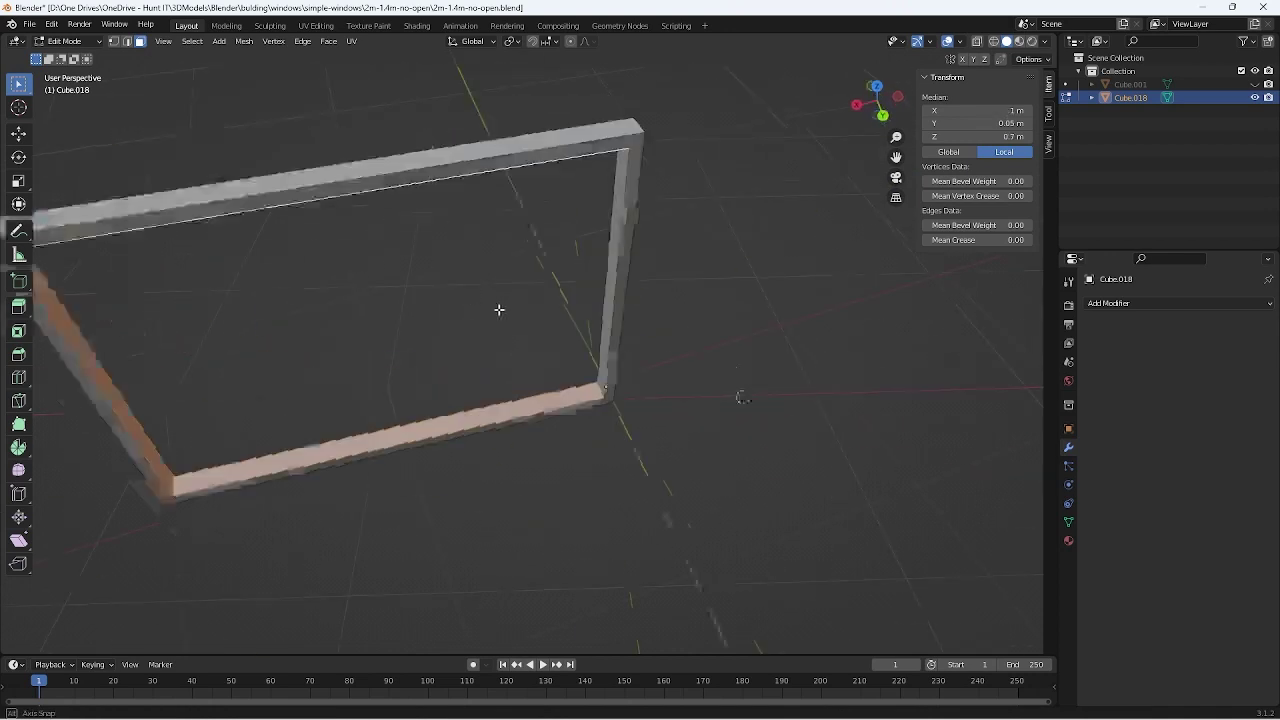
left_click(613, 272, "shift")
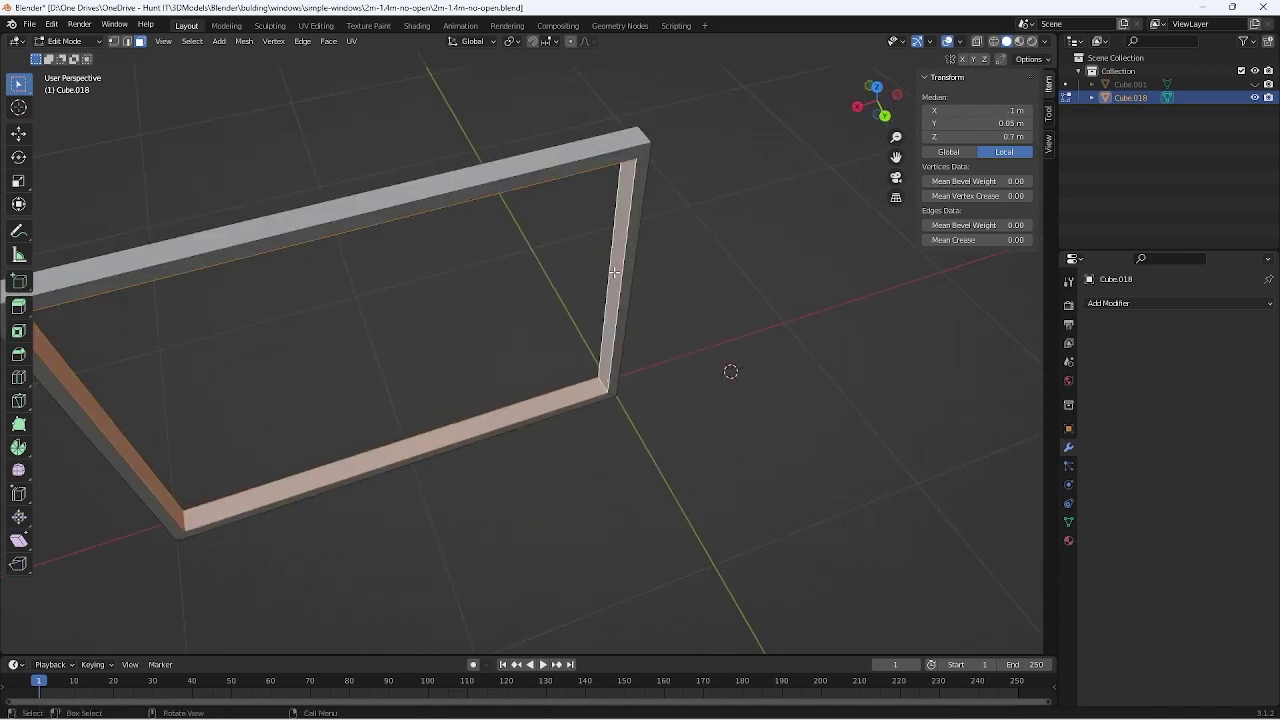
Bevel the selected inner frame edges and inspect the result
key("b")
key("i")
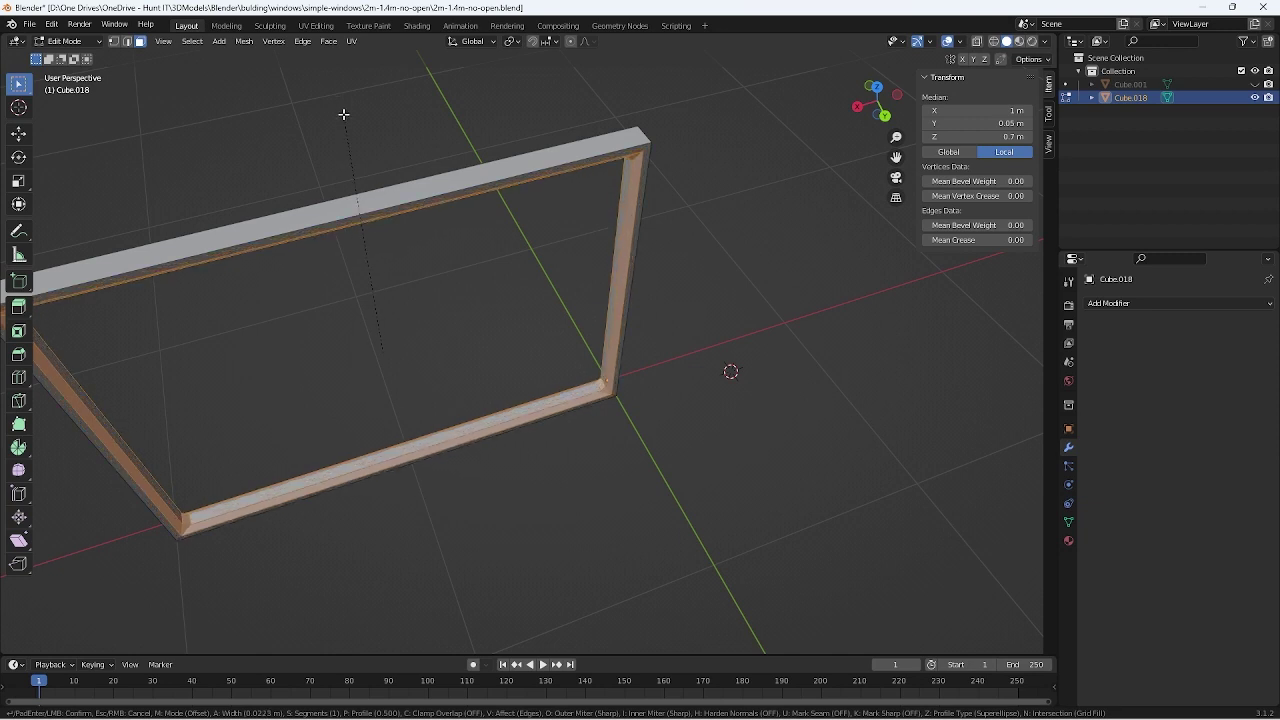
left_click(343, 114)
middle_click_drag(537, 354, 611, 411)
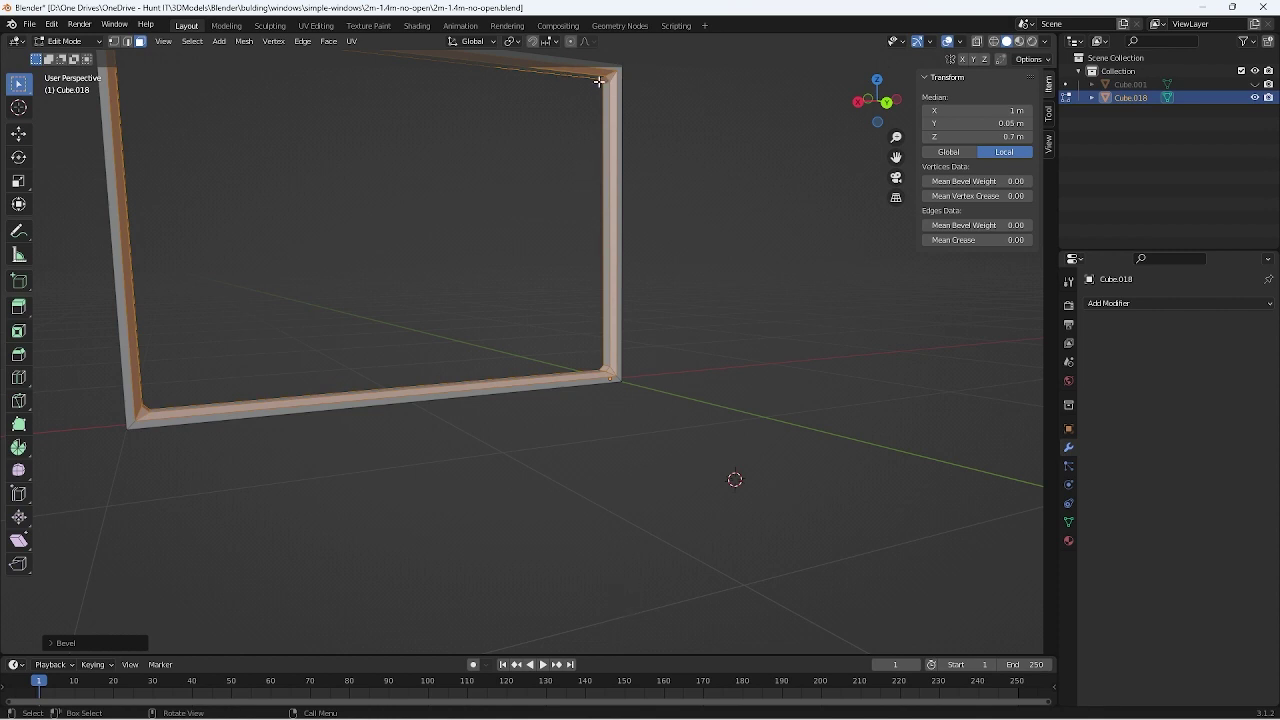
Set the bevel Shape to 0, Width to 0.02 m and Segments to 2, then deselect
left_click(52, 640)
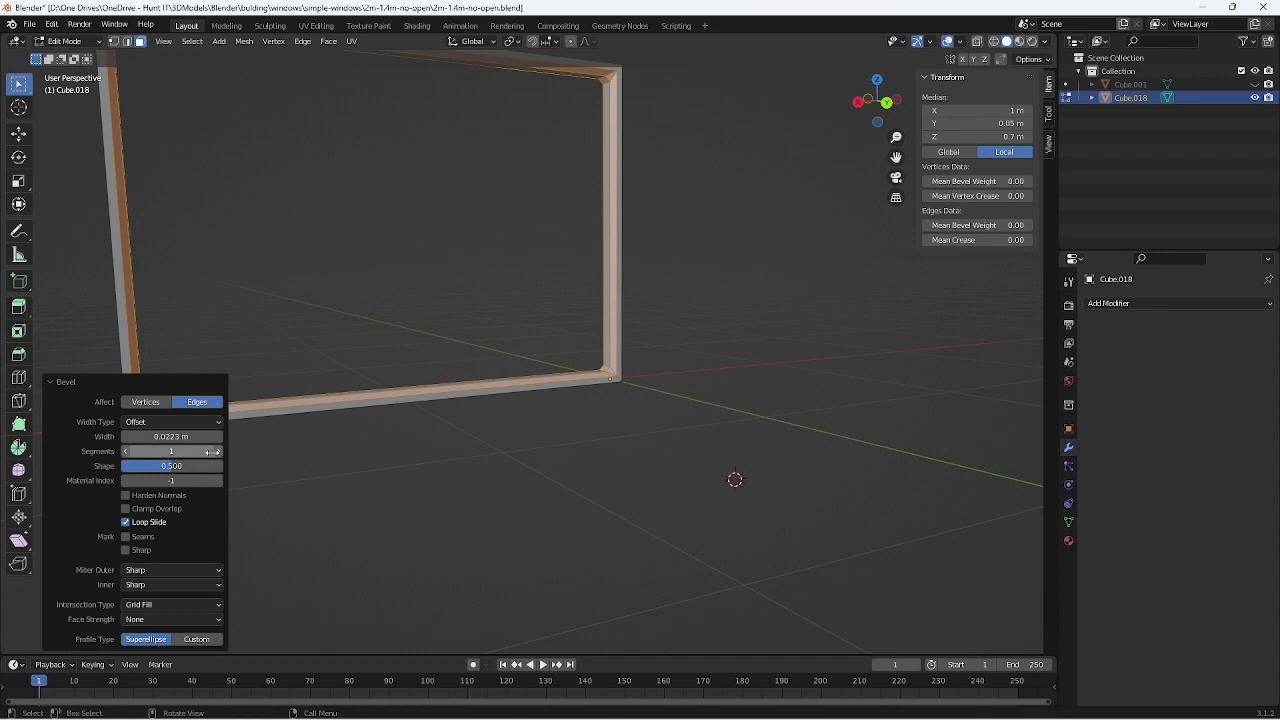
double_click(127, 462)
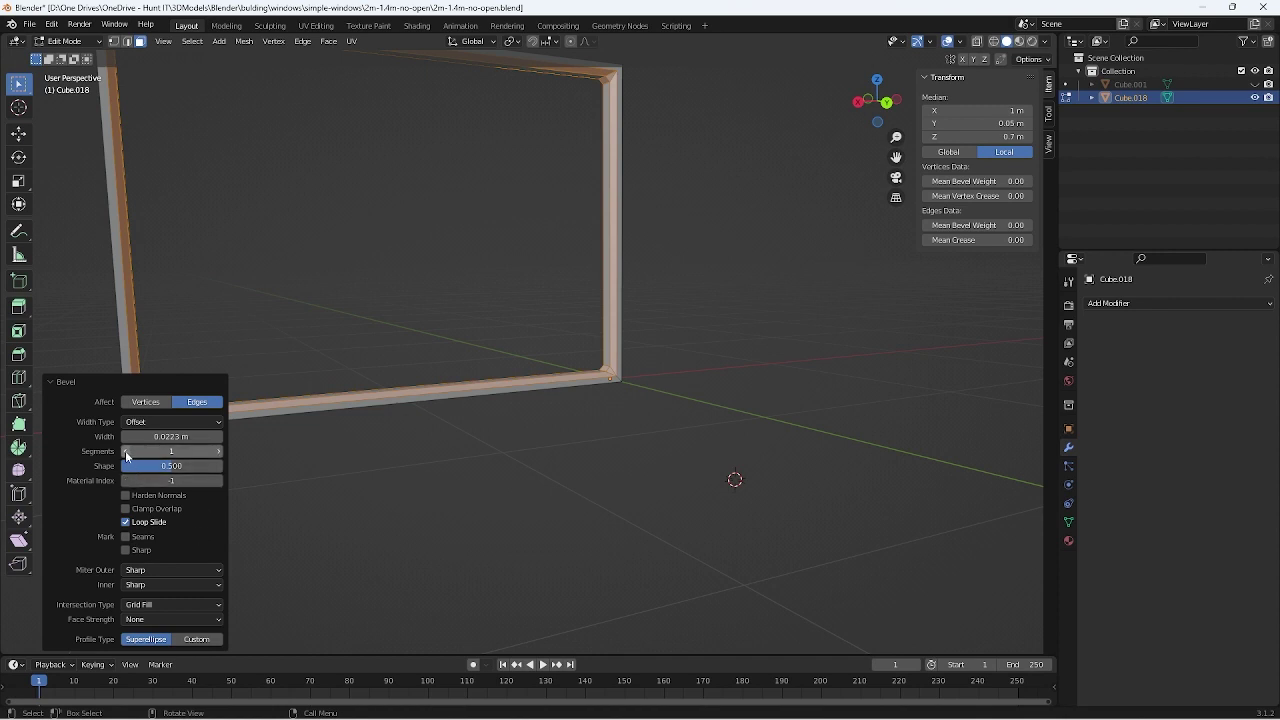
type("0")
key("Return")
mouse_move(125, 466)
left_mouse_down()
mouse_move(175, 466)
mouse_move(150, 437)
mouse_move(125, 437)
left_mouse_up()
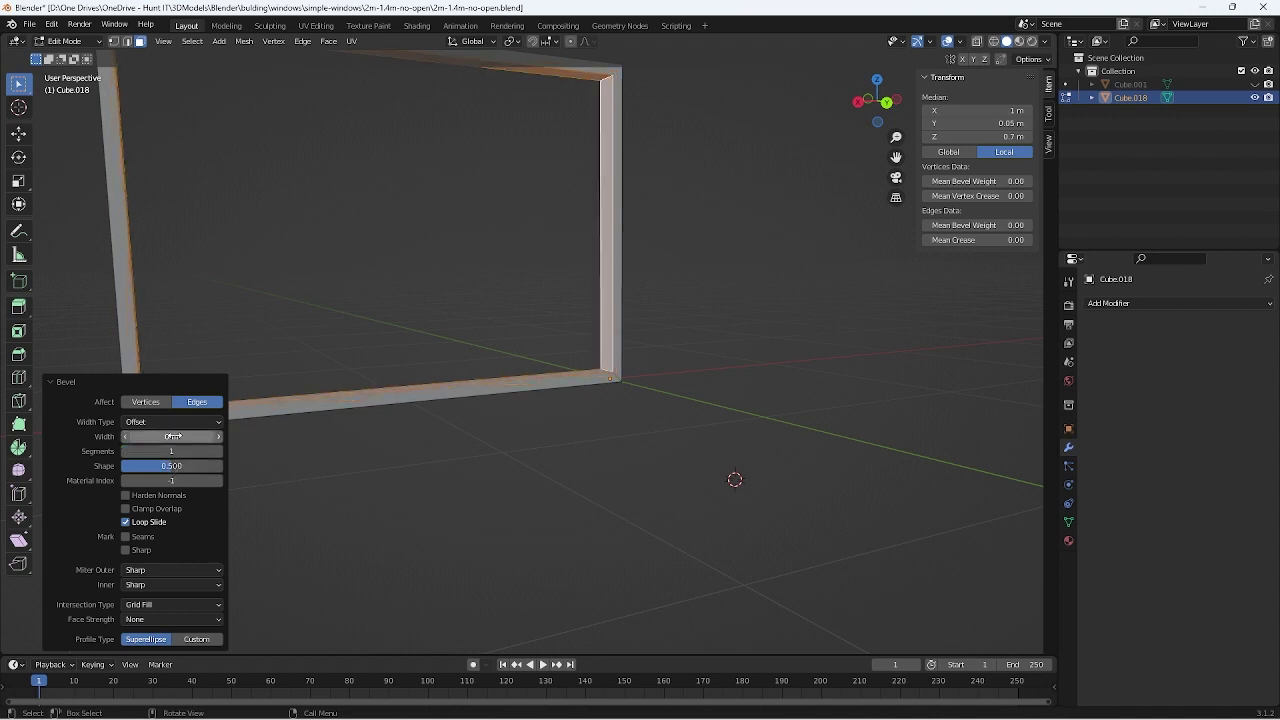
left_click(215, 451)
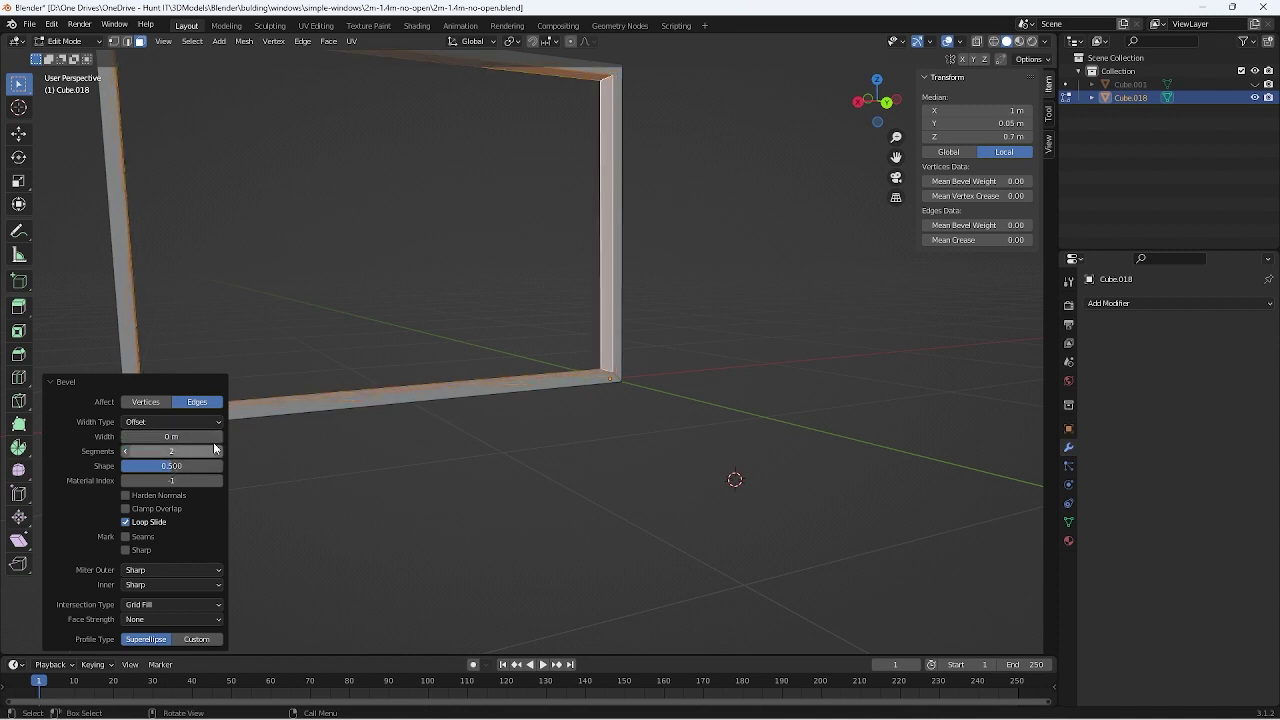
left_click(216, 437)
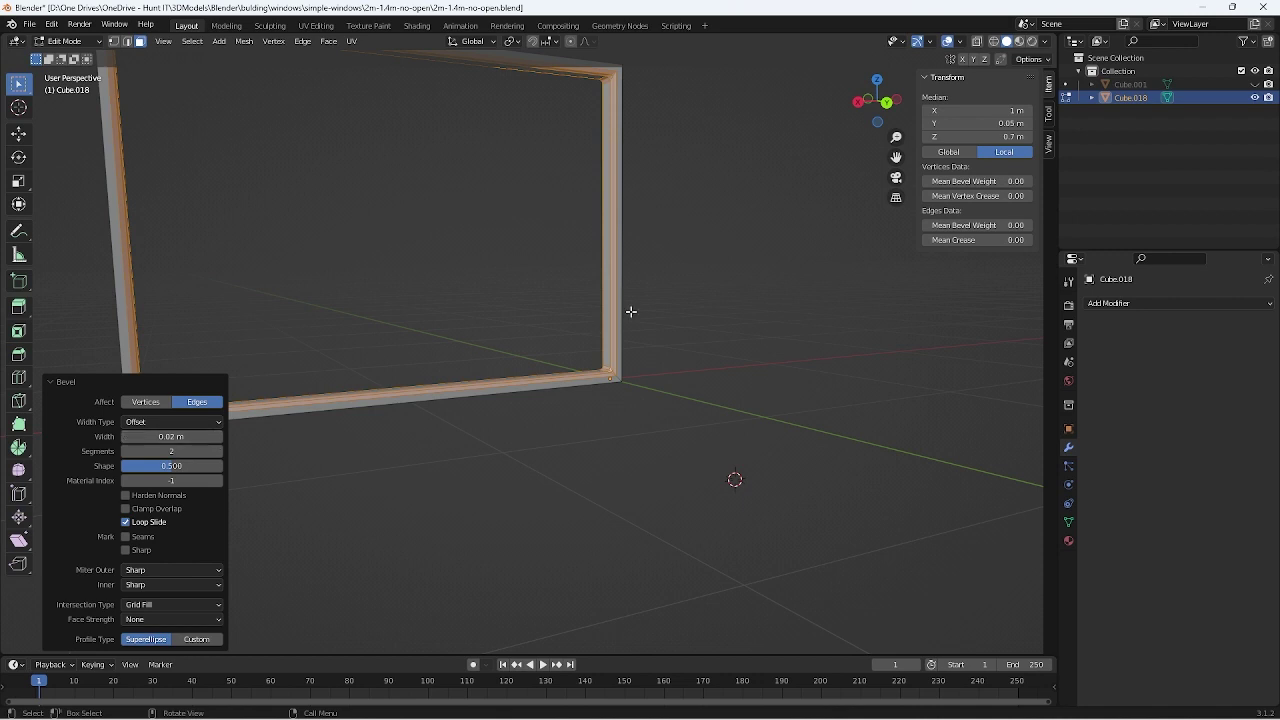
middle_click_drag(748, 323, 706, 366)
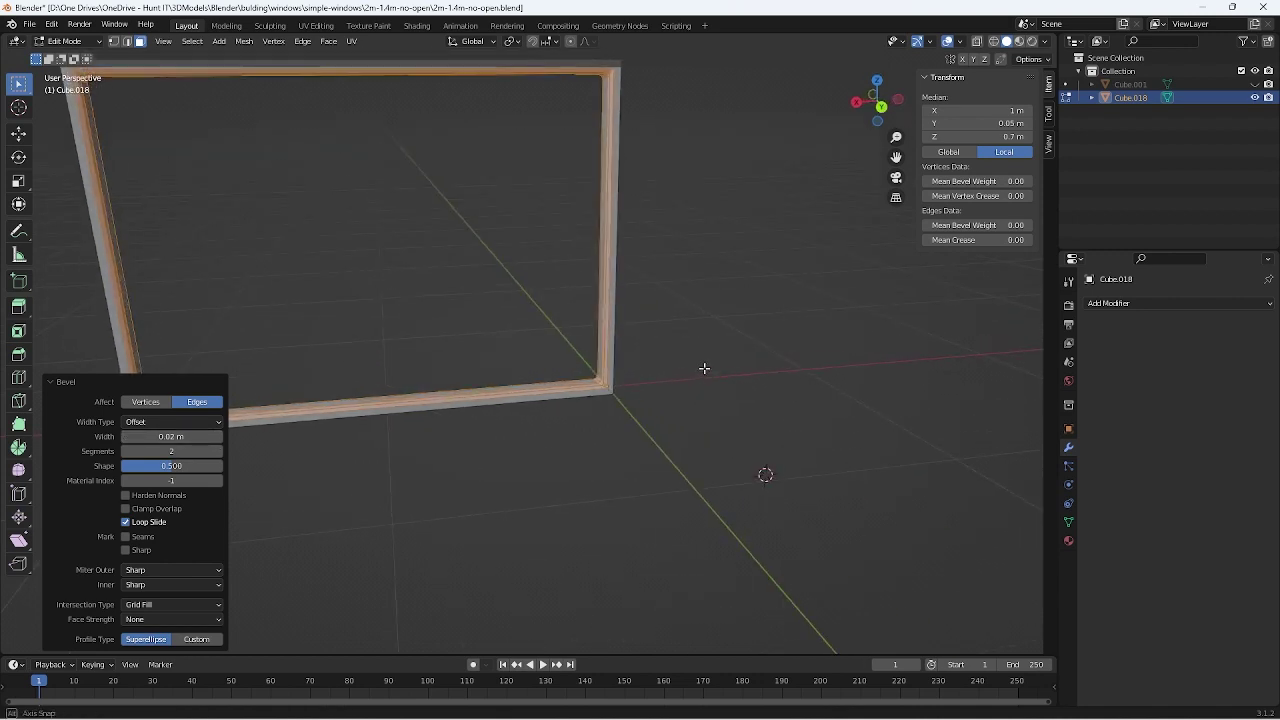
middle_click_drag(629, 183, 607, 90)
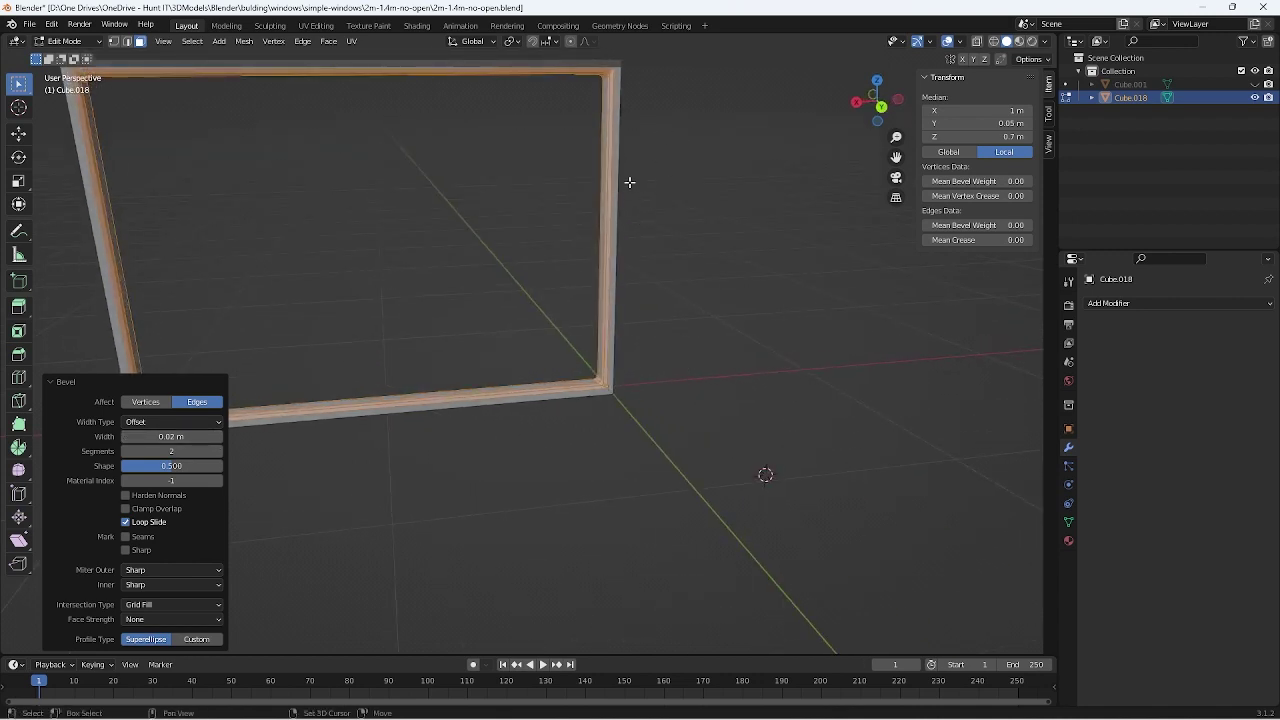
left_click(646, 231)
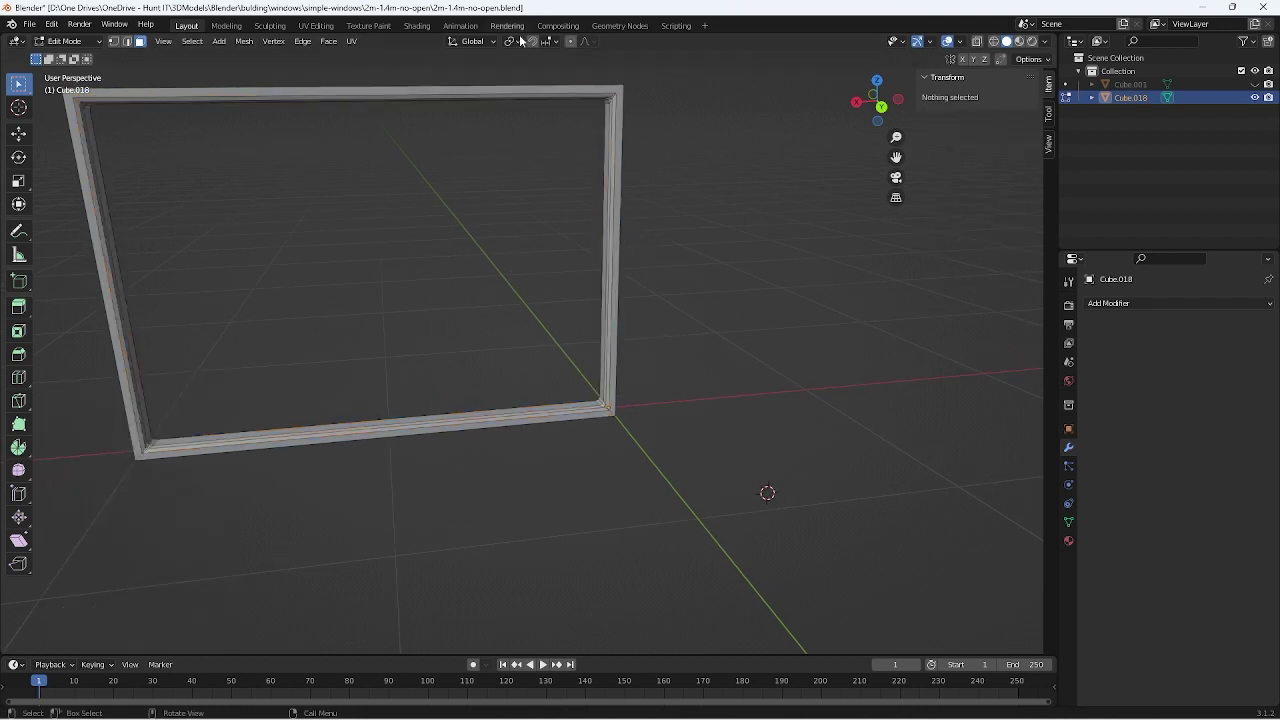
mouse_move(469, 466)
middle_mouse_down()
mouse_move(526, 463)
mouse_move(517, 446)
mouse_move(493, 494)
mouse_move(586, 480)
mouse_move(466, 506)
mouse_move(445, 526)
mouse_move(430, 517)
middle_mouse_up()
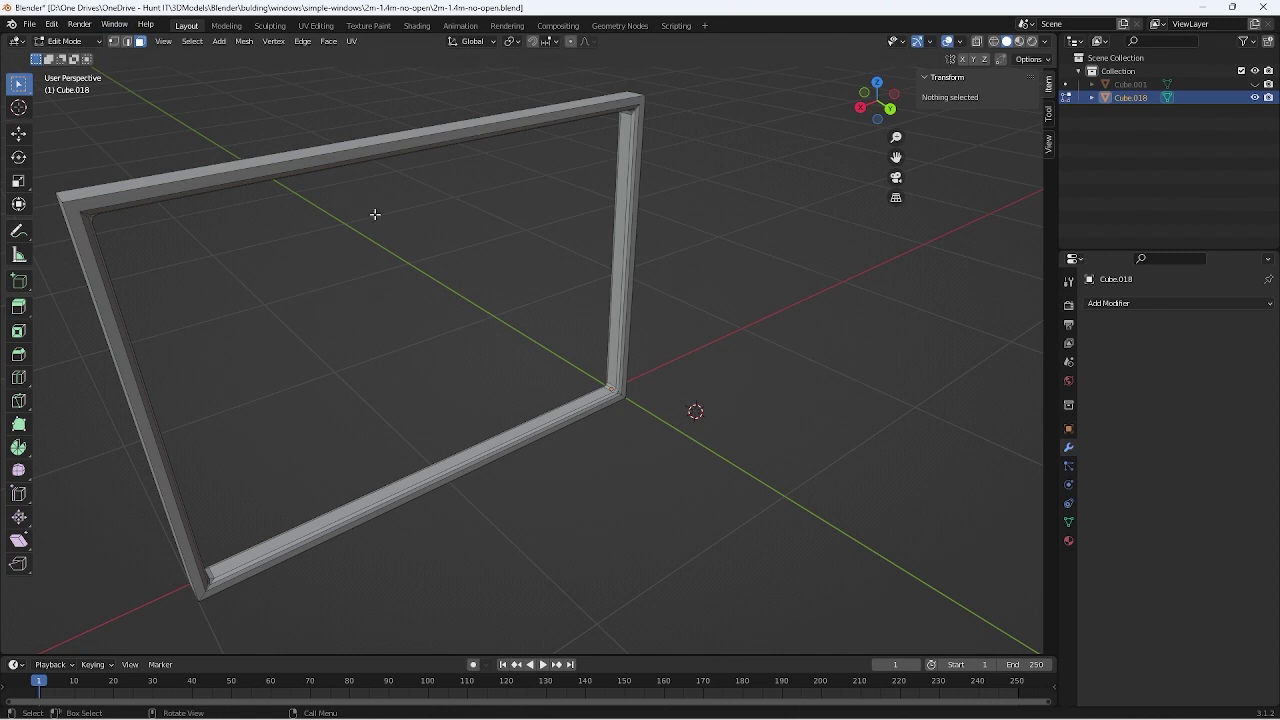
Return to Object Mode and add a new cube beside the frame
key("Tab")
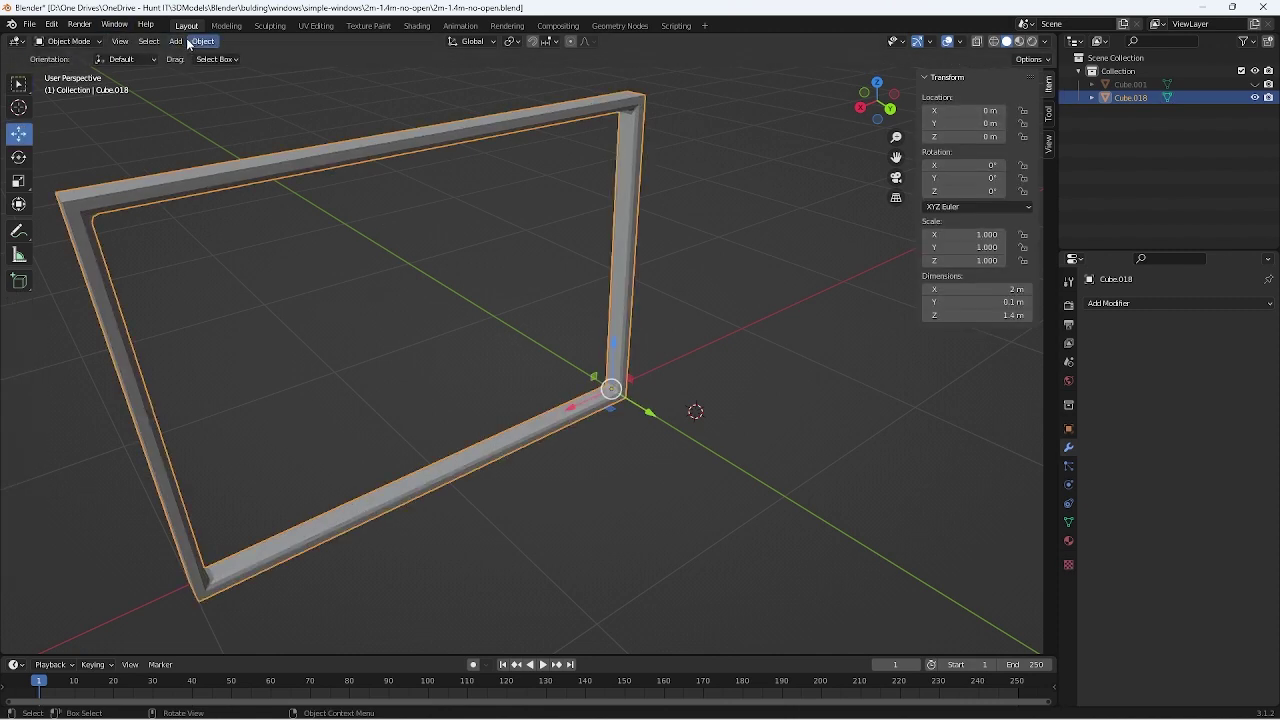
left_click(176, 42)
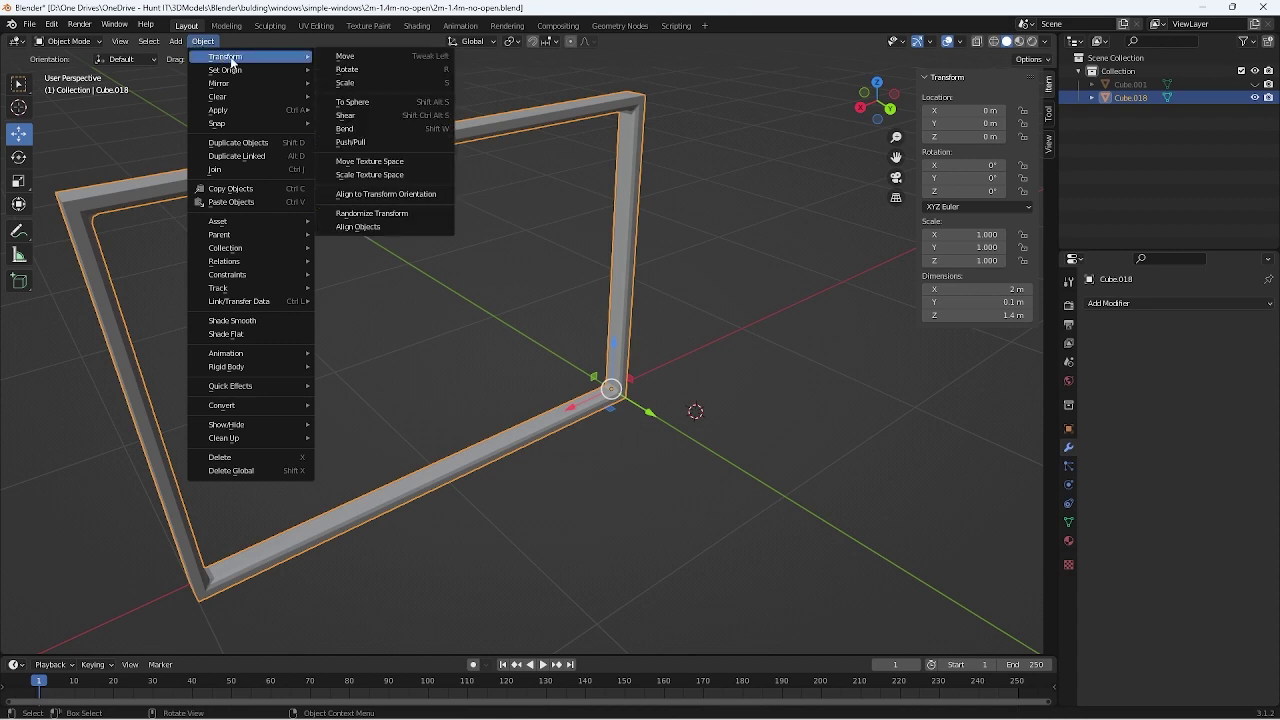
mouse_move(195, 56)
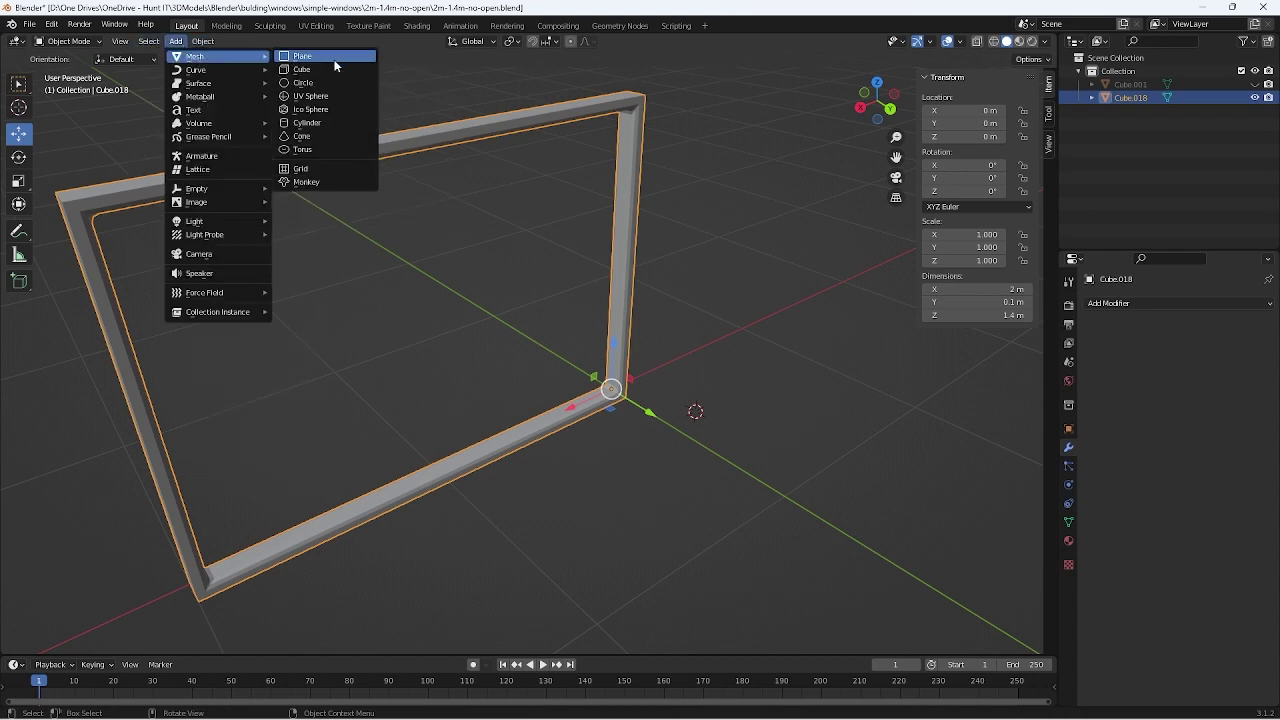
left_click(336, 69)
scroll(784, 463, "down", 5)
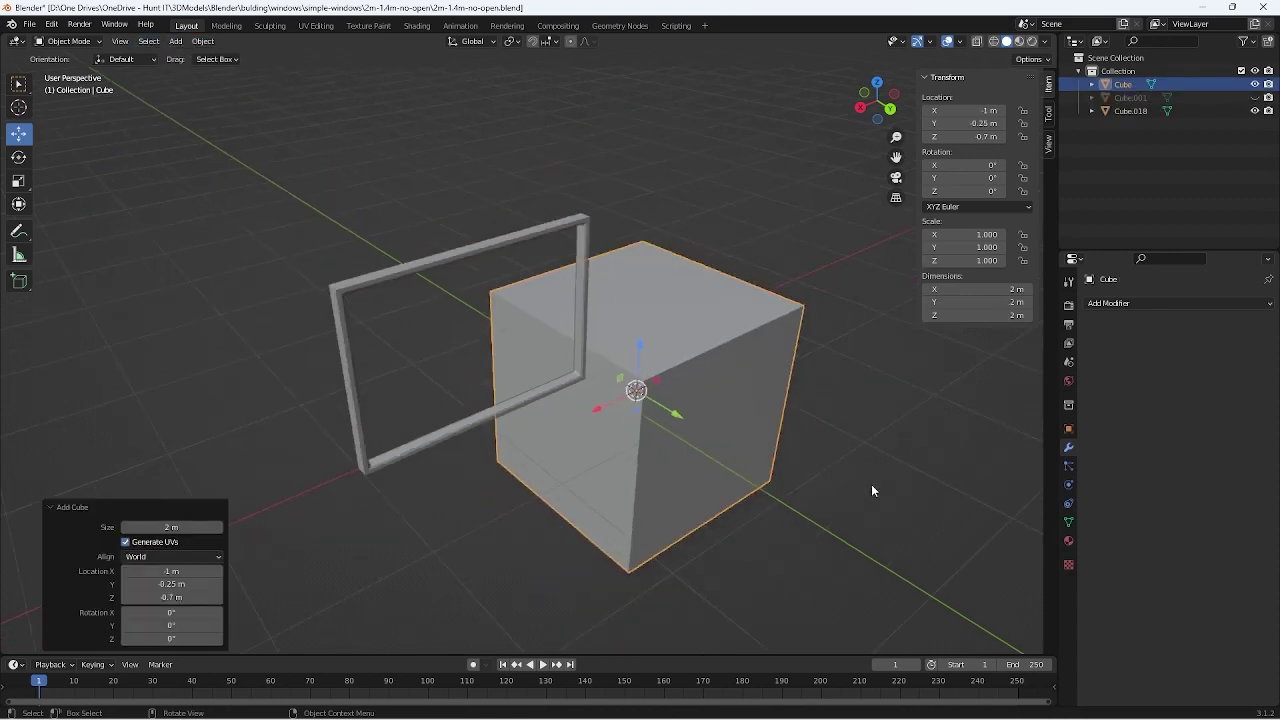
mouse_move(871, 484)
middle_mouse_down()
mouse_move(677, 504)
mouse_move(528, 440)
mouse_move(514, 460)
mouse_move(706, 441)
mouse_move(754, 409)
mouse_move(736, 442)
middle_mouse_up()
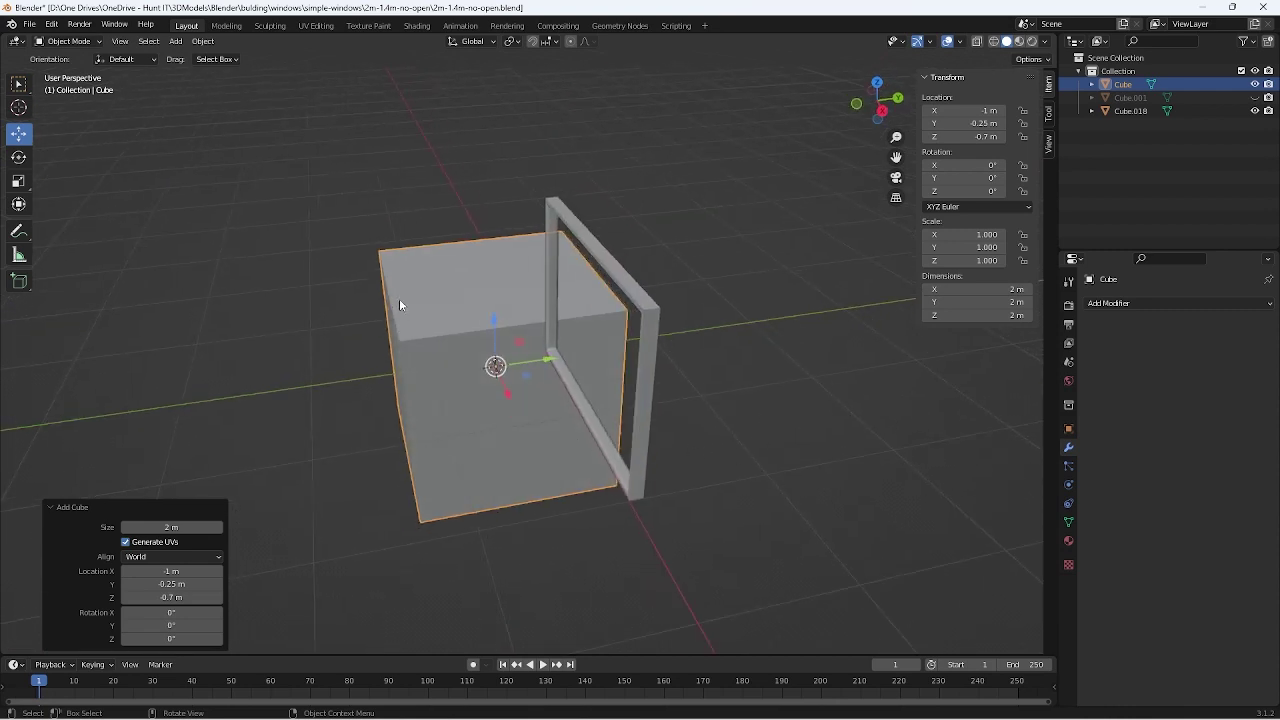
Enter the cube's Edit Mode and select its bottom corner vertex
key("Tab")
middle_click_drag(454, 430, 400, 425)
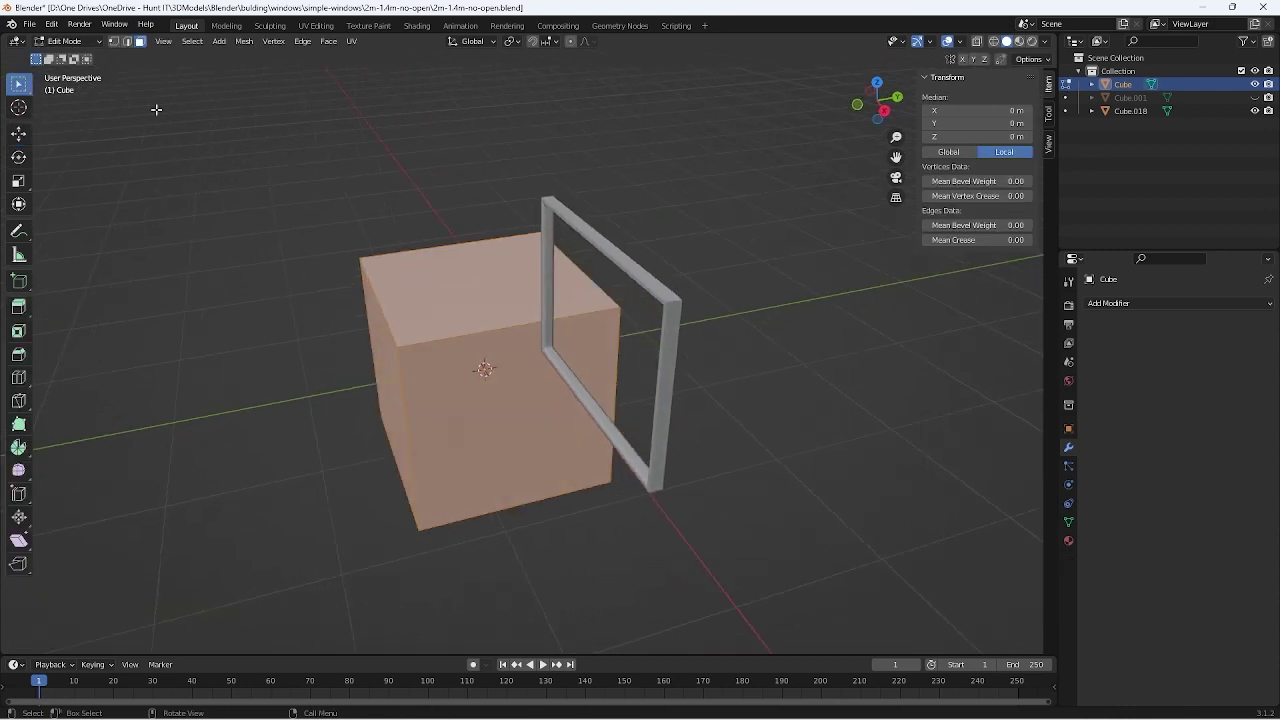
left_click(116, 42)
middle_click_drag(203, 288, 330, 374)
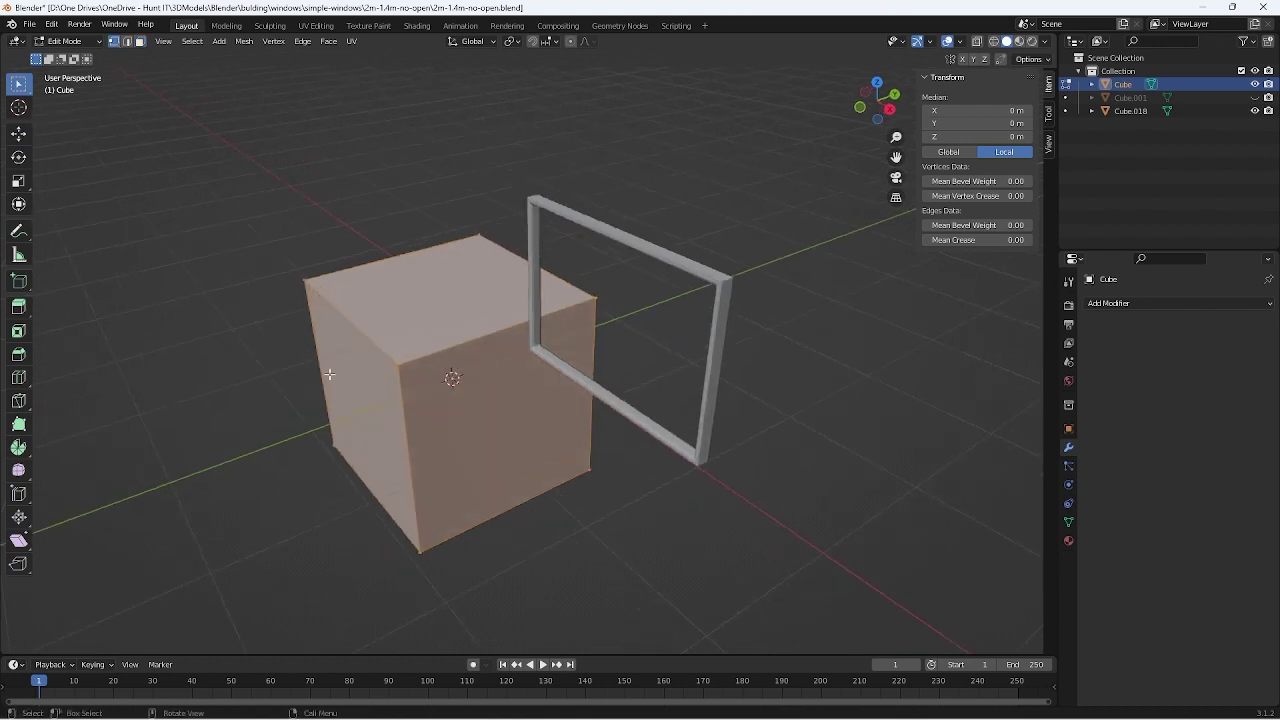
left_click(326, 452)
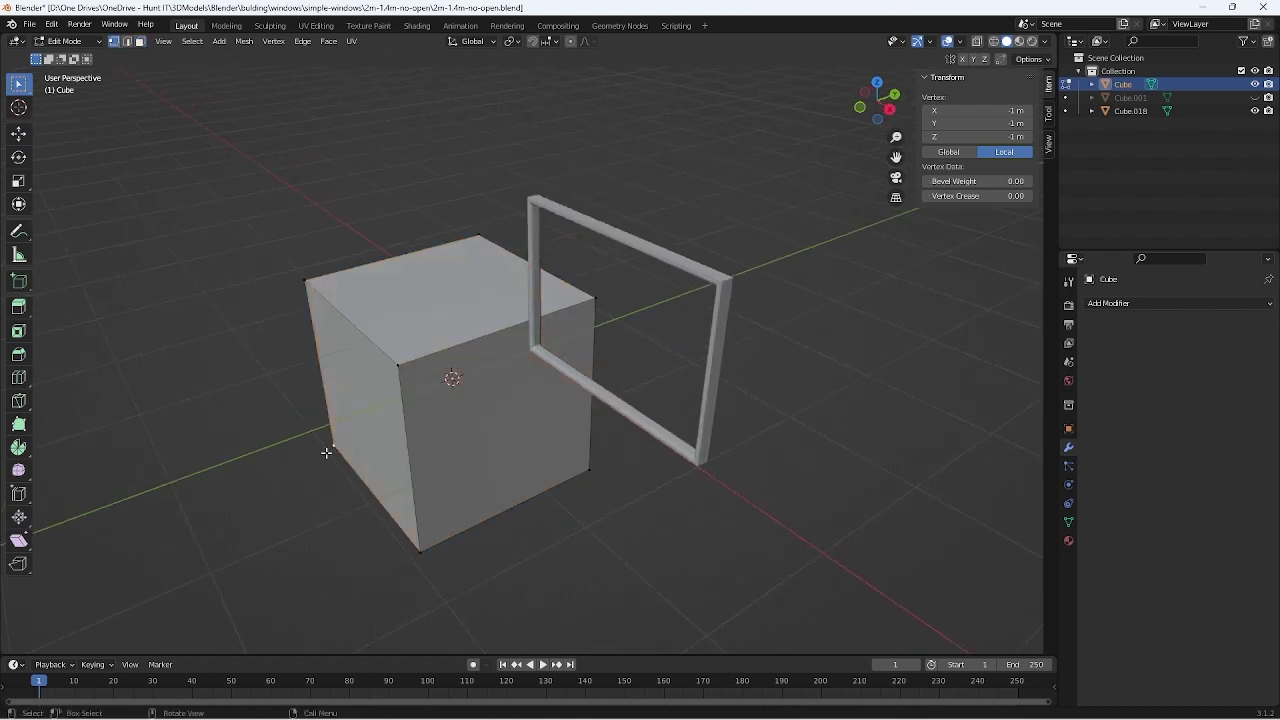
Snap the 3D cursor to the selected corner vertex and return to Object Mode
left_click(302, 42)
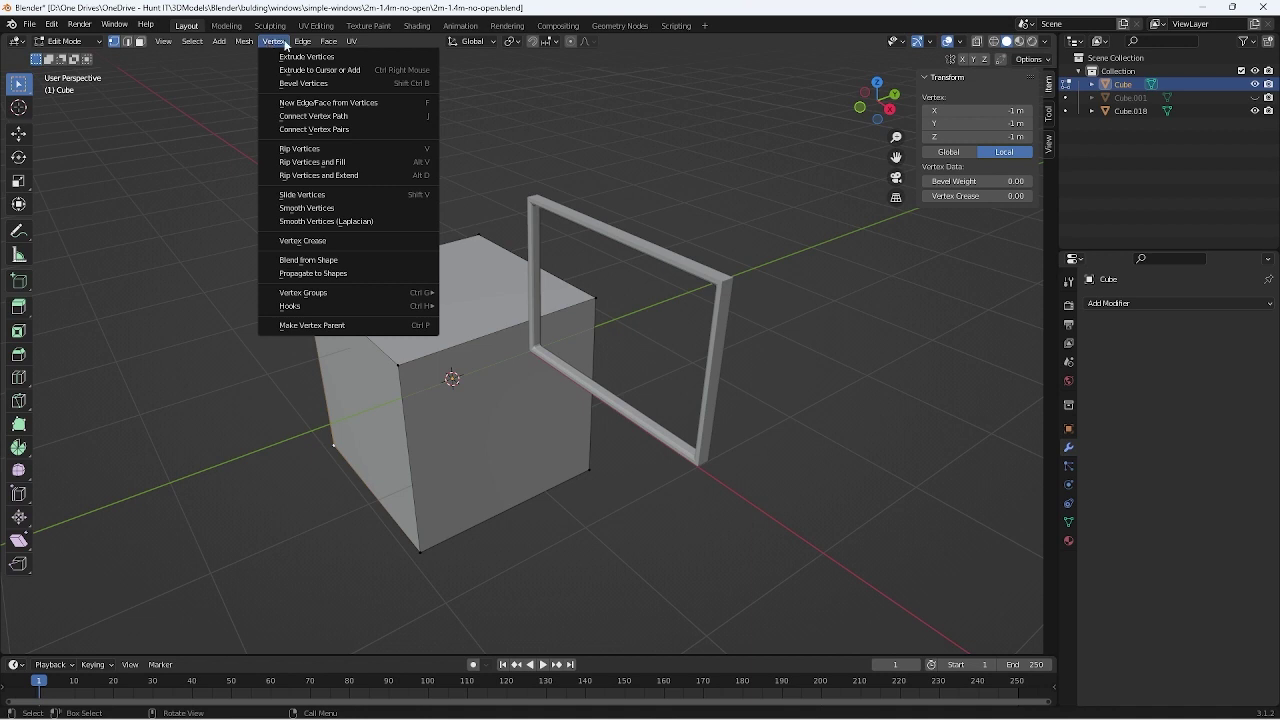
mouse_move(244, 41)
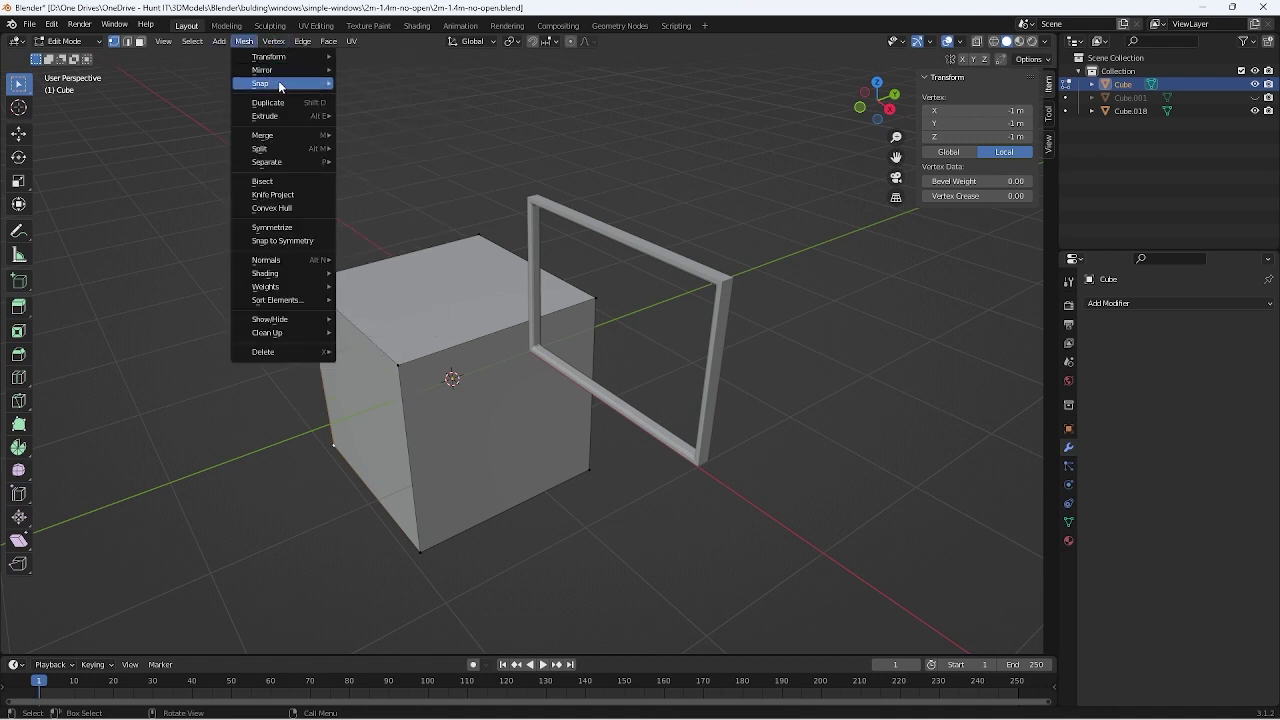
mouse_move(262, 84)
left_click(412, 104)
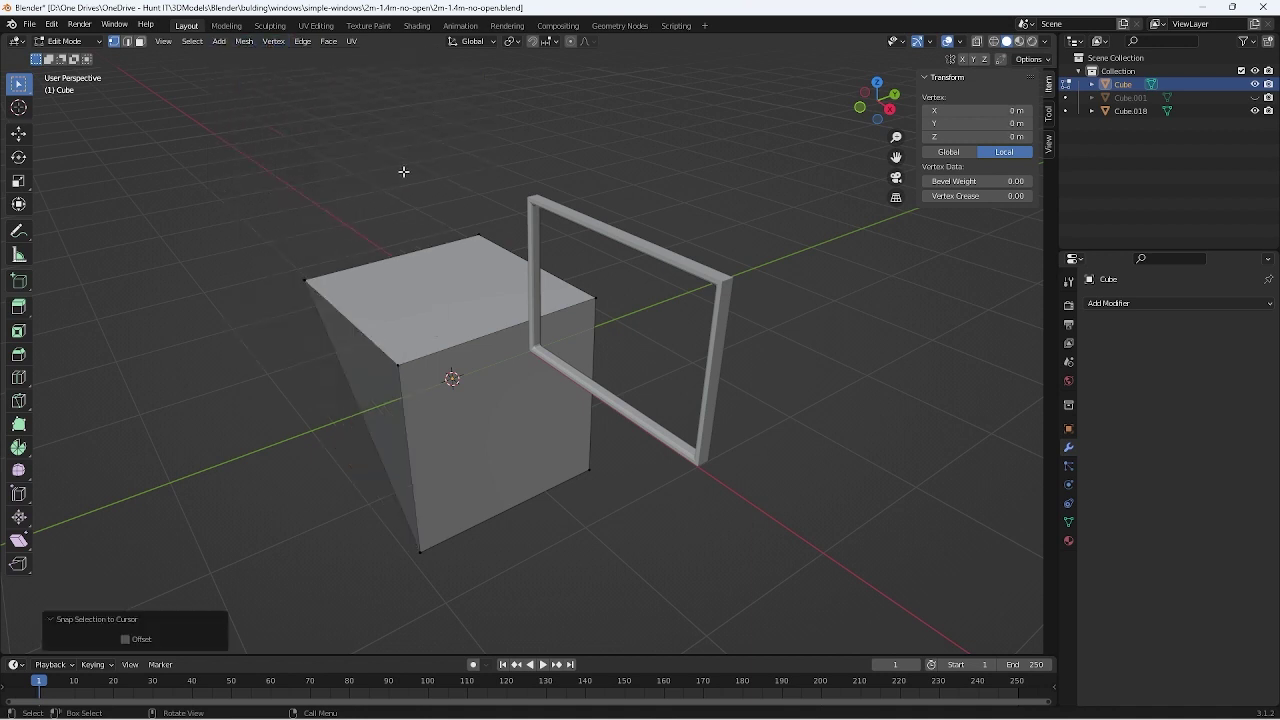
key("ctrl+z")
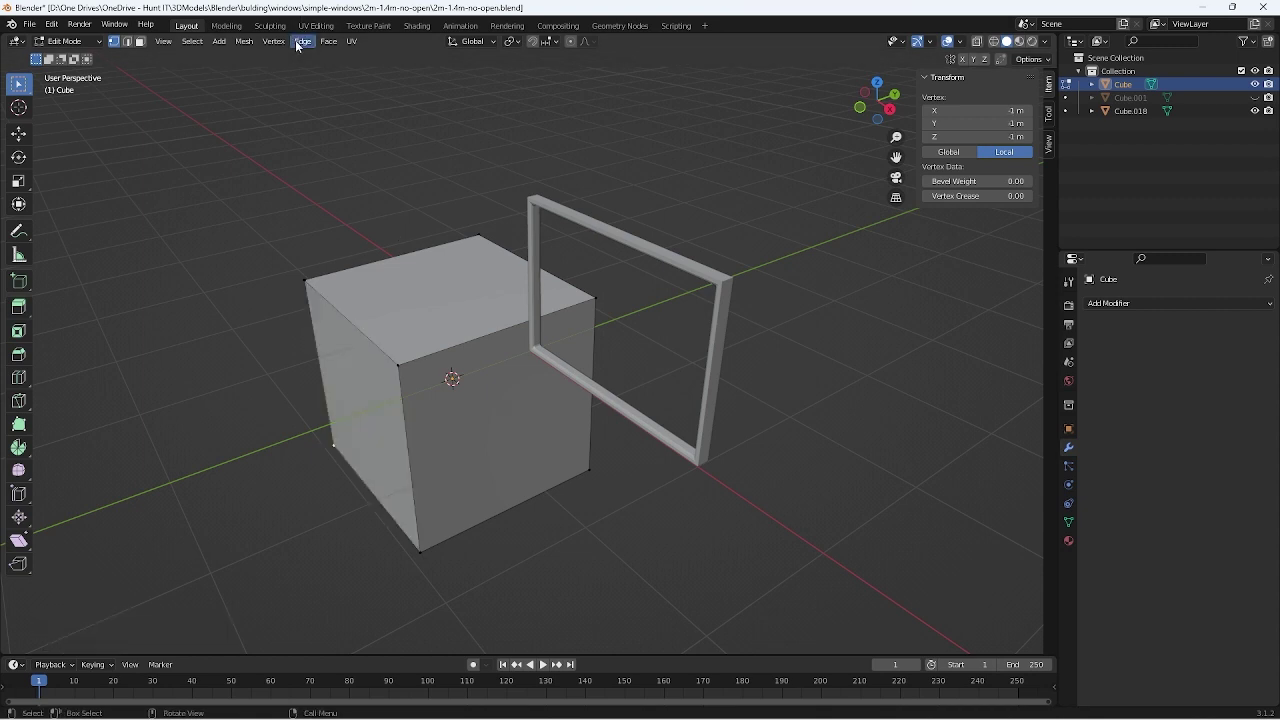
left_click(297, 45)
key("Escape")
left_click(244, 41)
mouse_move(262, 83)
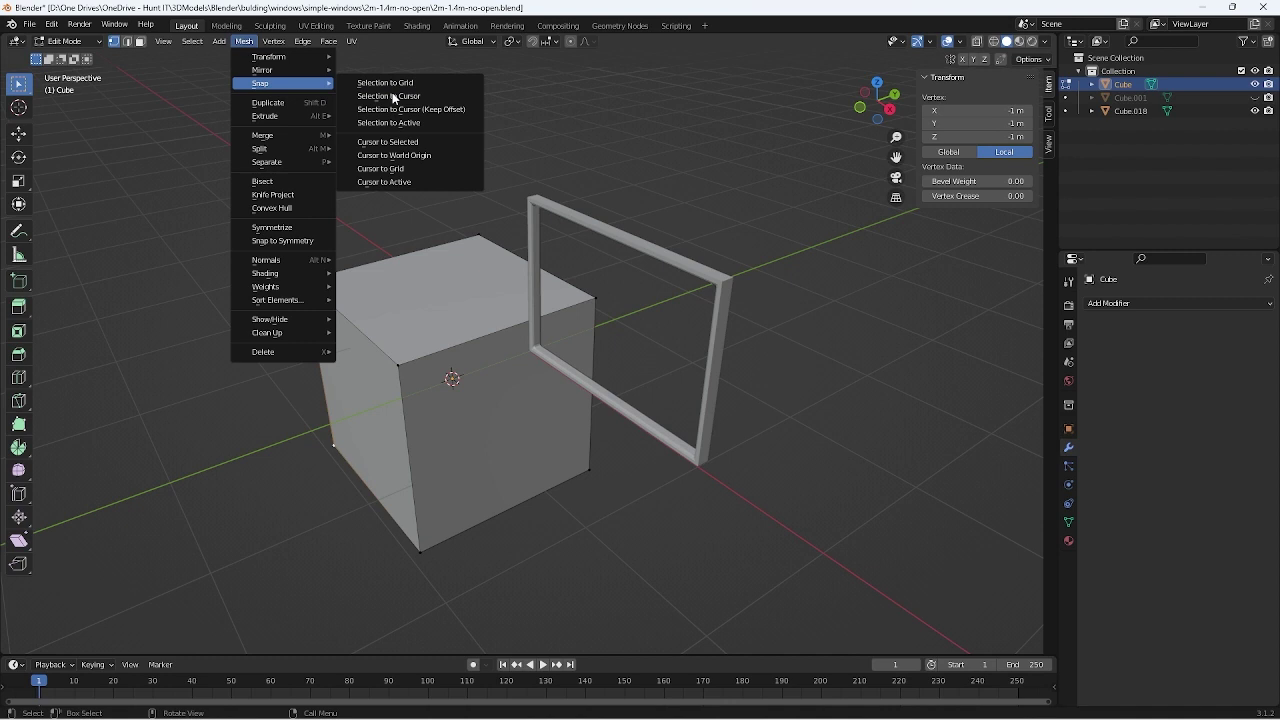
left_click(432, 146)
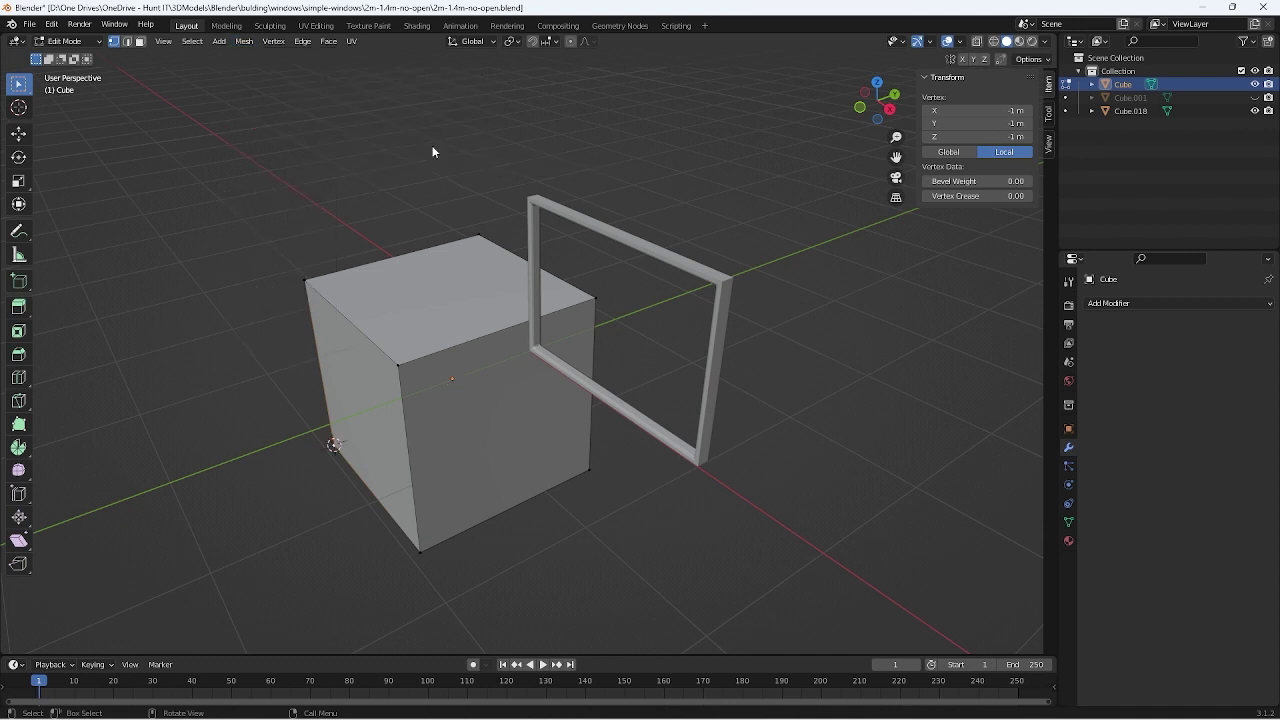
key("Tab")
left_click(201, 42)
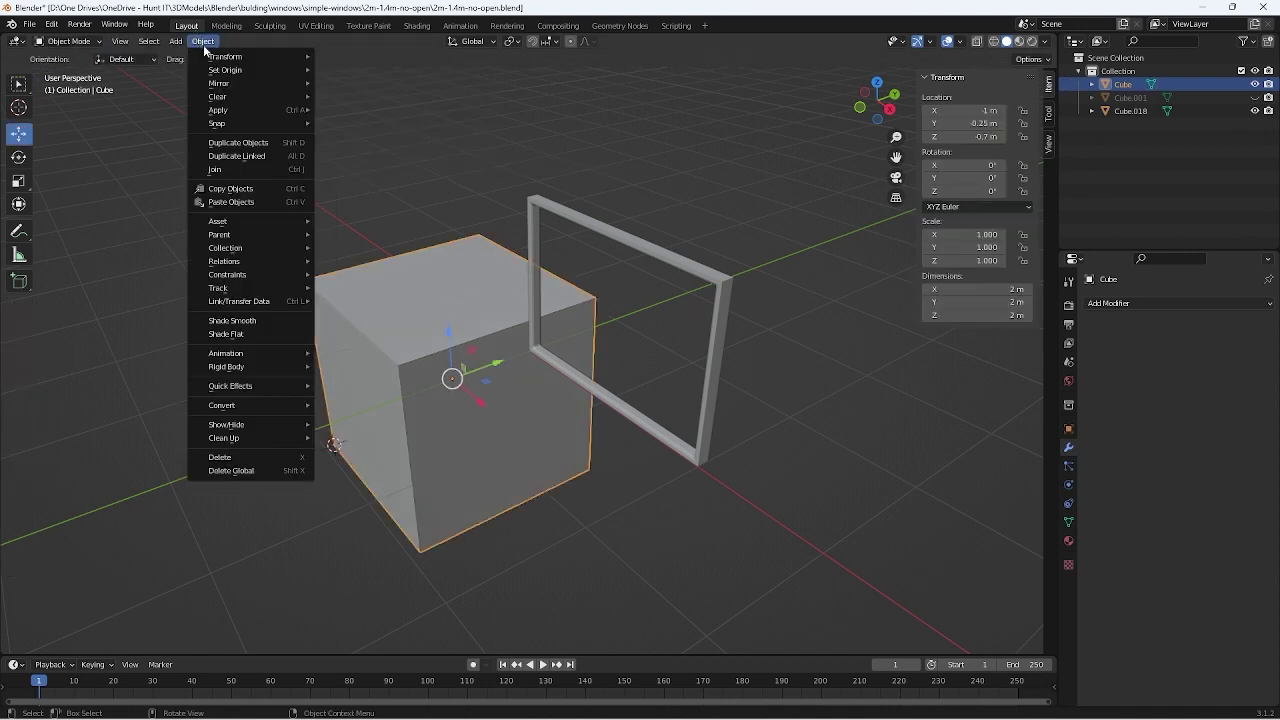
mouse_move(226, 70)
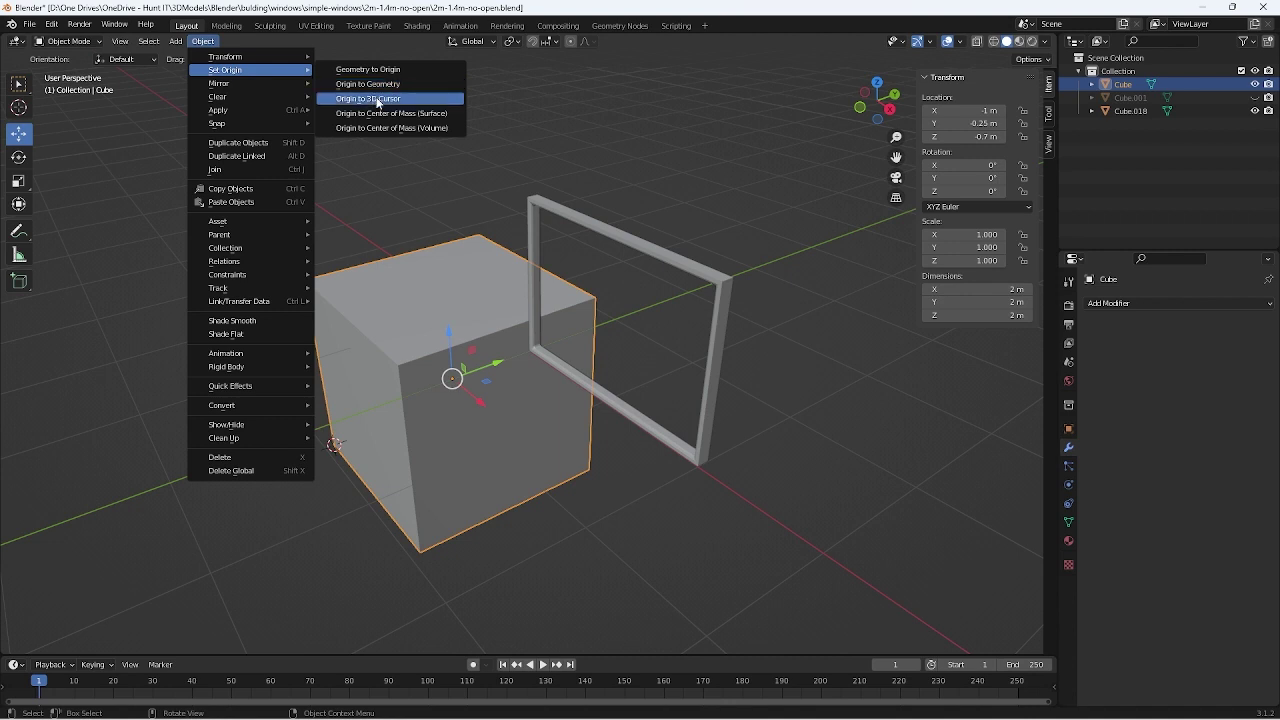
Set the cube's origin to the 3D cursor and zero its location and rotation
left_click(368, 98)
left_click(965, 110)
type("0")
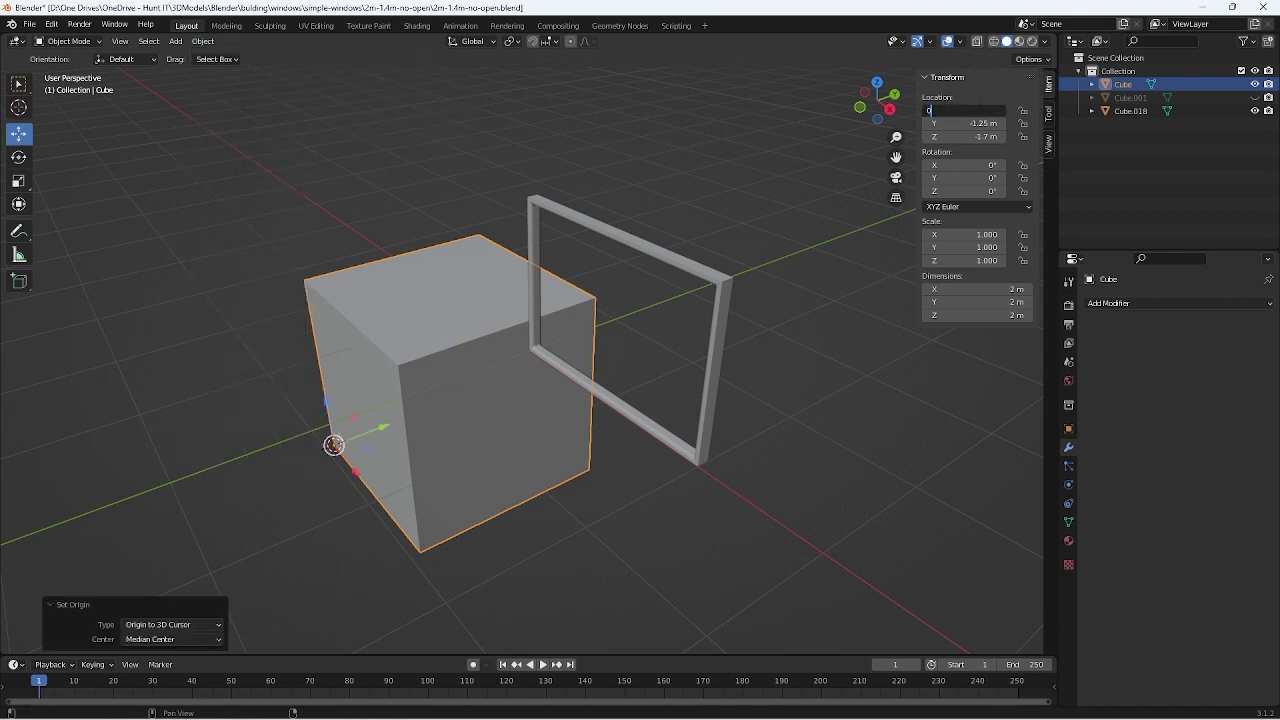
key("Tab")
type("0")
key("Tab")
type("0")
key("Tab")
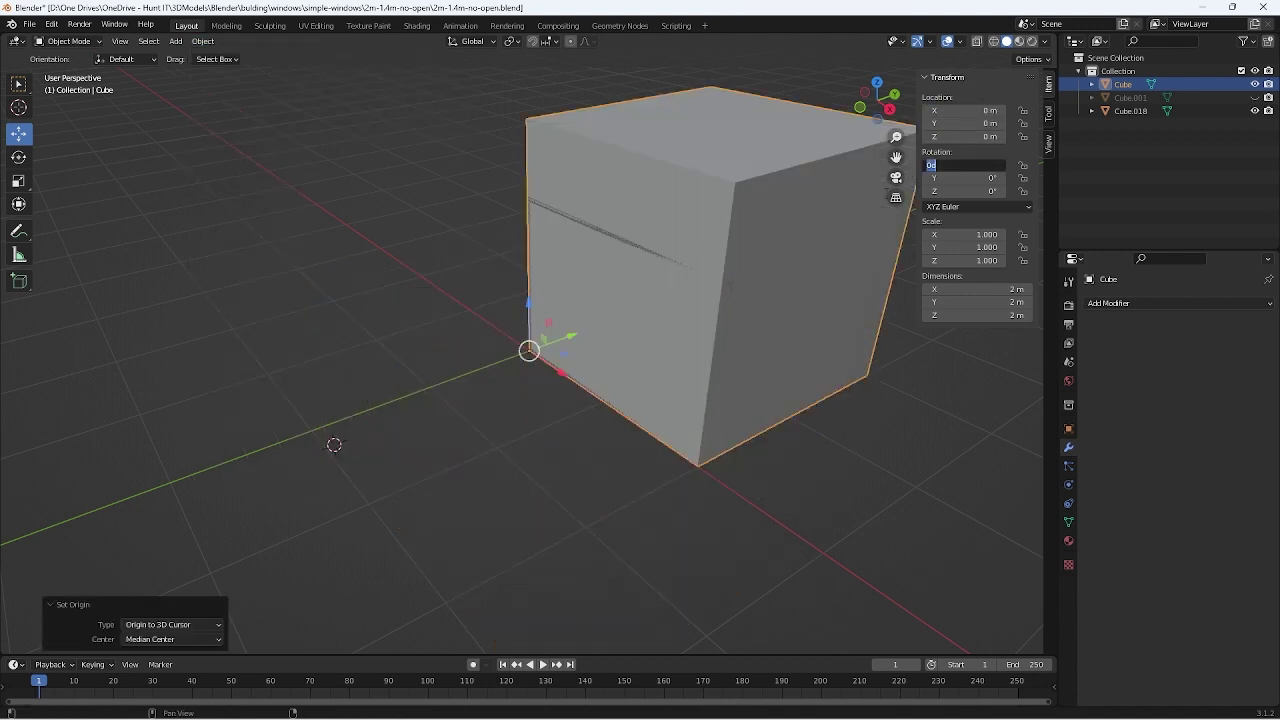
key("Return")
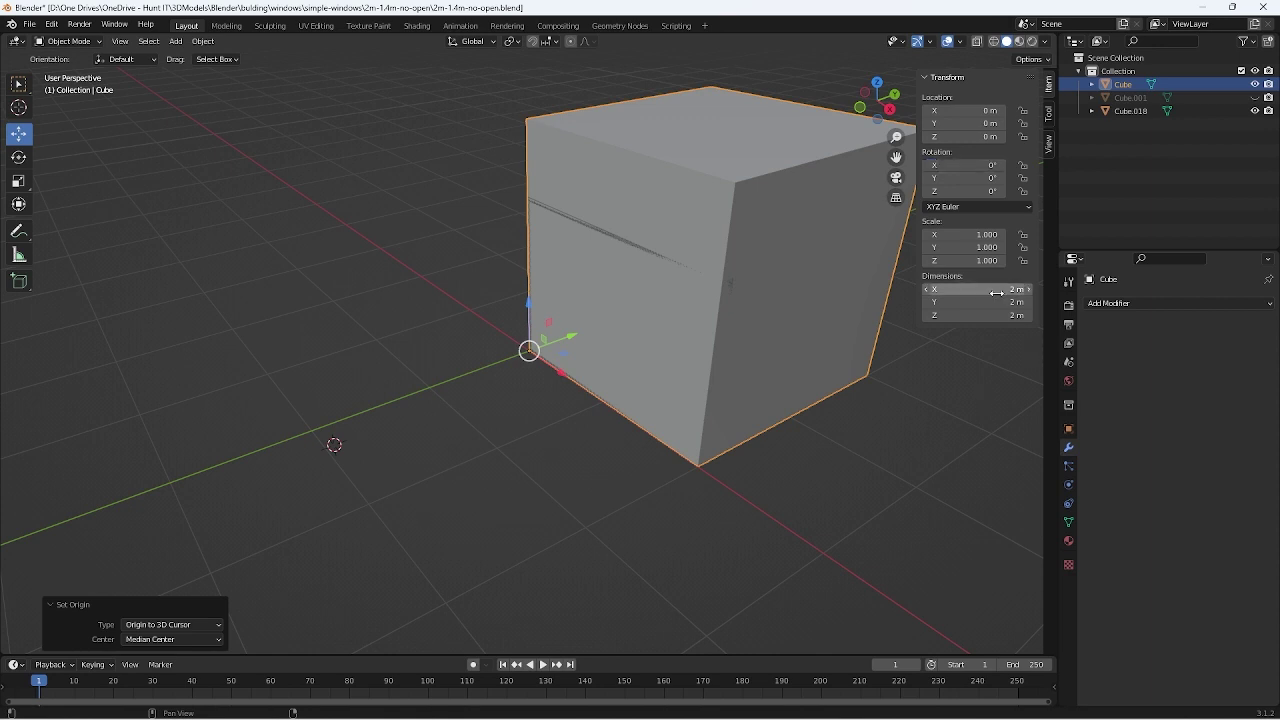
Set the cube's dimensions to X 1.9 m, Y 0.05 m, Z 1.4 m
left_click(997, 290)
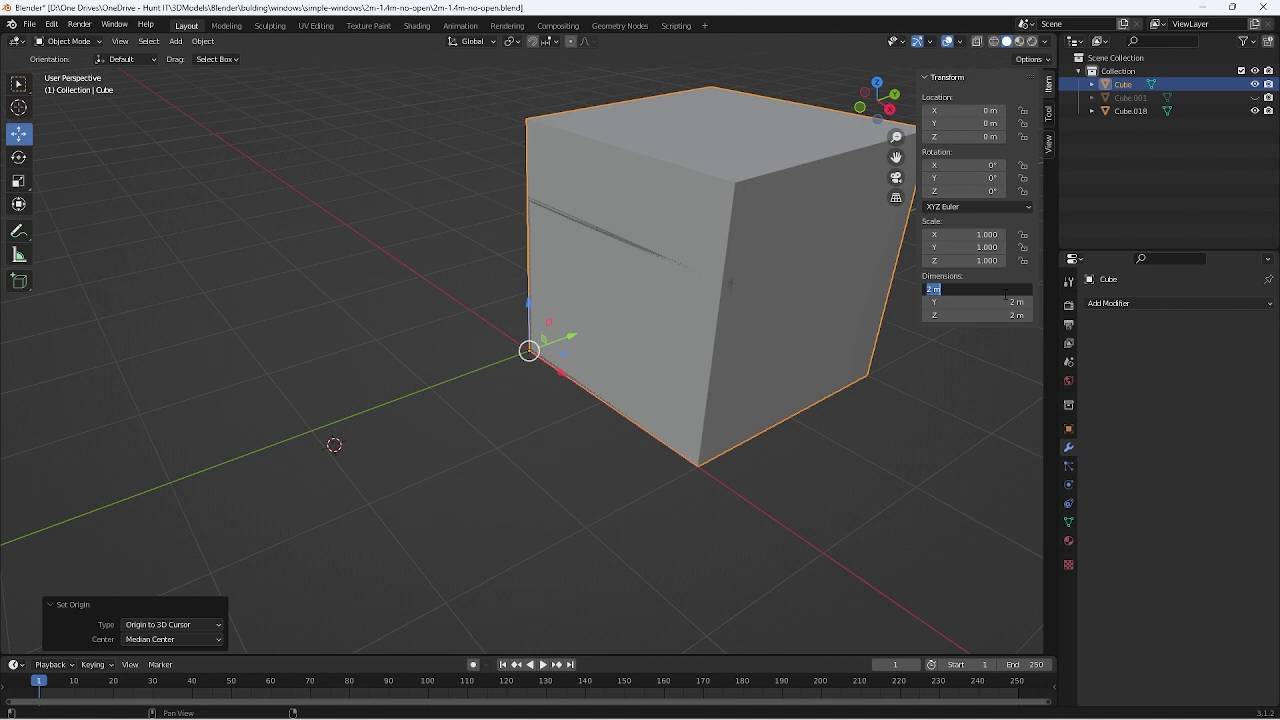
type("1.9")
key("Tab")
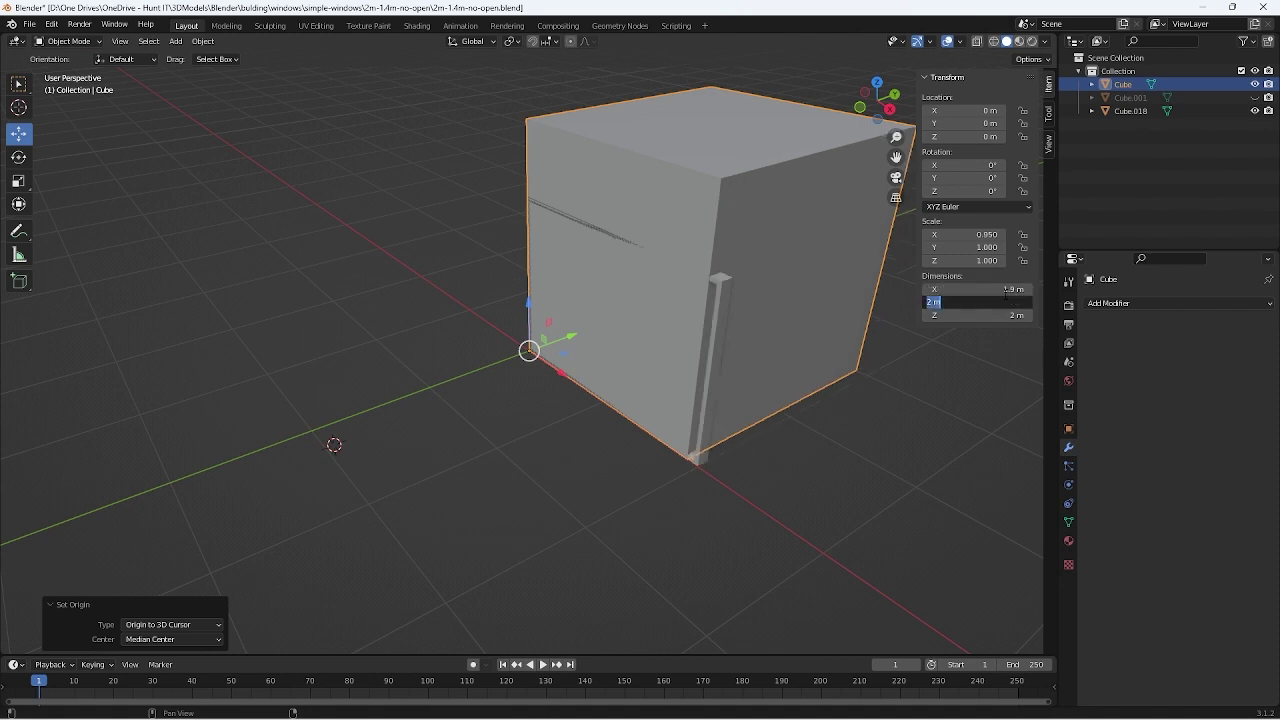
key("BackSpace")
type("0.05")
key("Return")
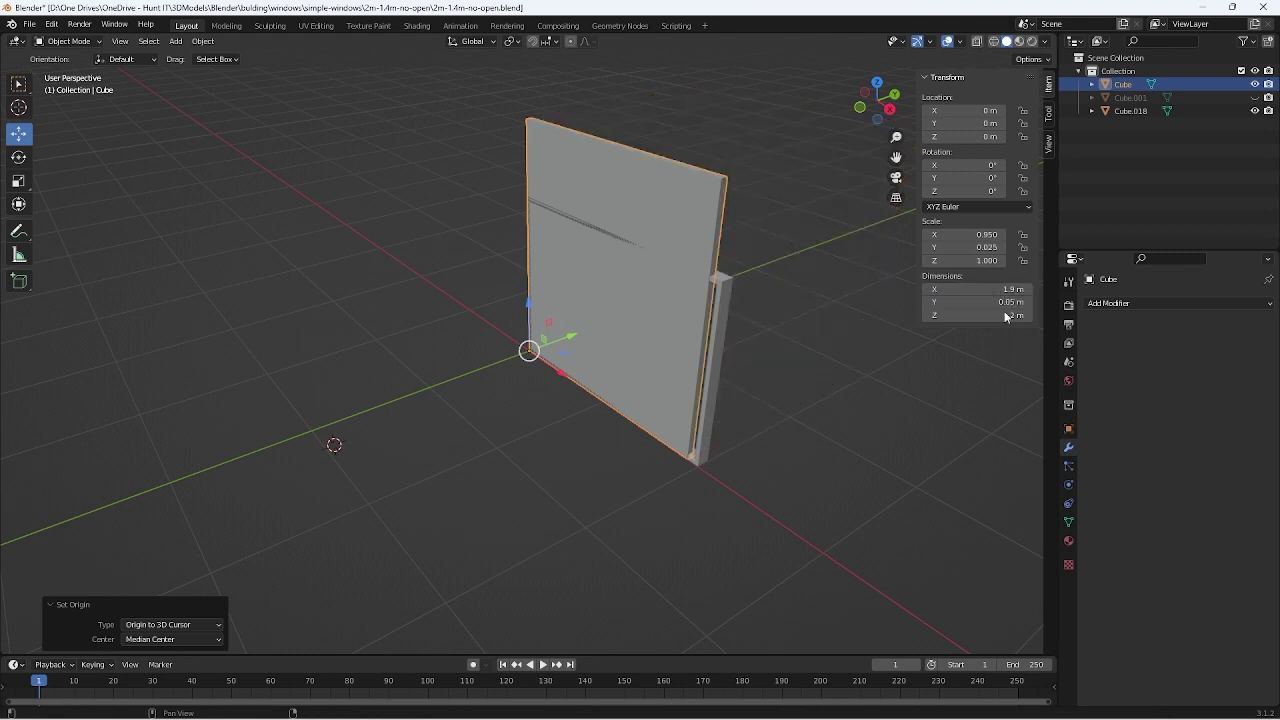
left_click(990, 314)
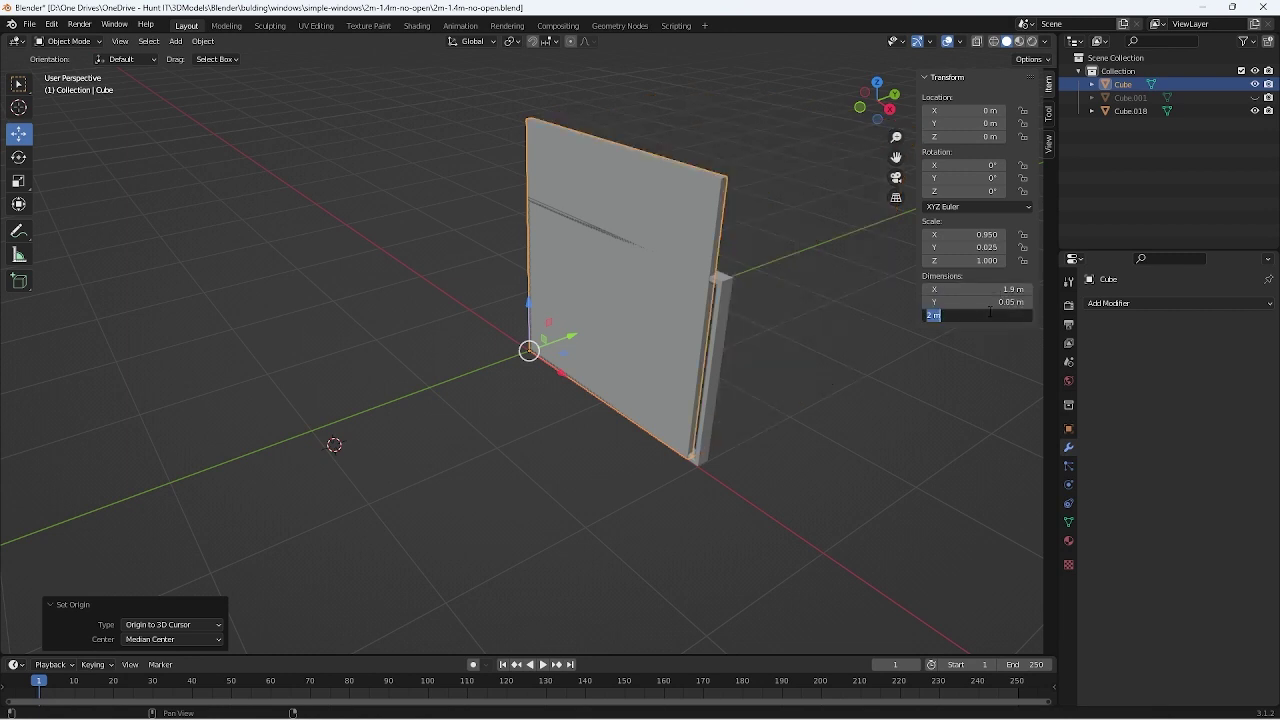
type("1.4")
key("Return")
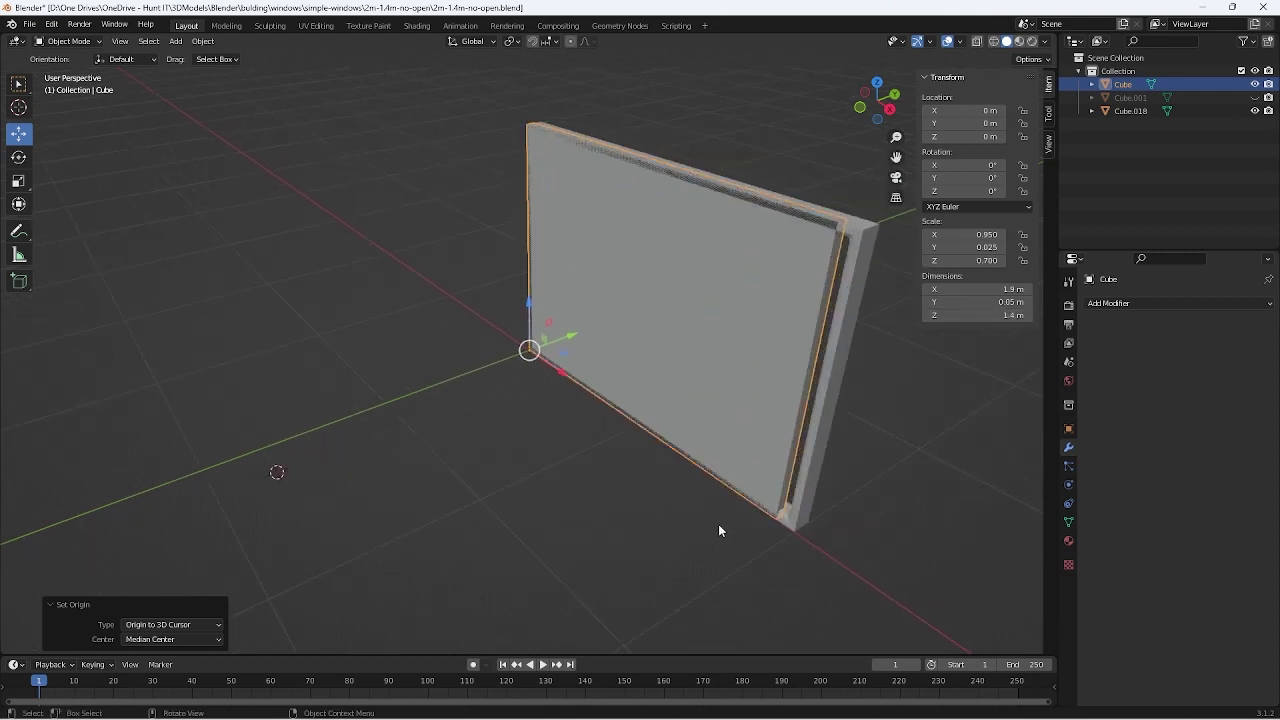
Try Z heights of 1.2 m and 1.3 m before settling back on 1.4 m
left_click(990, 315)
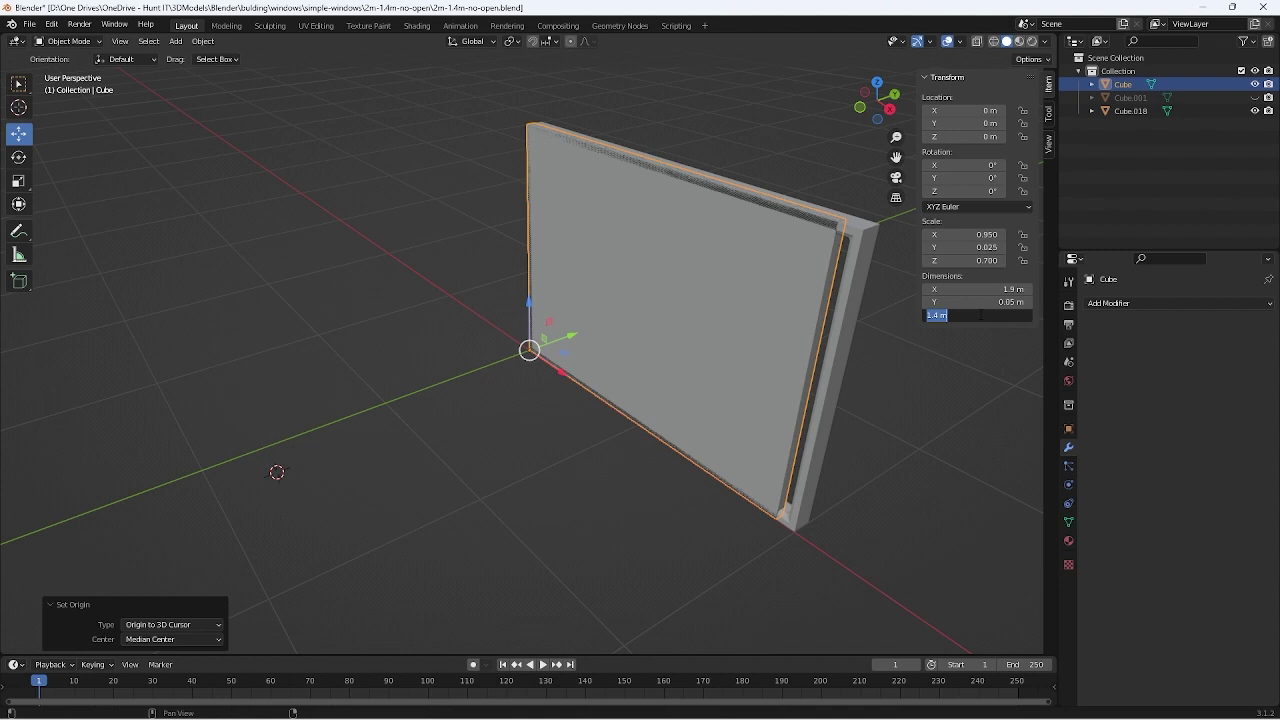
type("1.2")
key("Return")
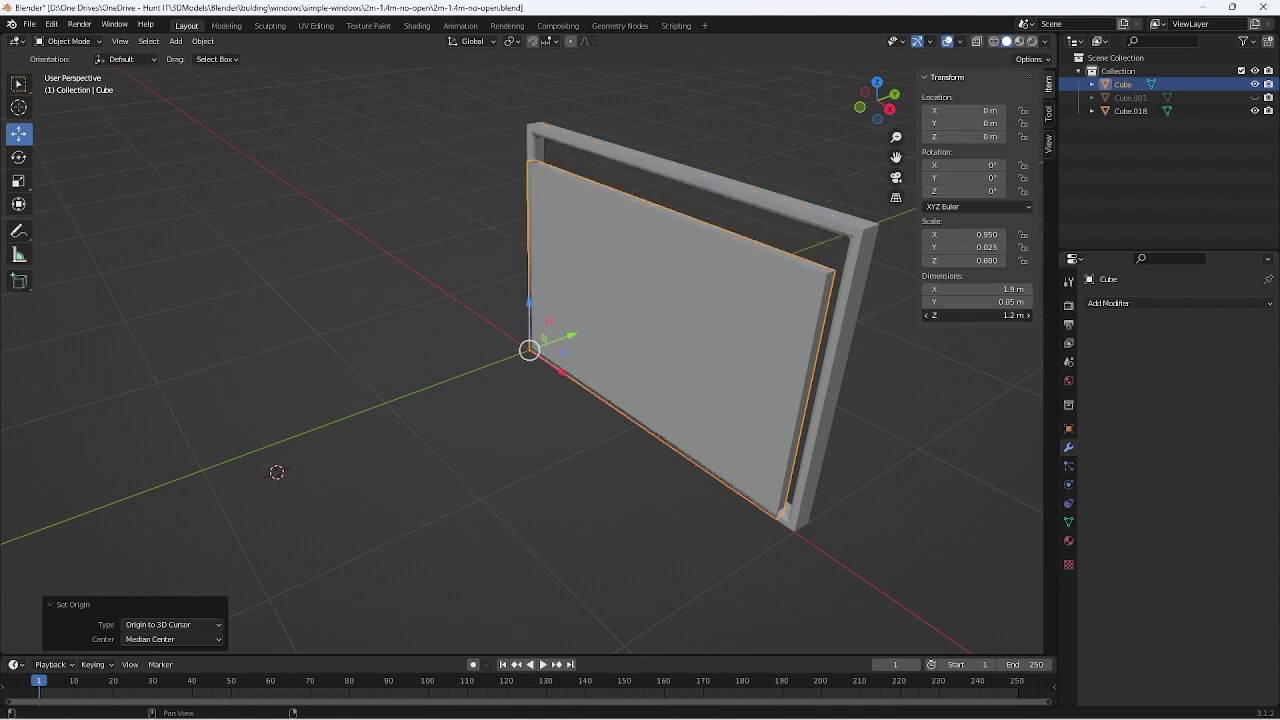
left_click(982, 316)
type("1.3")
key("Return")
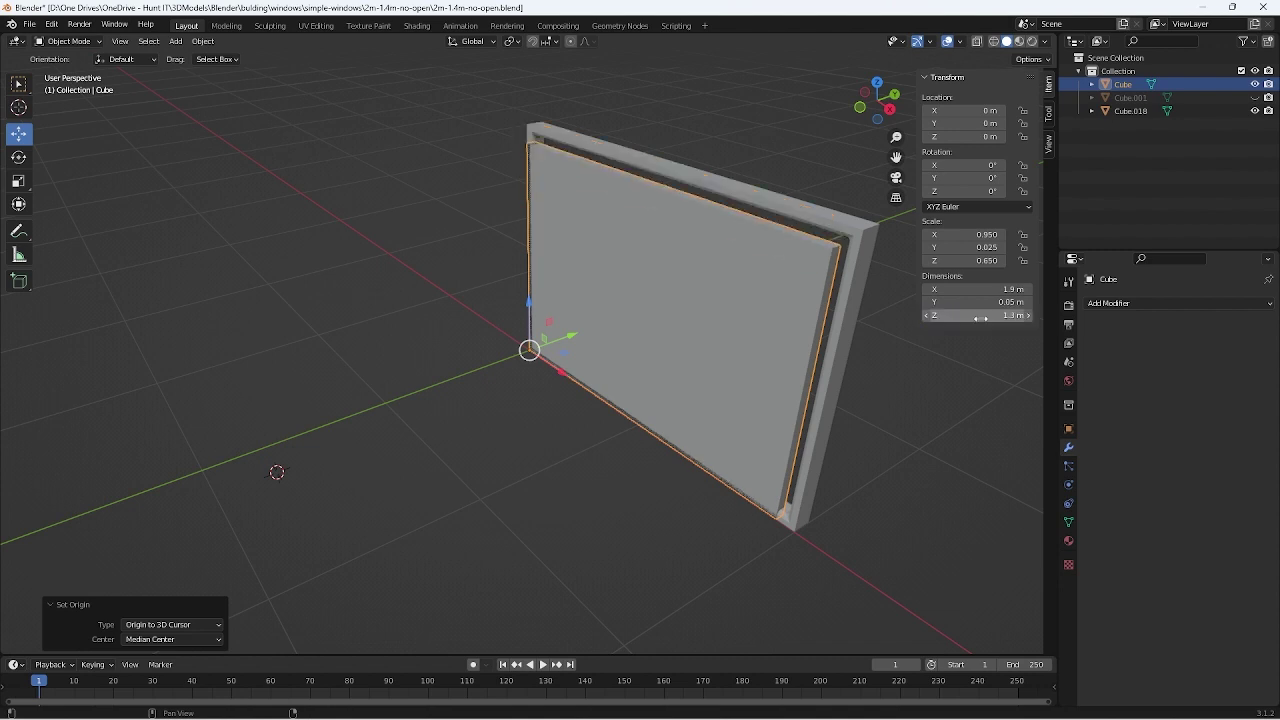
left_click(981, 316)
type("1.4")
key("Return")
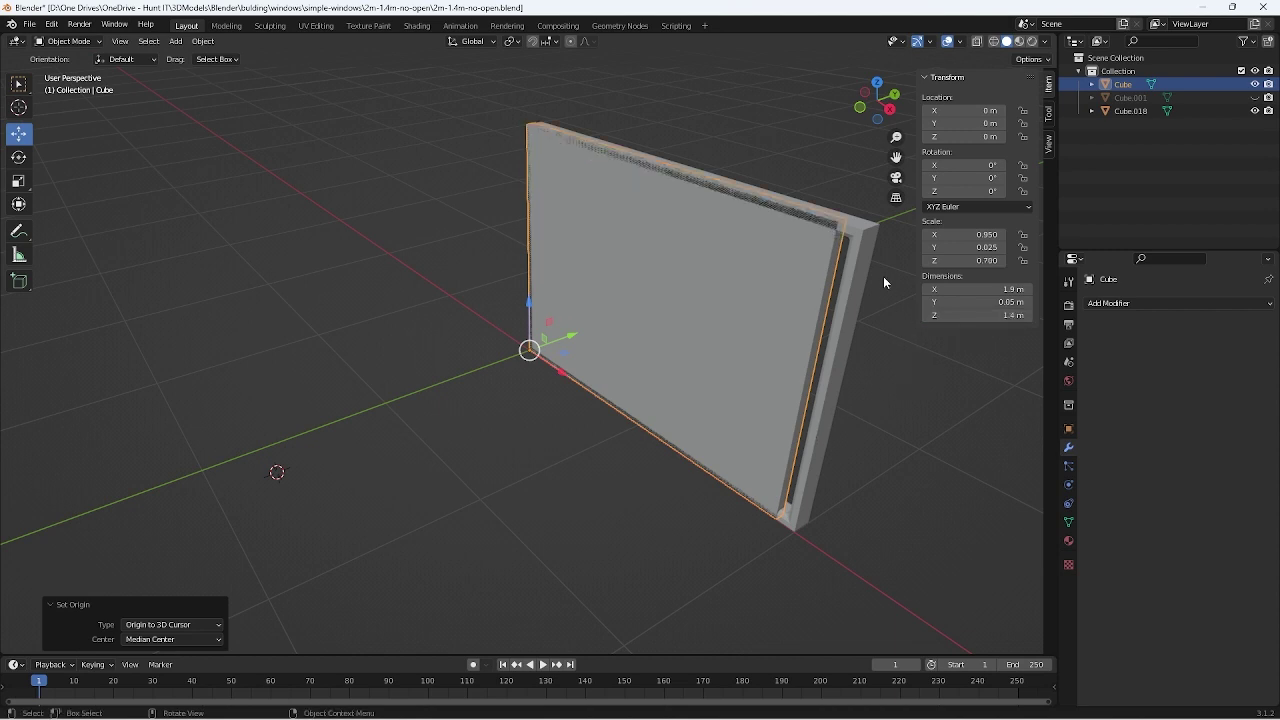
Set the pane height to 1.3 m and raise it slightly along Z
mouse_move(883, 276)
middle_mouse_down()
mouse_move(893, 265)
mouse_move(852, 265)
middle_mouse_up()
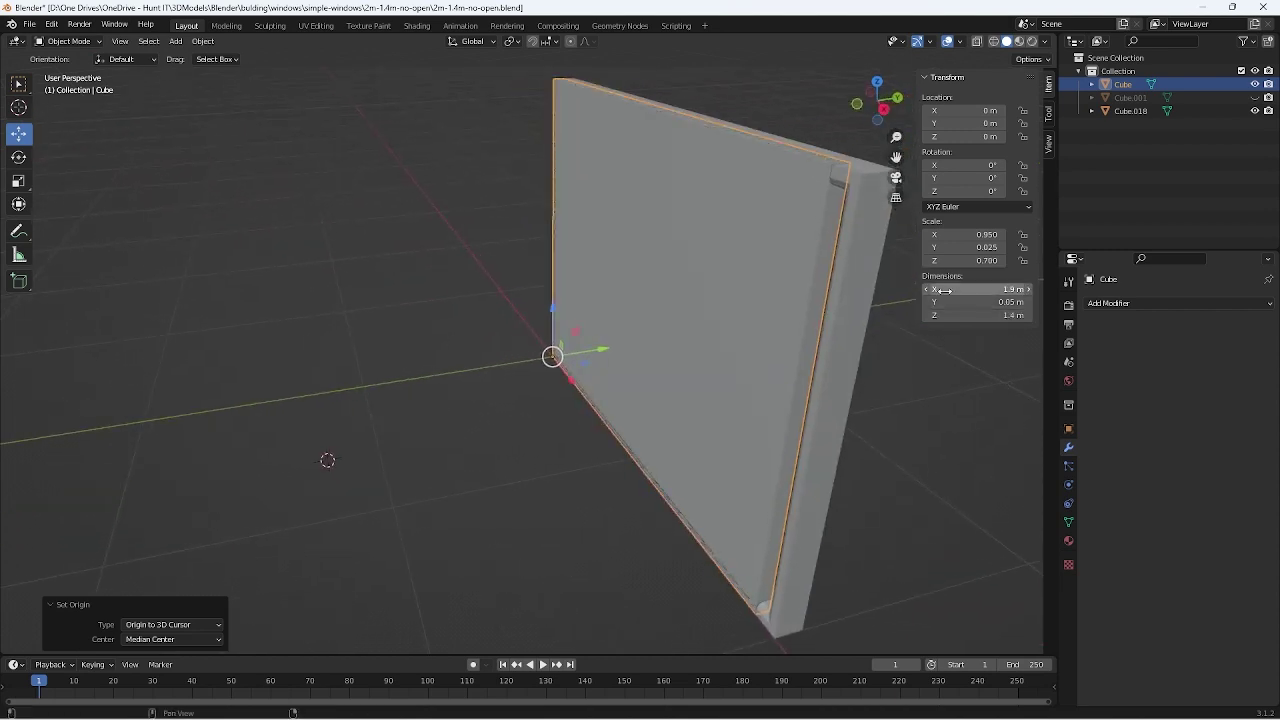
left_click(971, 315)
type("1.")
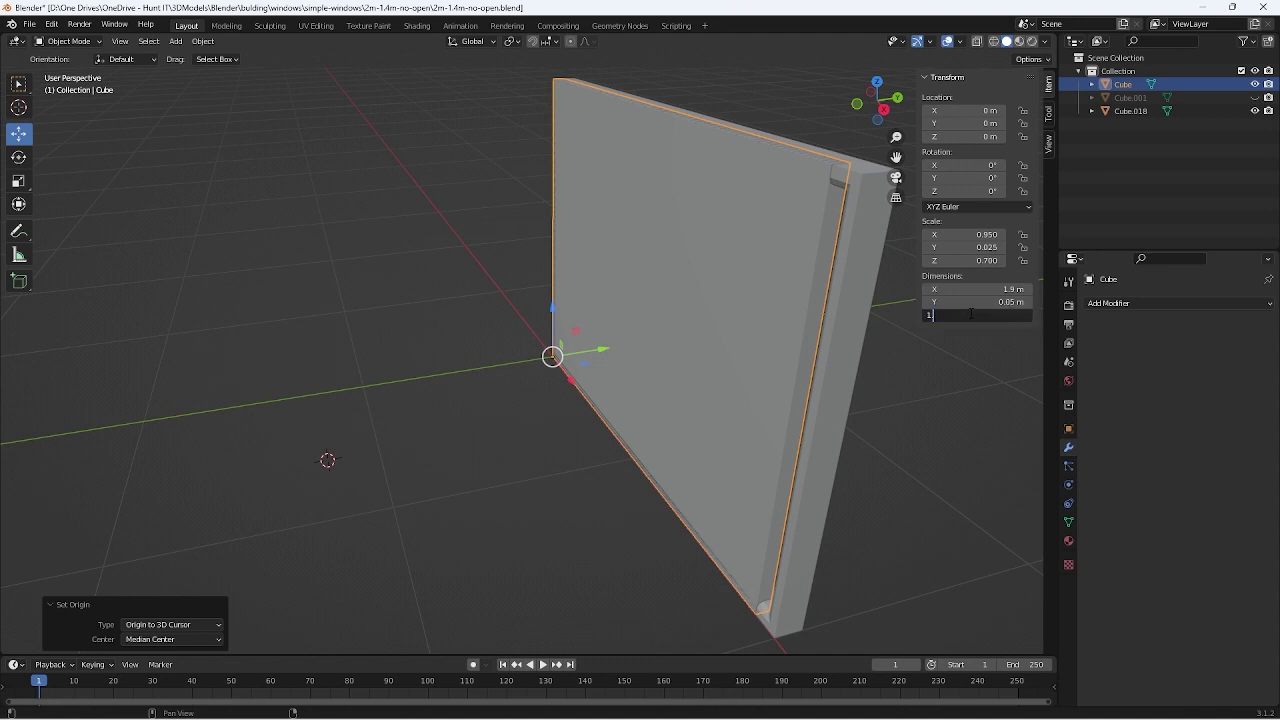
type("3")
key("Return")
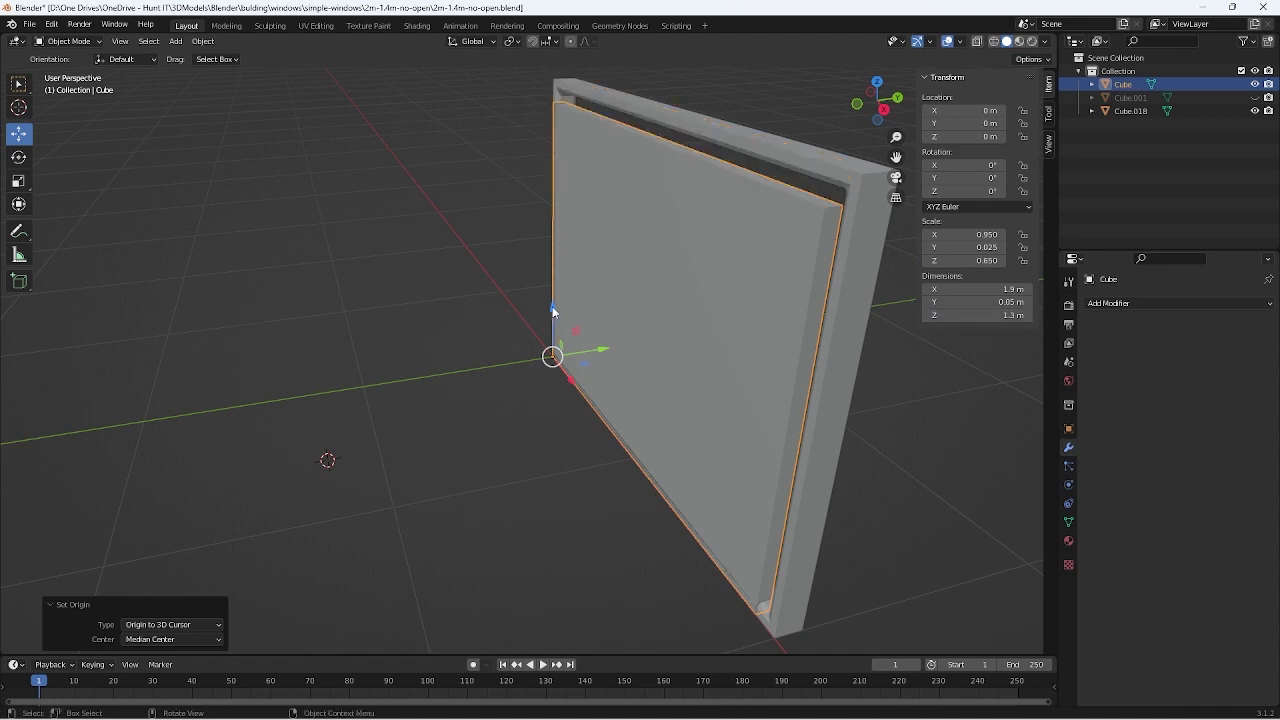
key("g")
key("z")
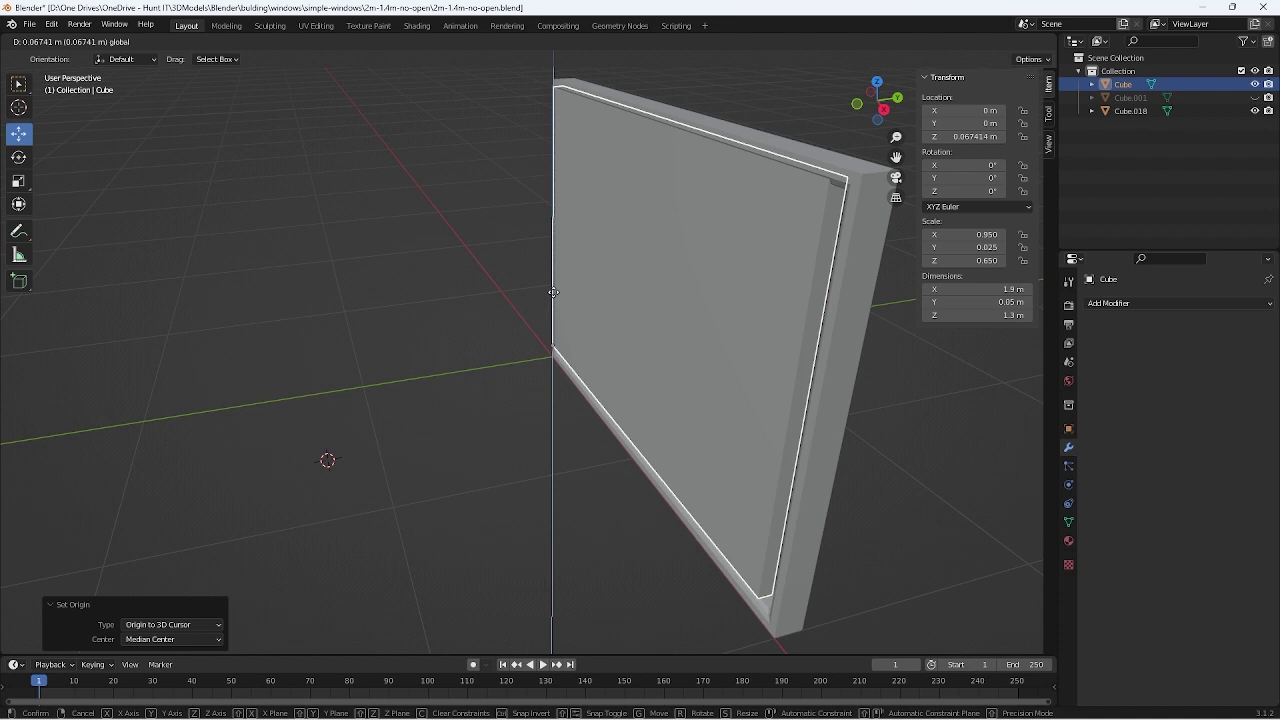
left_click(556, 292)
Change the pane height to 1.35 m and nudge it down along Z
middle_click_drag(570, 285, 590, 313)
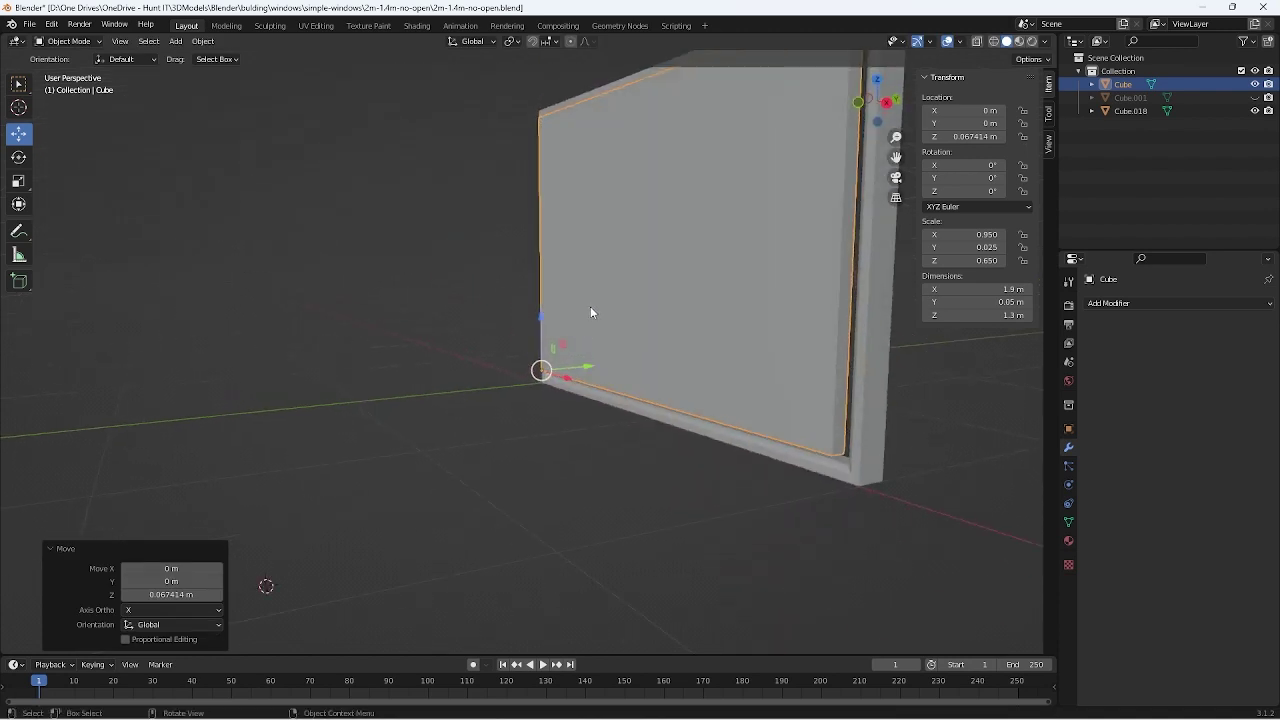
left_click(982, 315)
type("1.3")
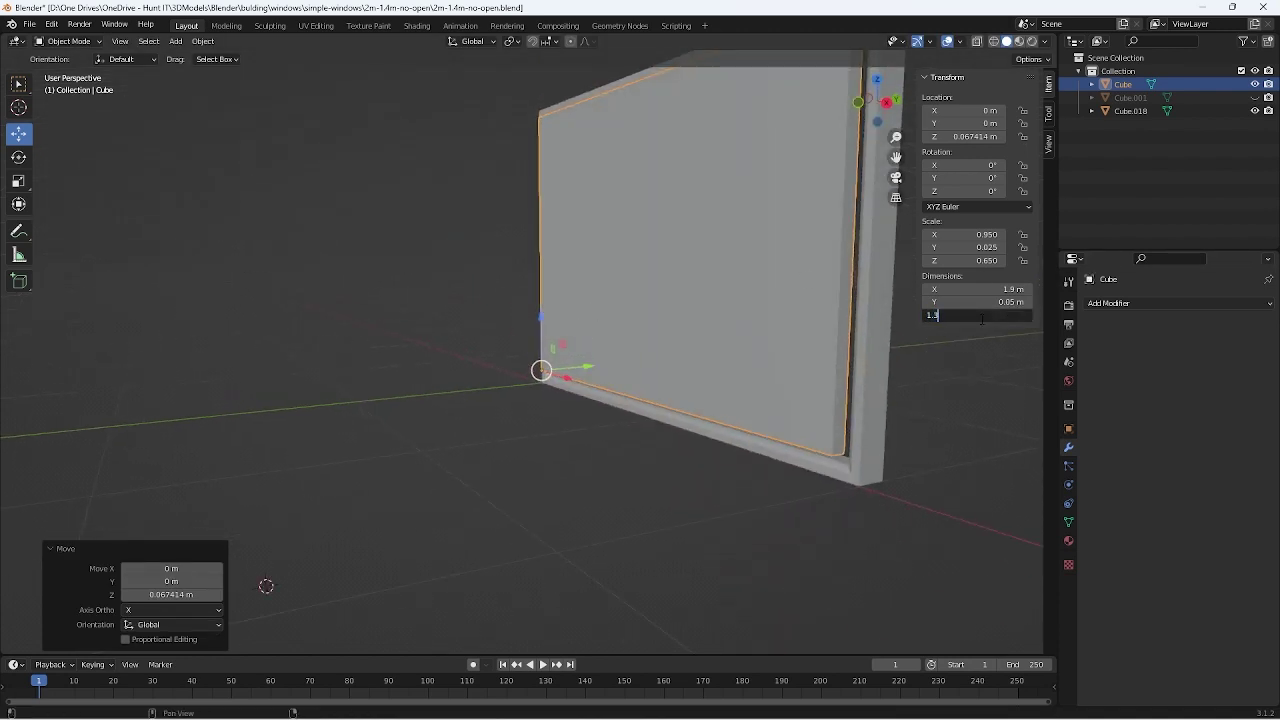
type("5")
key("Return")
middle_click_drag(837, 323, 702, 357)
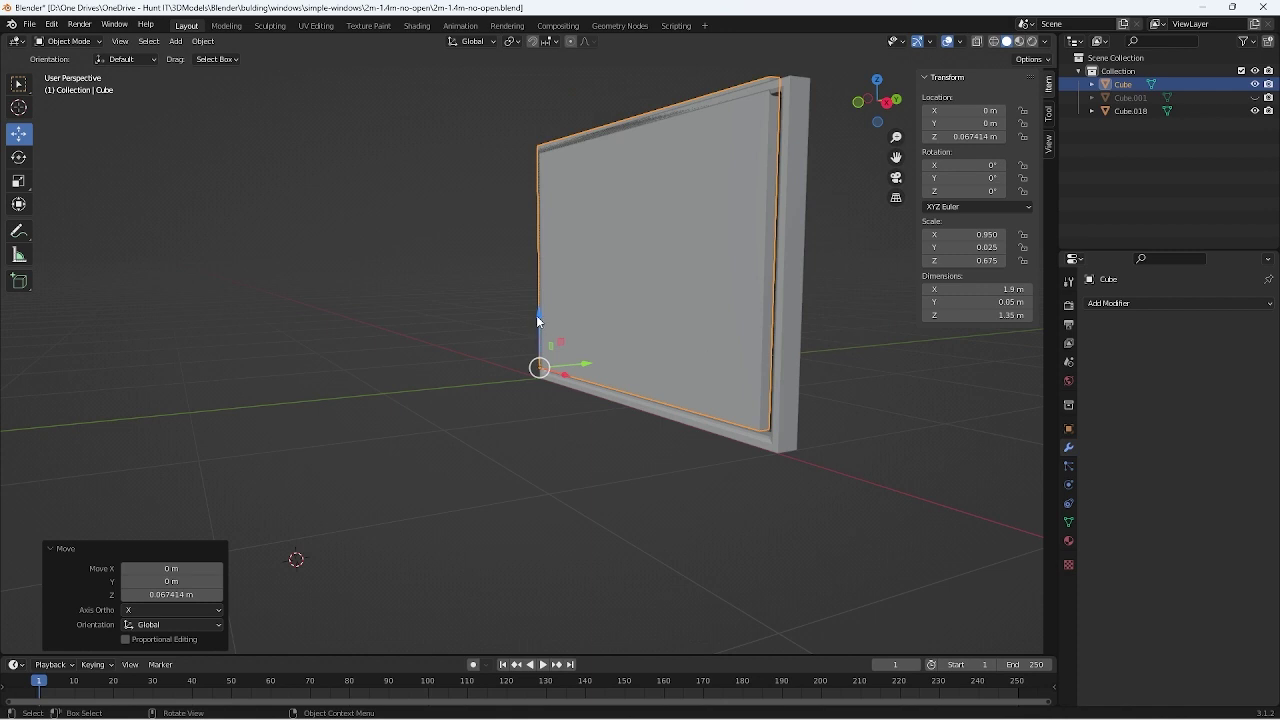
left_click_drag(538, 320, 539, 320)
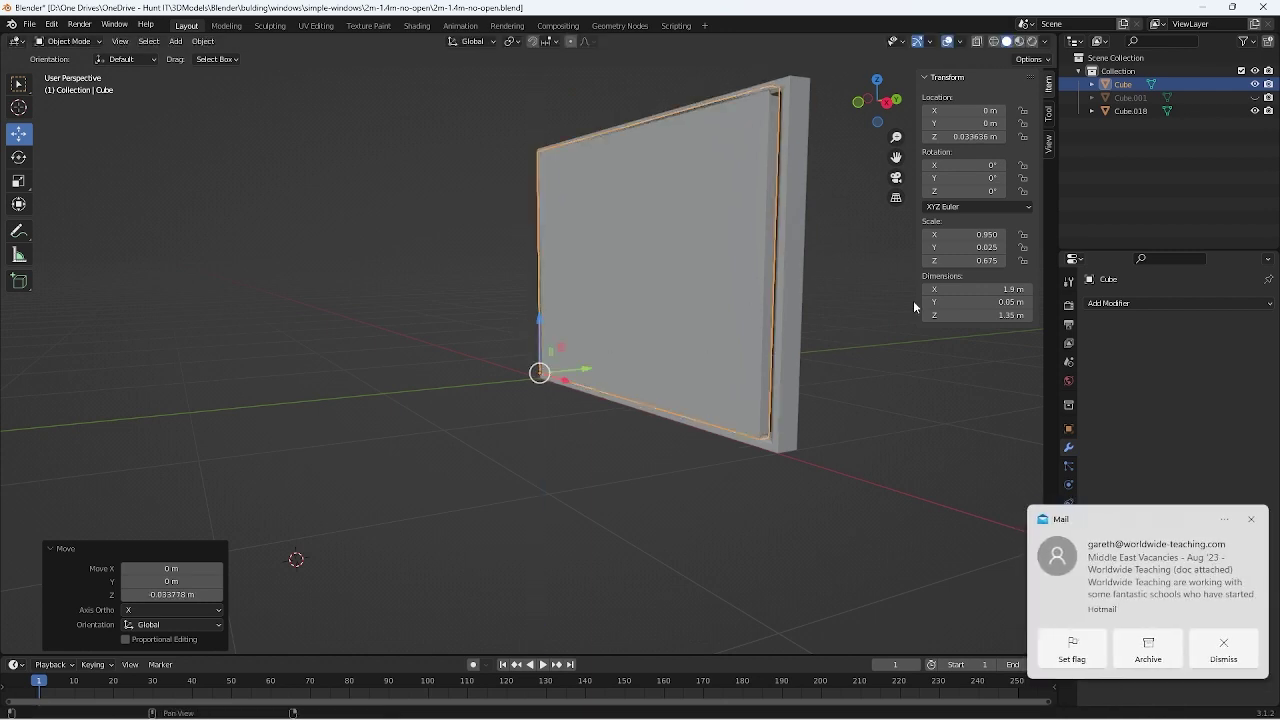
Set the pane width to 1.85 m and slide it sideways along X
left_click(970, 289)
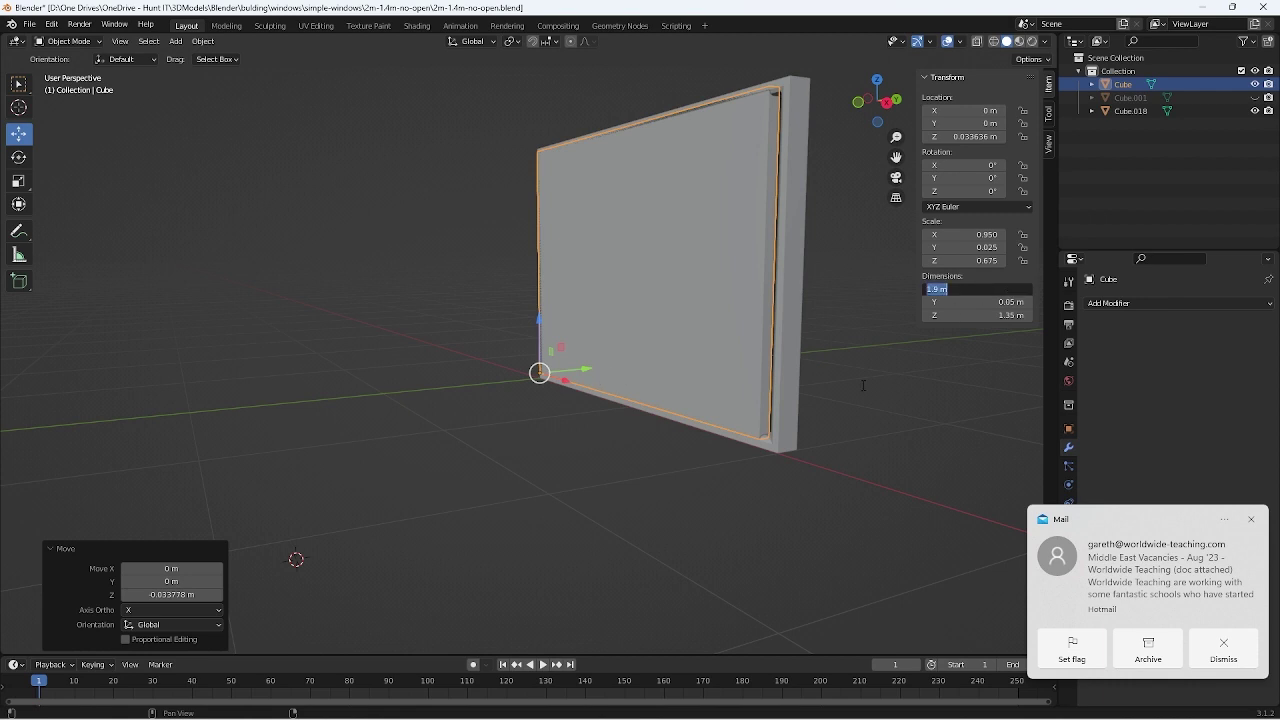
type("1.35")
key("Return")
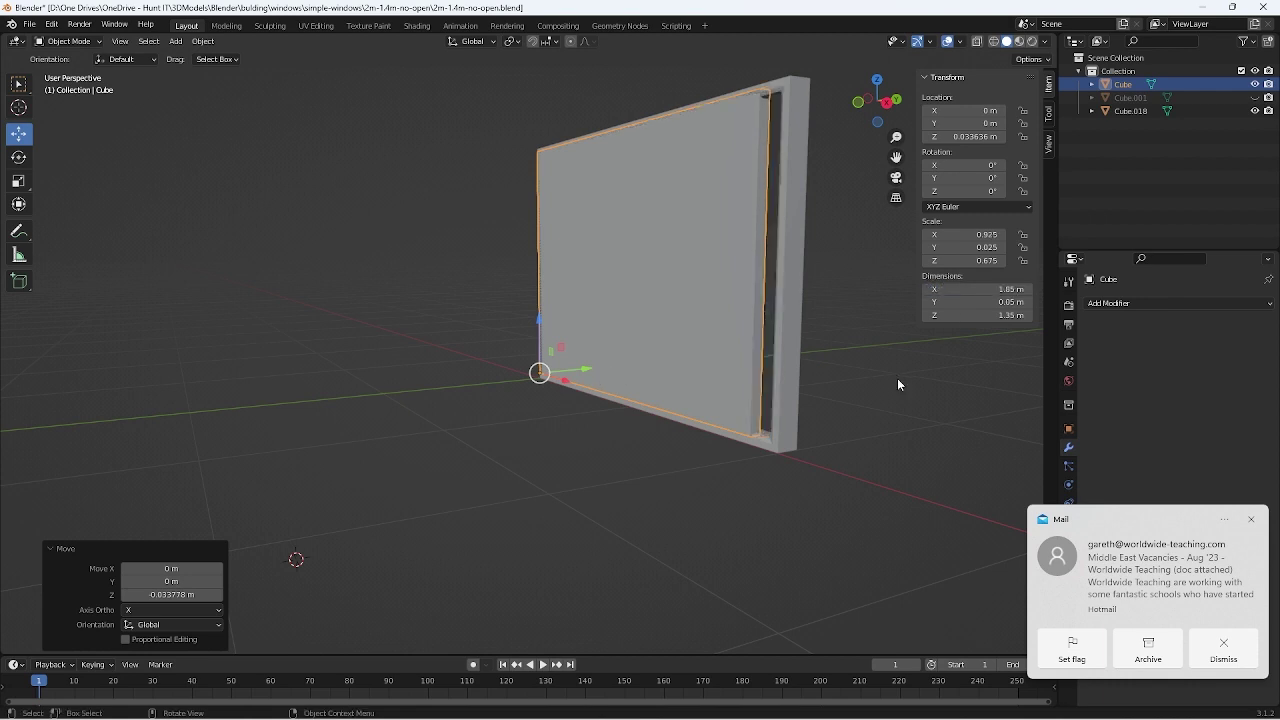
left_click_drag(566, 383, 576, 383)
middle_click_drag(576, 383, 606, 450)
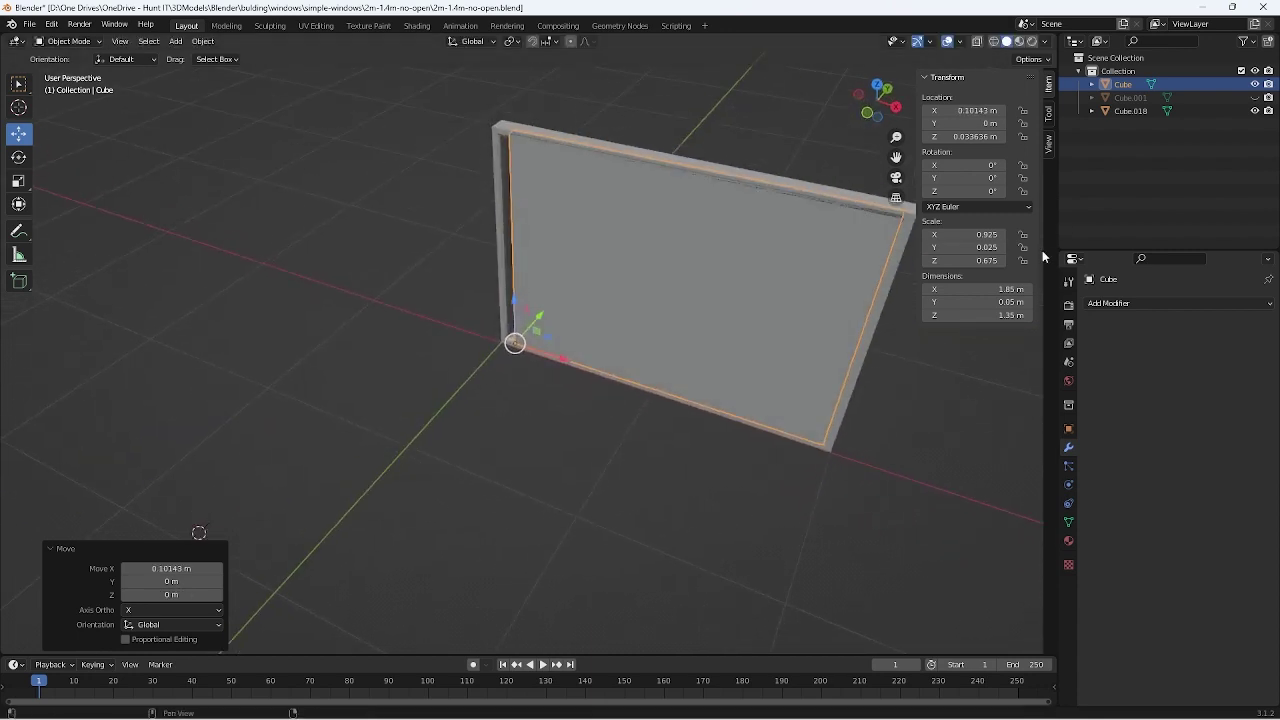
Set the panel width to 1.95 m and shift it along the X axis
left_click(986, 289)
type("1")
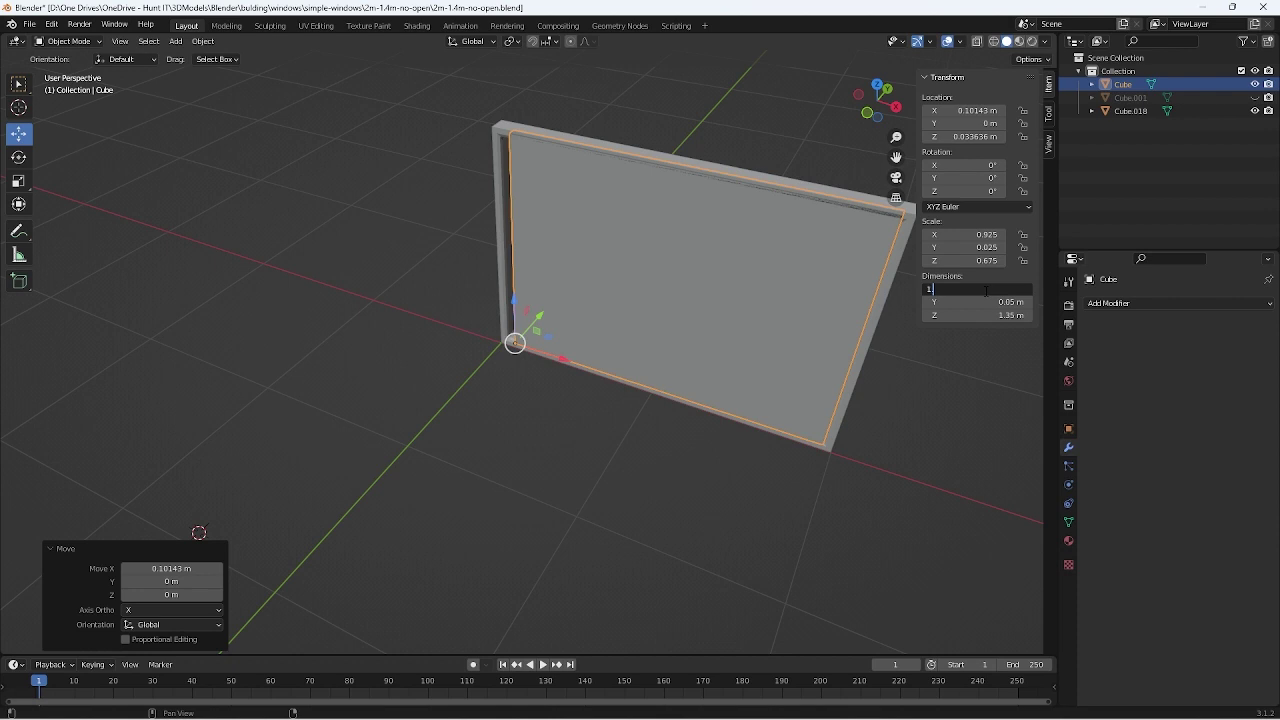
key("Return")
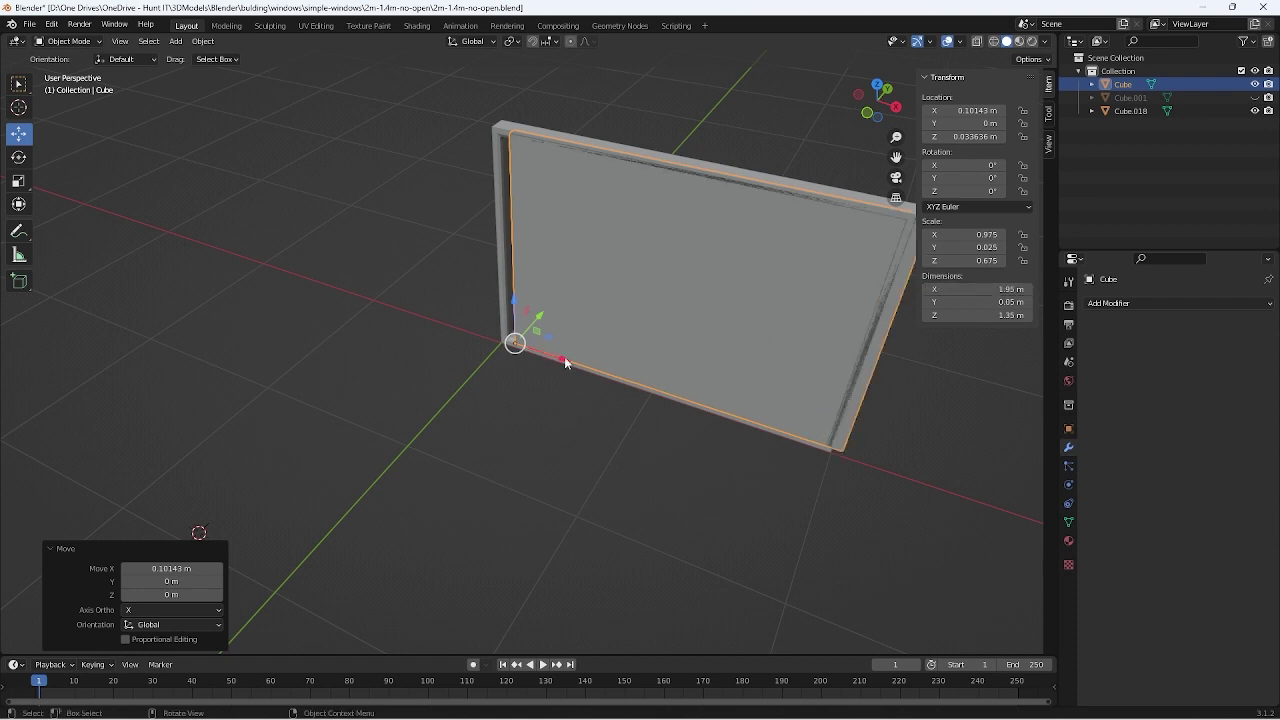
key("g")
key("x")
left_click(552, 353)
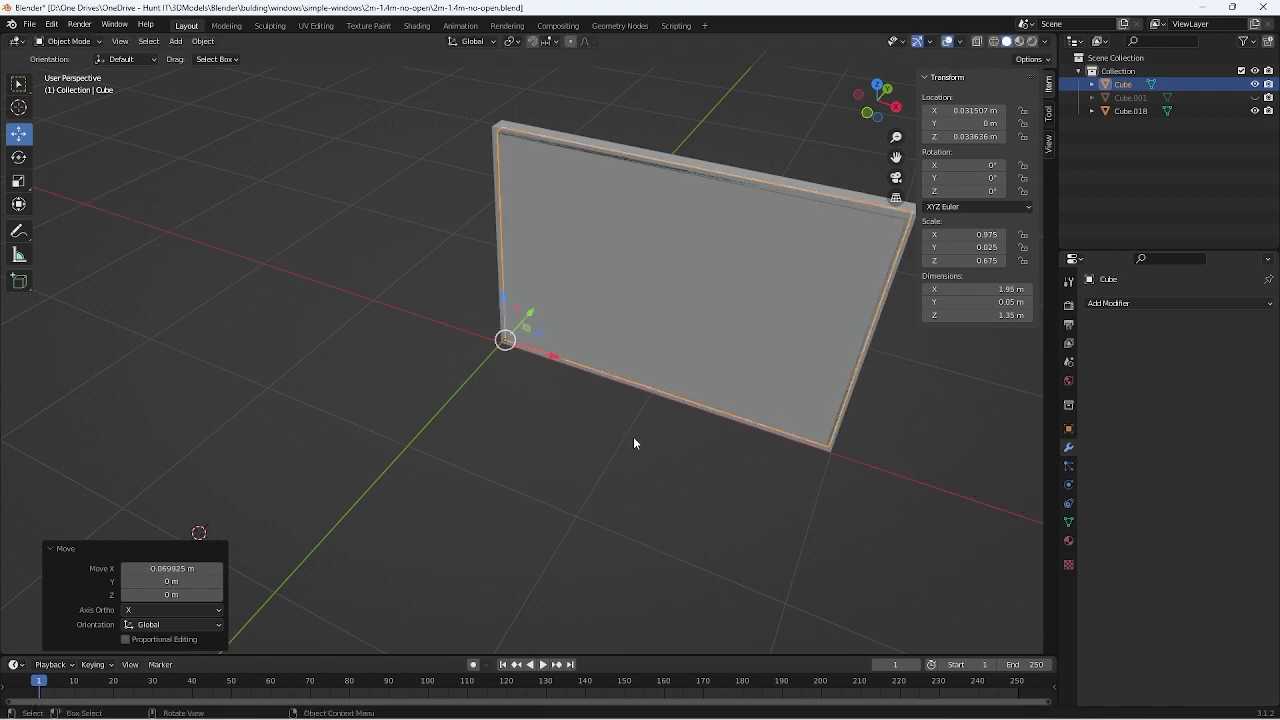
mouse_move(633, 436)
middle_mouse_down()
mouse_move(590, 435)
mouse_move(877, 430)
middle_mouse_up()
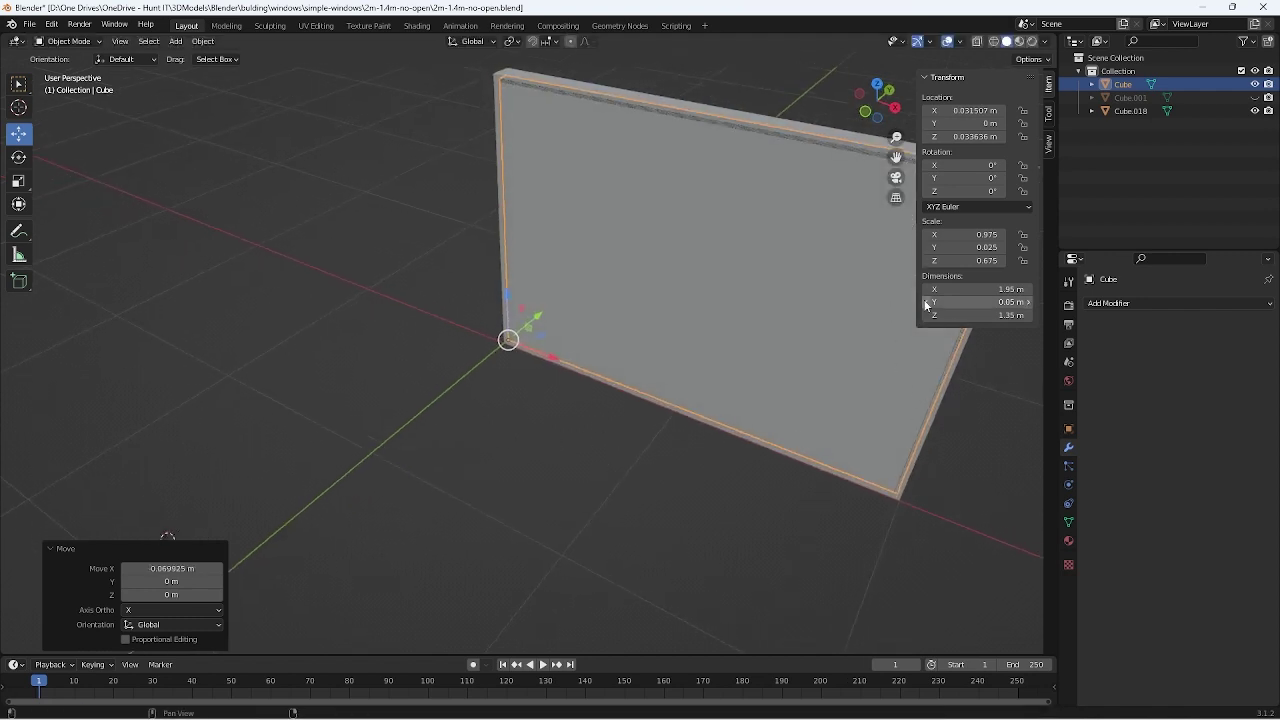
Reduce the panel's thickness (Dimensions Y) to 0.02 m
left_click(975, 302)
type("0")
key("Return")
left_click(975, 302)
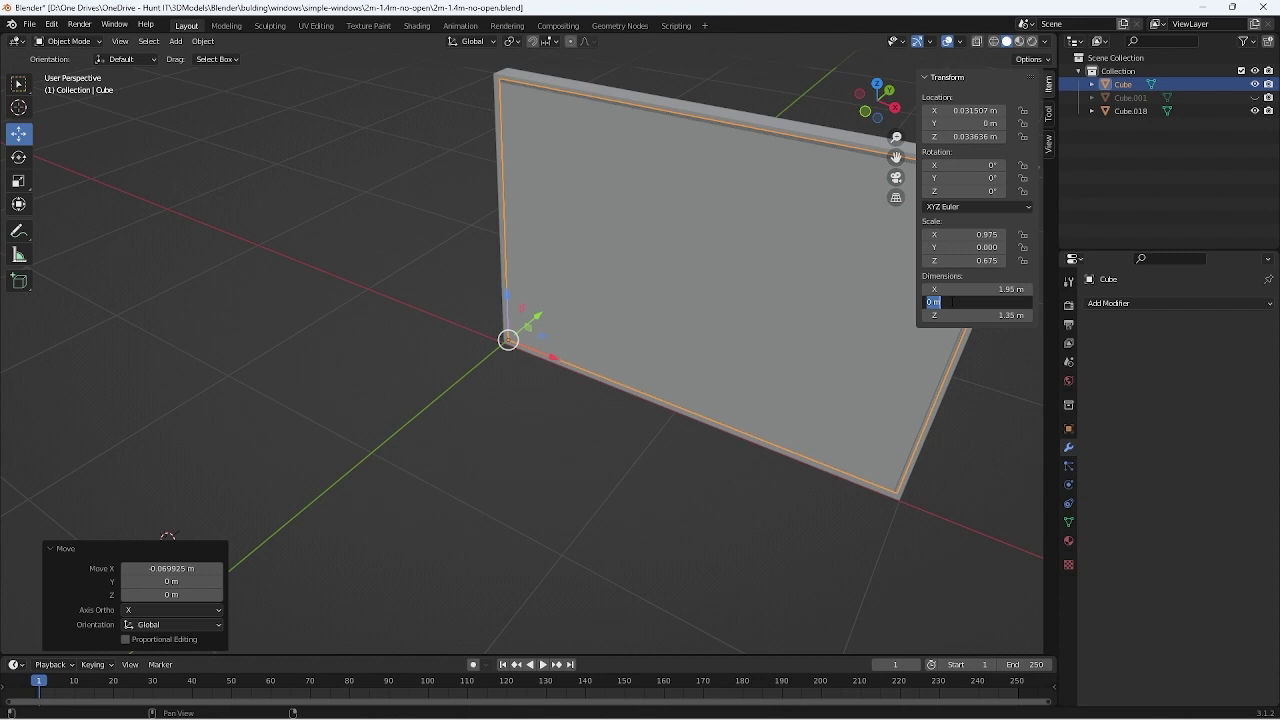
key("BackSpace")
type(".02")
key("Return")
mouse_move(741, 458)
middle_mouse_down()
mouse_move(719, 485)
mouse_move(646, 474)
mouse_move(826, 551)
mouse_move(714, 514)
mouse_move(698, 474)
middle_mouse_up()
Set the panel's Location X to 0.03 m and Y to 0.04 m
left_click_drag(636, 378, 649, 414)
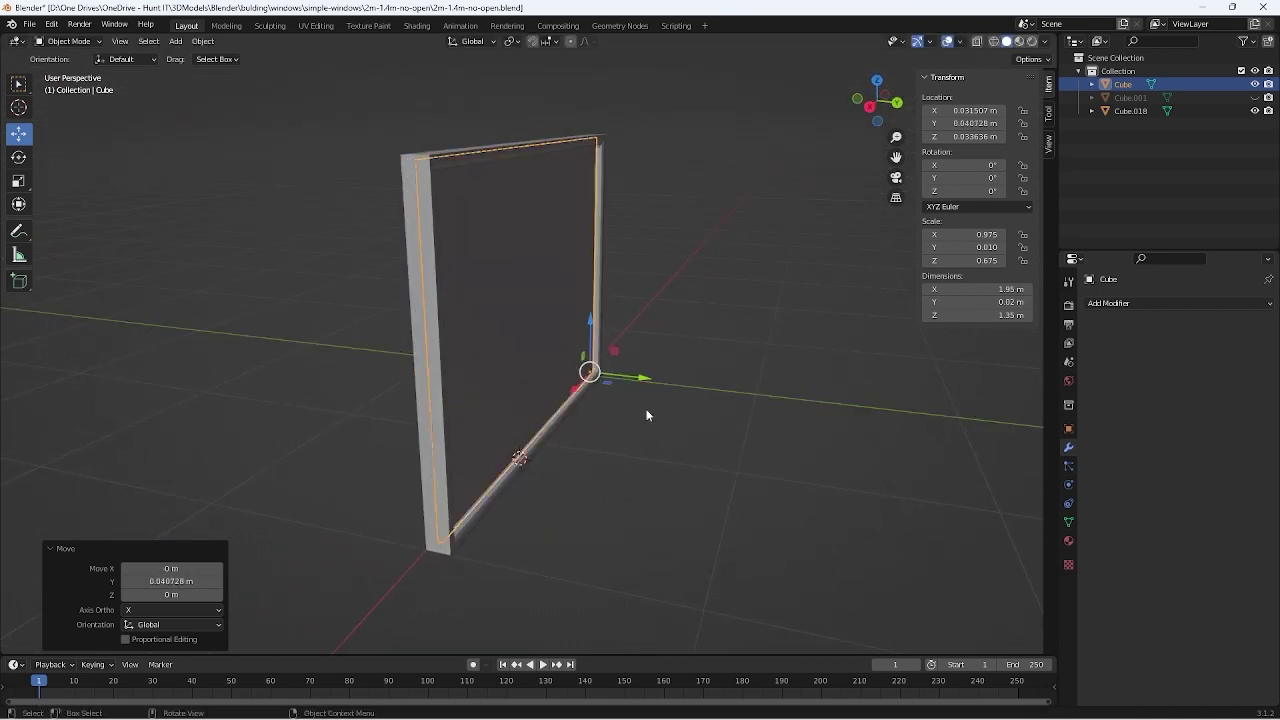
left_click(960, 110)
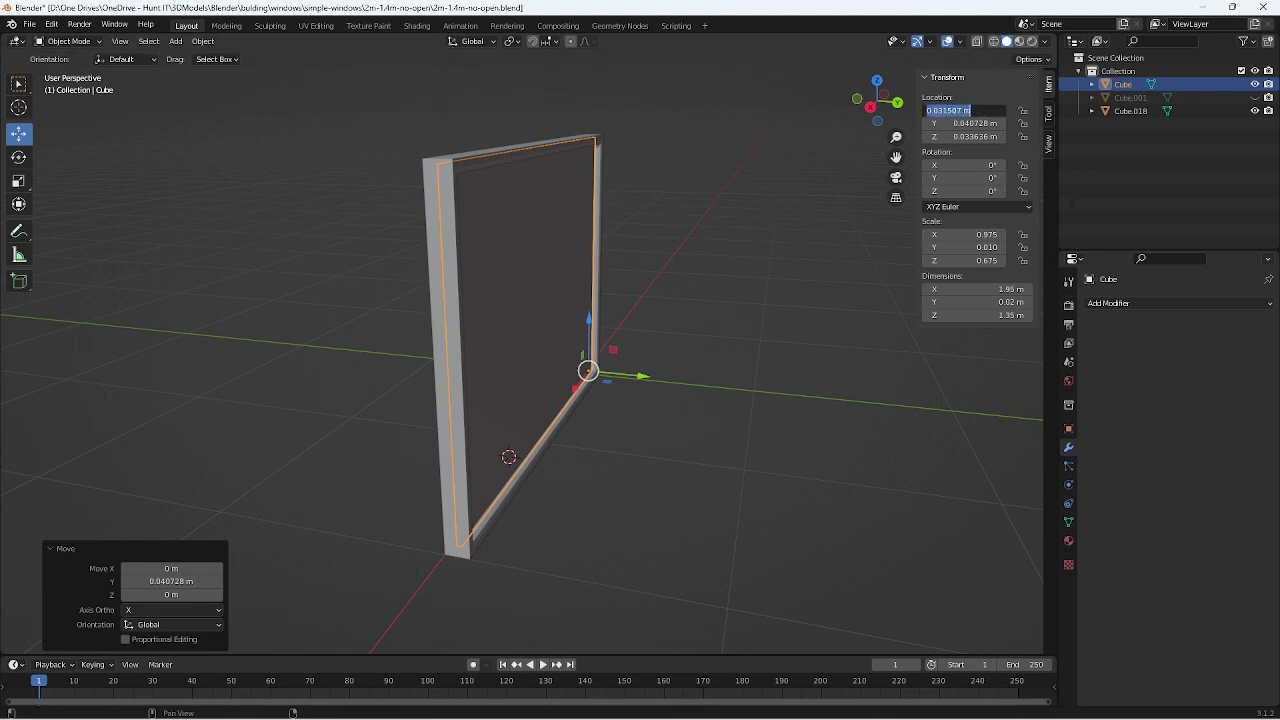
key("BackSpace")
key("Tab")
key("BackSpace")
key("Tab")
key("BackSpace")
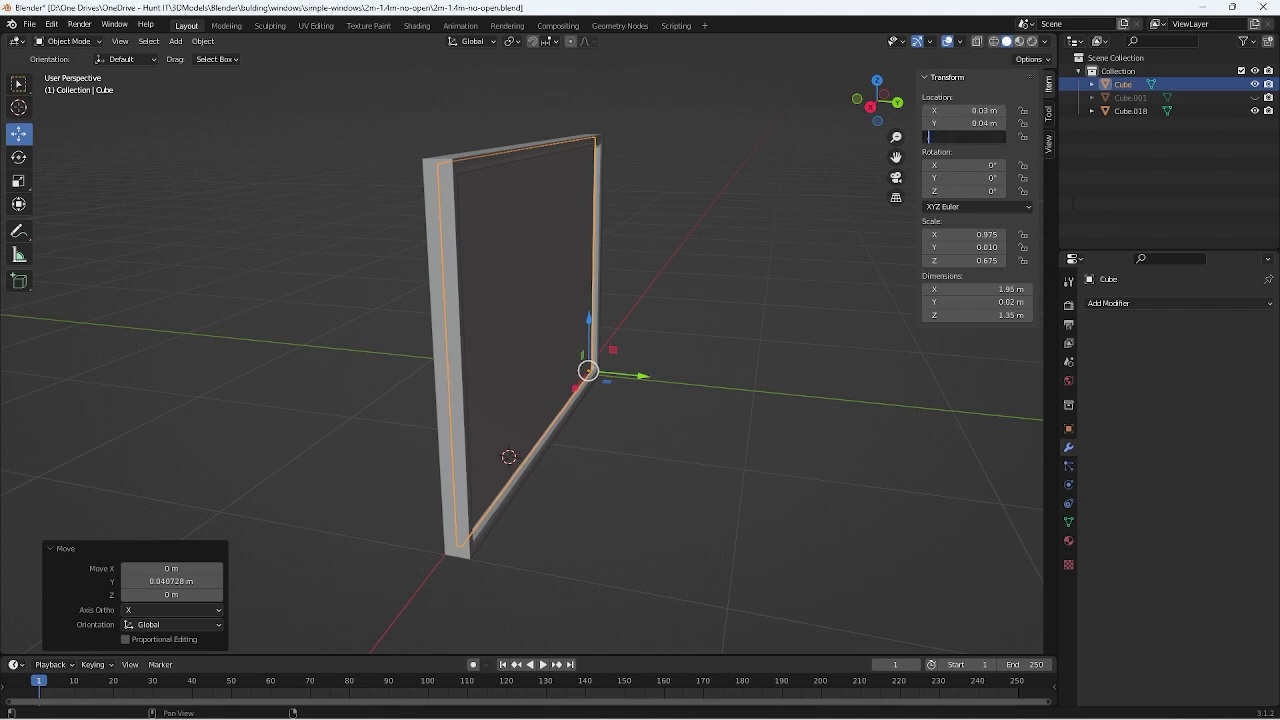
type(".03")
Set Location Z to 0.03 m, deselect, and orbit to inspect the pane
key("Return")
left_click(746, 496)
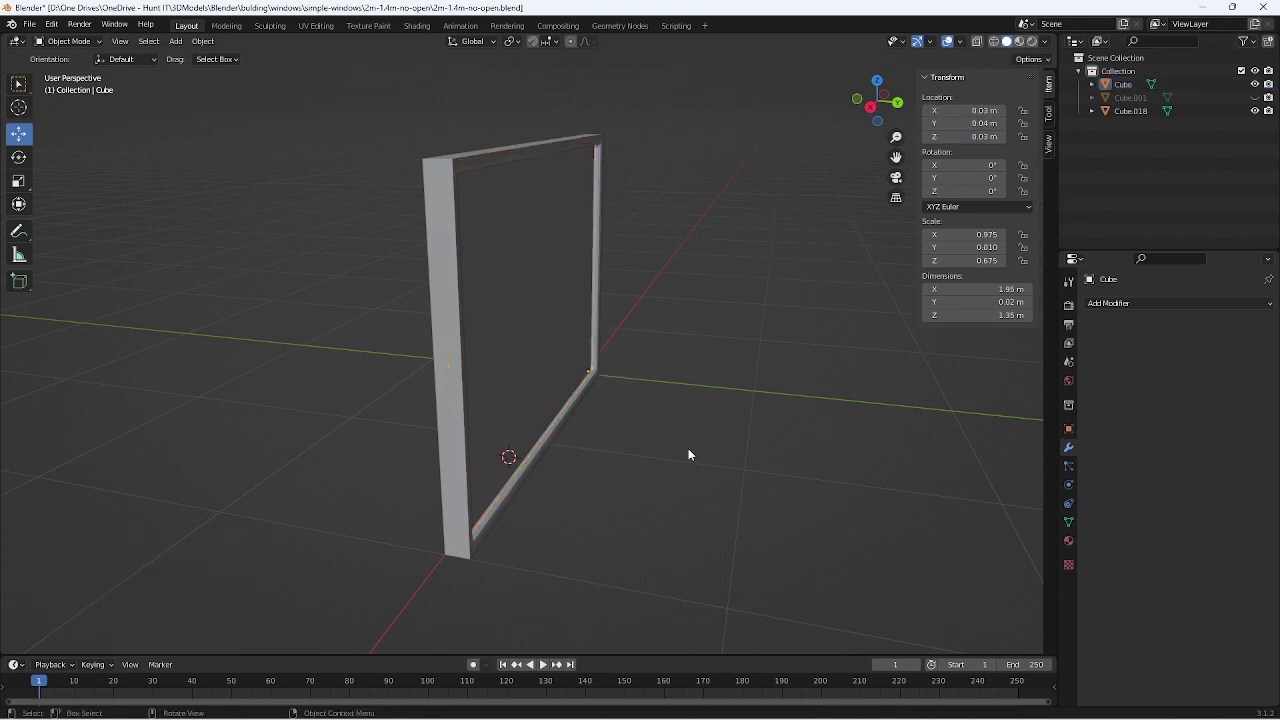
mouse_move(688, 448)
middle_mouse_down()
mouse_move(819, 462)
mouse_move(660, 553)
mouse_move(616, 548)
middle_mouse_up()
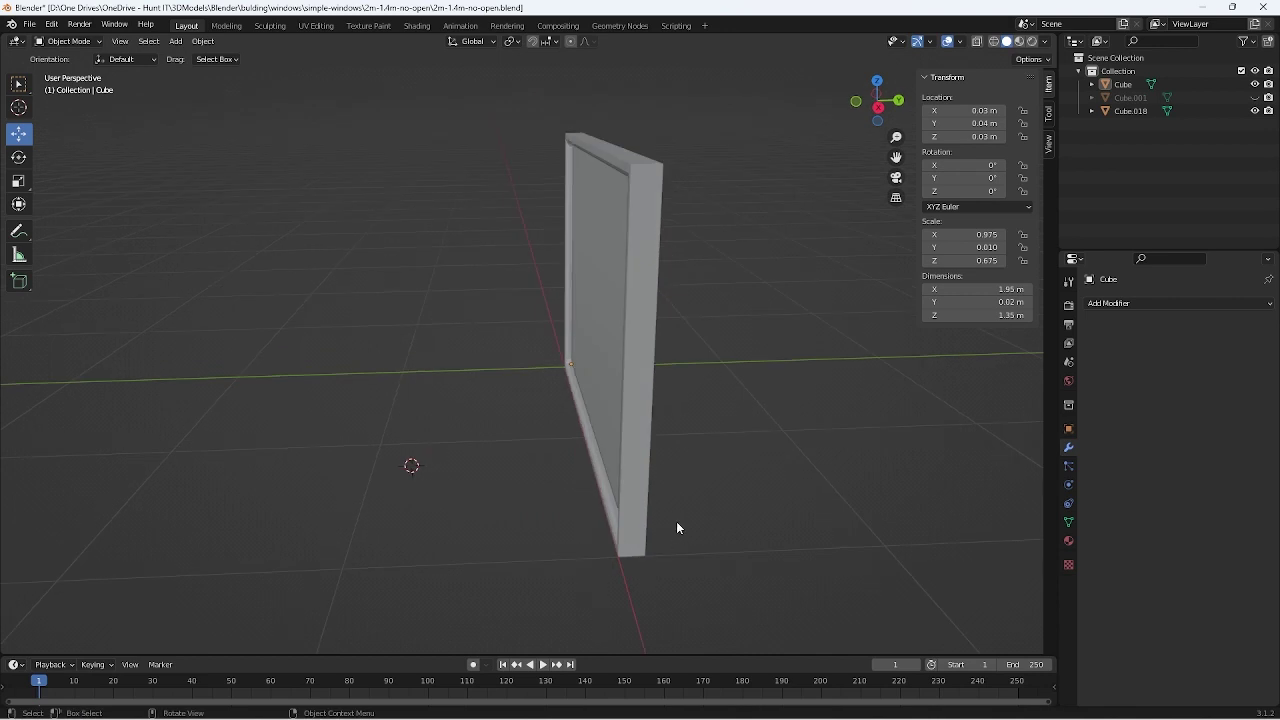
middle_click_drag(711, 366, 801, 380)
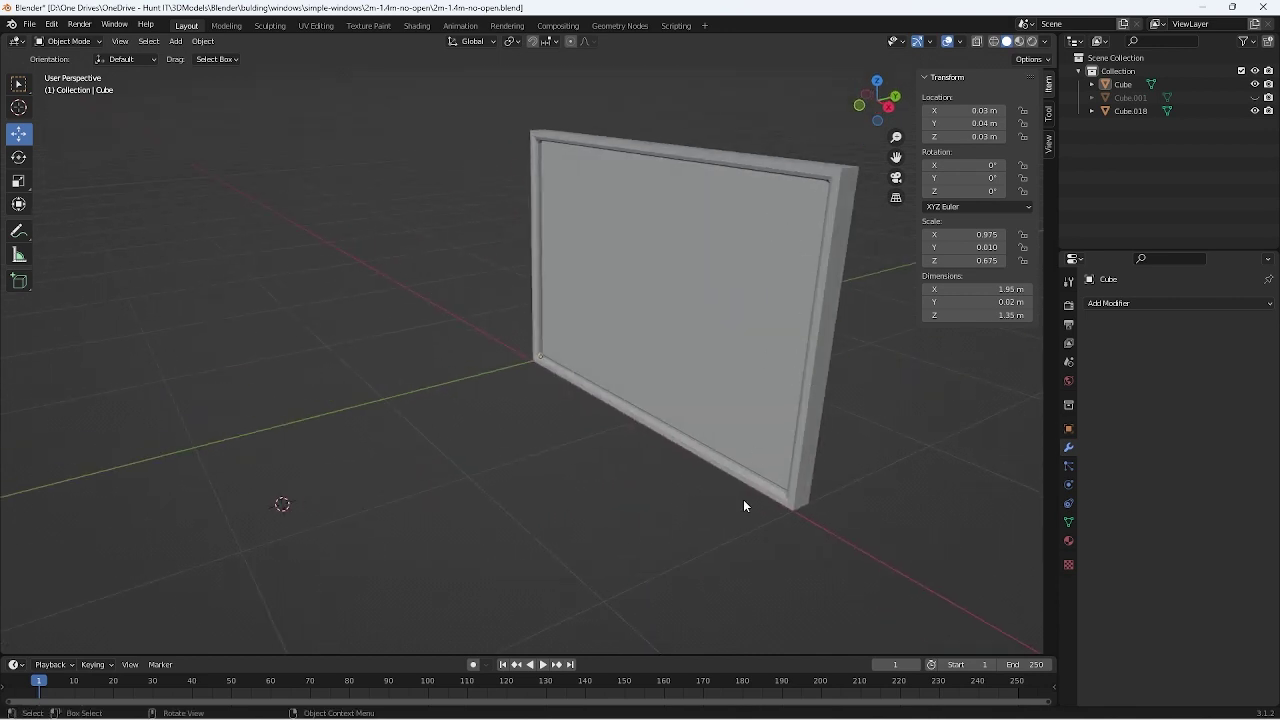
middle_click_drag(743, 505, 726, 391)
mouse_move(760, 486)
middle_mouse_down()
mouse_move(800, 557)
mouse_move(766, 473)
mouse_move(666, 480)
middle_mouse_up()
Pull back to view the whole window and select all its parts
middle_click_drag(743, 426, 760, 497)
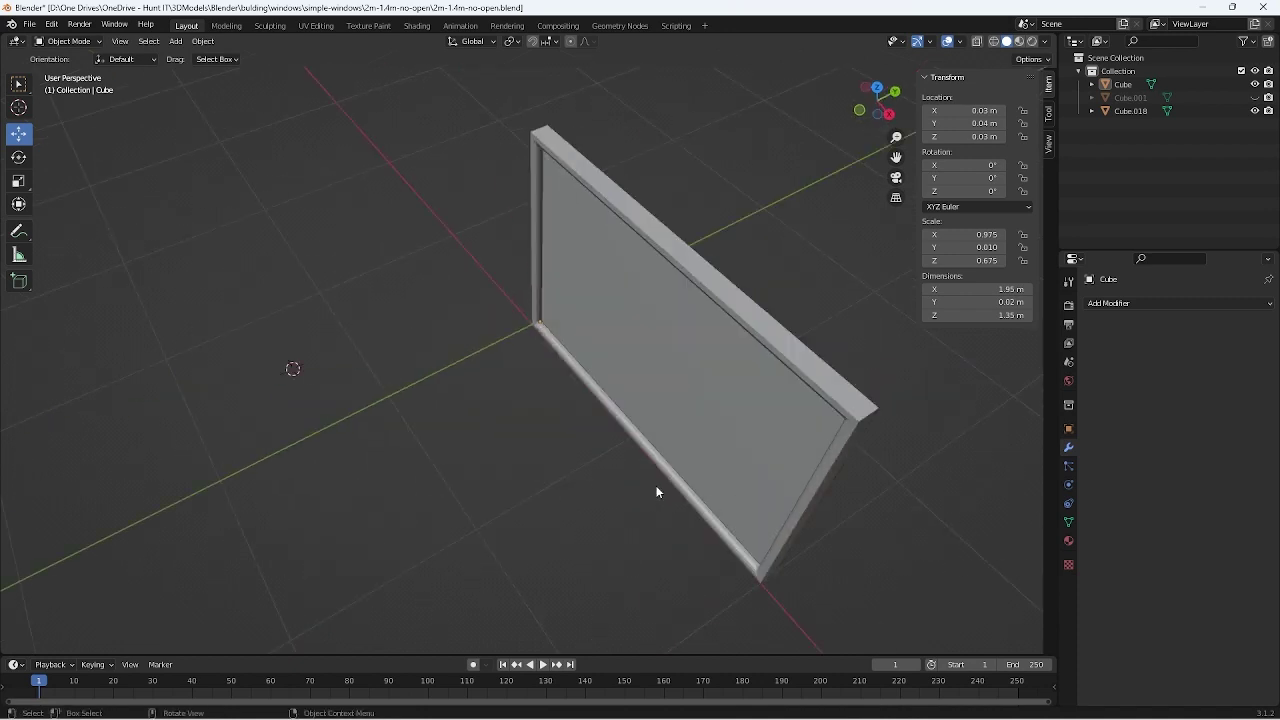
mouse_move(657, 491)
middle_mouse_down()
mouse_move(566, 494)
mouse_move(614, 514)
middle_mouse_up()
scroll(671, 451, "down", 3)
mouse_move(671, 451)
middle_mouse_down()
mouse_move(718, 410)
mouse_move(820, 443)
mouse_move(800, 449)
mouse_move(628, 360)
middle_mouse_up()
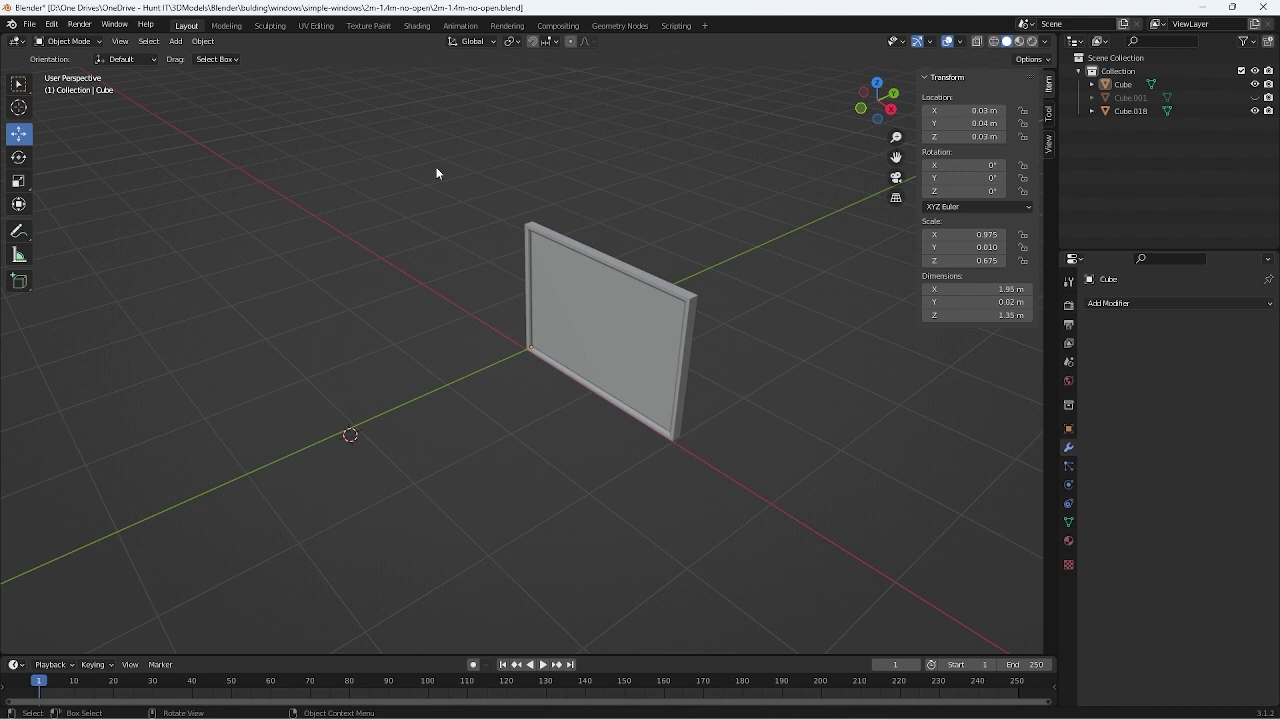
key("a")
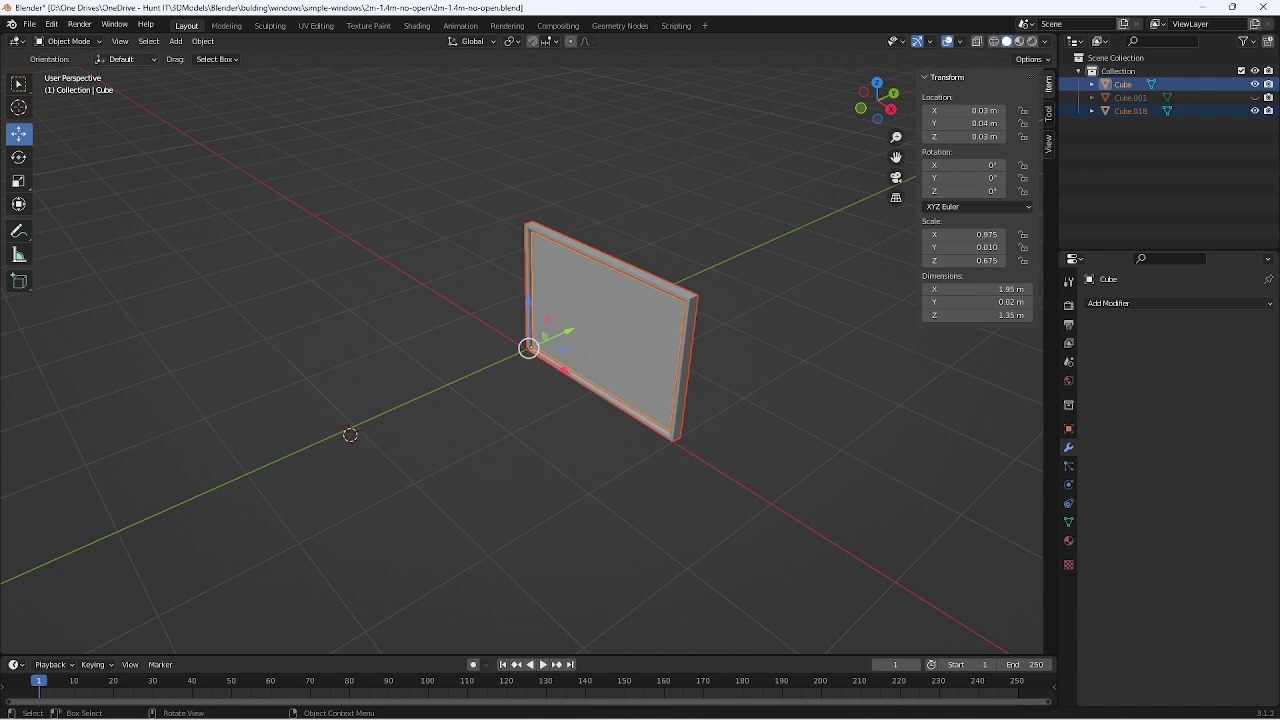
Parent the thin Cube panel to Cube.018 with Ctrl+P Object
left_click_drag(423, 162, 733, 450)
right_click(1124, 106)
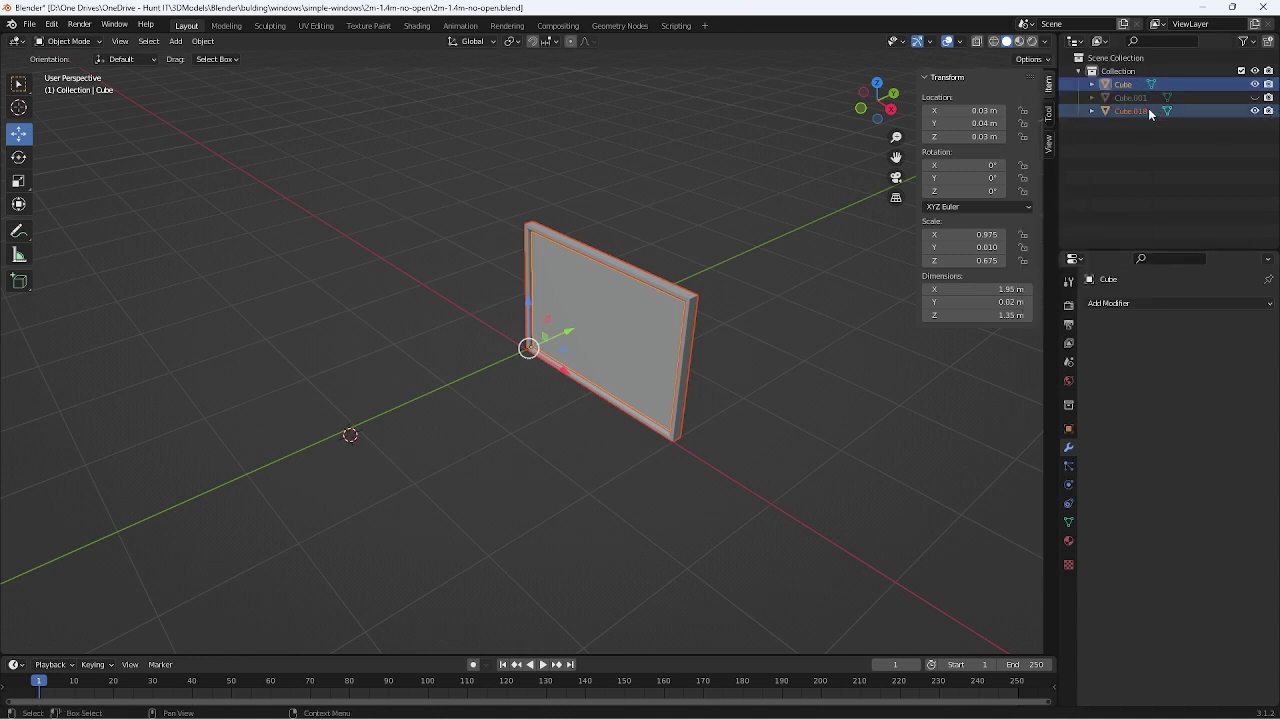
left_click(1152, 111)
left_click(1138, 86)
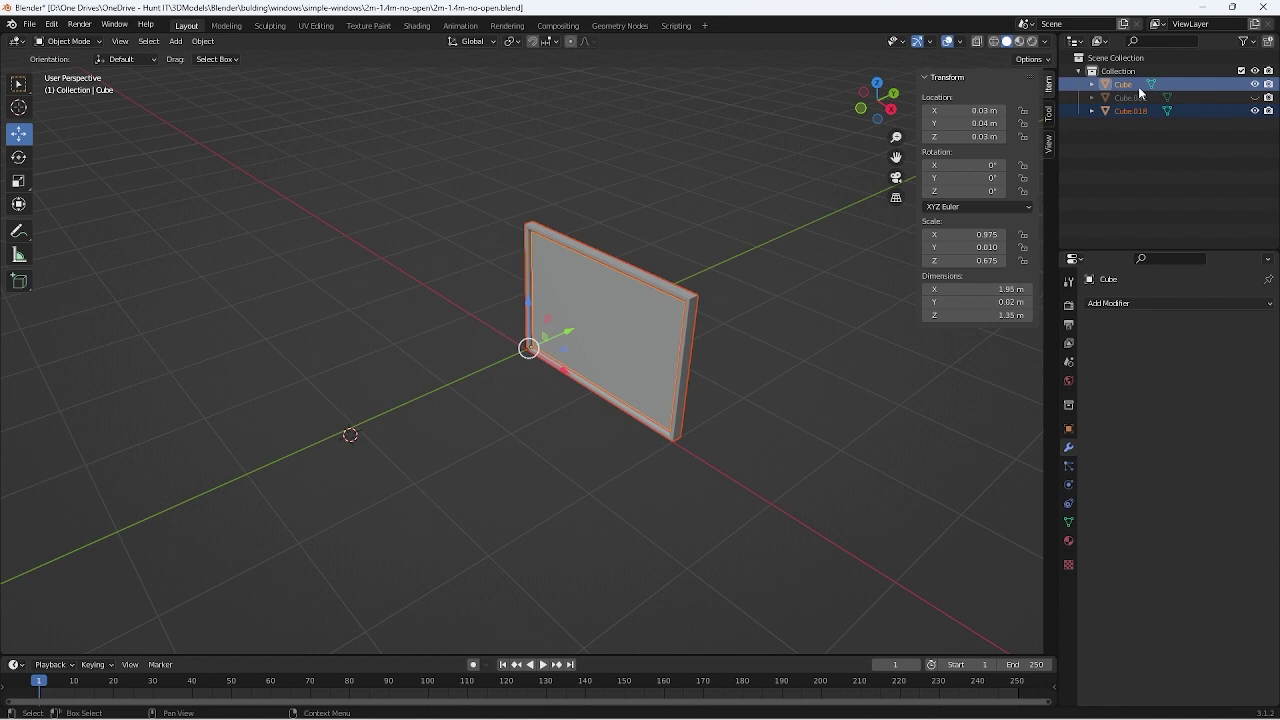
right_click(1131, 72)
left_click(1180, 80)
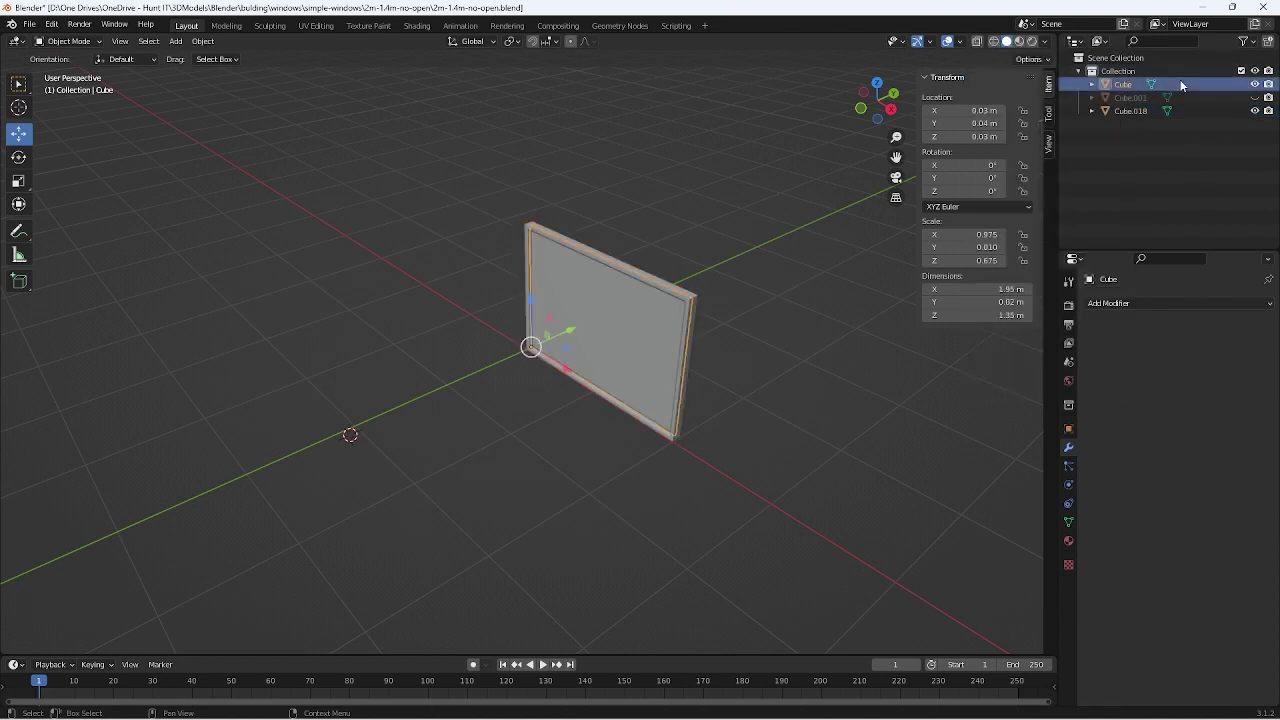
left_click(1144, 112, "ctrl")
right_click(1144, 112)
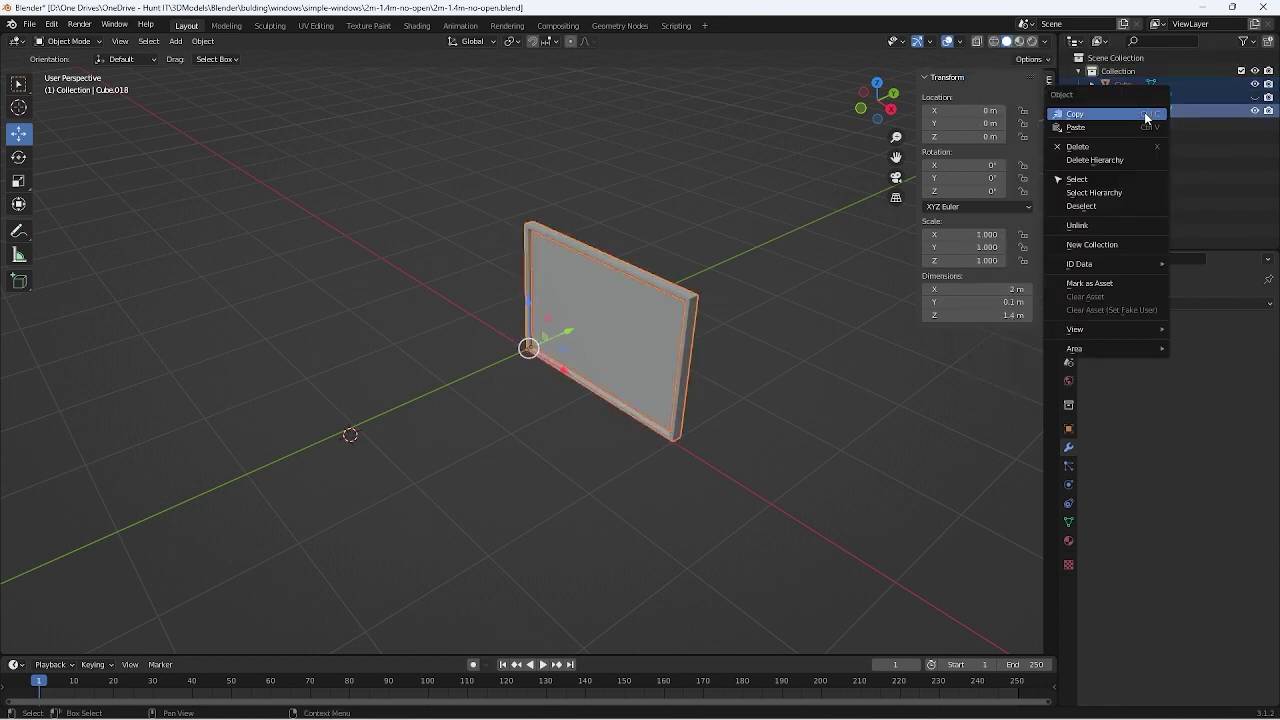
left_click(1112, 116, "ctrl")
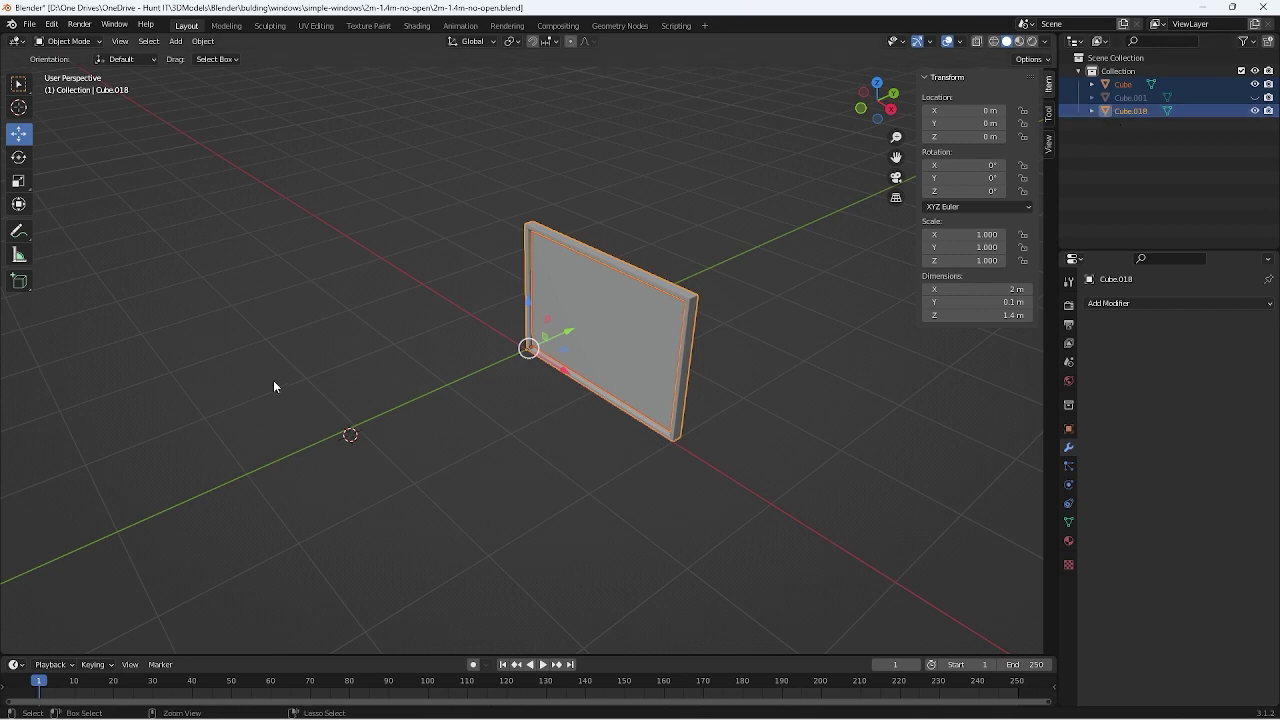
key("ctrl+p")
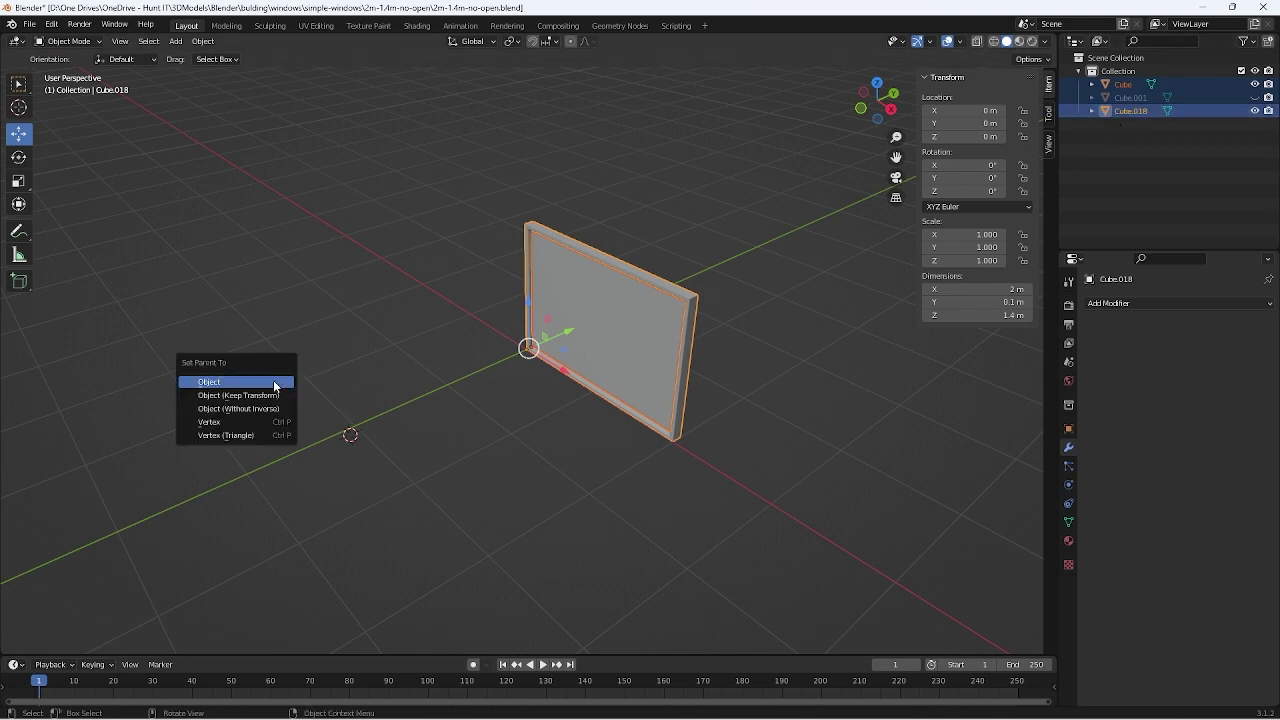
left_click(273, 381)
Reselect Cube.018 and the panel separately, then box-select the whole window
right_click(1105, 100)
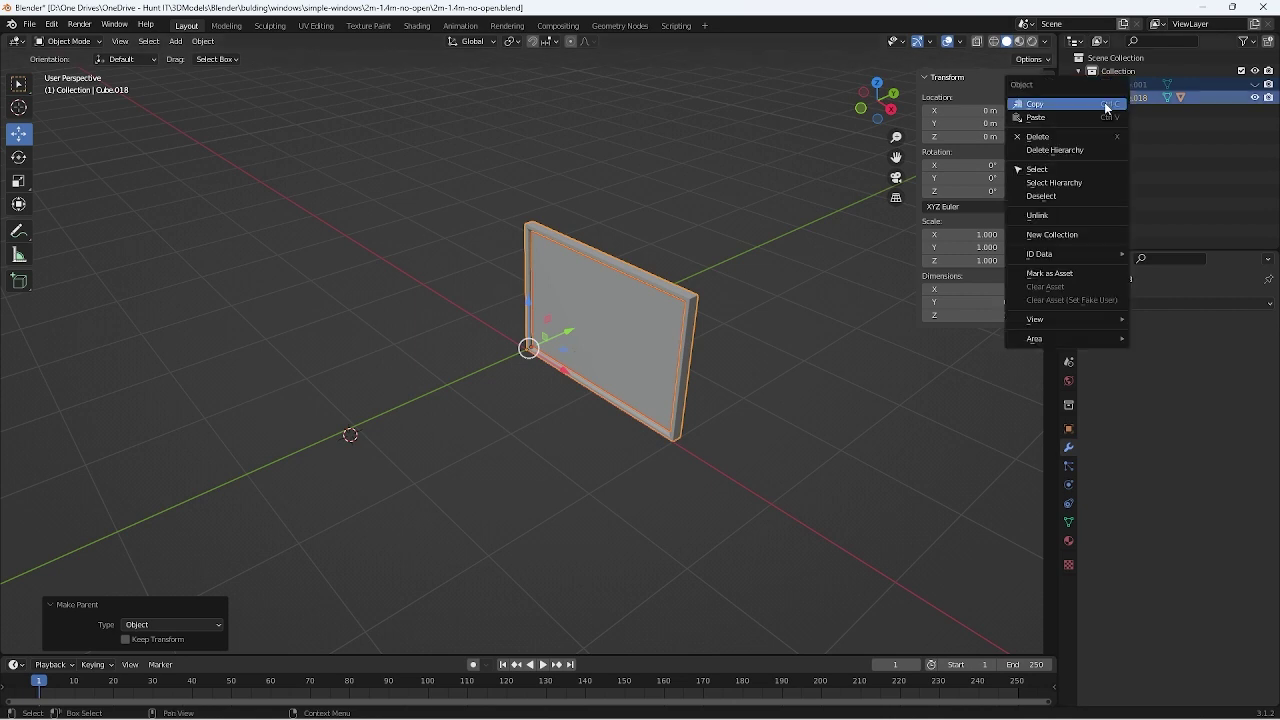
left_click(1057, 170)
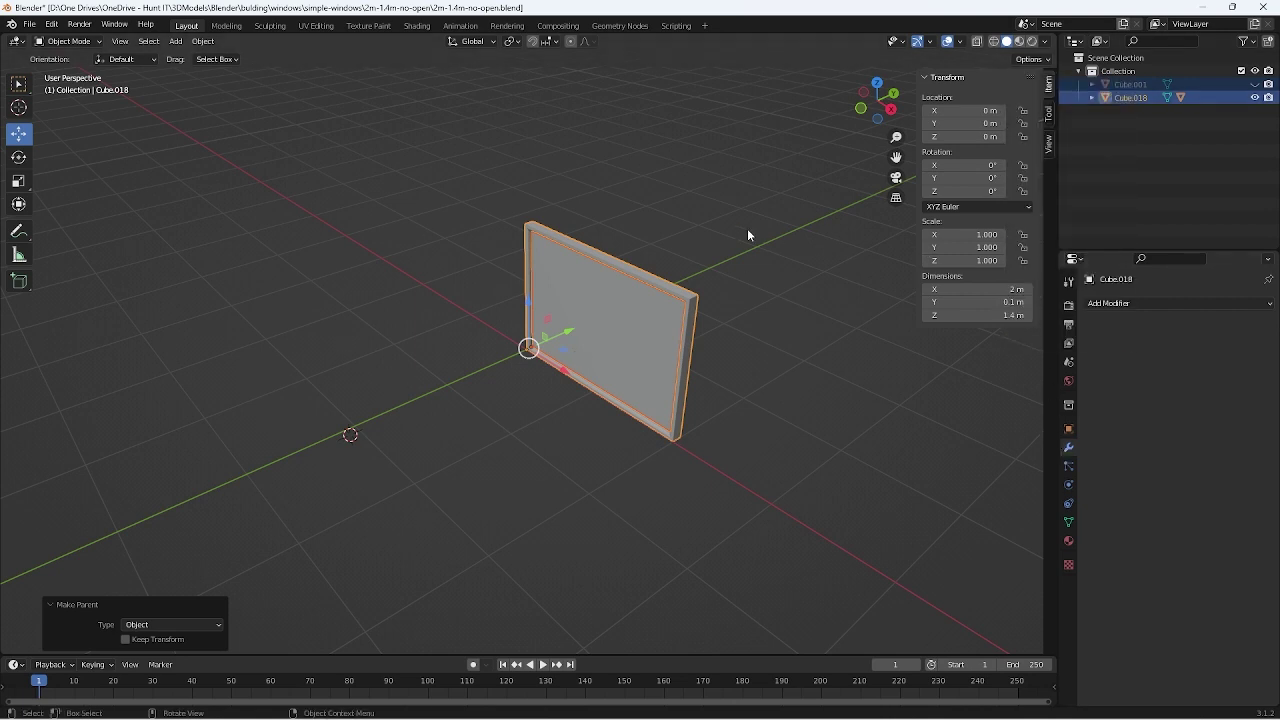
right_click(673, 344)
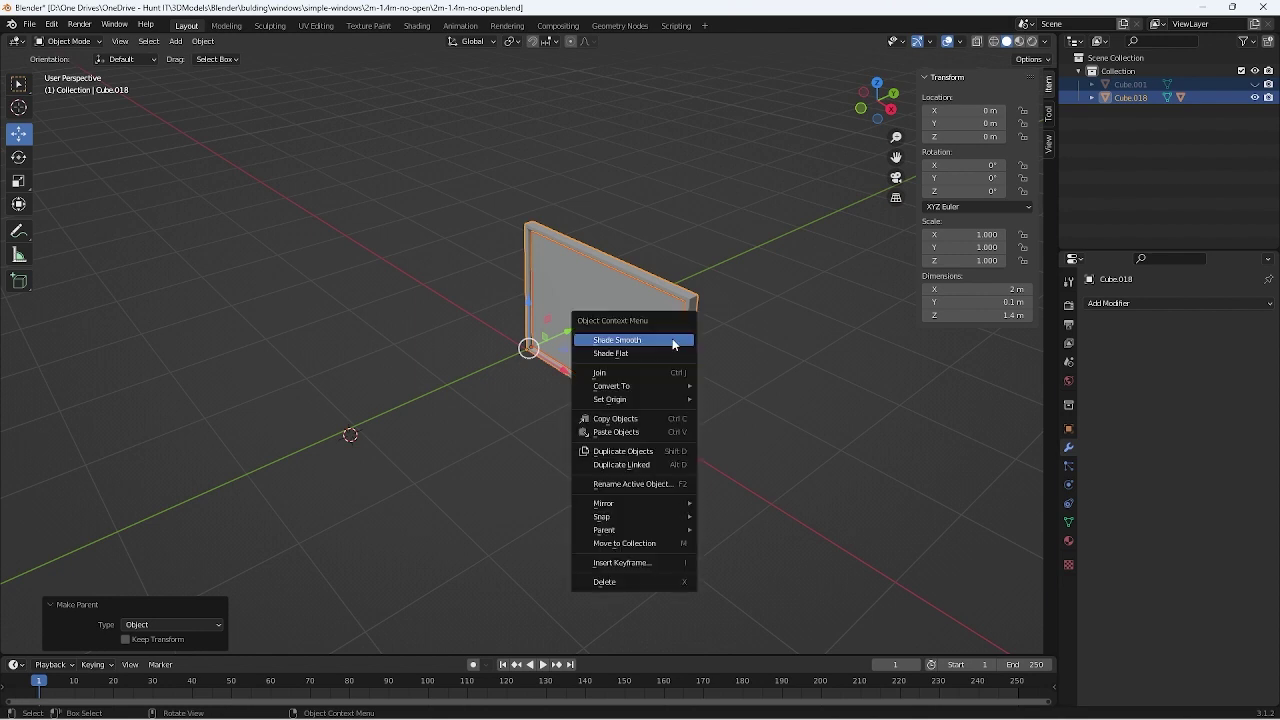
left_click(477, 327)
left_click(610, 300)
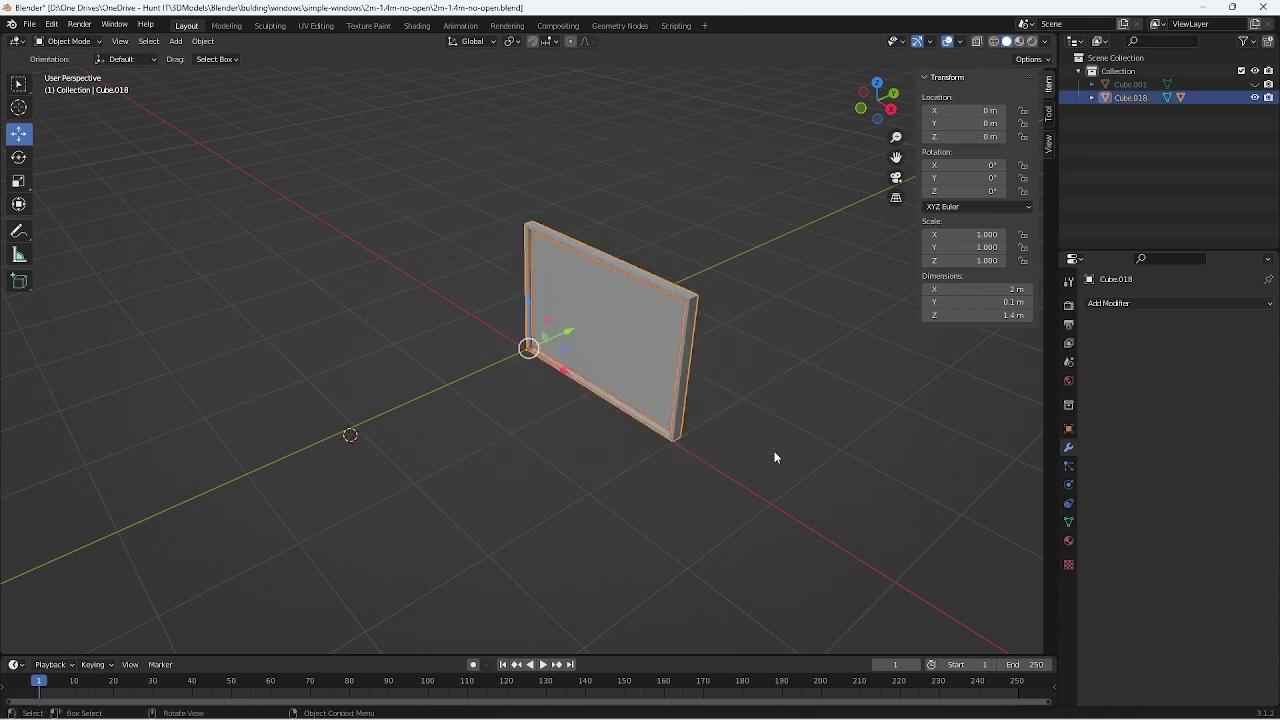
left_click(700, 458)
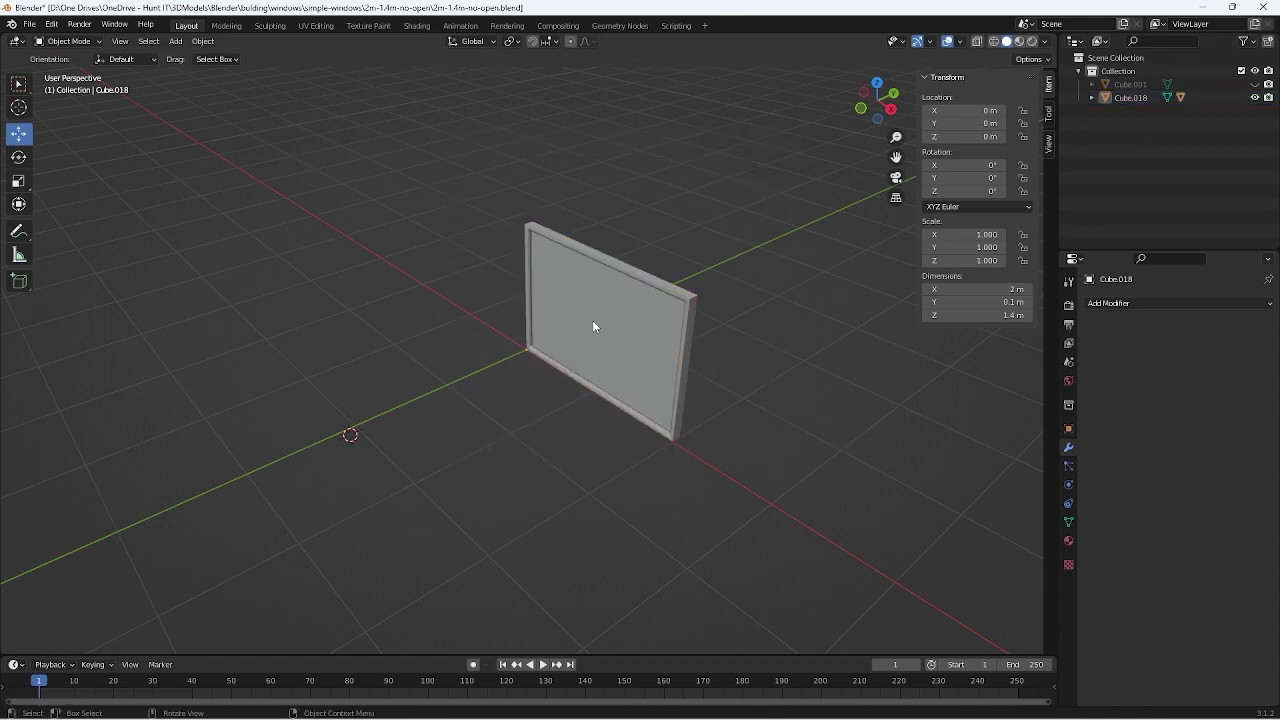
left_click(567, 289)
left_click_drag(442, 157, 764, 508)
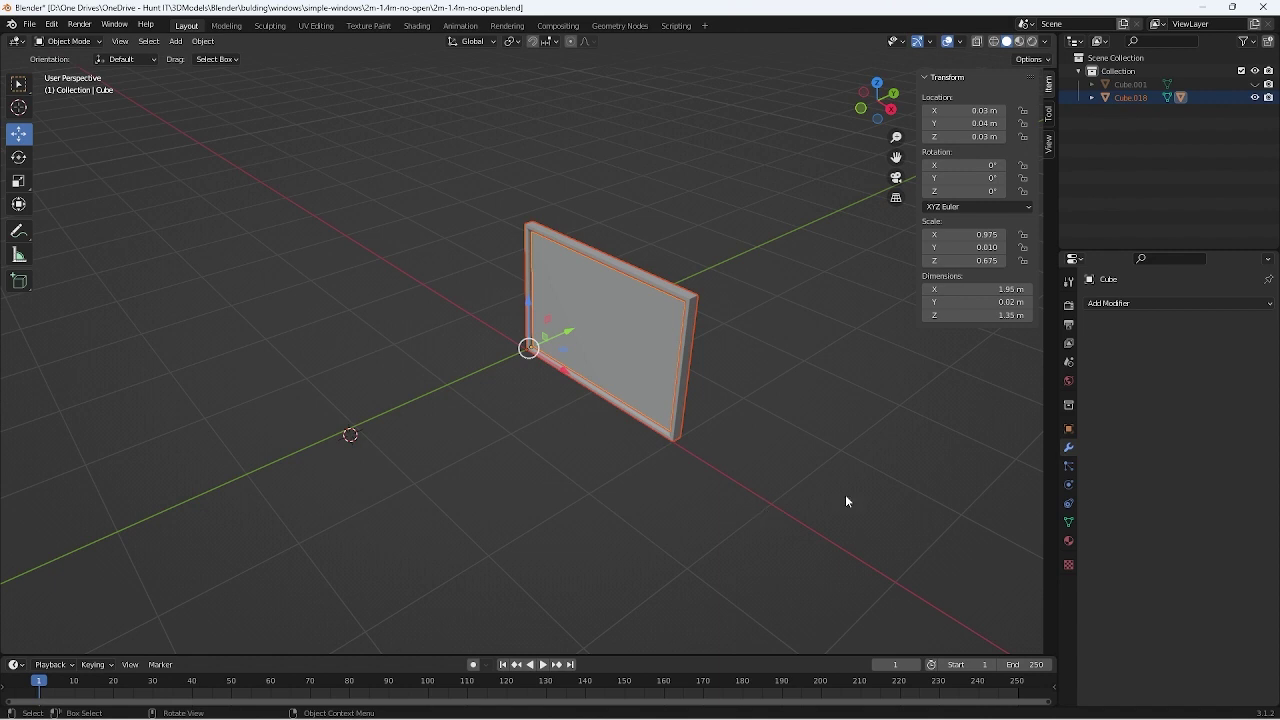
Rename Cube.018 to GLASS
left_click(1145, 99)
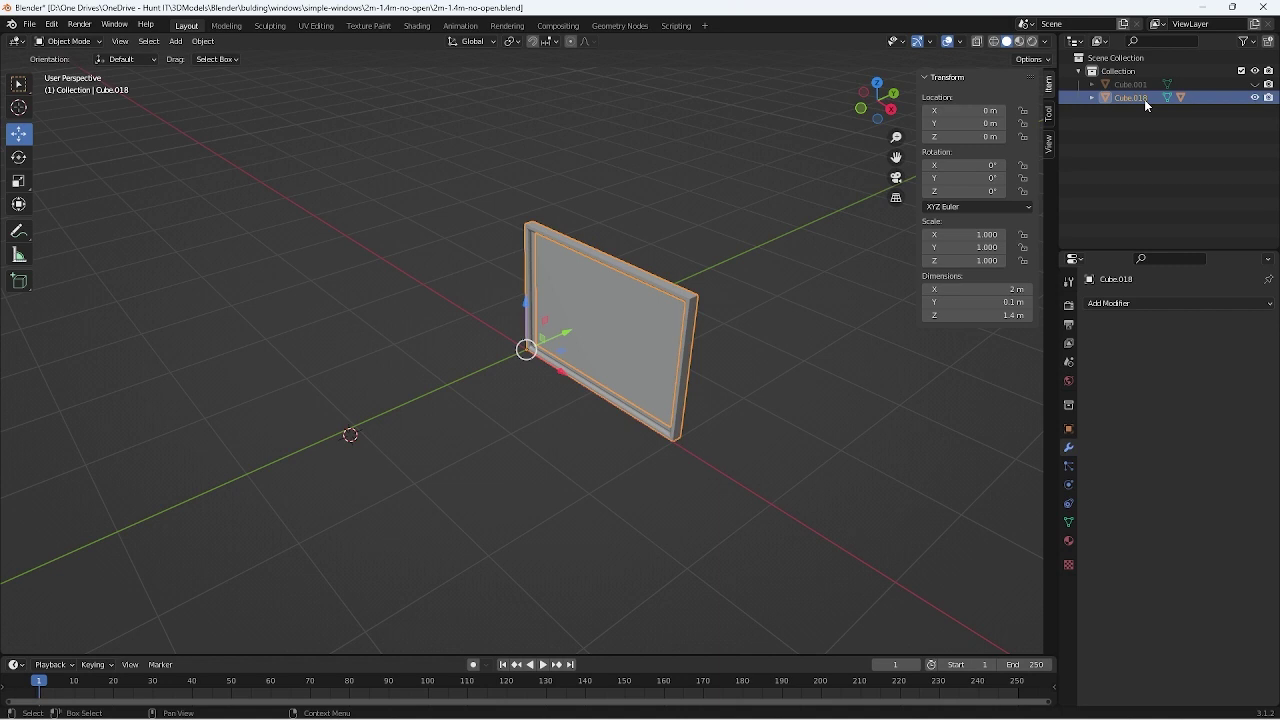
right_click(1146, 104)
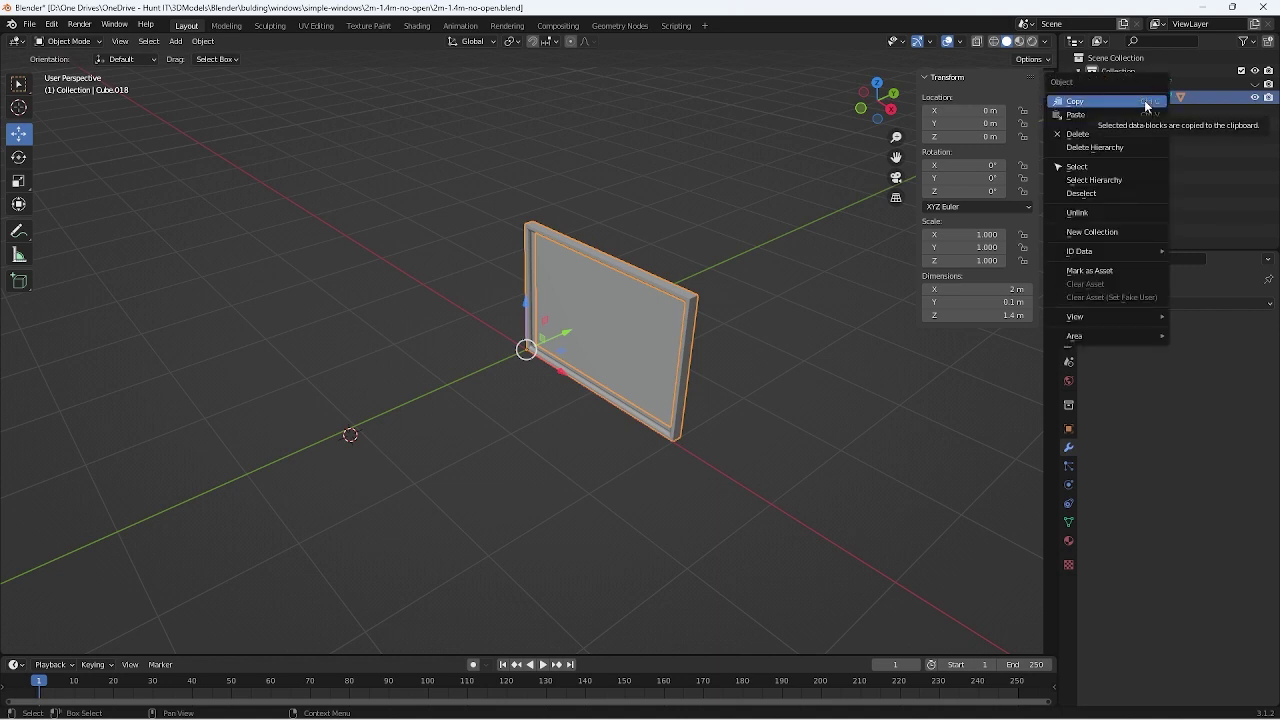
left_click(1146, 101)
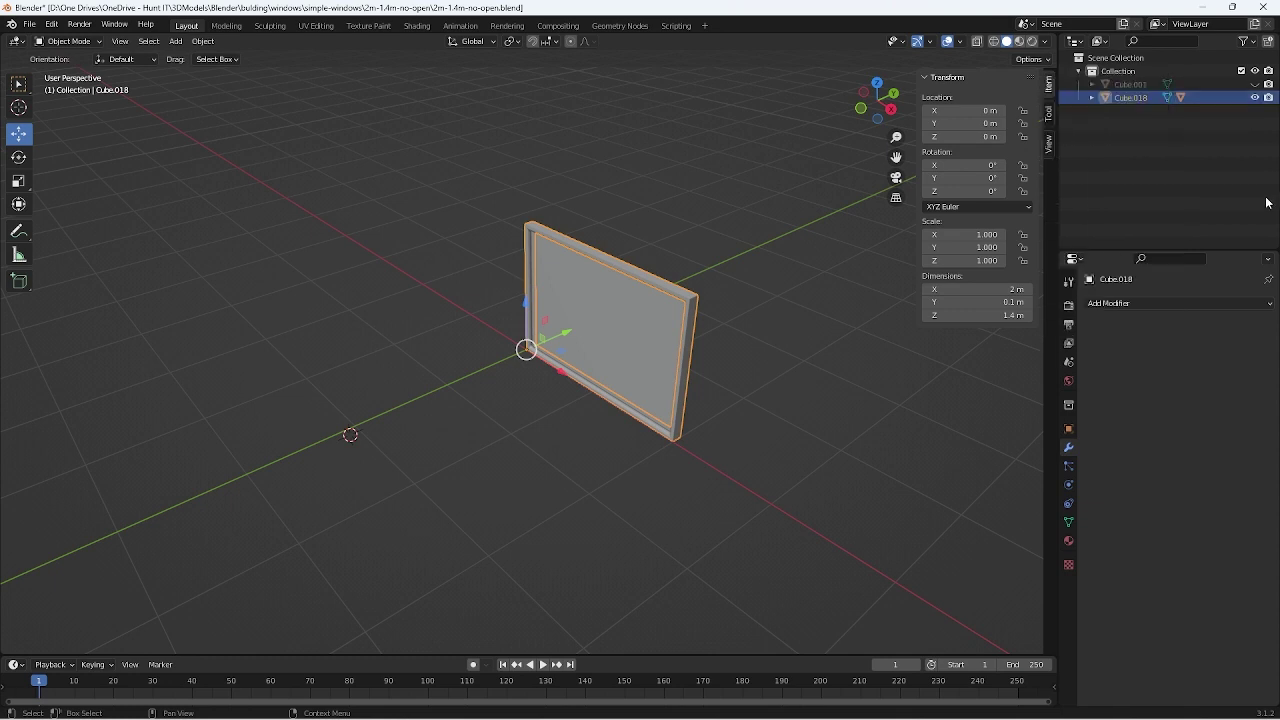
double_click(1124, 102)
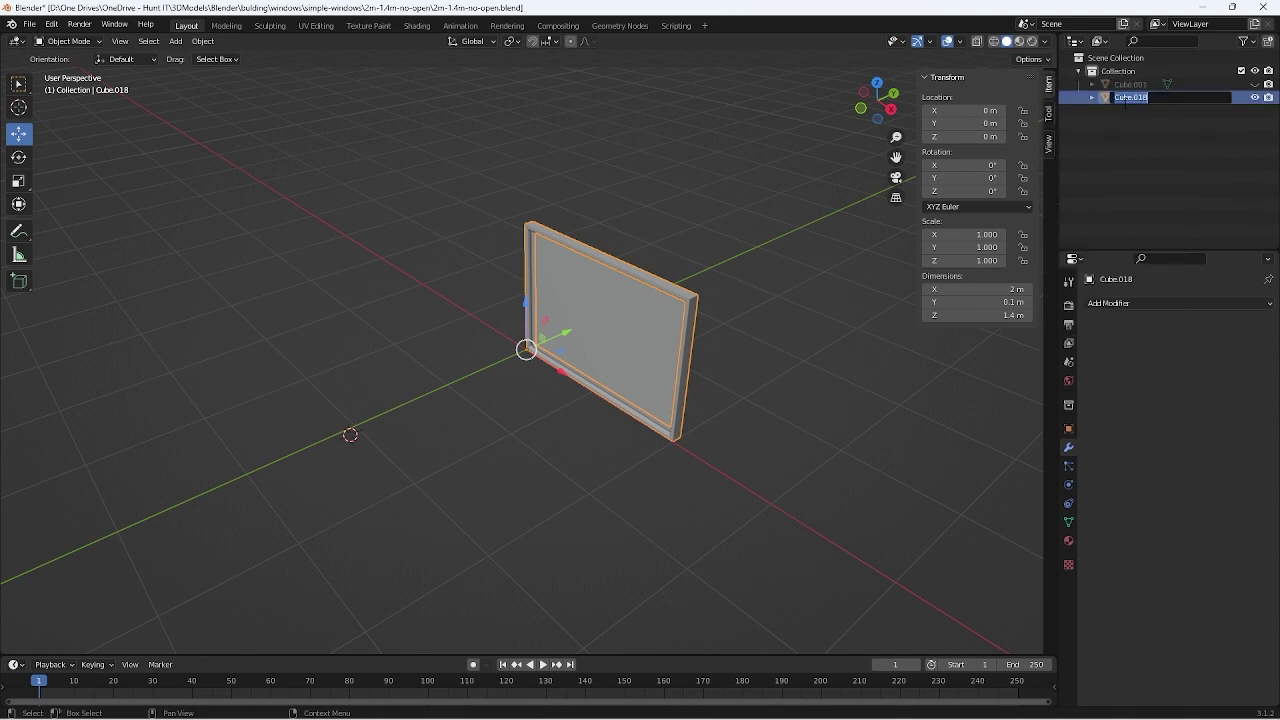
type("G")
type("LASS")
key("Return")
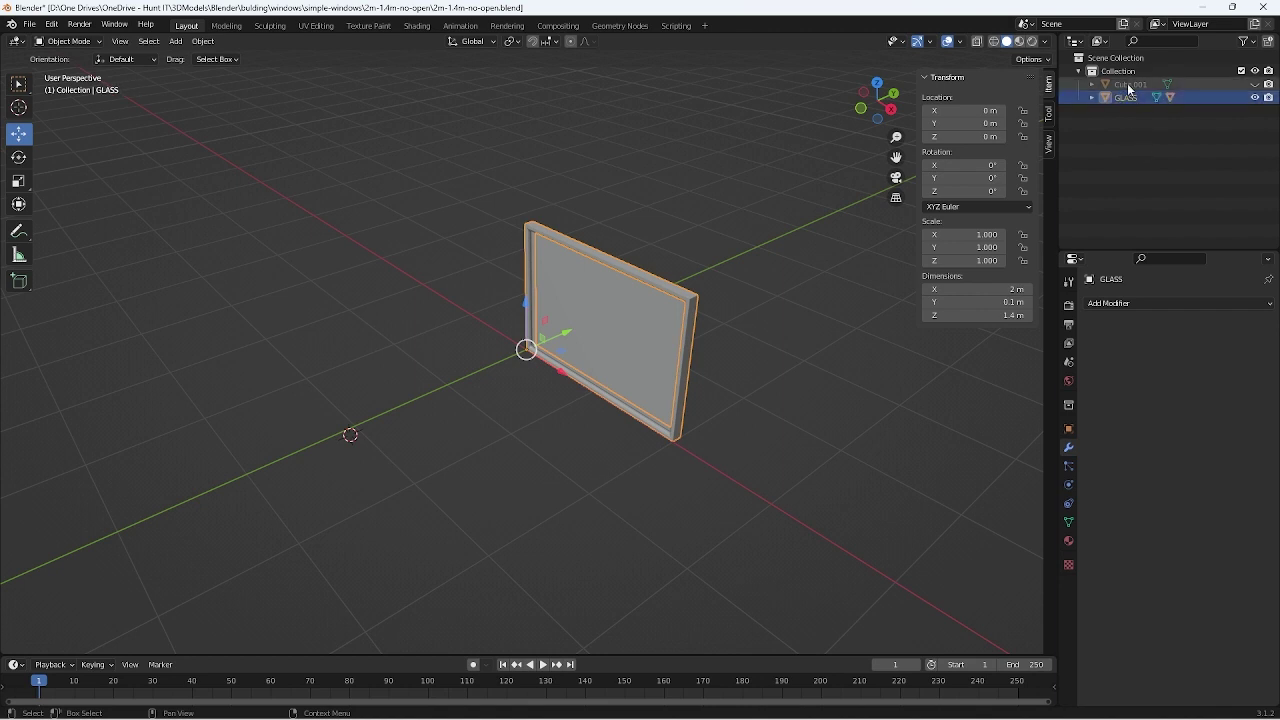
Rename Cube.001 to FRAME and copy both FRAME and GLASS
double_click(1130, 84)
type("FR")
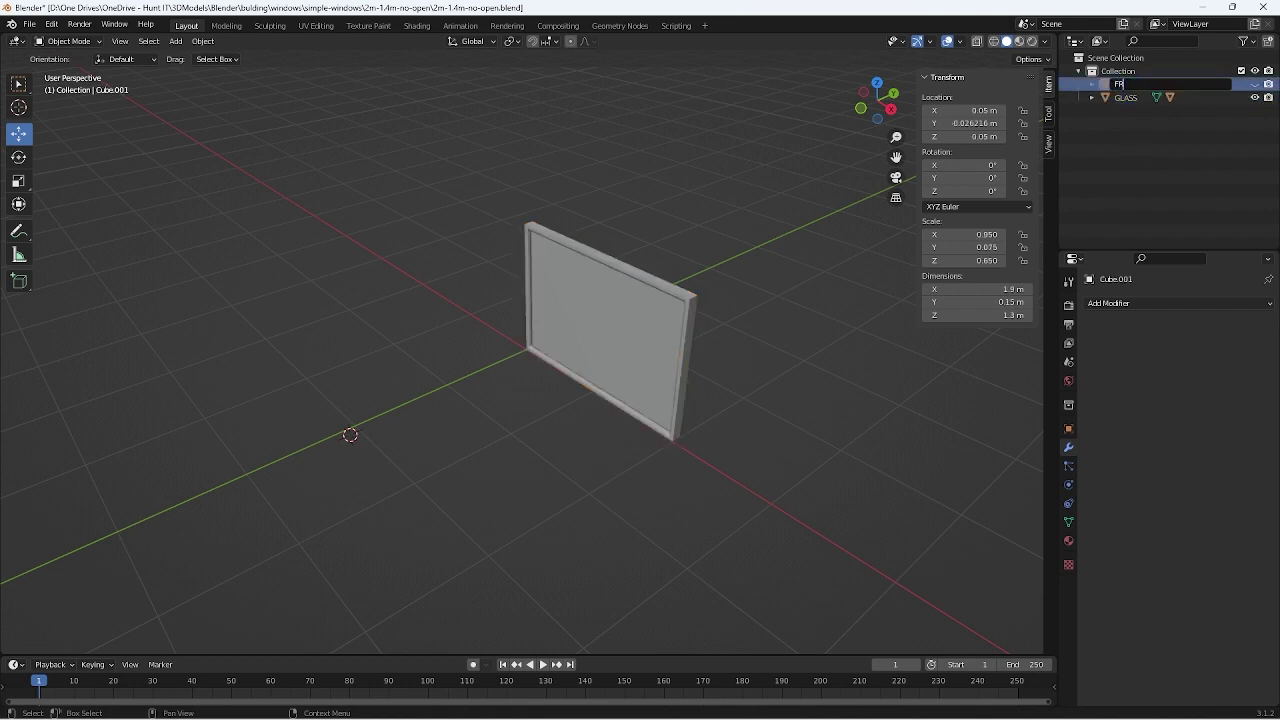
type("AME")
key("Return")
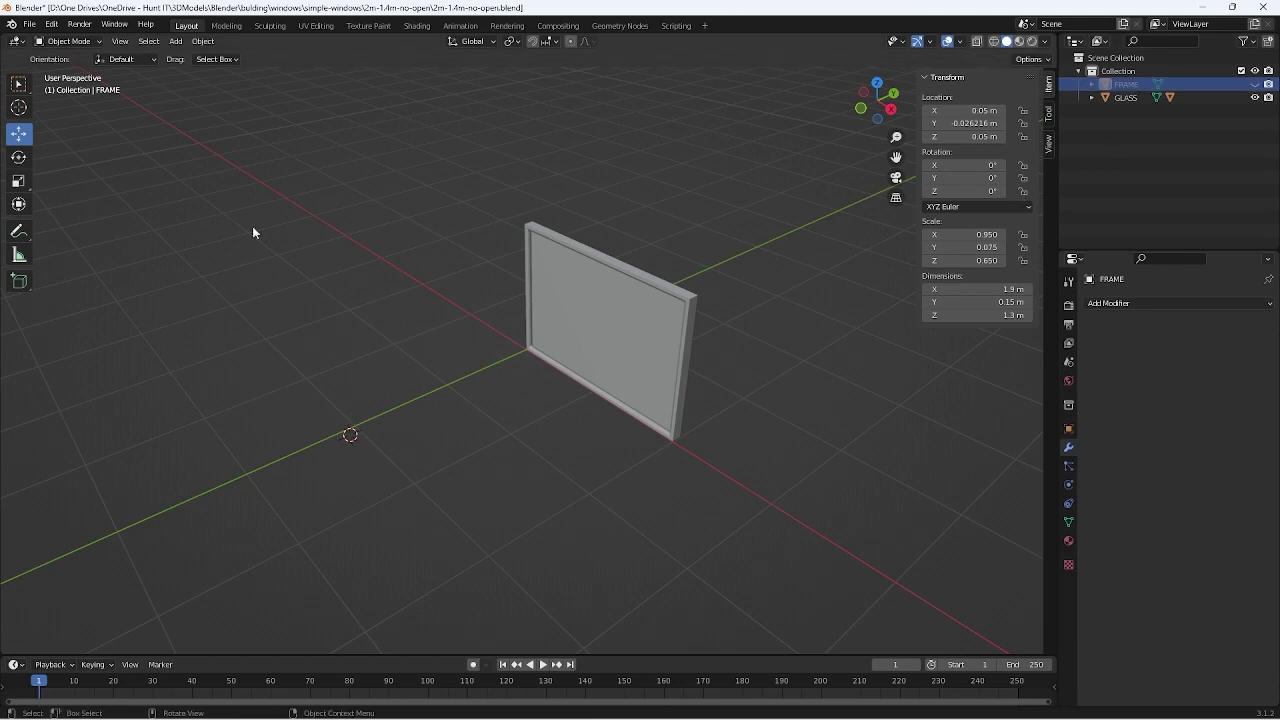
key("a")
key("ctrl+c")
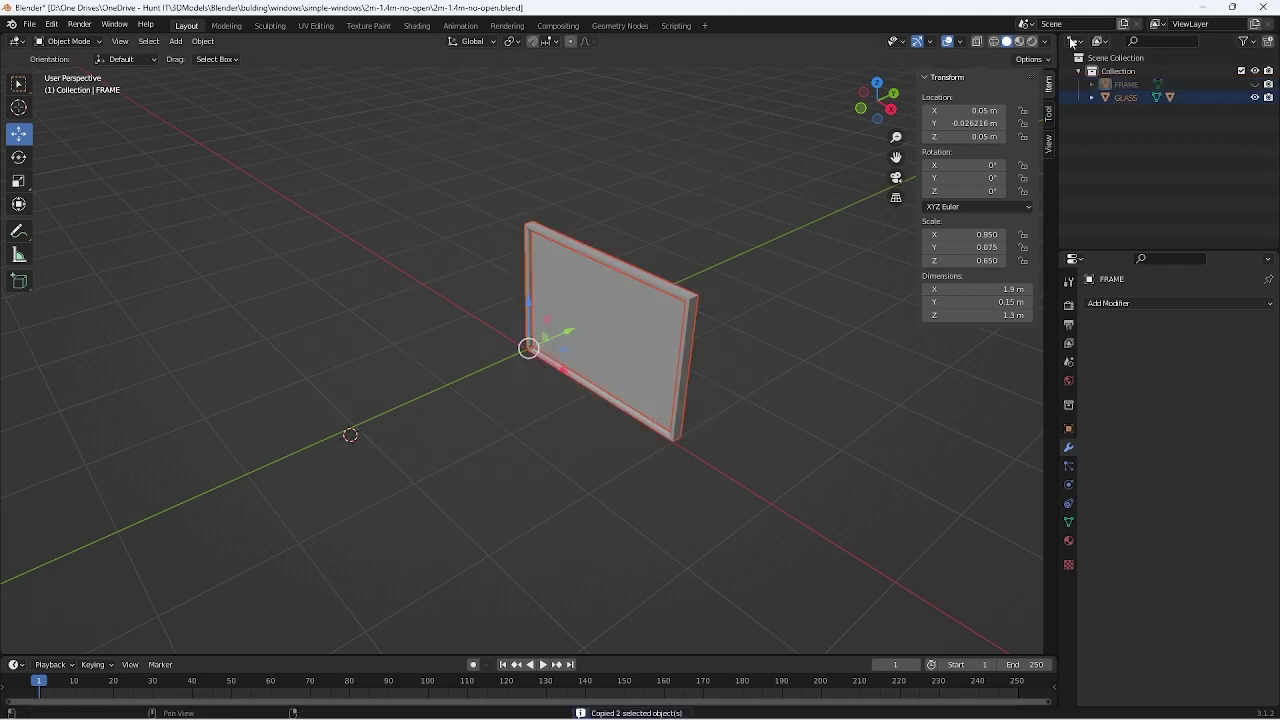
Place house.blend beside the window file and paste the window into it
left_click(1218, 7)
key("super+Right")
left_click(318, 415)
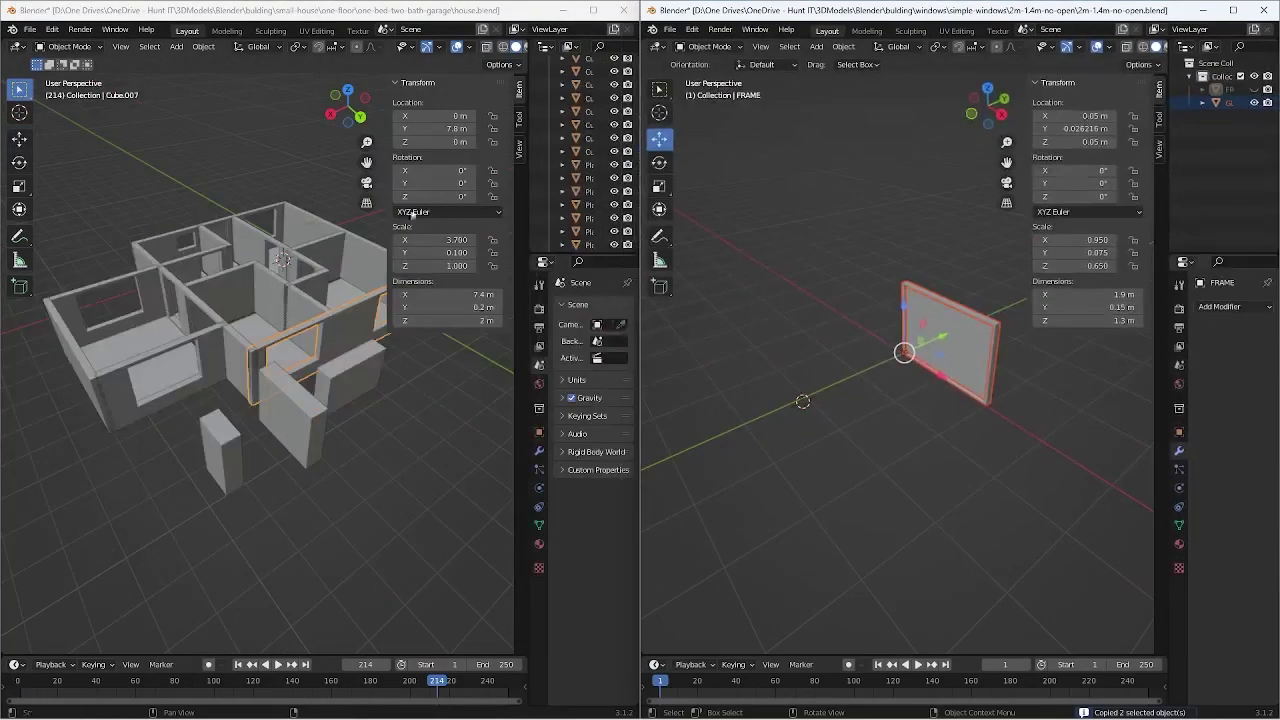
scroll(330, 420, "up", 6)
scroll(370, 460, "down", 10)
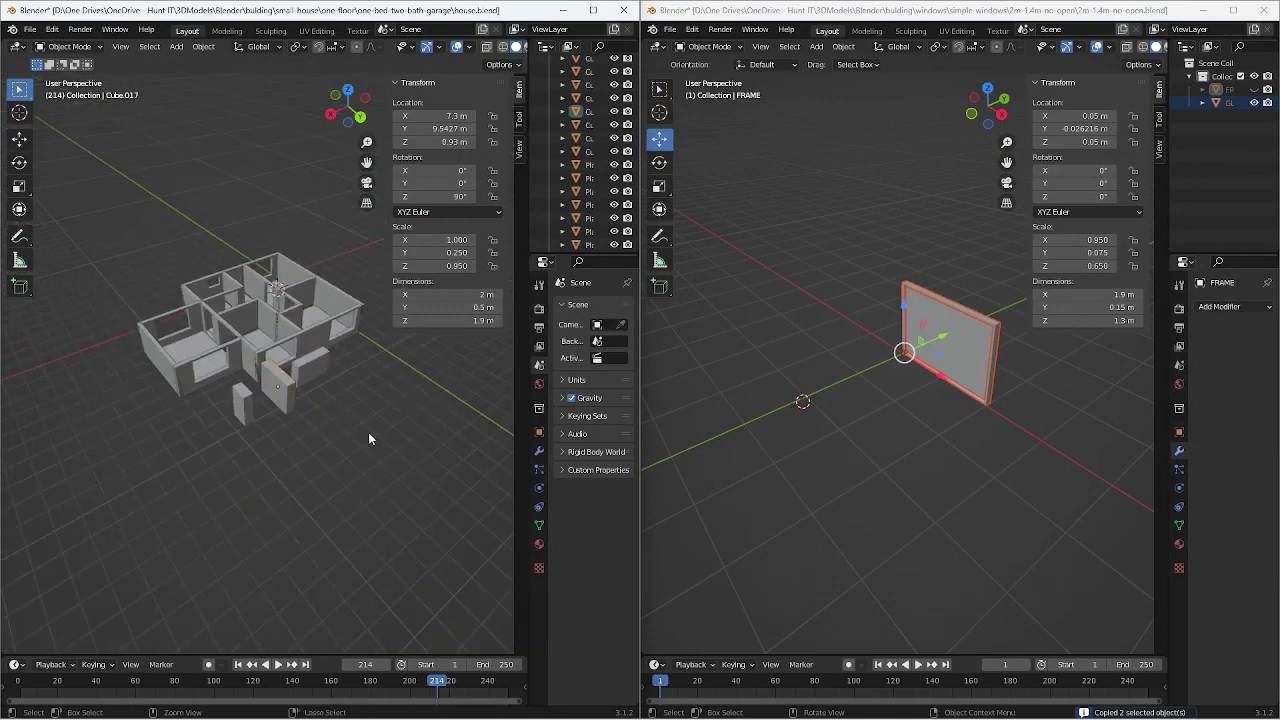
key("ctrl+v")
Select the pasted window frame and move it horizontally, keeping its height fixed
scroll(350, 410, "up", 4)
scroll(338, 390, "up", 1)
scroll(334, 245, "up", 1)
scroll(322, 250, "up", 1)
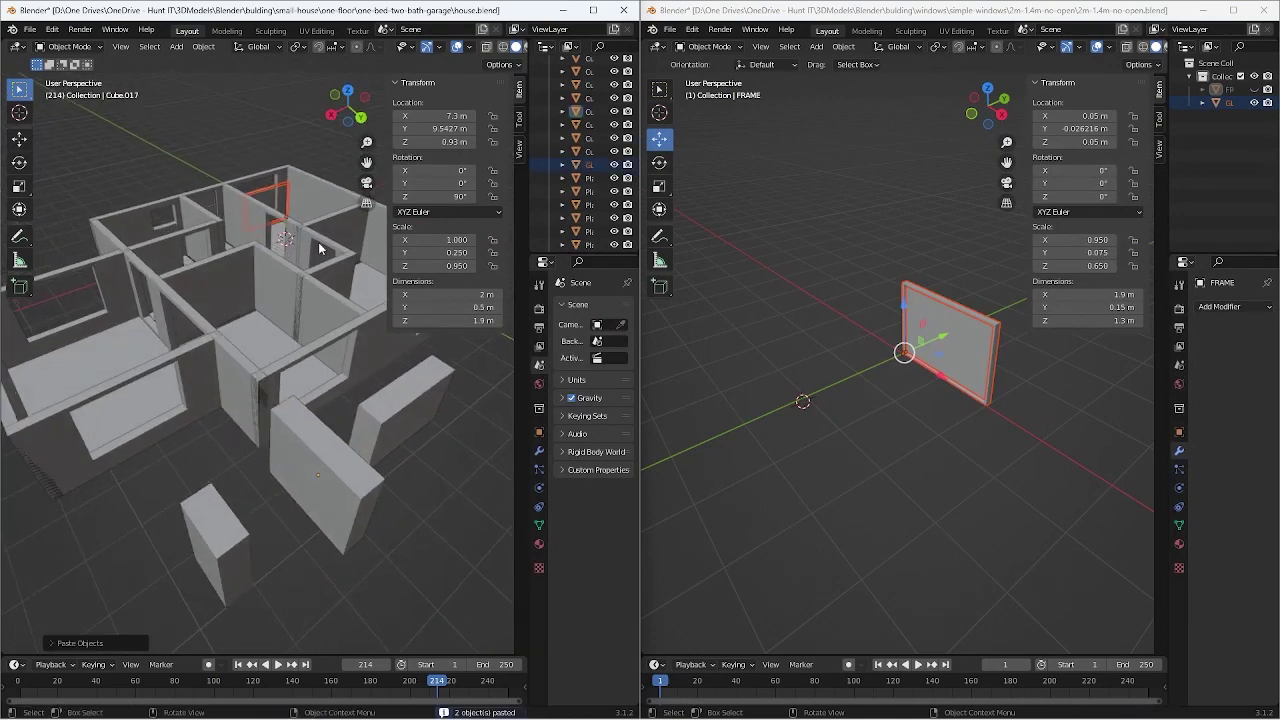
left_click(320, 248, "alt")
left_click(284, 240)
key("g")
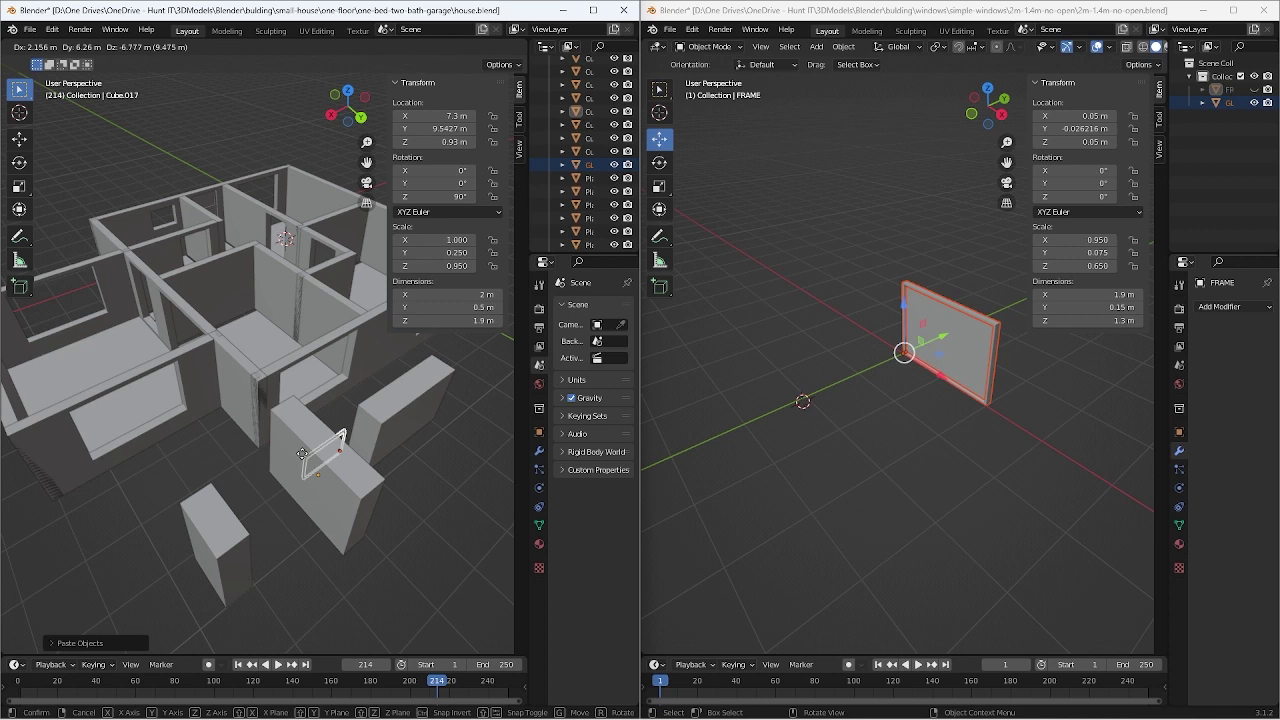
key("shift+z")
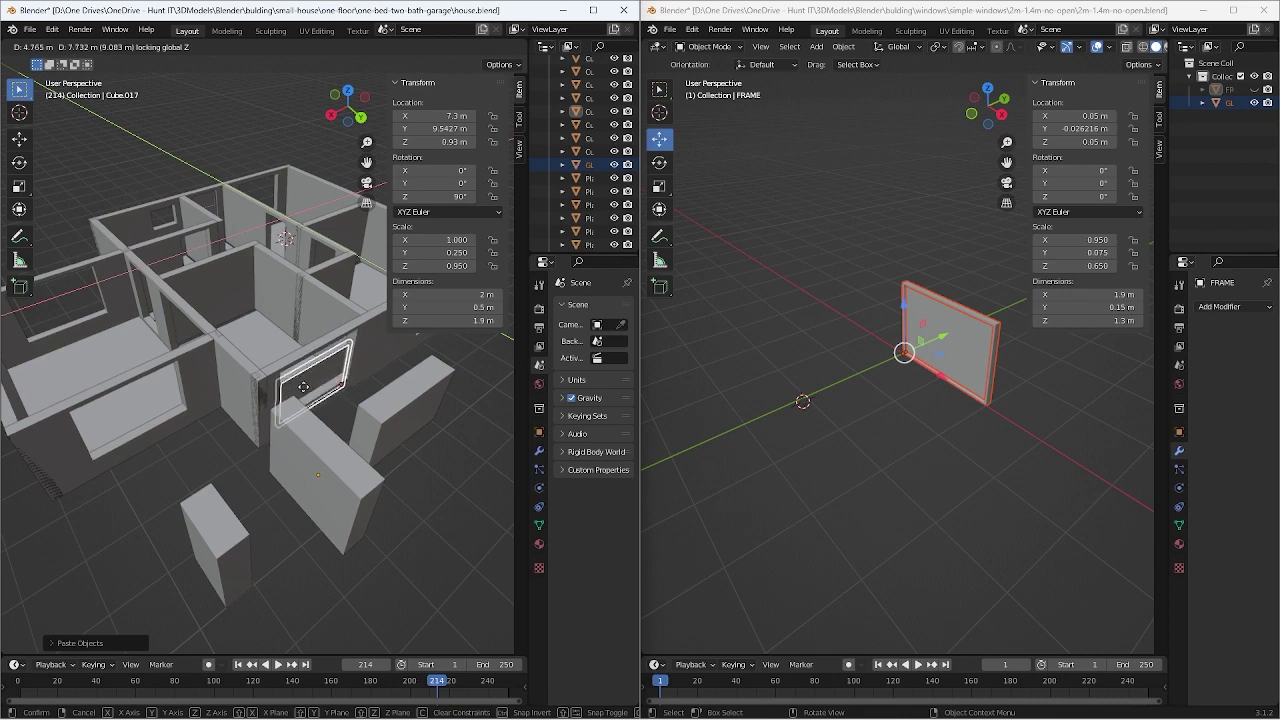
left_click(303, 387)
Centre the view on the frame and raise it along Z into the opening
scroll(366, 423, "up", 5)
scroll(389, 432, "down", 5)
mouse_move(372, 422)
middle_mouse_down()
mouse_move(342, 390)
mouse_move(239, 359)
middle_mouse_up()
scroll(258, 344, "up", 4)
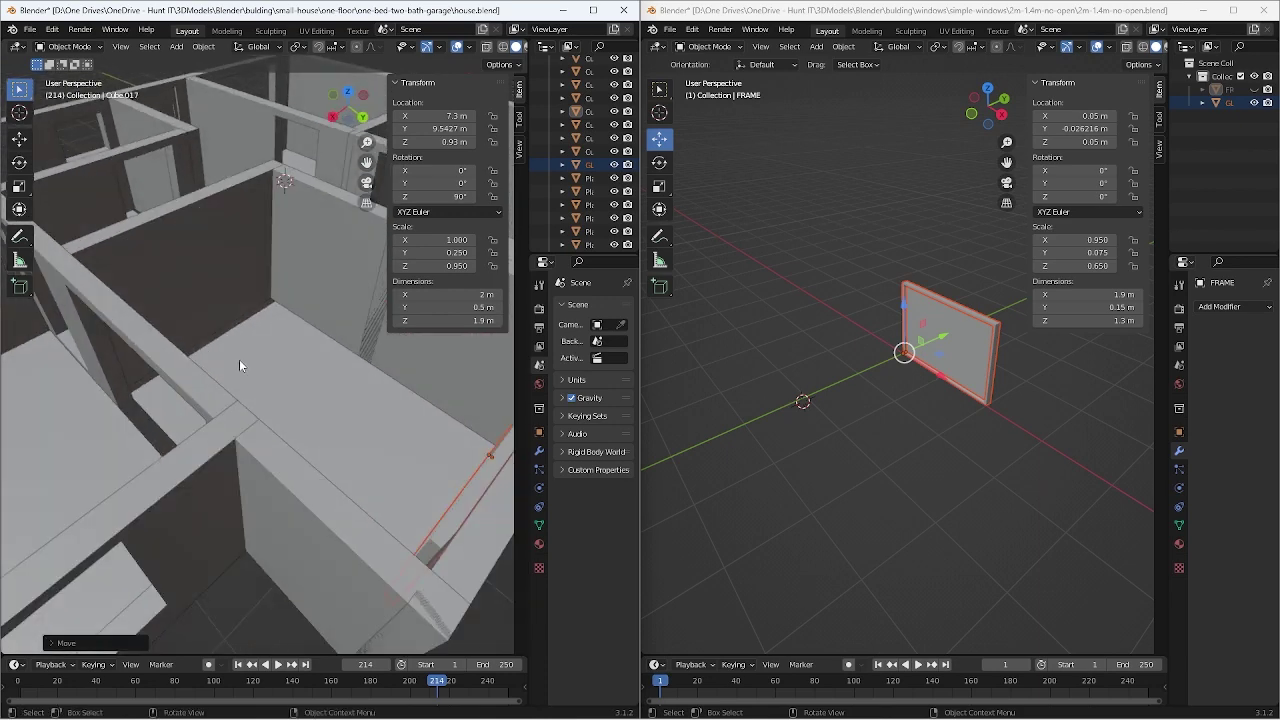
key("KP_Decimal")
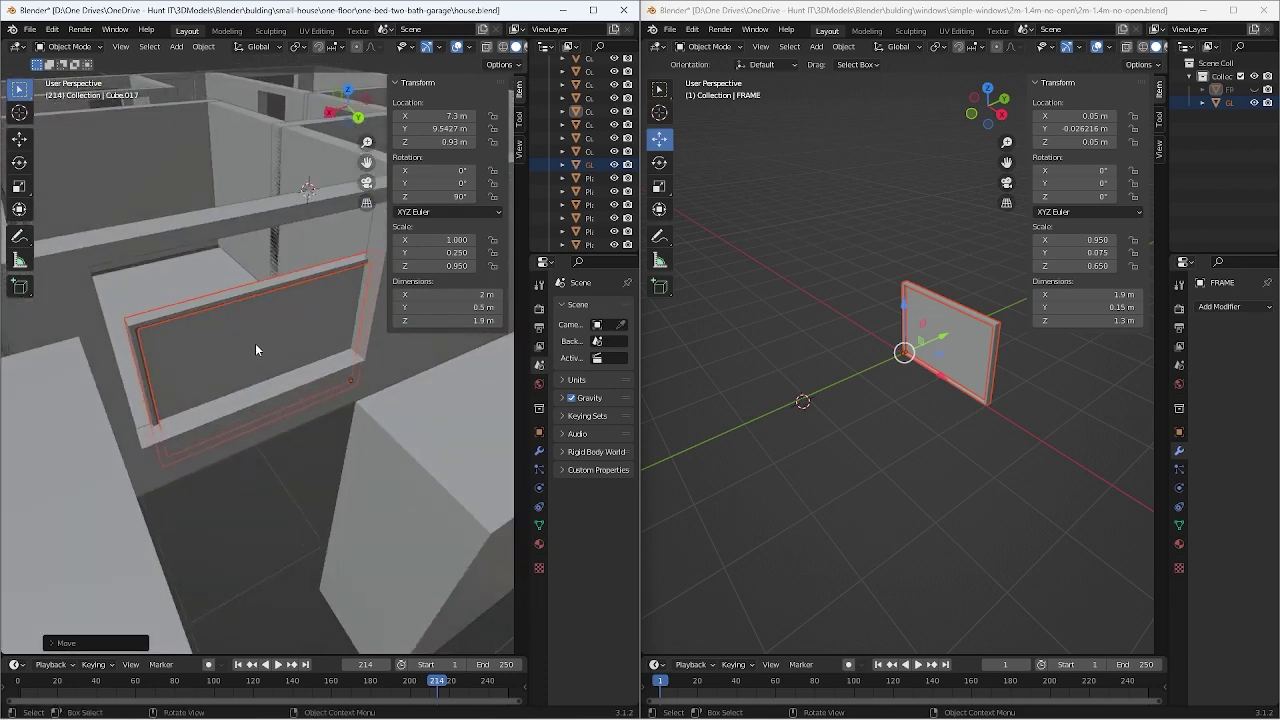
key("g")
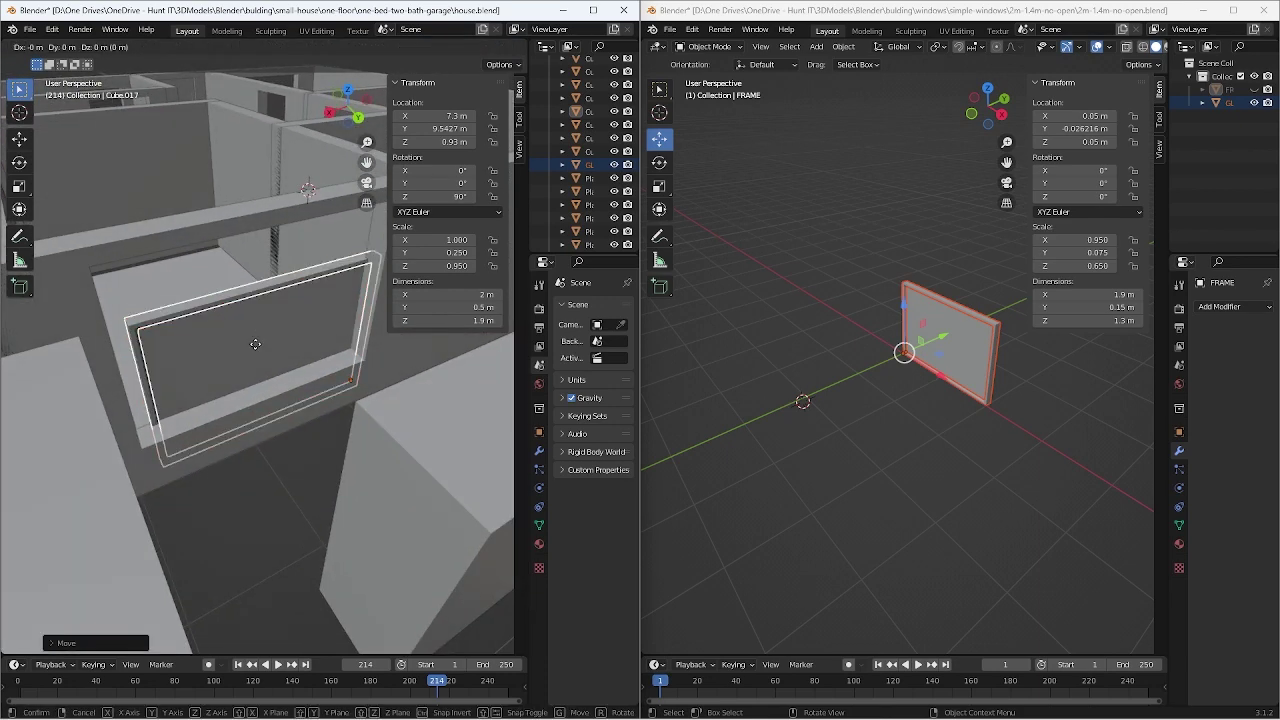
key("z")
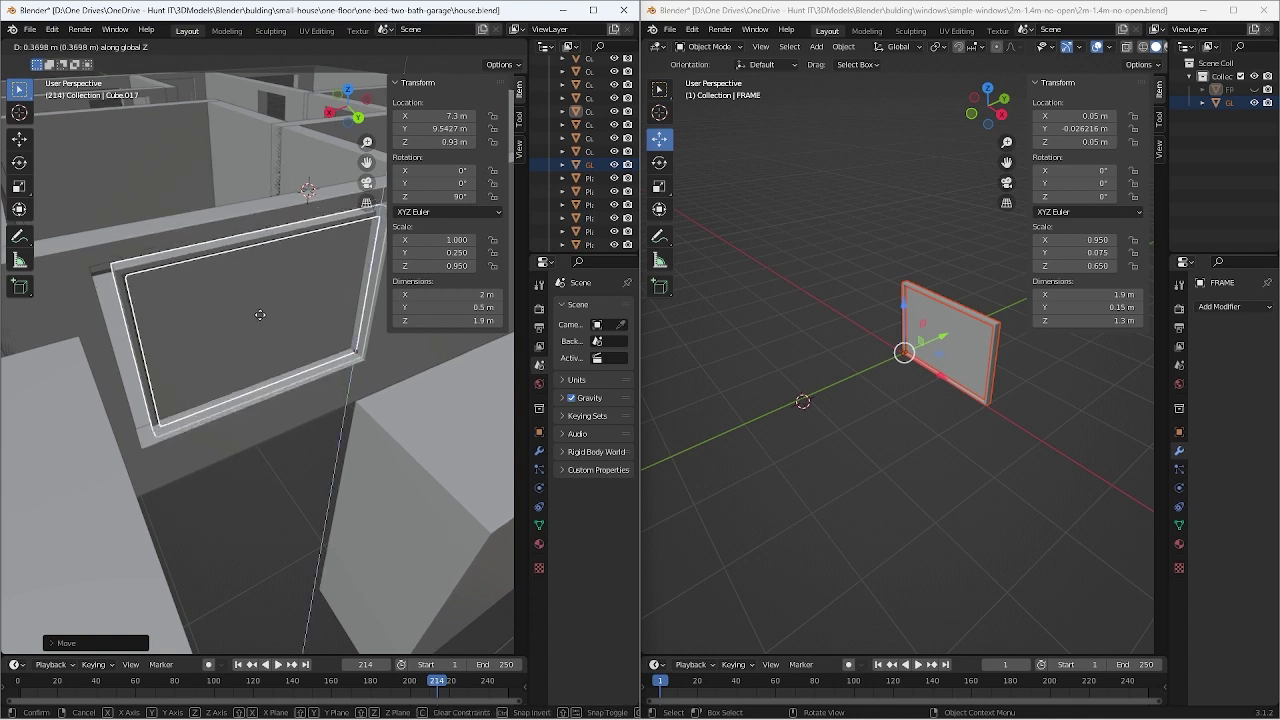
left_click(261, 311)
Delete the large block in front of the wall
left_click(412, 494)
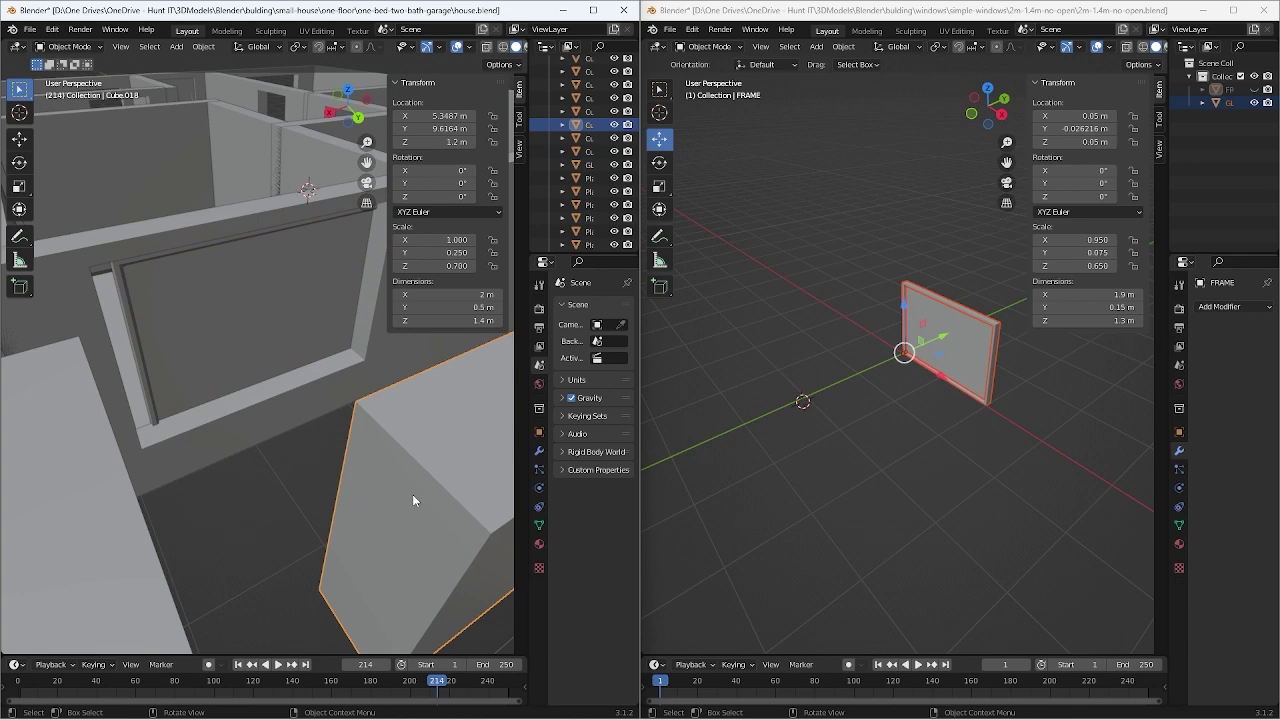
key("Delete")
mouse_move(56, 576)
middle_mouse_down()
mouse_move(212, 489)
mouse_move(184, 472)
middle_mouse_up()
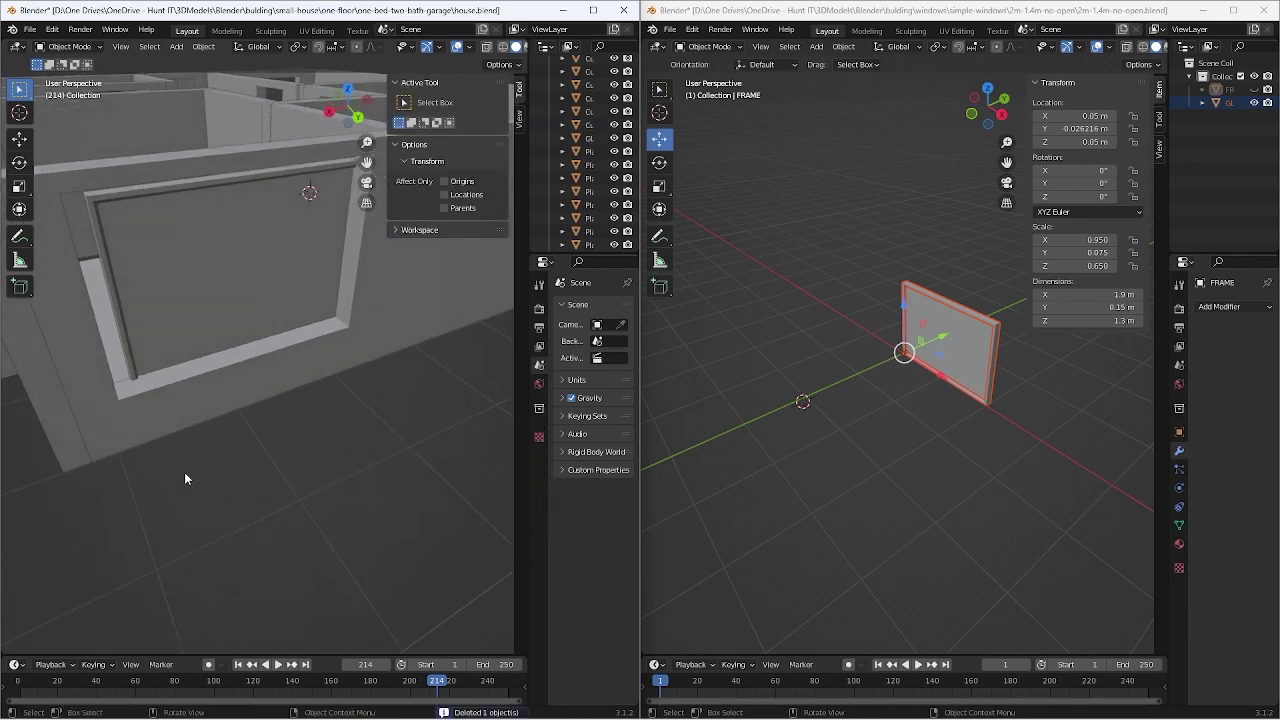
mouse_move(206, 427)
middle_mouse_down("shift")
mouse_move(118, 361)
mouse_move(192, 414)
mouse_move(174, 359)
middle_mouse_up("shift")
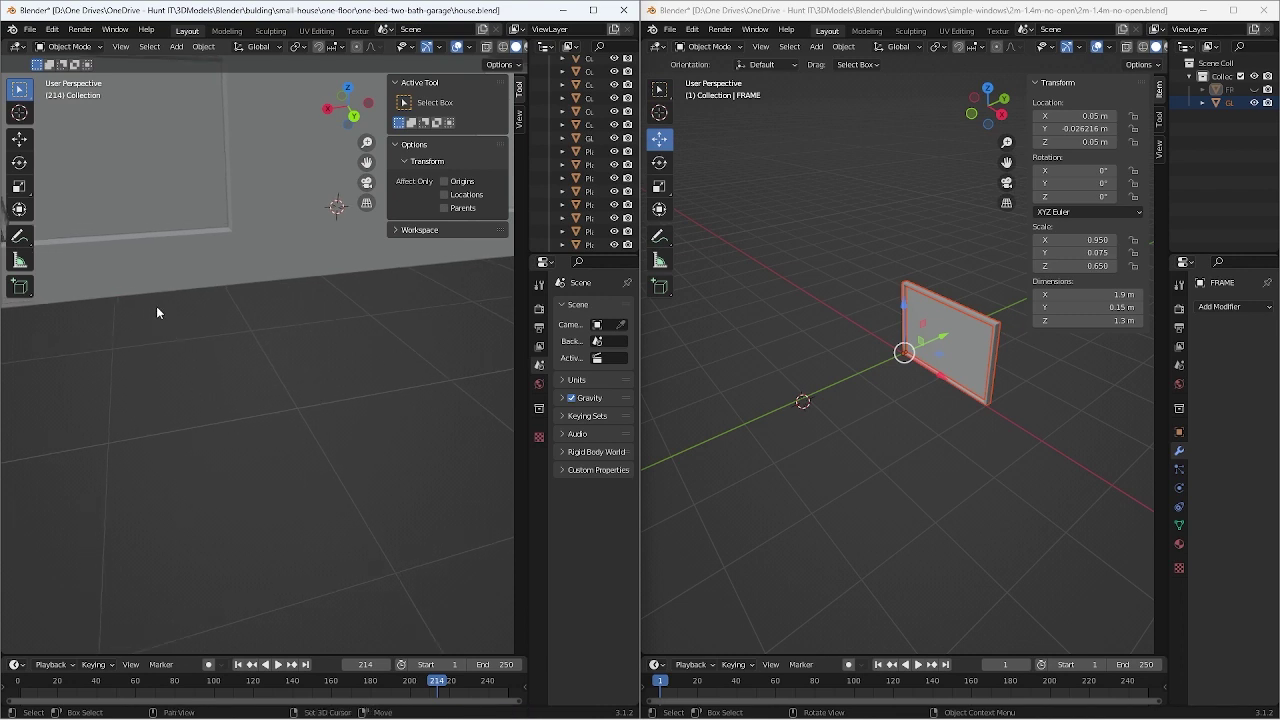
mouse_move(156, 306)
middle_mouse_down()
mouse_move(267, 358)
mouse_move(163, 352)
mouse_move(371, 372)
mouse_move(276, 381)
mouse_move(352, 422)
mouse_move(454, 443)
middle_mouse_up()
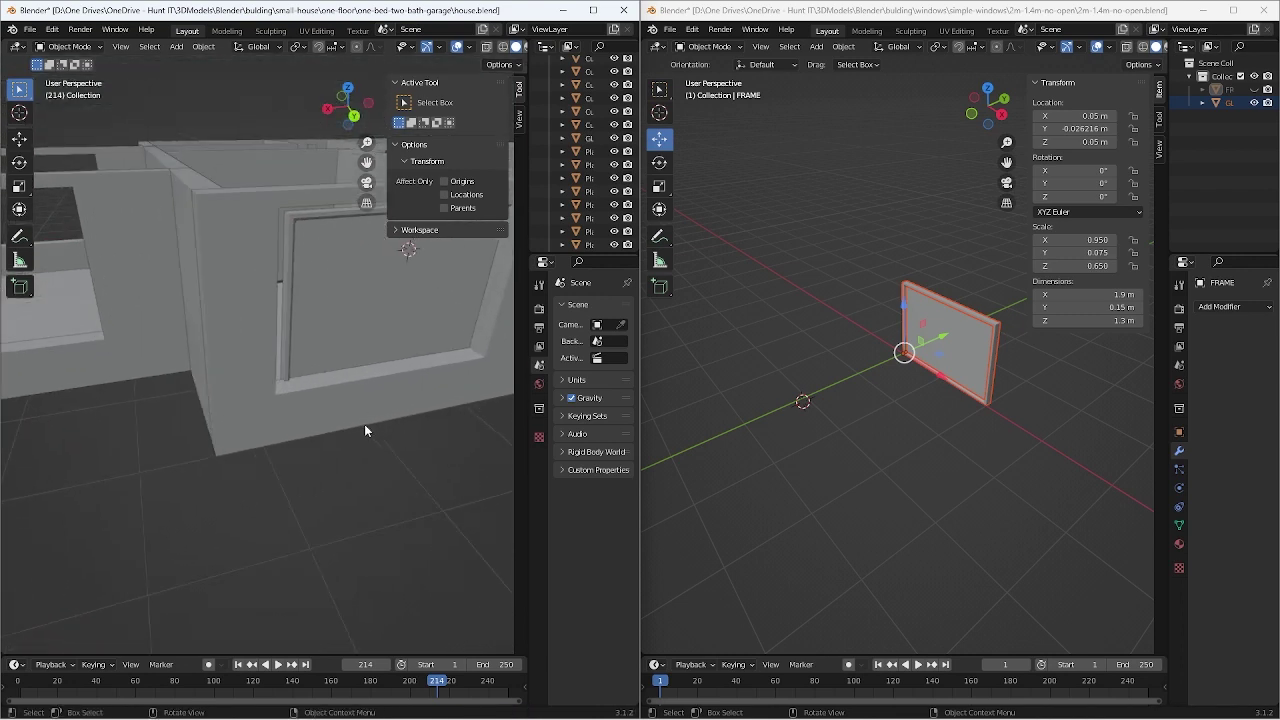
middle_click_drag(366, 429, 296, 451)
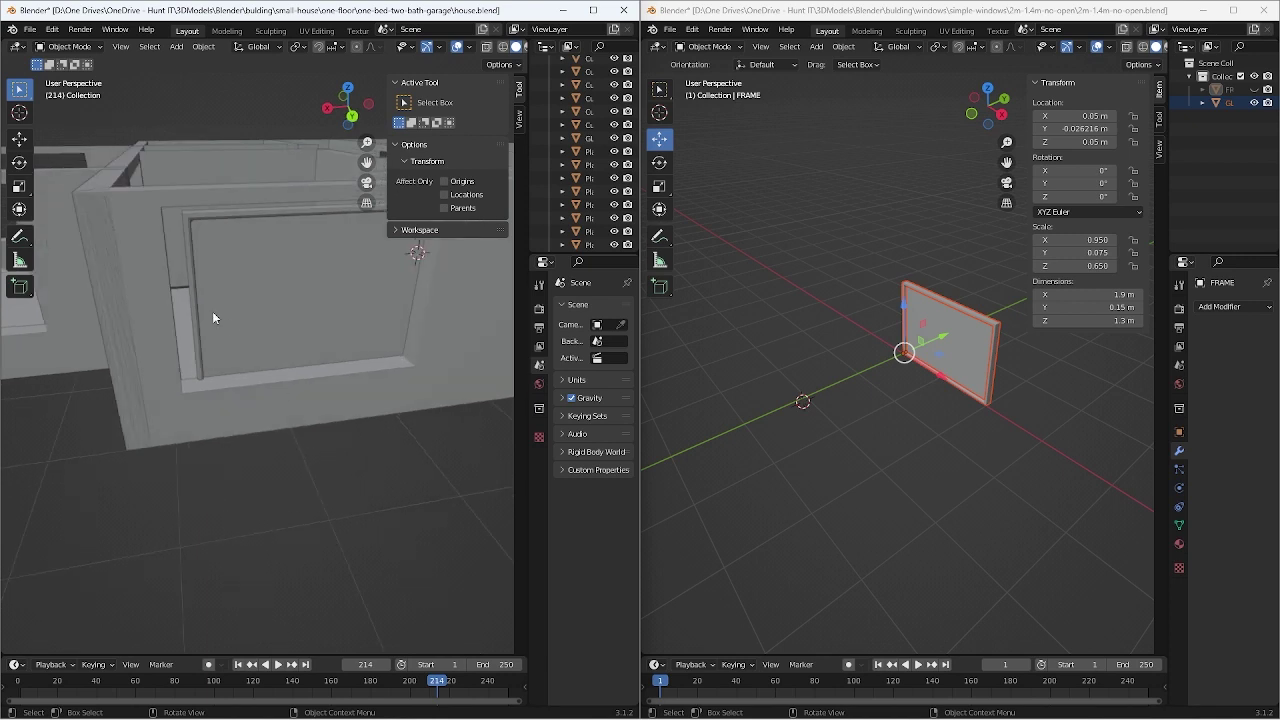
Group the window pane and frame into a new collection with Ctrl+G
middle_click_drag(352, 420, 236, 268)
left_click(236, 268)
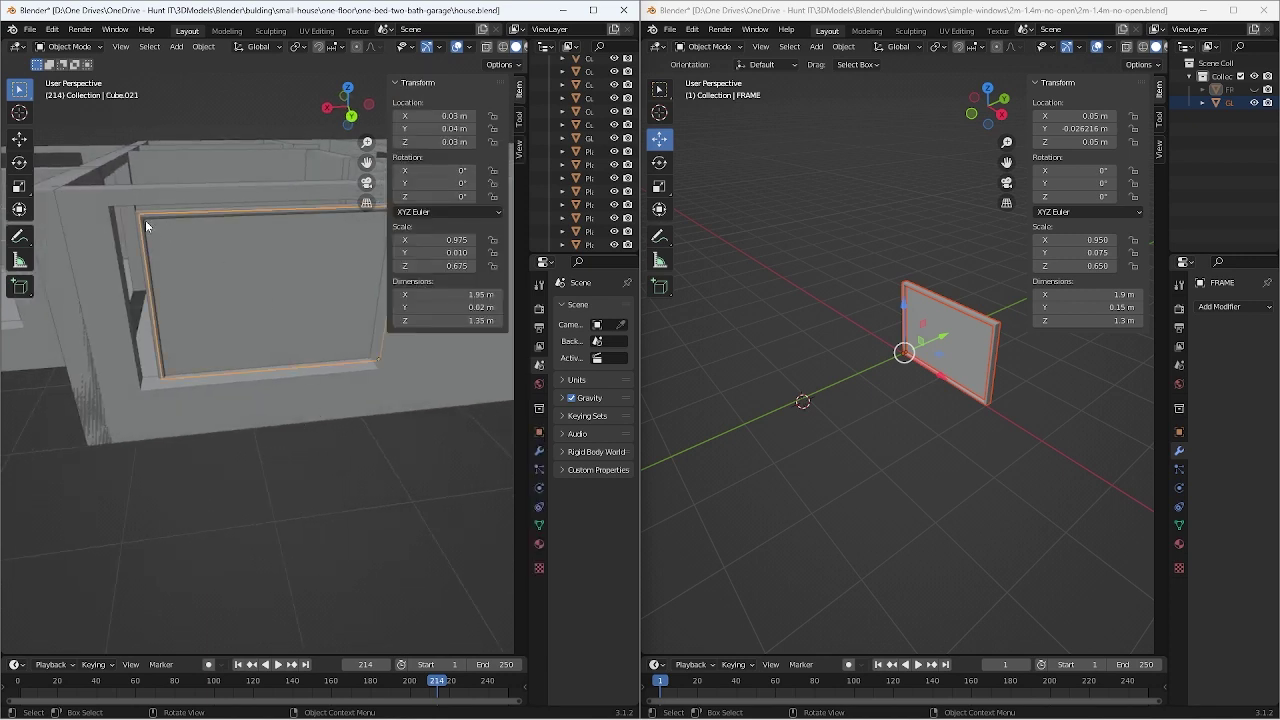
left_click(140, 224, "shift")
left_click(196, 261, "shift")
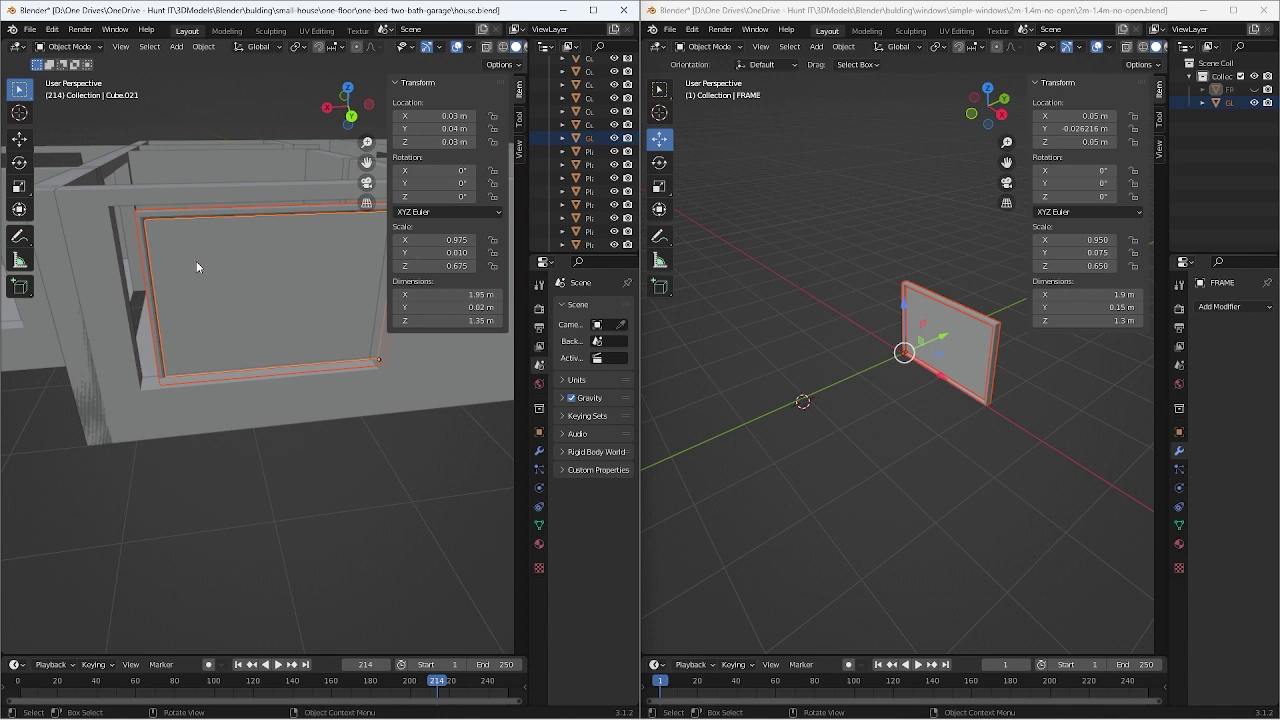
key("ctrl+g")
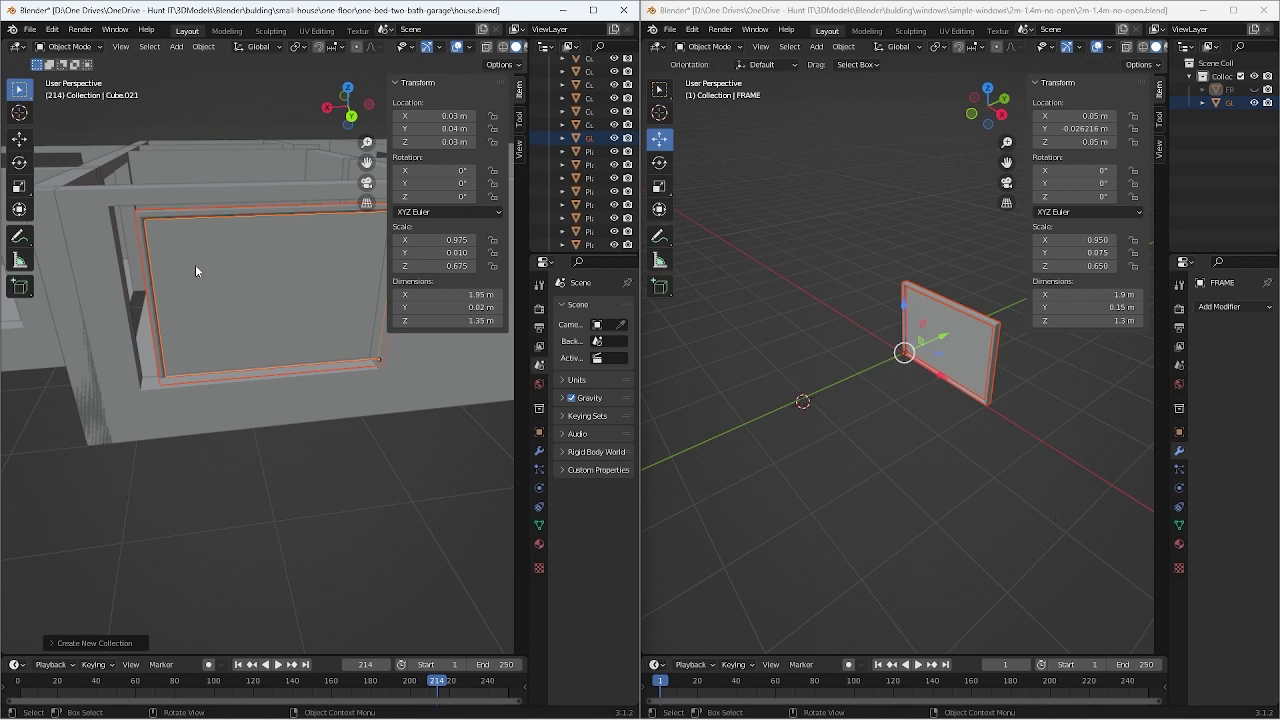
Shift the window along Y, Z and X to centre it in the opening, then zoom out
key("g")
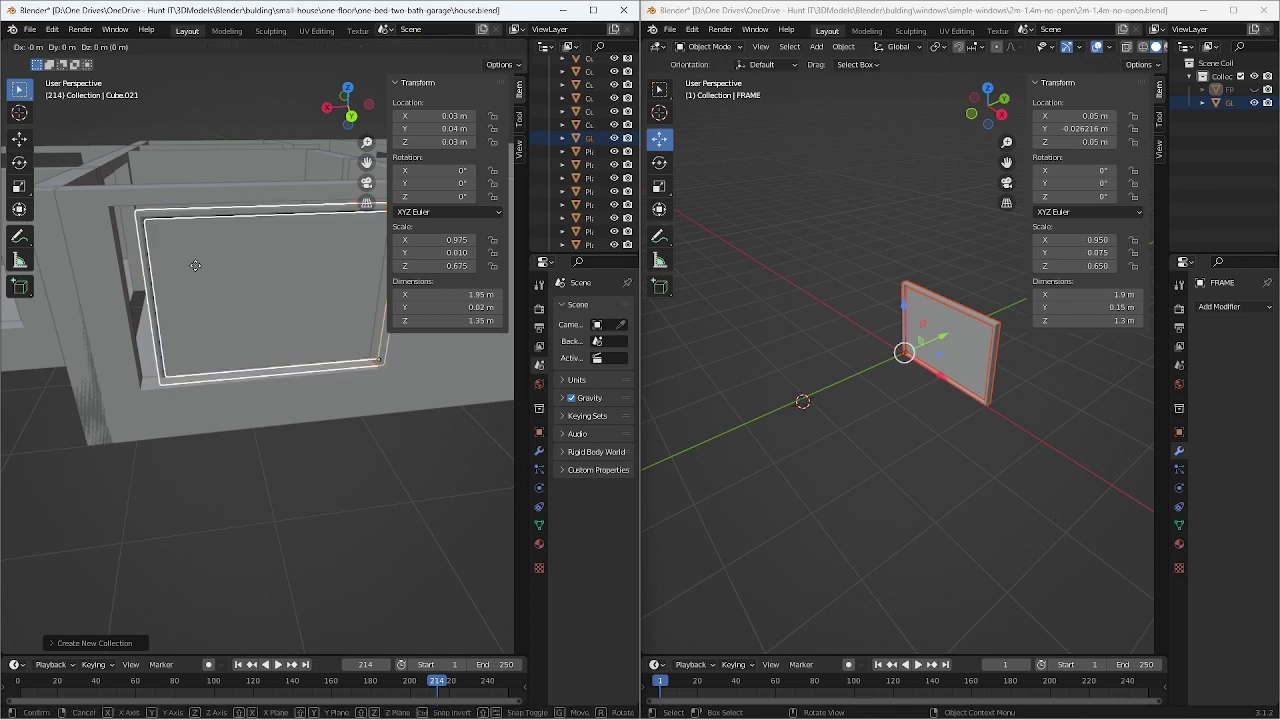
key("y")
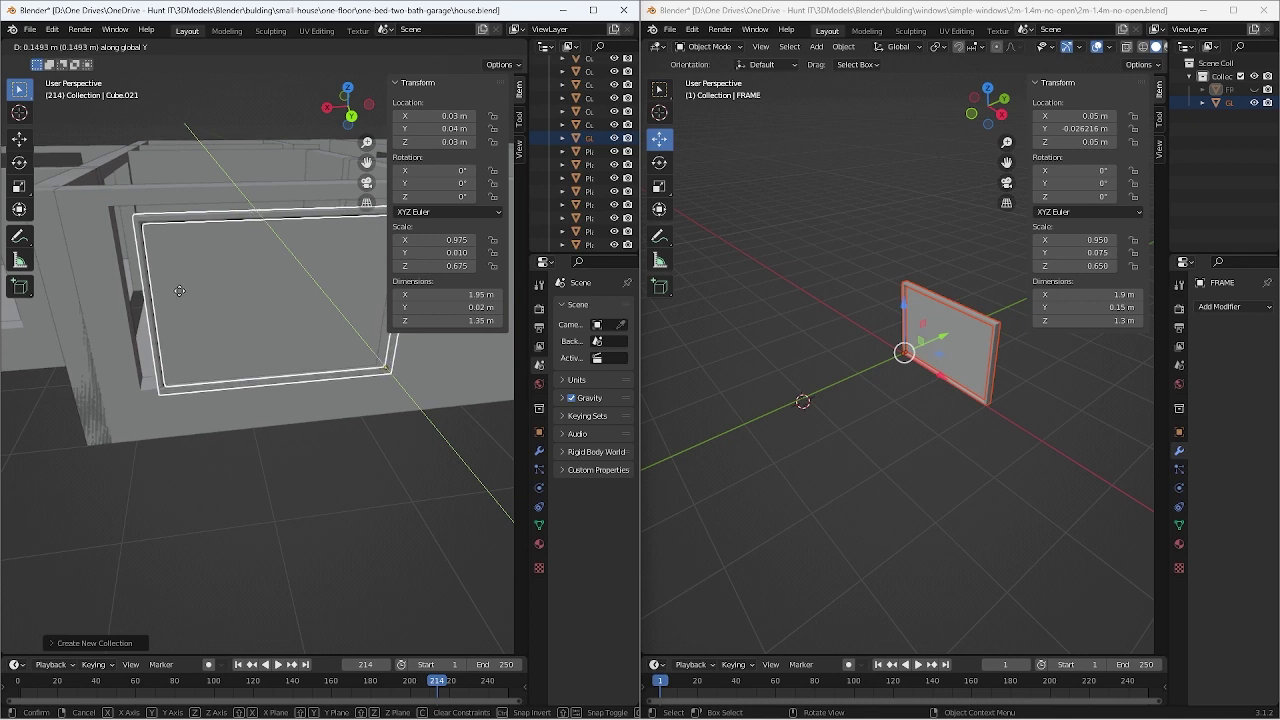
left_click(181, 295)
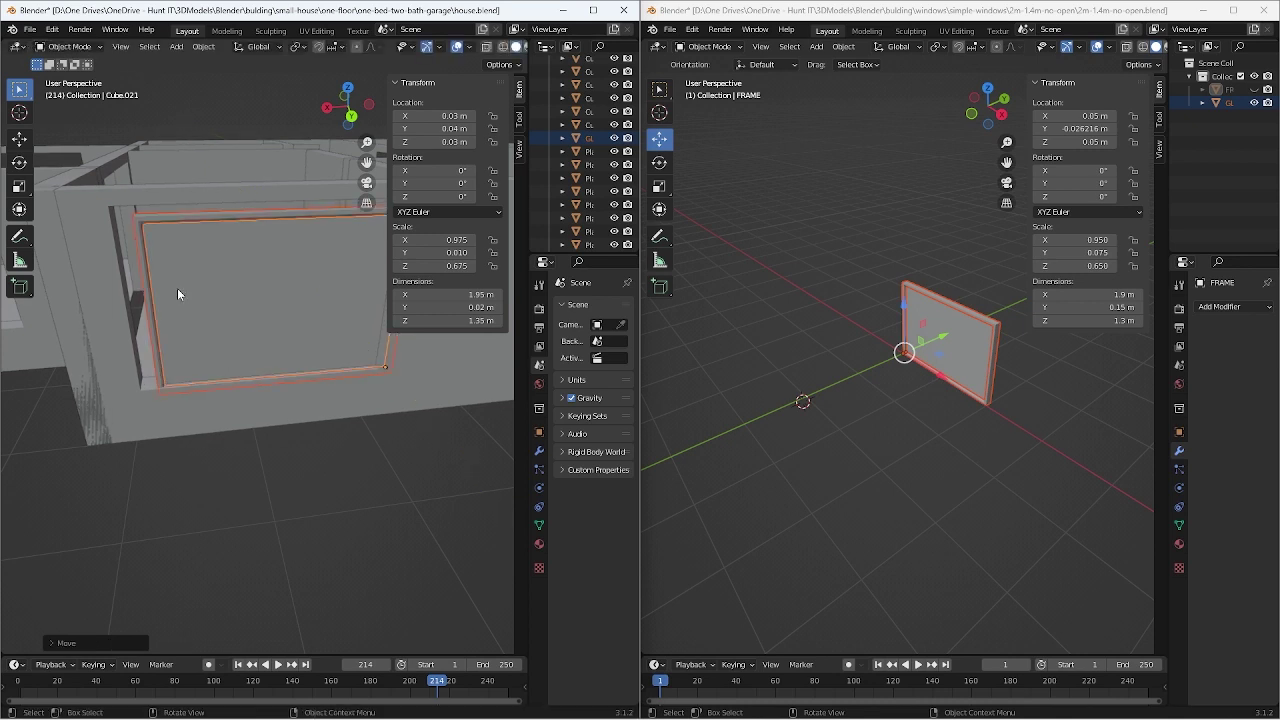
key("g")
key("z")
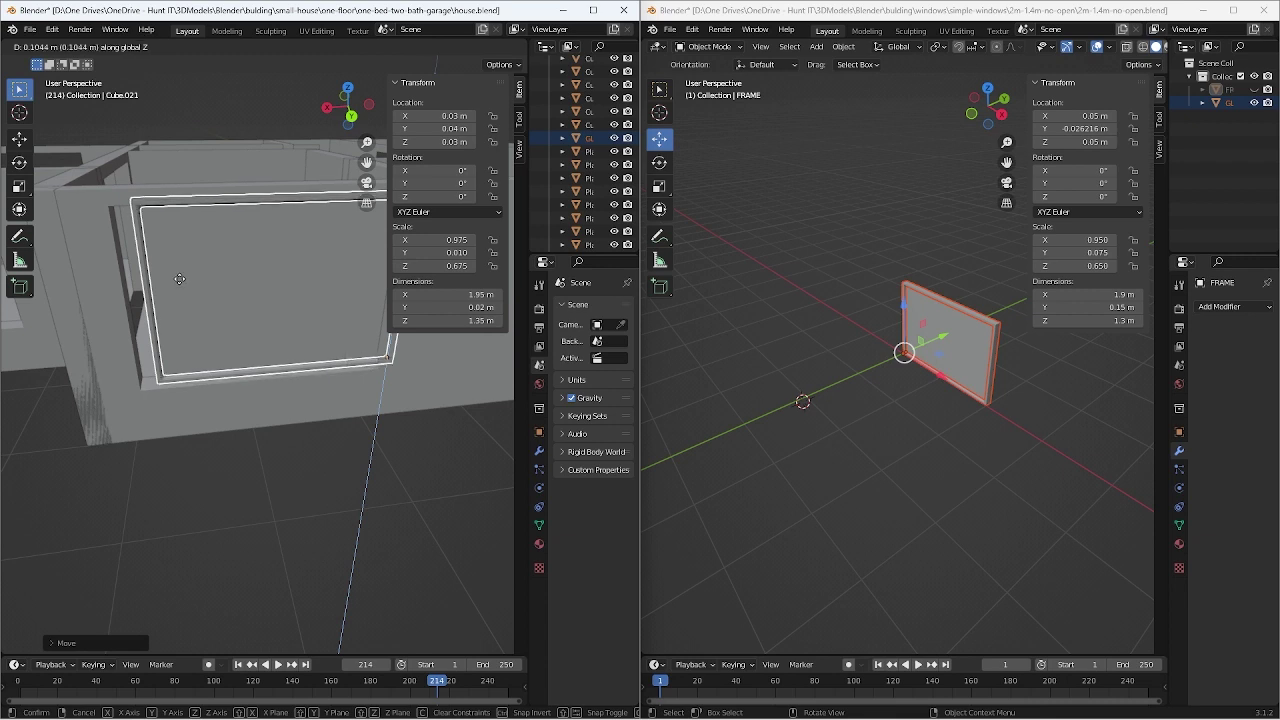
left_click(179, 279)
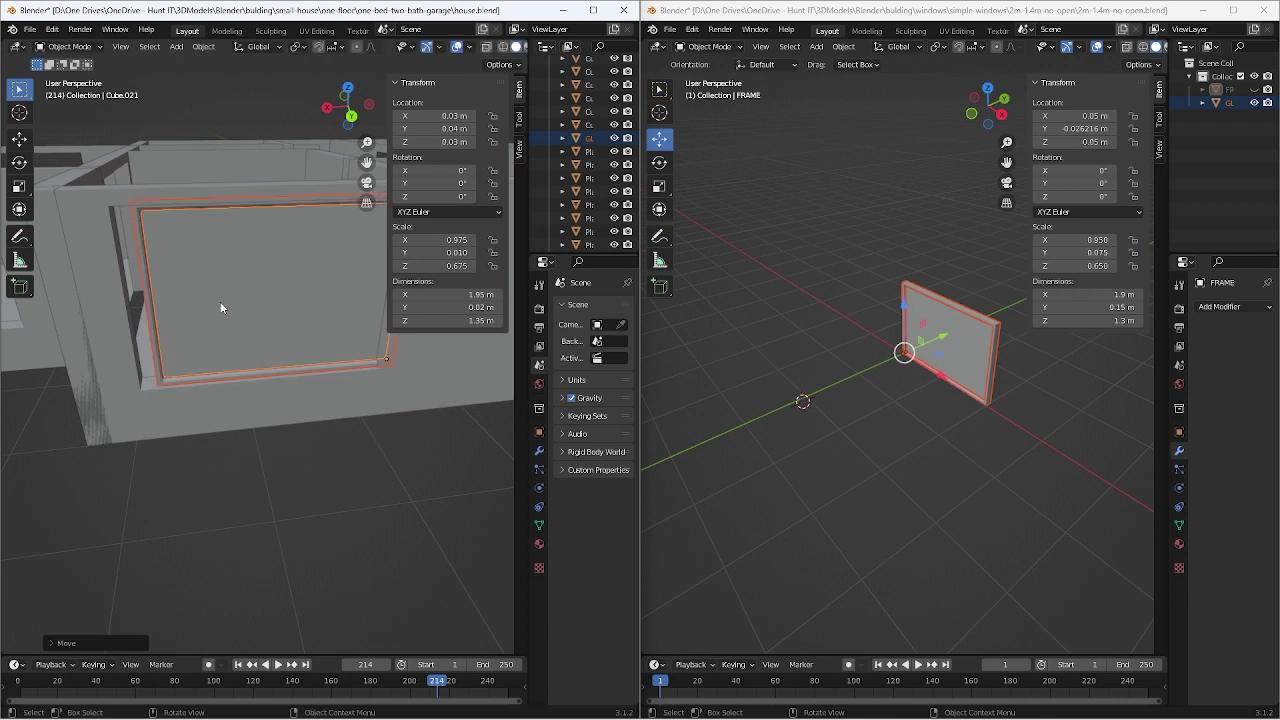
key("g")
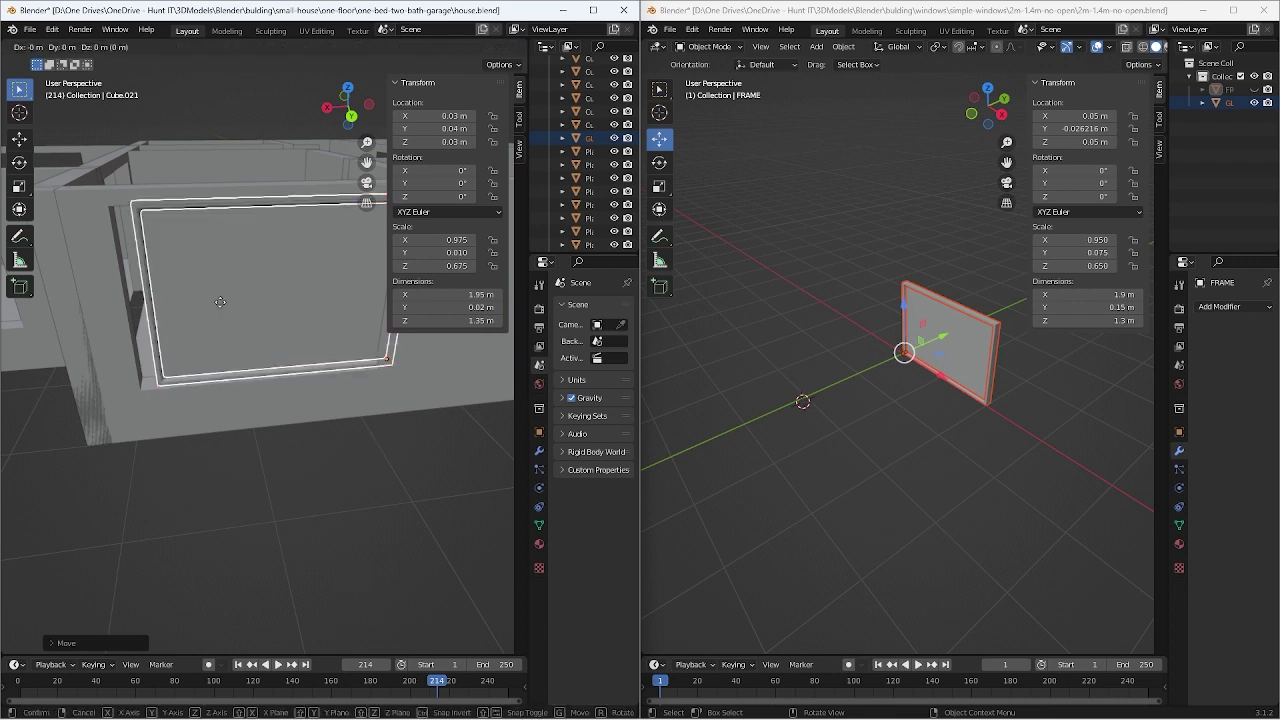
key("x")
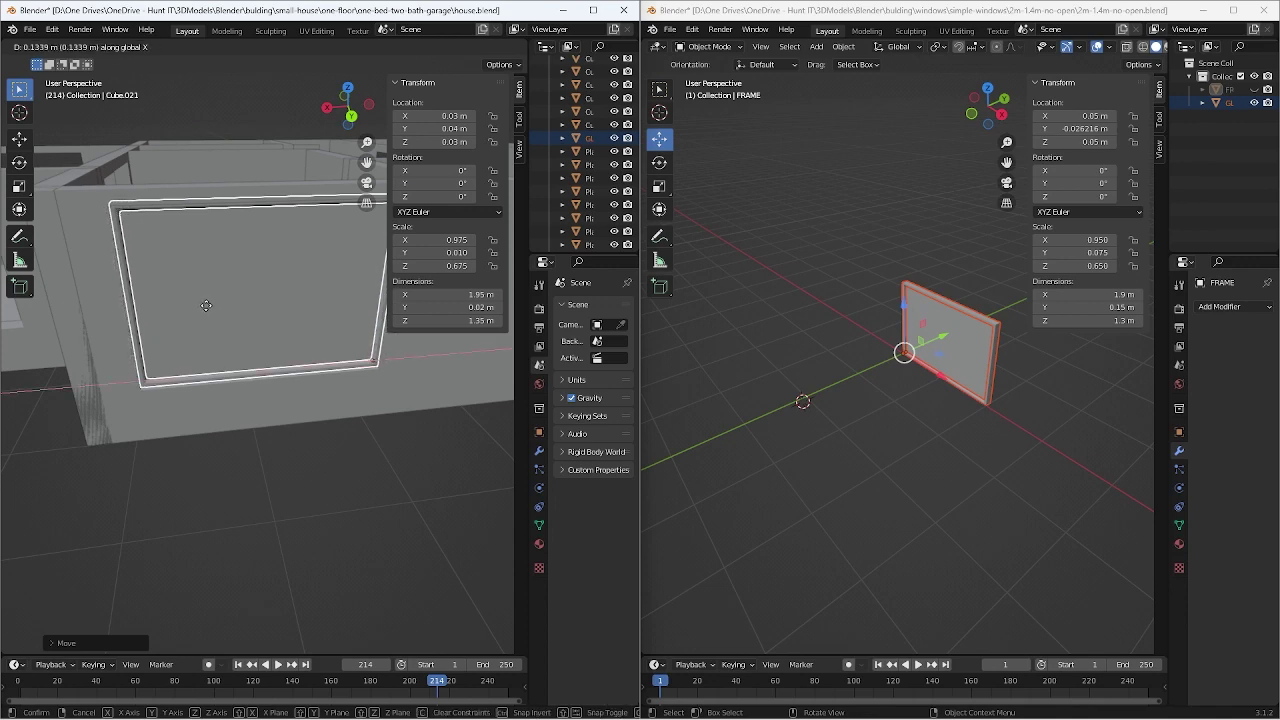
left_click(206, 305)
scroll(322, 499, "down", 4)
scroll(300, 460, "down", 2)
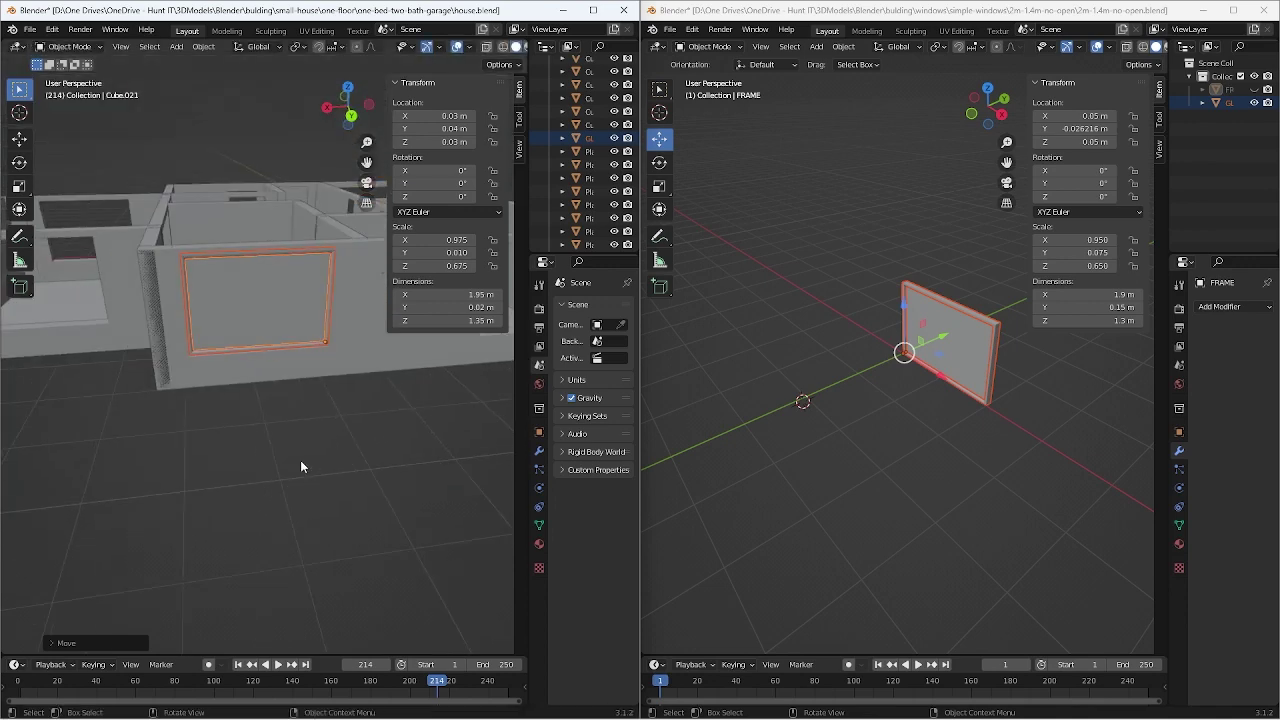
left_click(349, 497)
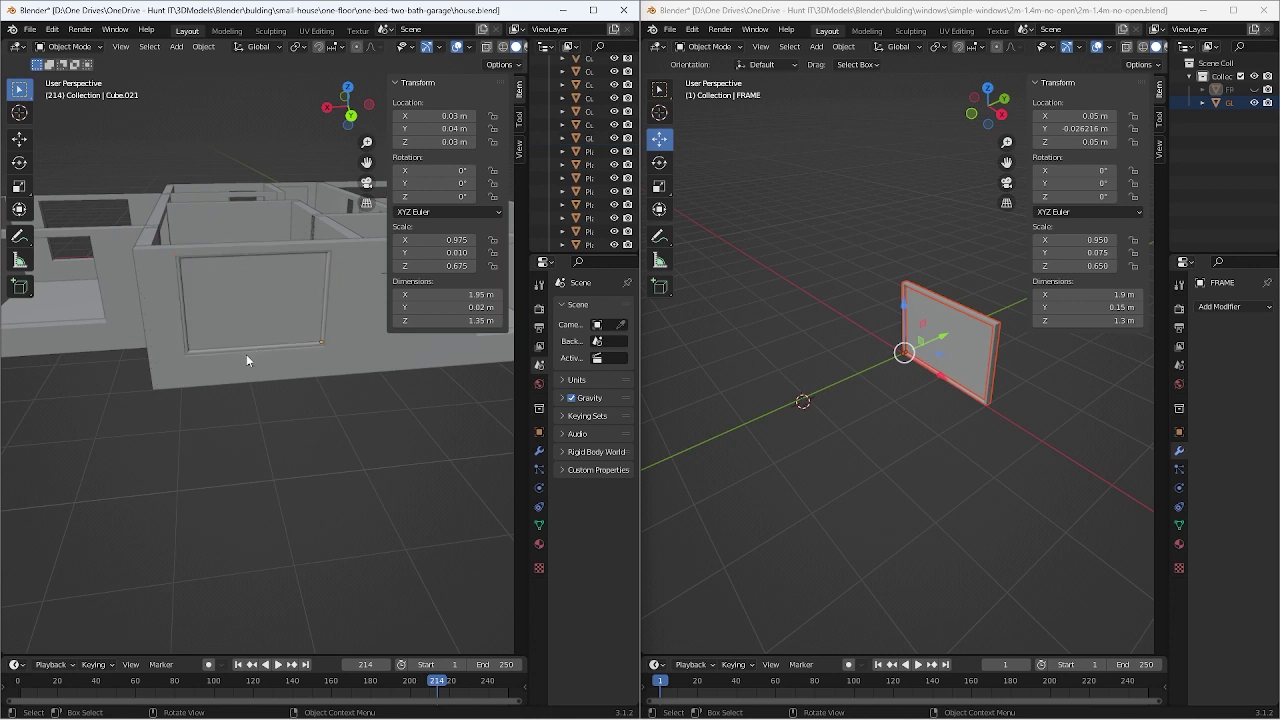
left_click(246, 354)
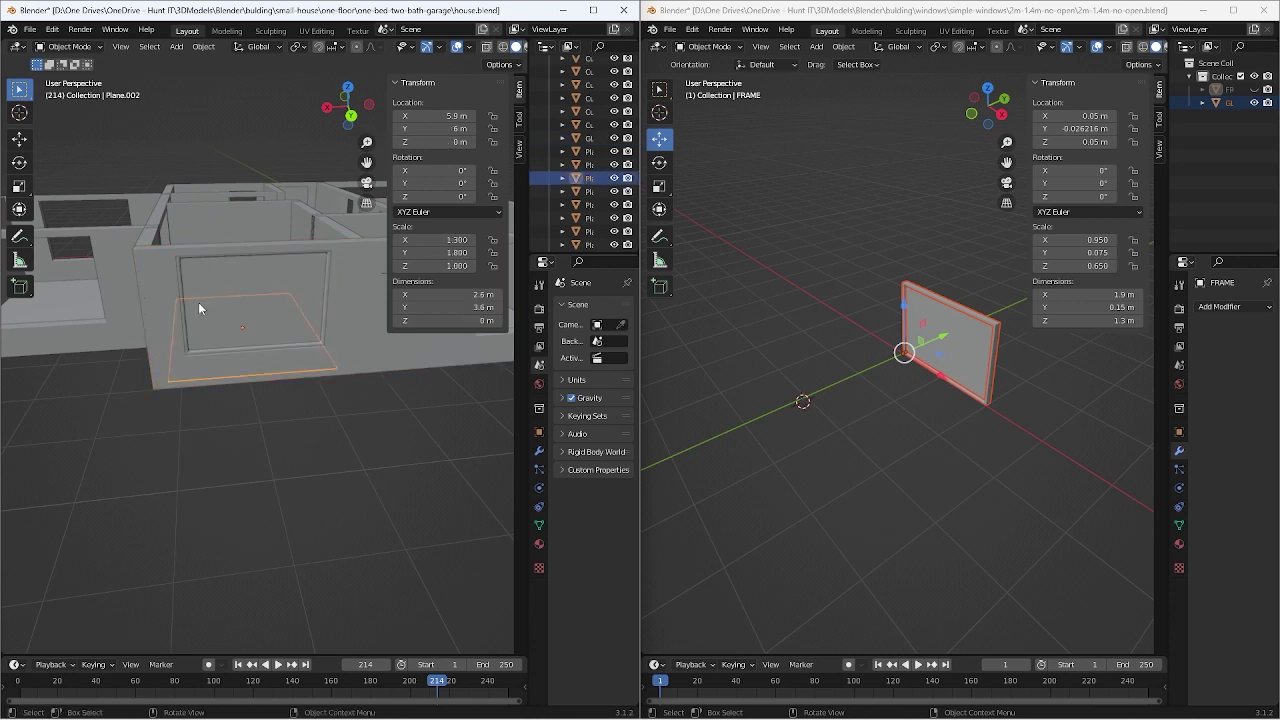
left_click(179, 278)
left_click(180, 278)
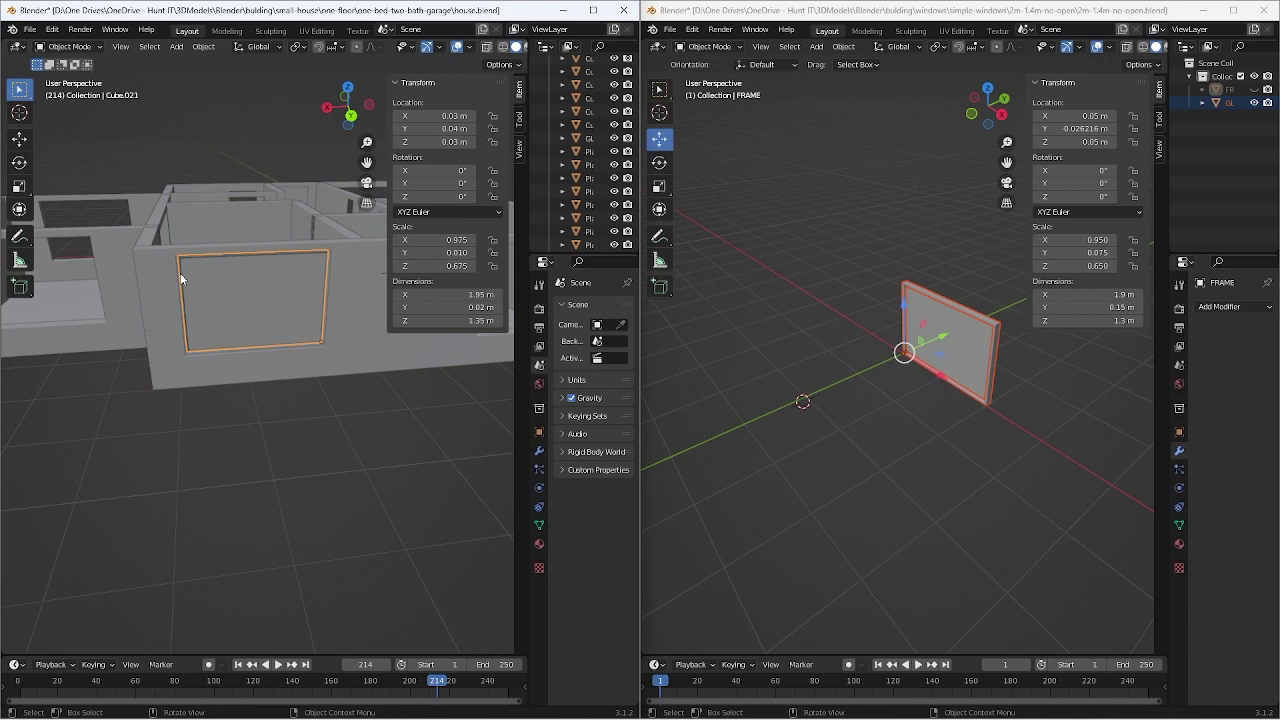
left_click(206, 284)
left_click(338, 464)
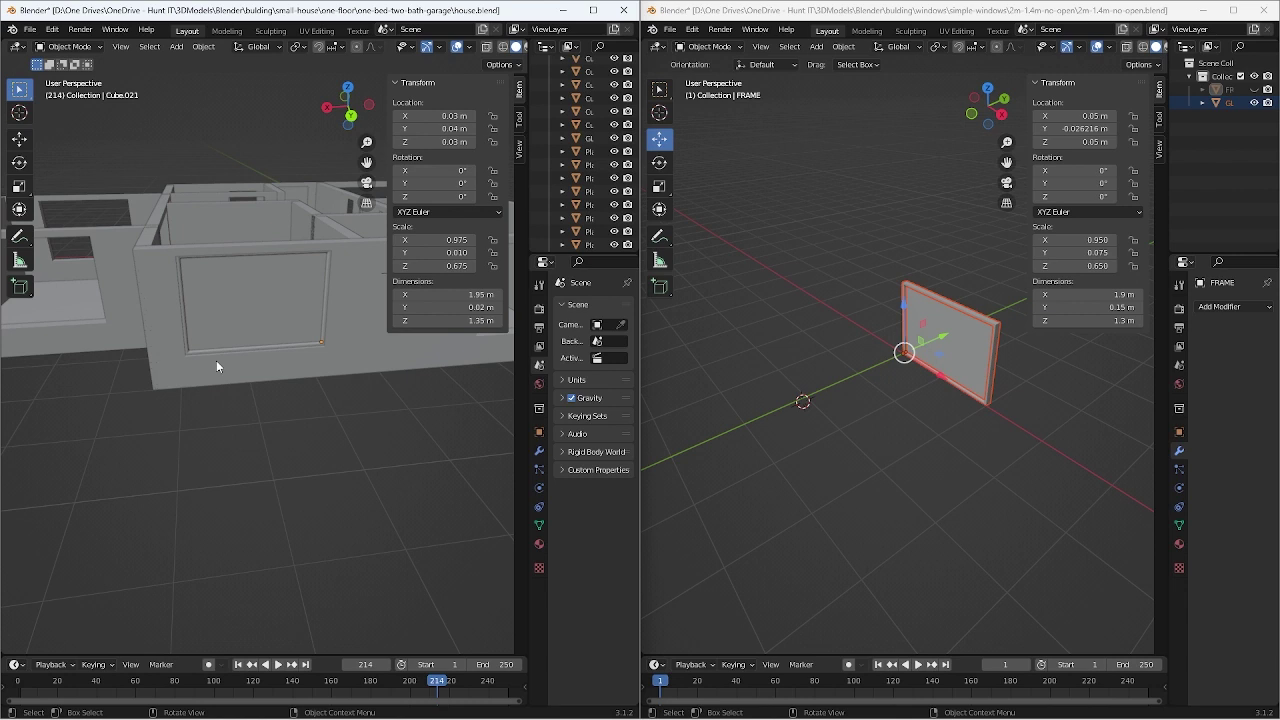
left_click(758, 436)
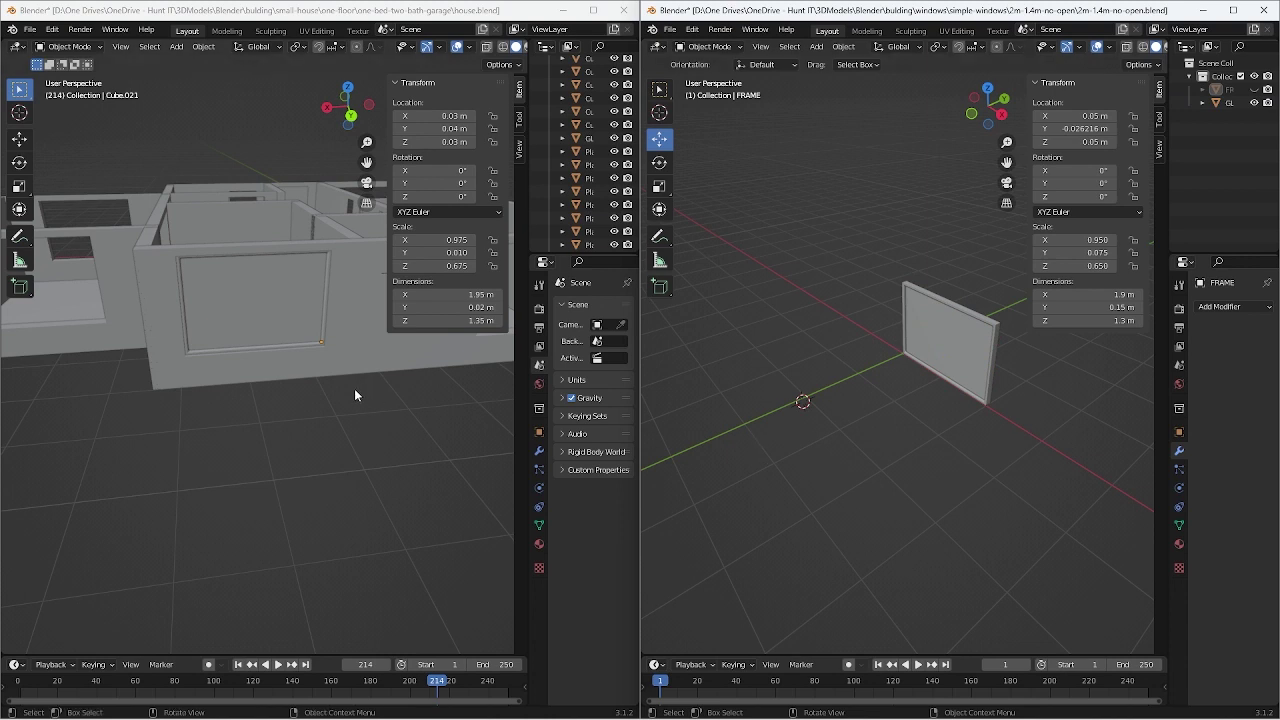